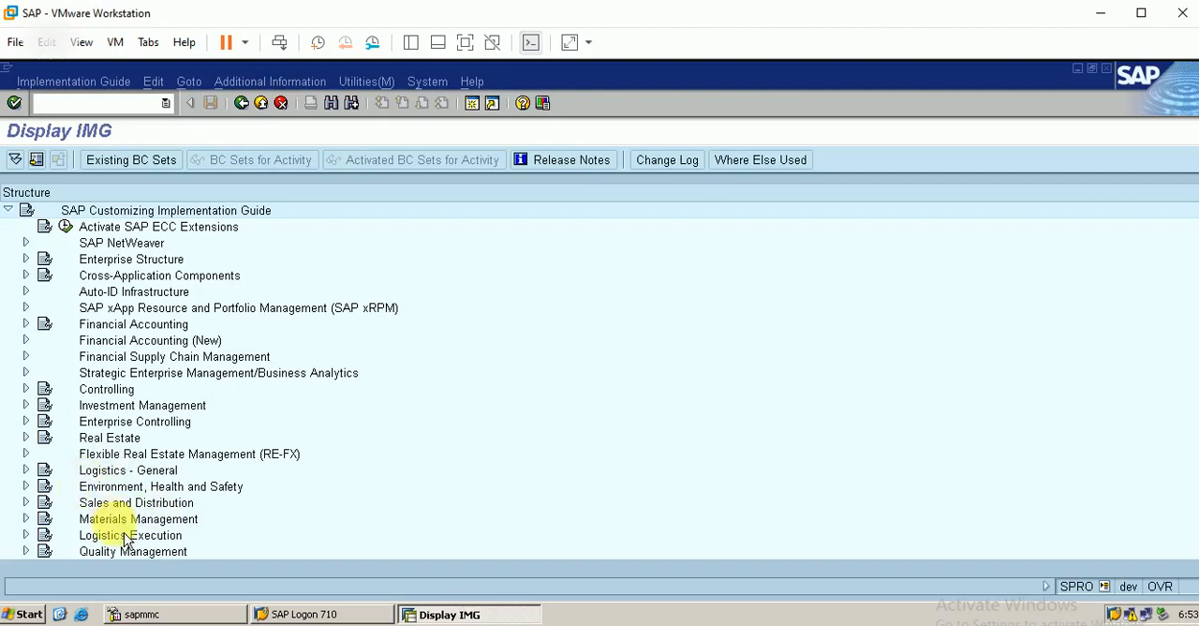
Step: Open the Set Tolerance Limits for Price Variance activity for purchase orders under Materials Management, Purchasing
{"action": "left_click", "coordinate": [25, 518]}
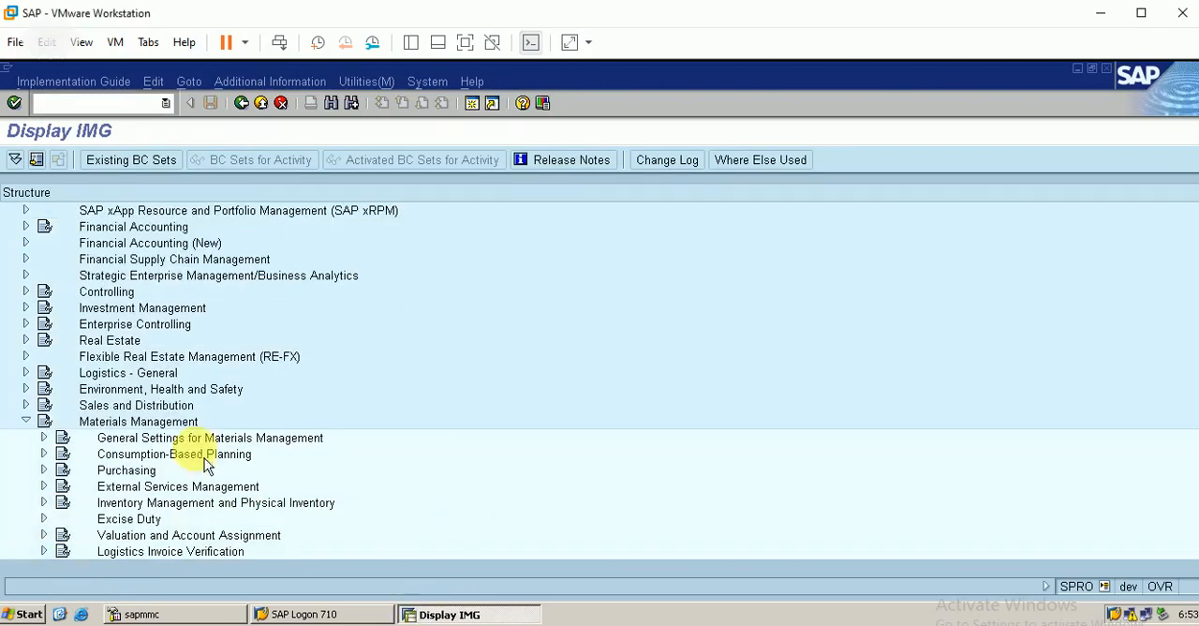
{"action": "left_click", "coordinate": [43, 470]}
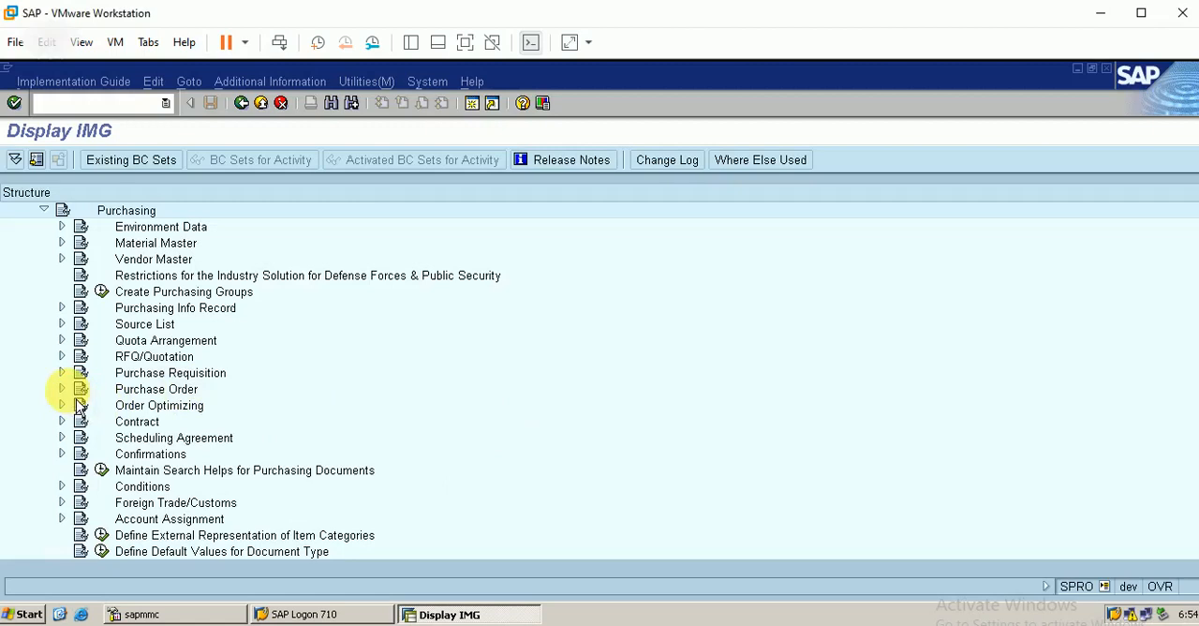
{"action": "left_click", "coordinate": [62, 389]}
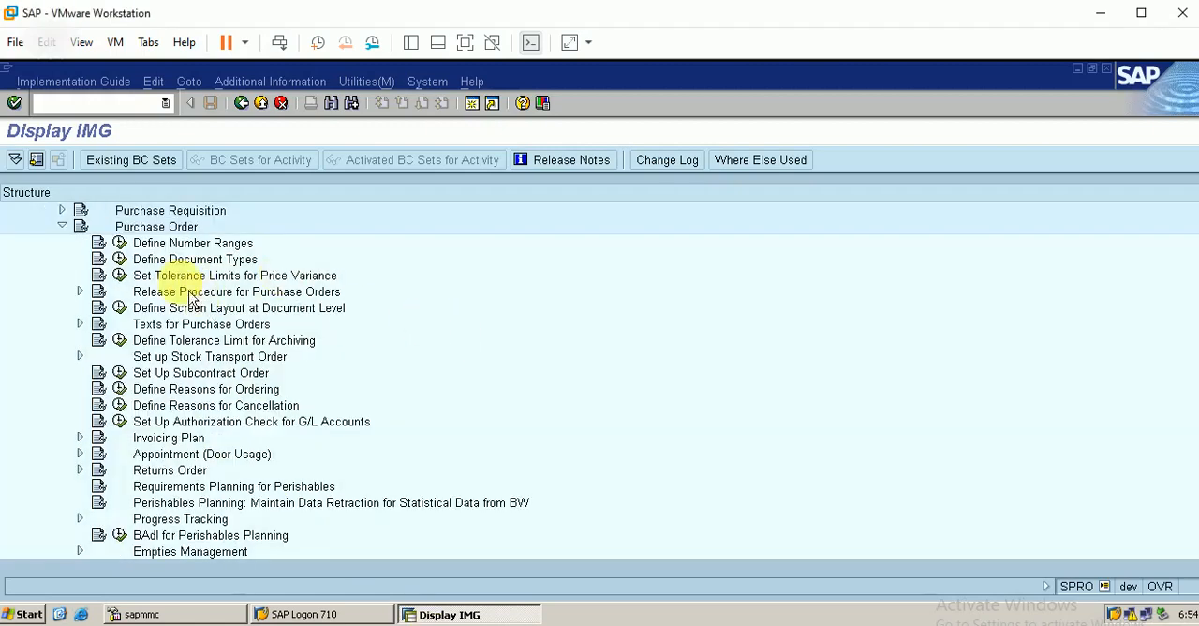
{"action": "left_click", "coordinate": [186, 276]}
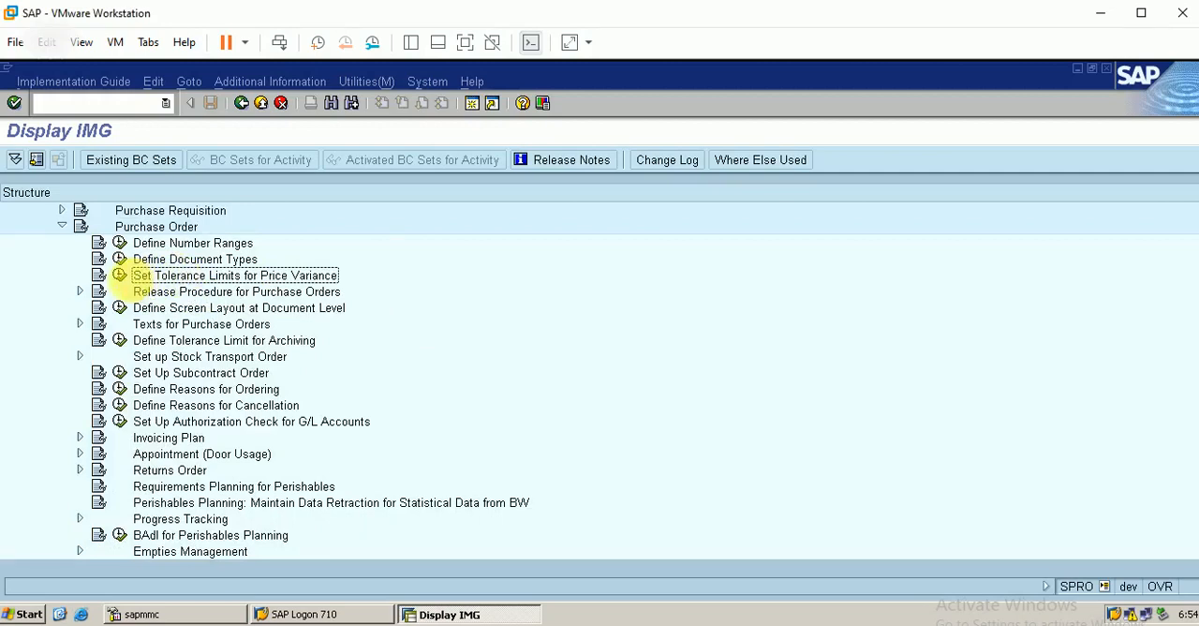
{"action": "left_click", "coordinate": [120, 276]}
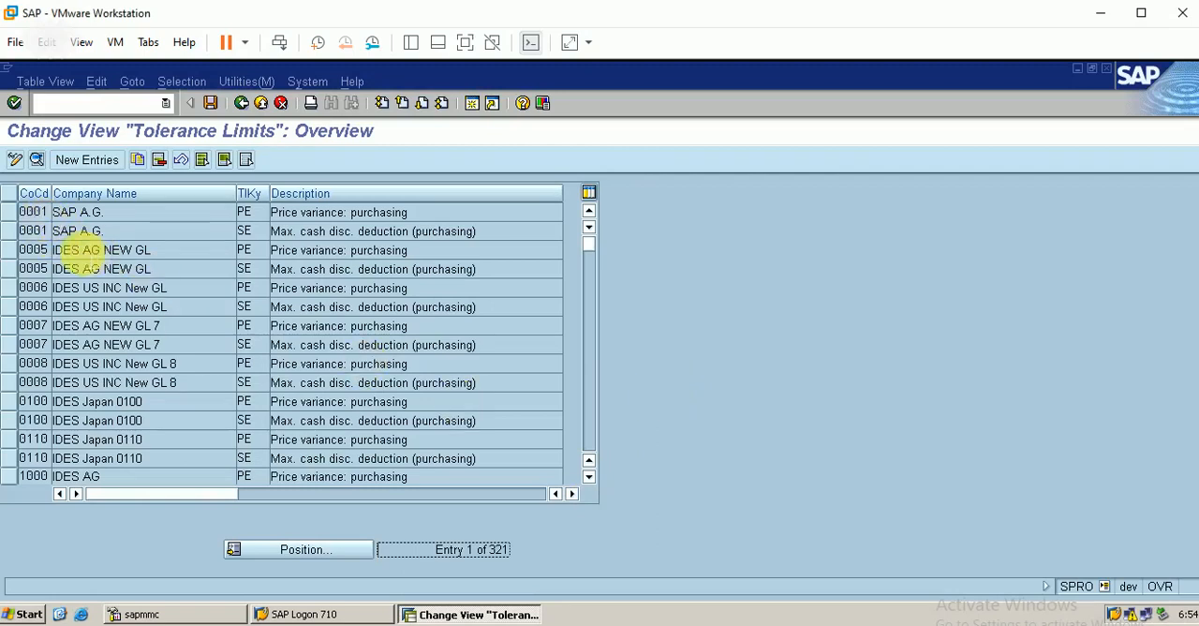
Step: Copy the PE and SE tolerance entries of company code 0001, assigning the PE copy to company code BERP
{"action": "left_click", "coordinate": [24, 220]}
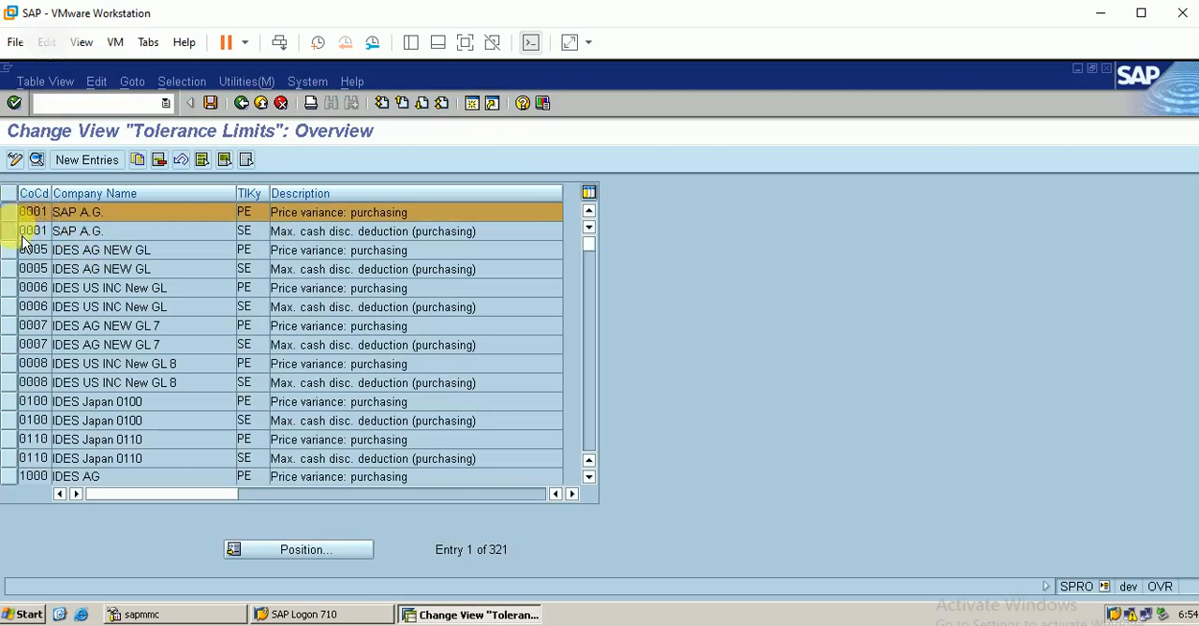
{"action": "left_click", "coordinate": [24, 232]}
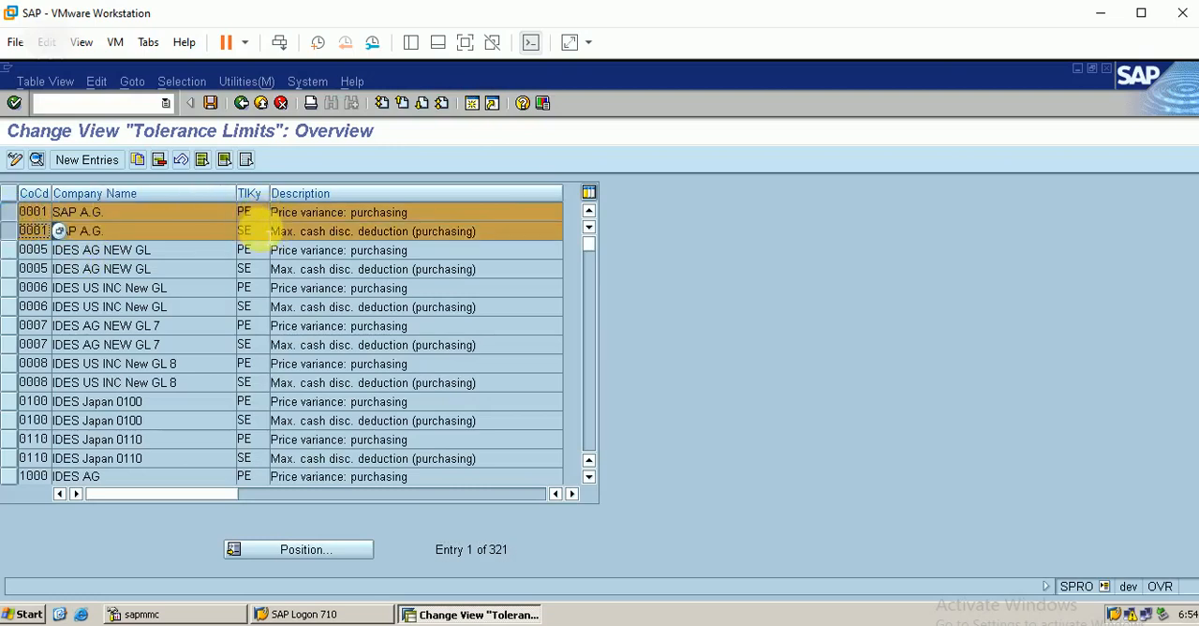
{"action": "left_click", "coordinate": [137, 160]}
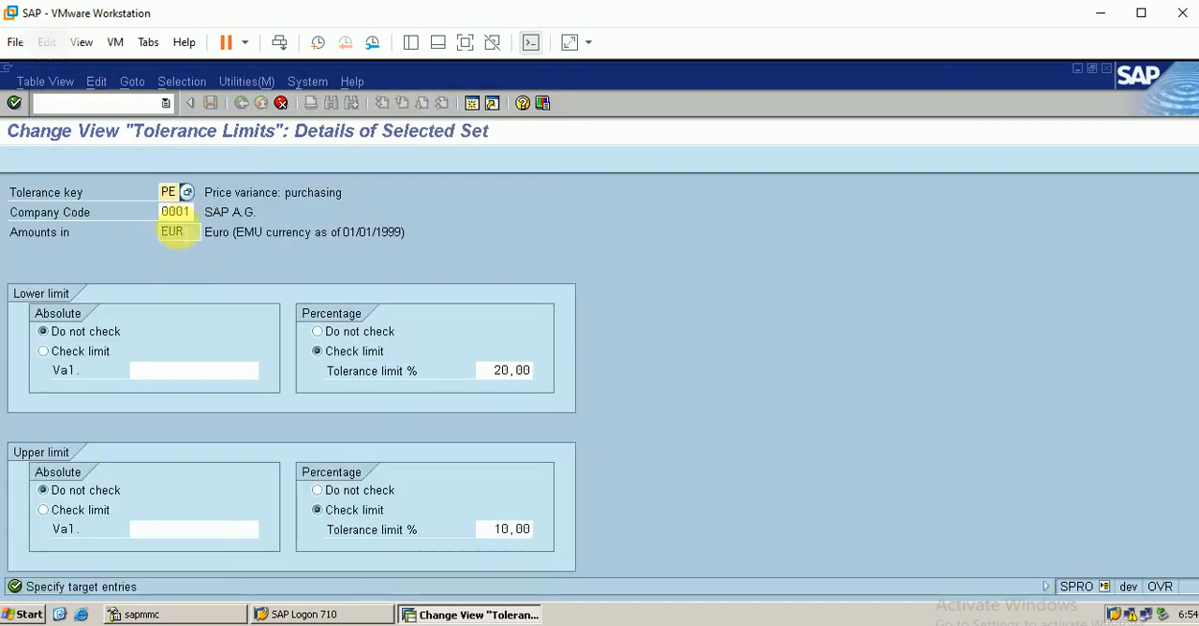
{"action": "left_click", "coordinate": [187, 211]}
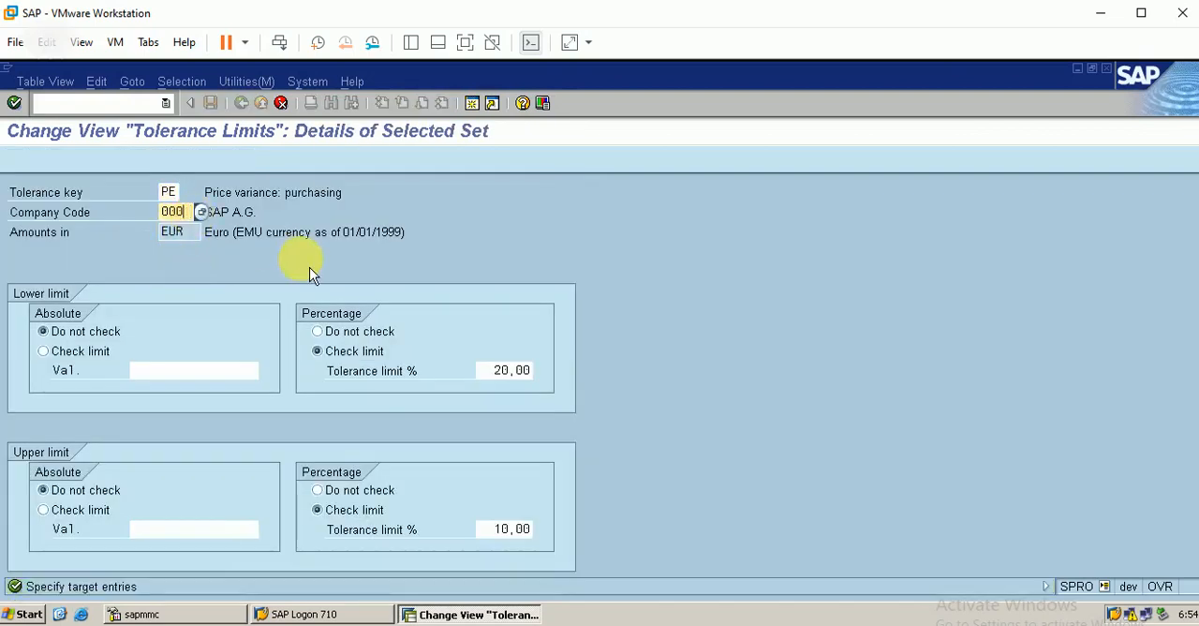
{"action": "key", "text": "BackSpace"}
{"action": "key", "text": "BackSpace"}
{"action": "key", "text": "BackSpace"}
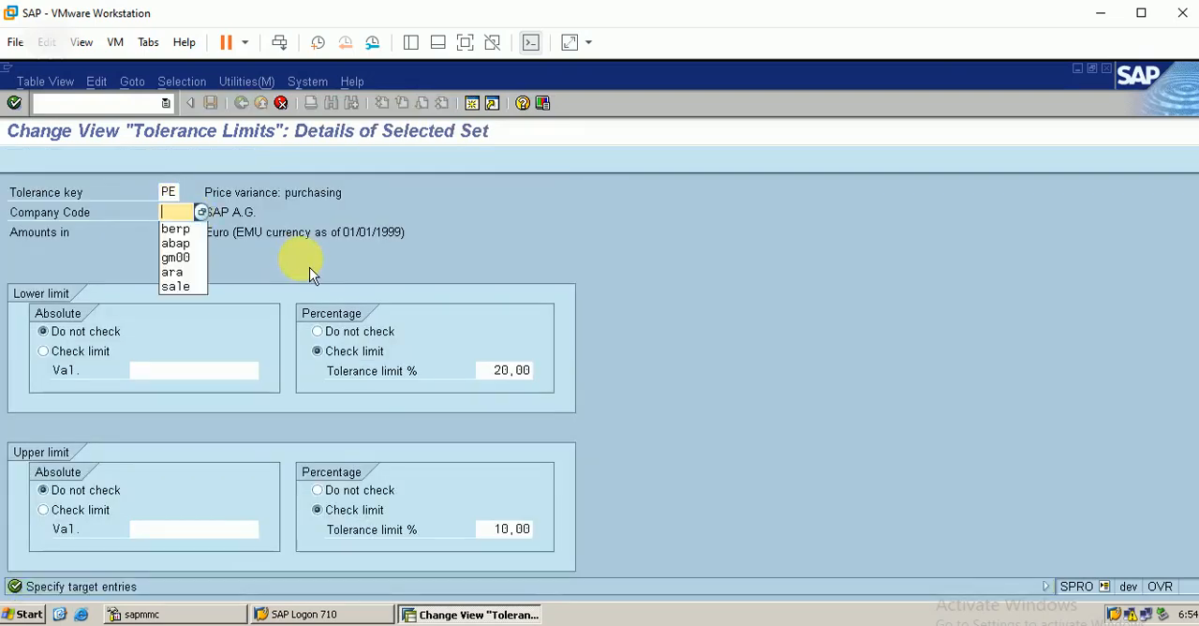
{"action": "type", "text": "berp"}
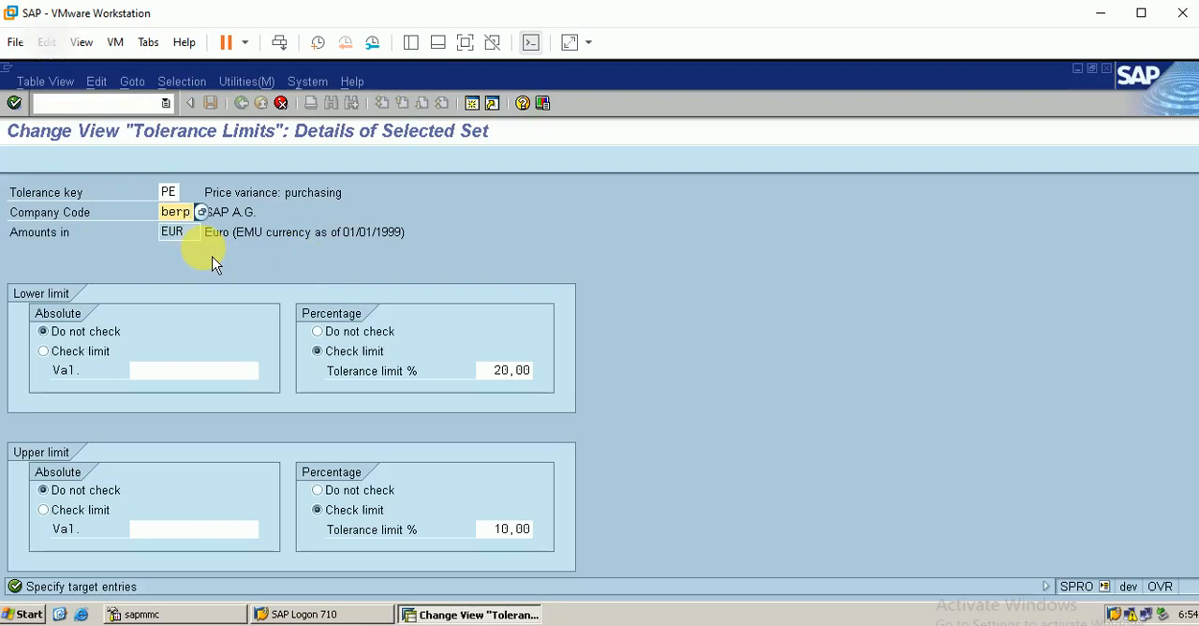
{"action": "key", "text": "Return"}
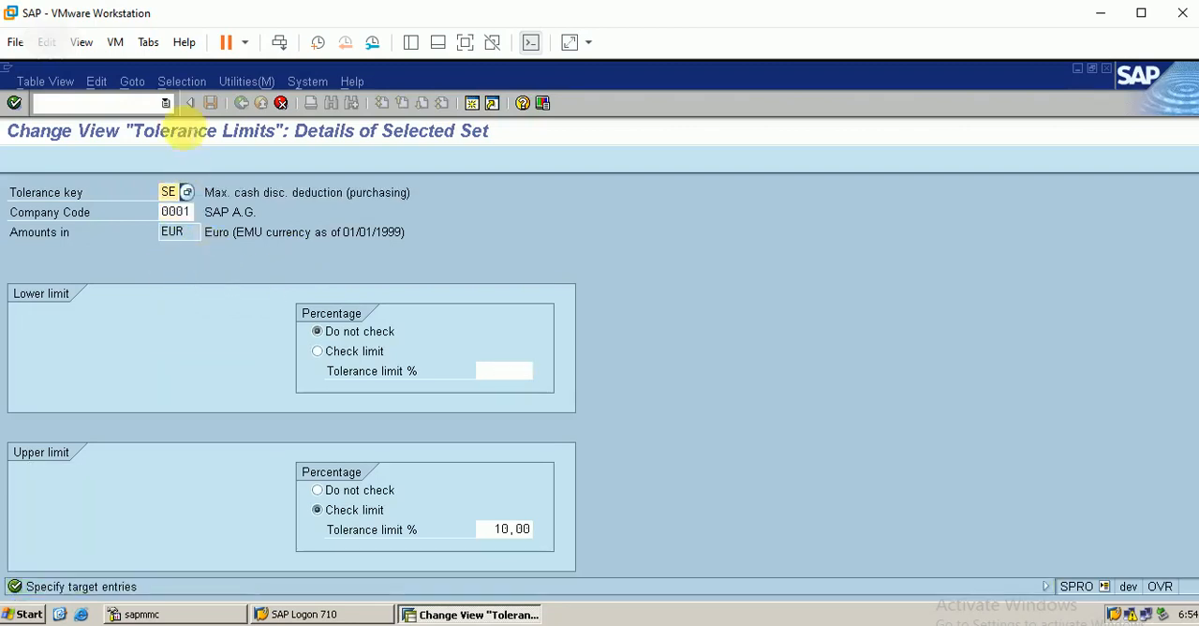
Step: Assign the copied SE tolerance entry to company code BERP and complete the copy
{"action": "key", "text": "Return"}
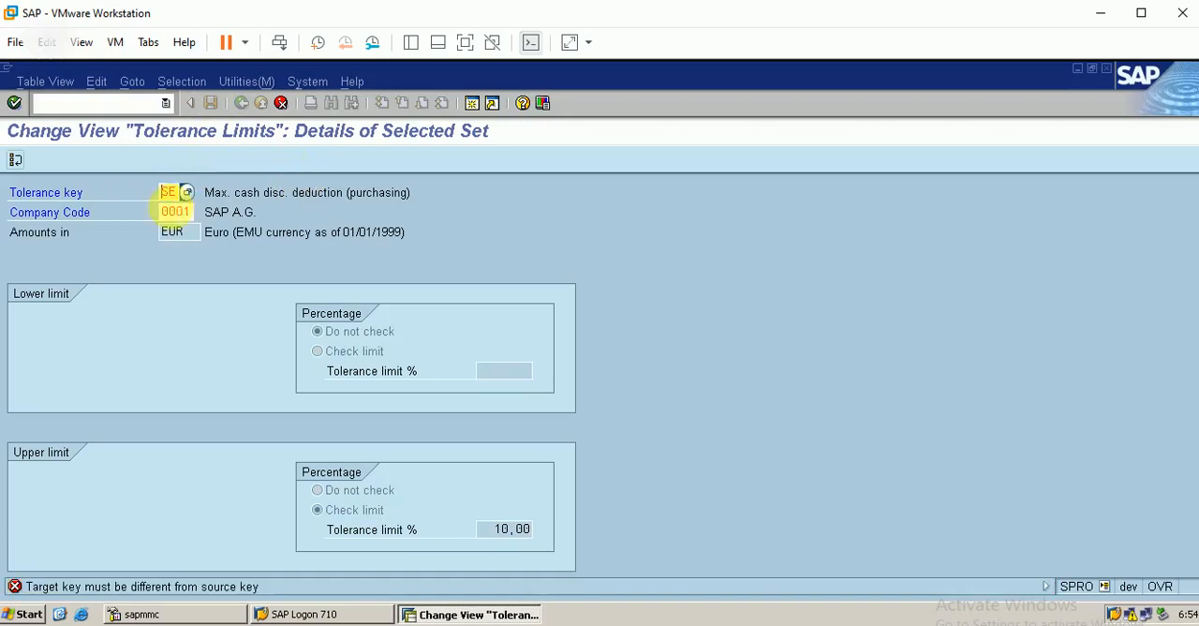
{"action": "left_click", "coordinate": [185, 212]}
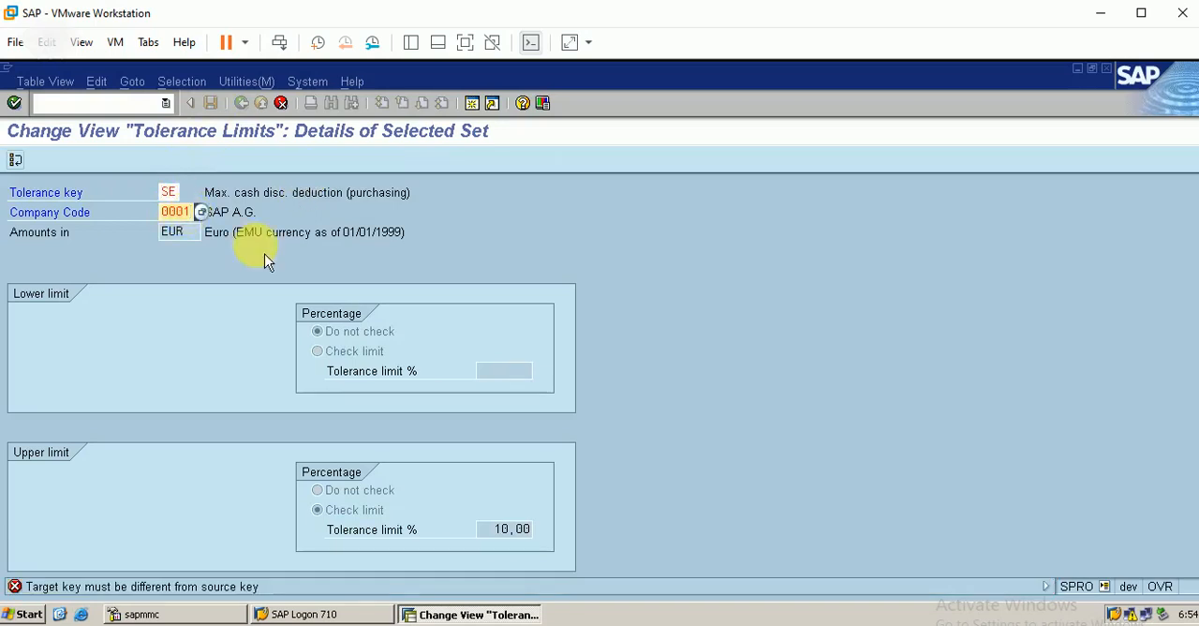
{"action": "key", "text": "BackSpace"}
{"action": "type", "text": "berp"}
{"action": "key", "text": "Return"}
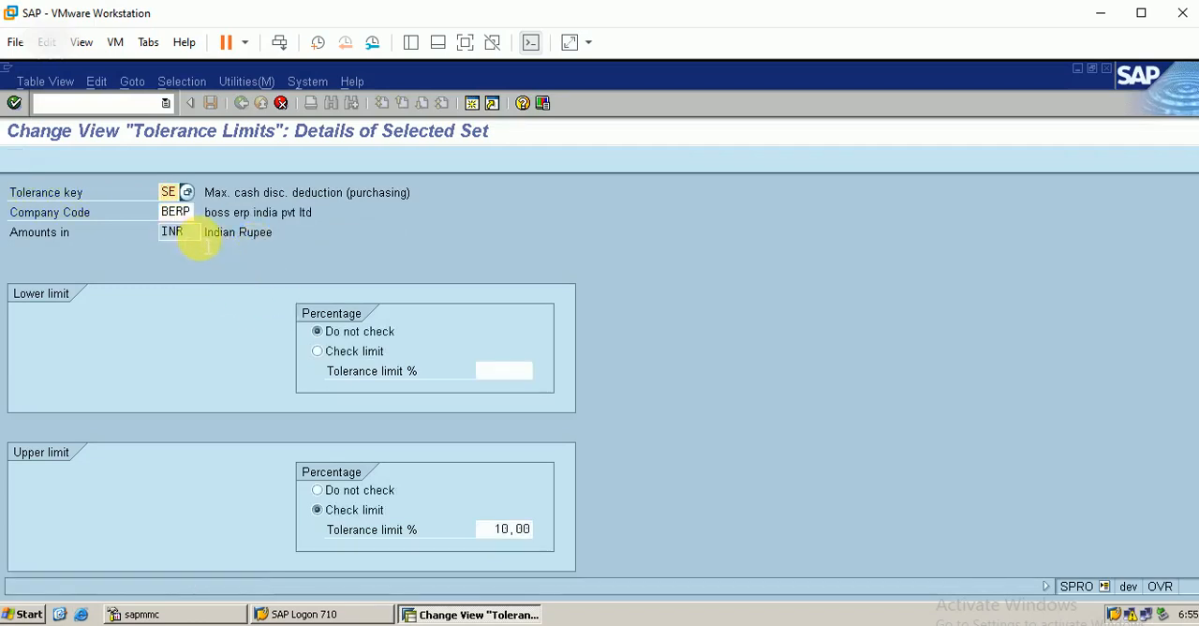
{"action": "left_click", "coordinate": [309, 229]}
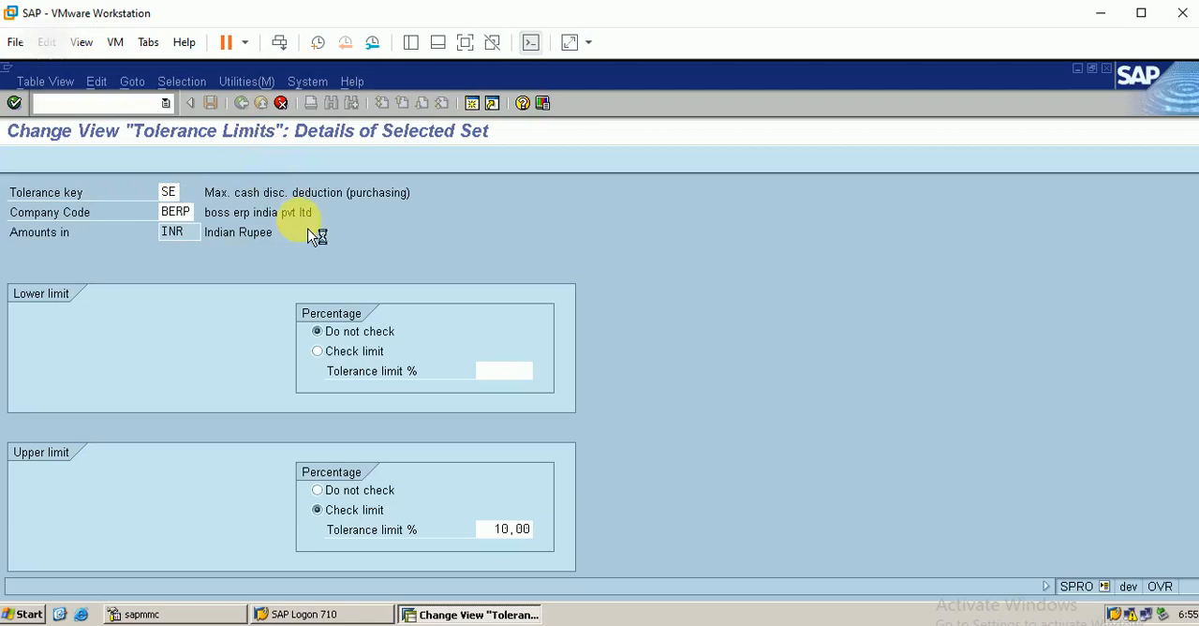
{"action": "key", "text": "Return"}
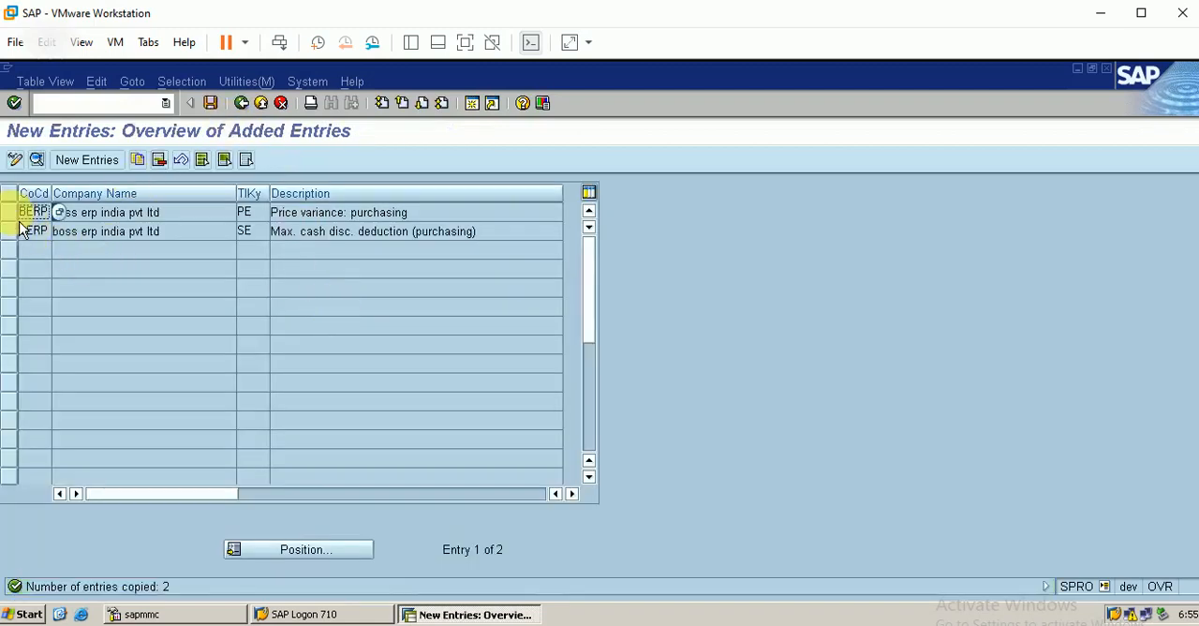
Step: Save the two BERP tolerance limit entries and return to the implementation guide
{"action": "left_click", "coordinate": [12, 212]}
{"action": "left_click", "coordinate": [11, 230]}
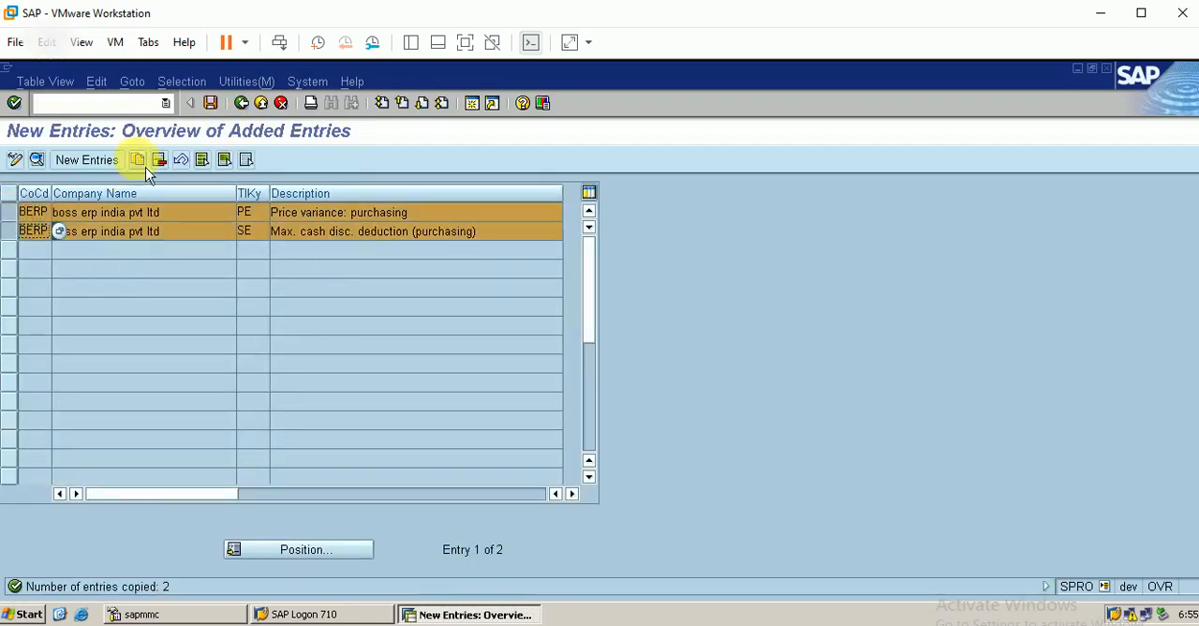
{"action": "left_click", "coordinate": [210, 103]}
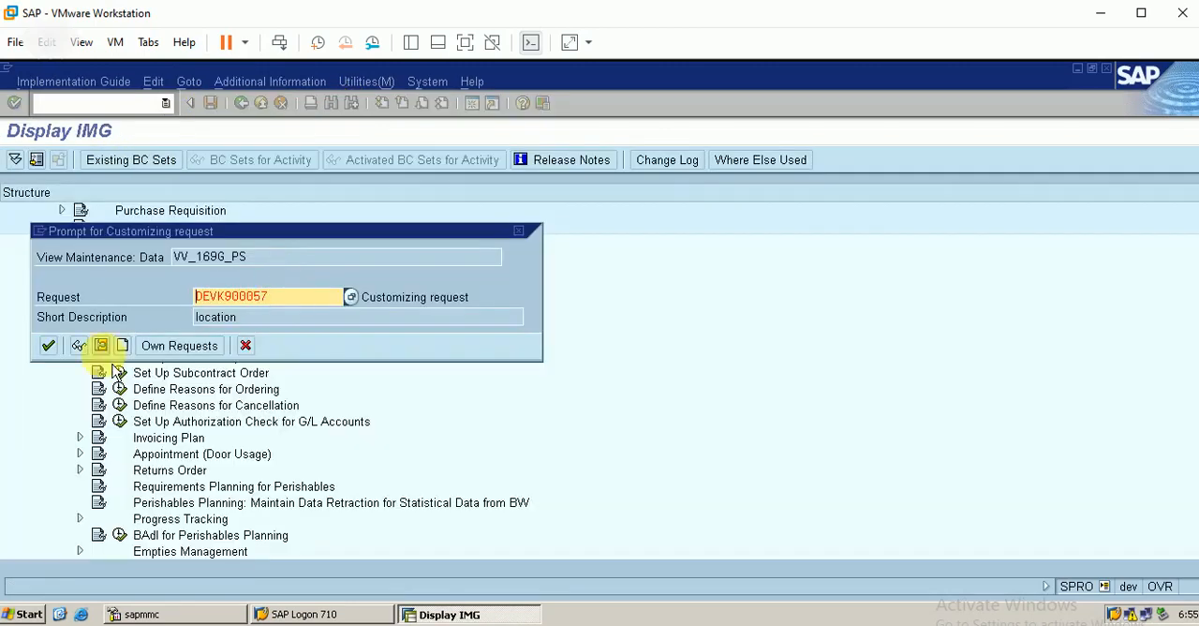
{"action": "left_click", "coordinate": [47, 345]}
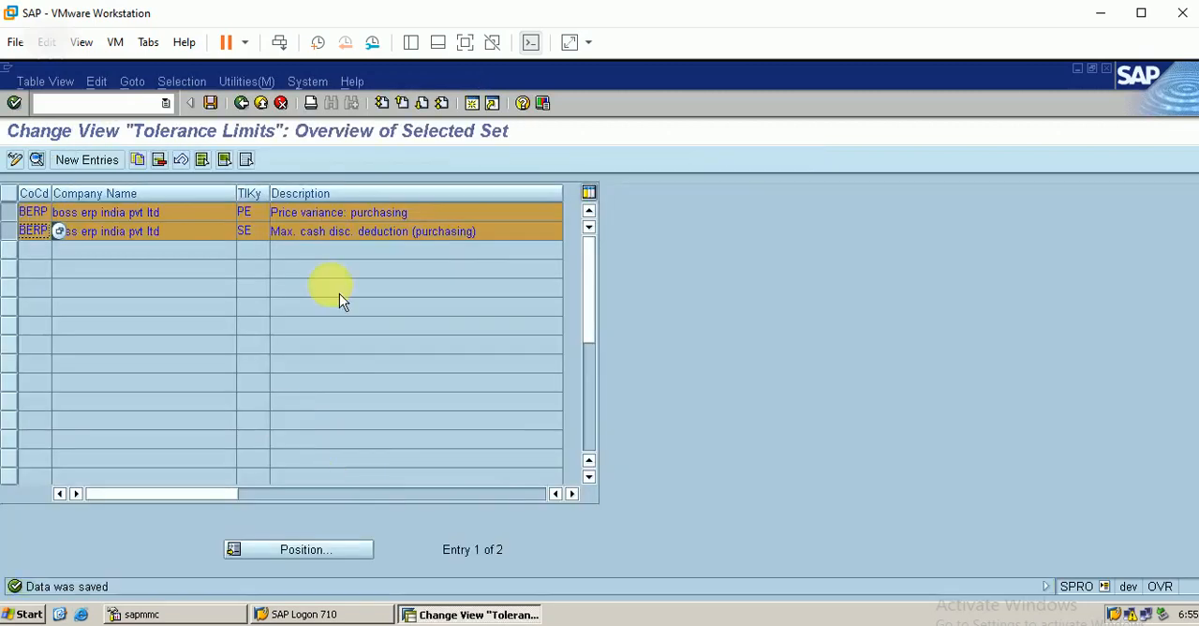
{"action": "left_click", "coordinate": [242, 105]}
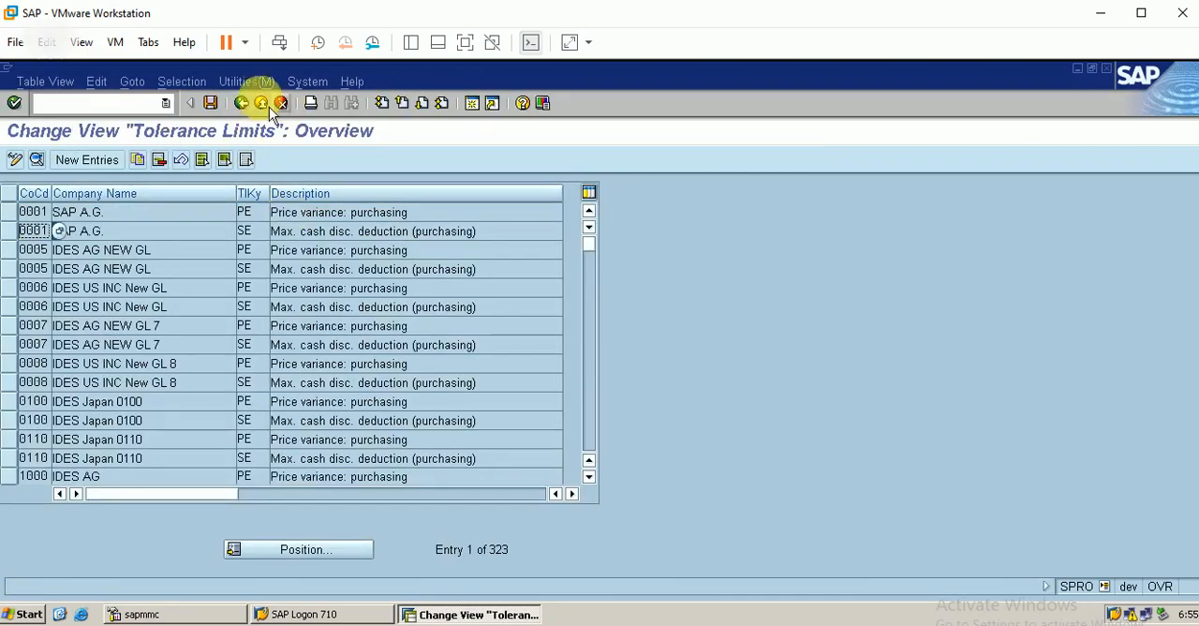
{"action": "left_click", "coordinate": [241, 103]}
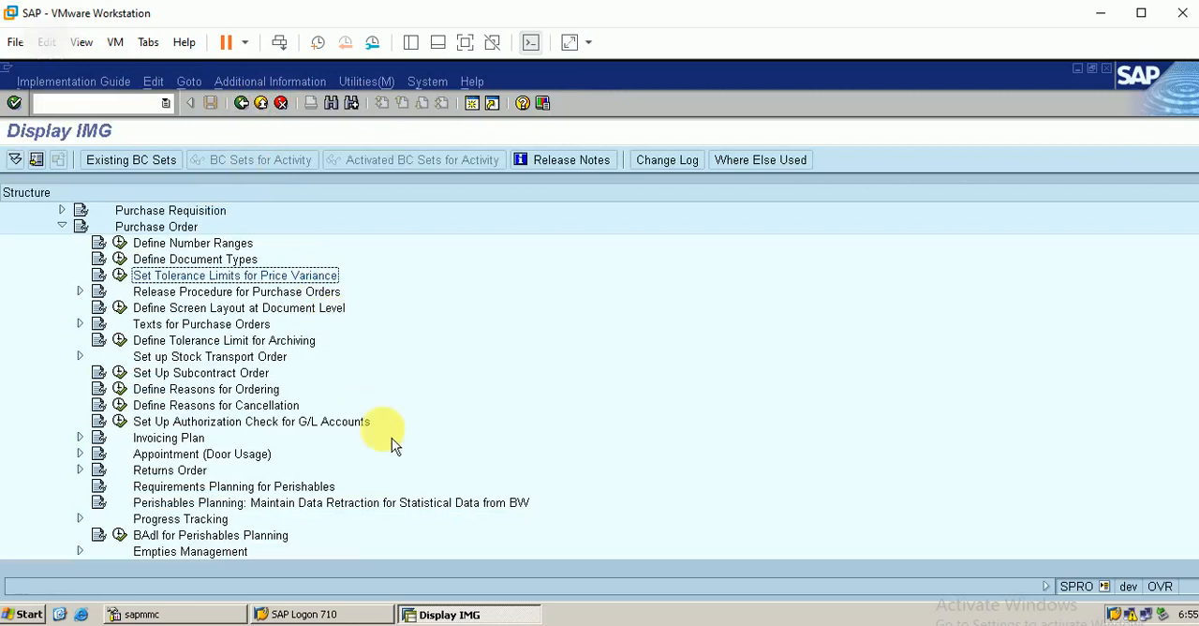
Step: Open the incoming invoice transaction MIRO in a new session
{"action": "left_click", "coordinate": [472, 106]}
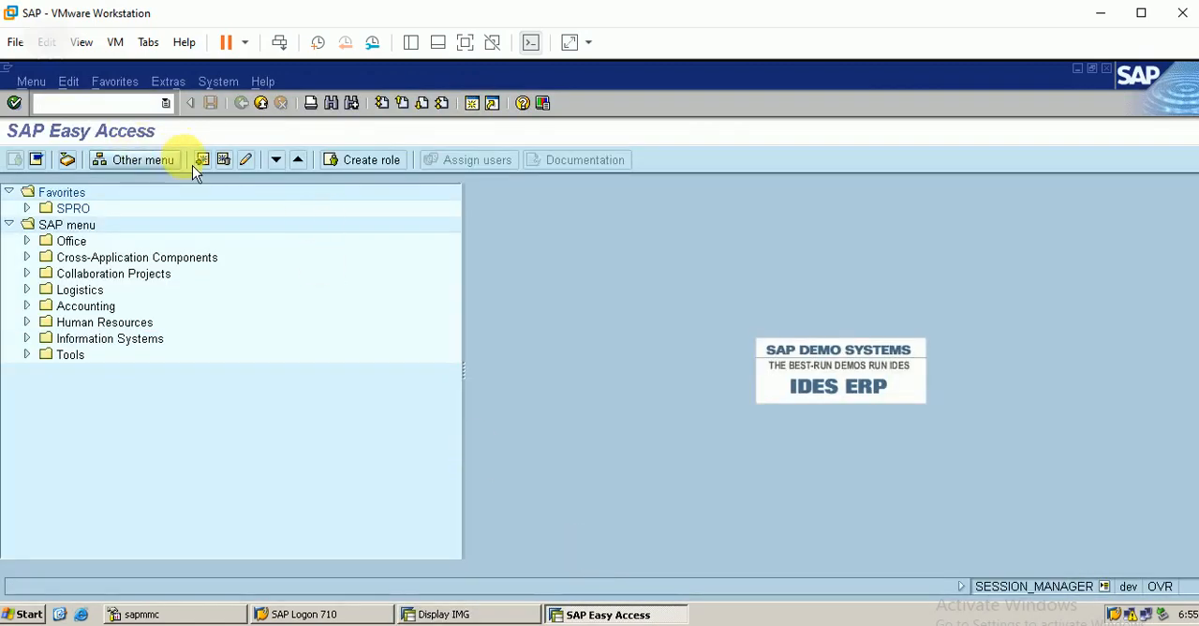
{"action": "type", "text": "o"}
{"action": "key", "text": "Return"}
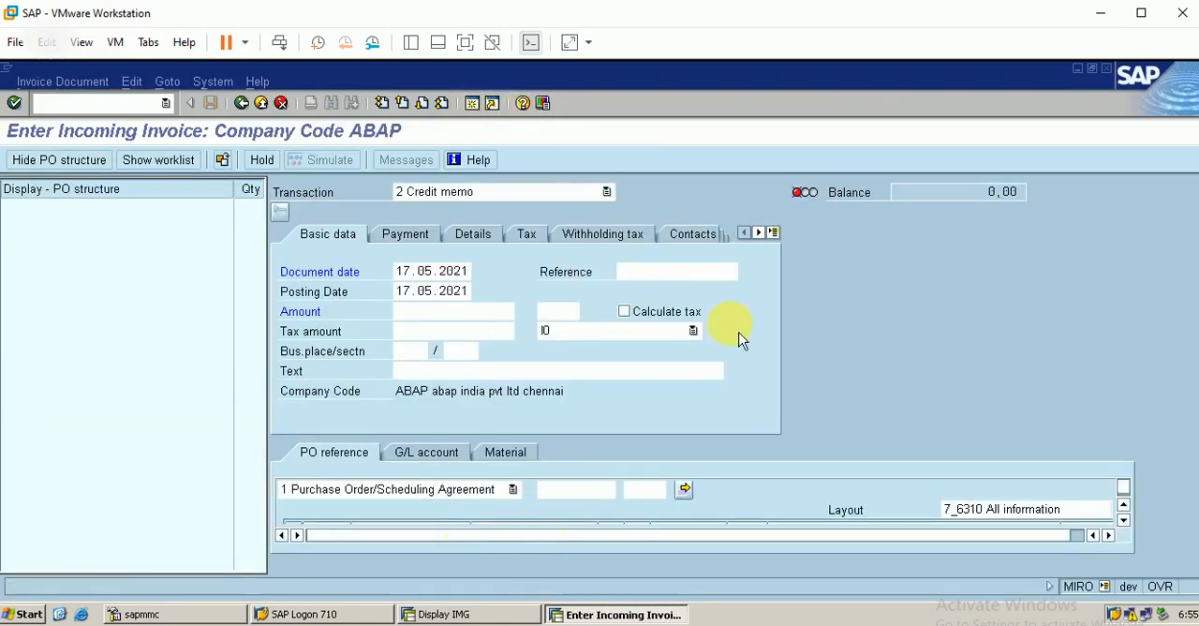
Step: Open transaction ME2M in another new session and list the purchasing documents for material 20005
{"action": "key", "text": "F3"}
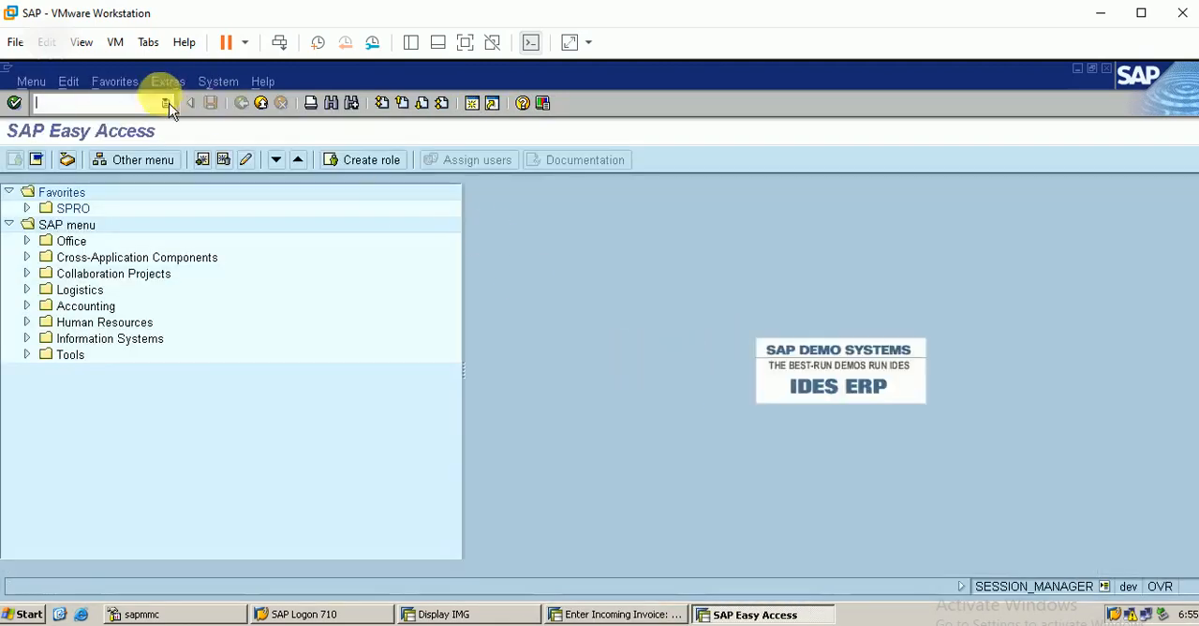
{"action": "type", "text": "me"}
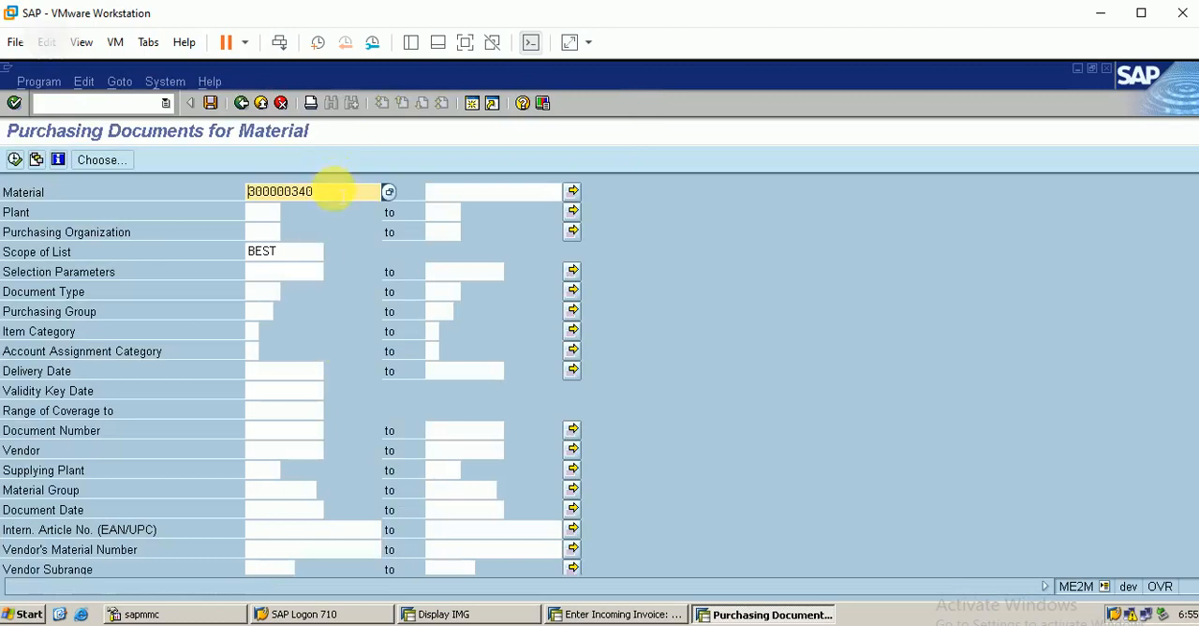
{"action": "key", "text": "BackSpace"}
{"action": "key", "text": "BackSpace"}
{"action": "key", "text": "BackSpace"}
{"action": "key", "text": "BackSpace"}
{"action": "key", "text": "BackSpace"}
{"action": "key", "text": "BackSpace"}
{"action": "key", "text": "BackSpace"}
{"action": "key", "text": "BackSpace"}
{"action": "key", "text": "BackSpace"}
{"action": "type", "text": "2"}
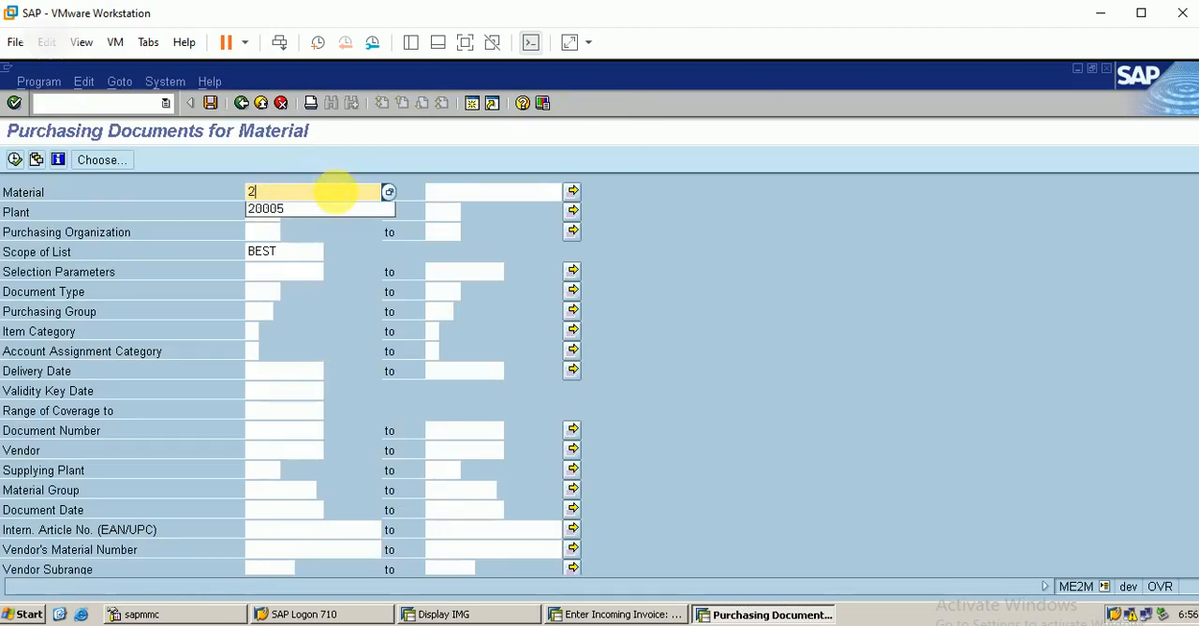
{"action": "type", "text": "0005"}
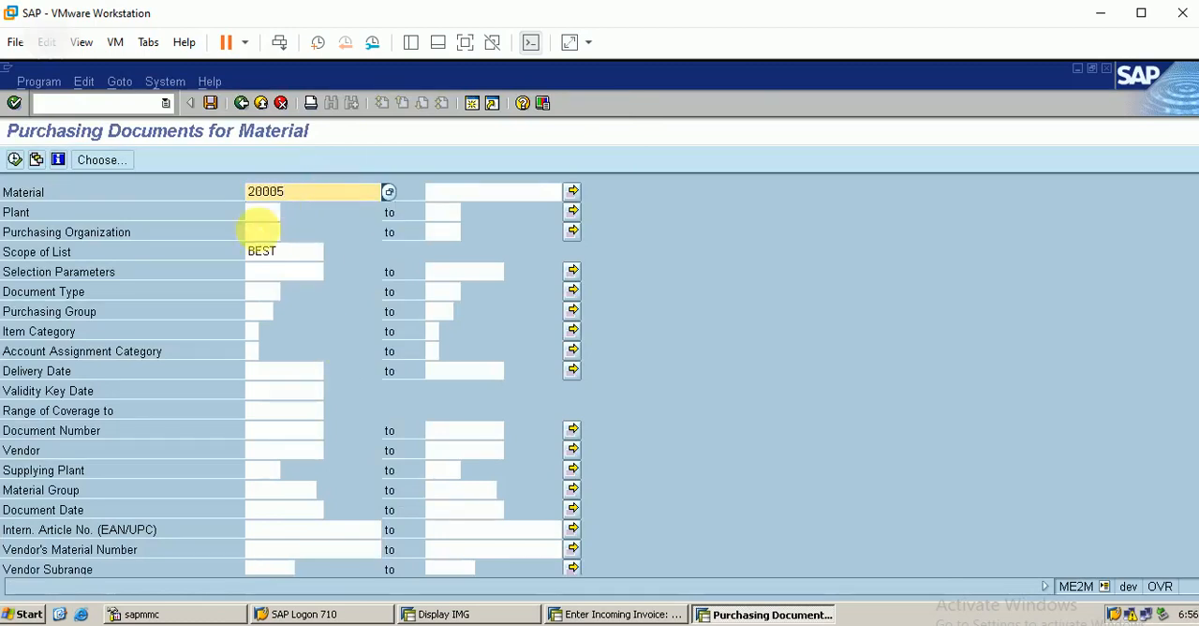
{"action": "left_click", "coordinate": [16, 161]}
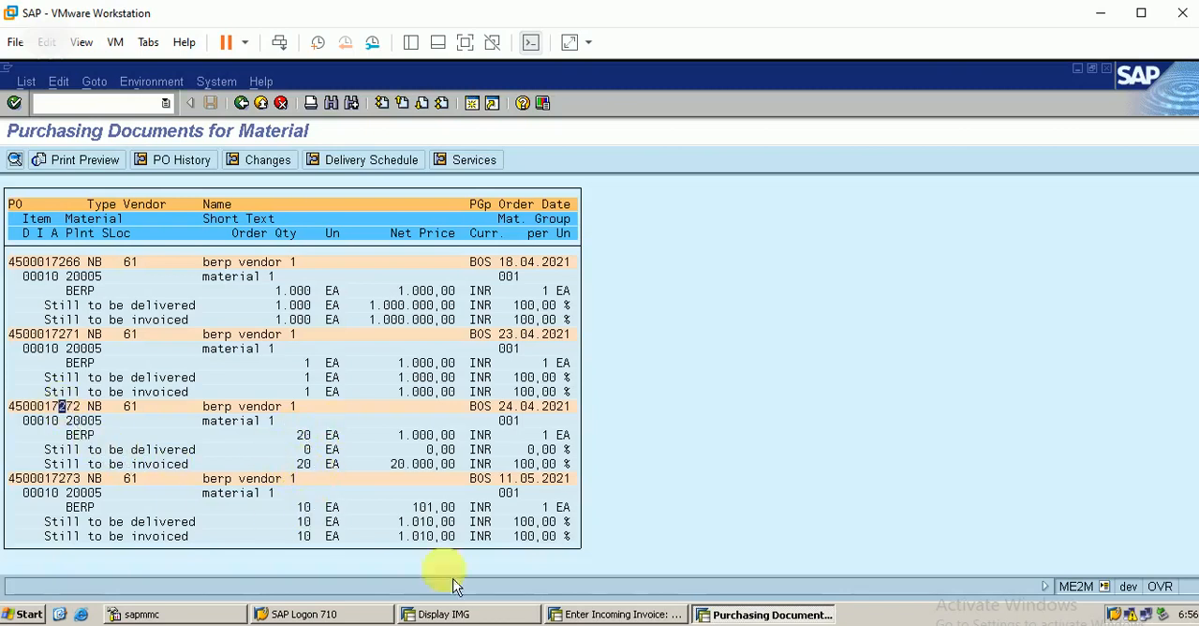
Step: Return to the incoming invoice session, hide the PO structure and set the transaction type to Invoice
{"action": "left_click", "coordinate": [644, 618]}
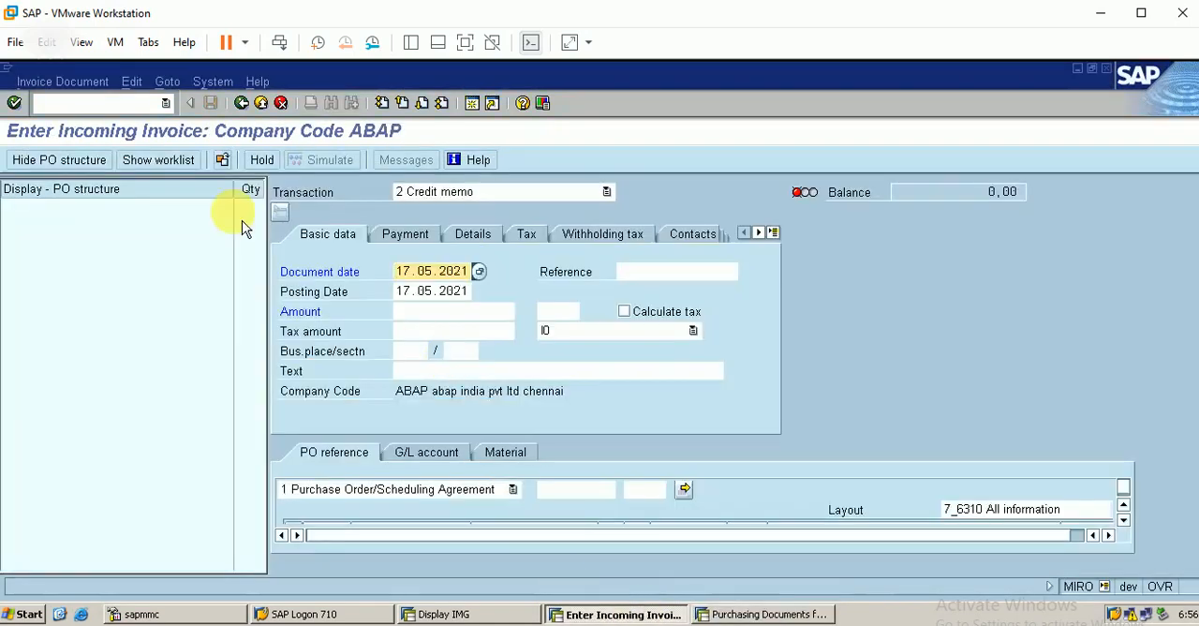
{"action": "left_click", "coordinate": [97, 169]}
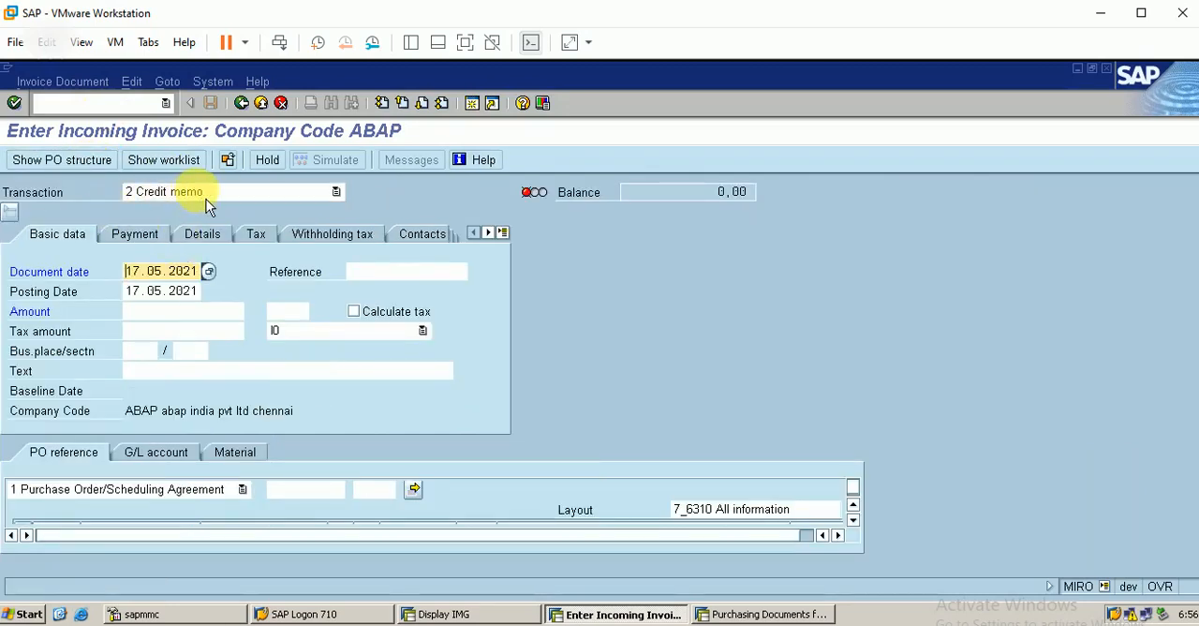
{"action": "left_click", "coordinate": [330, 199]}
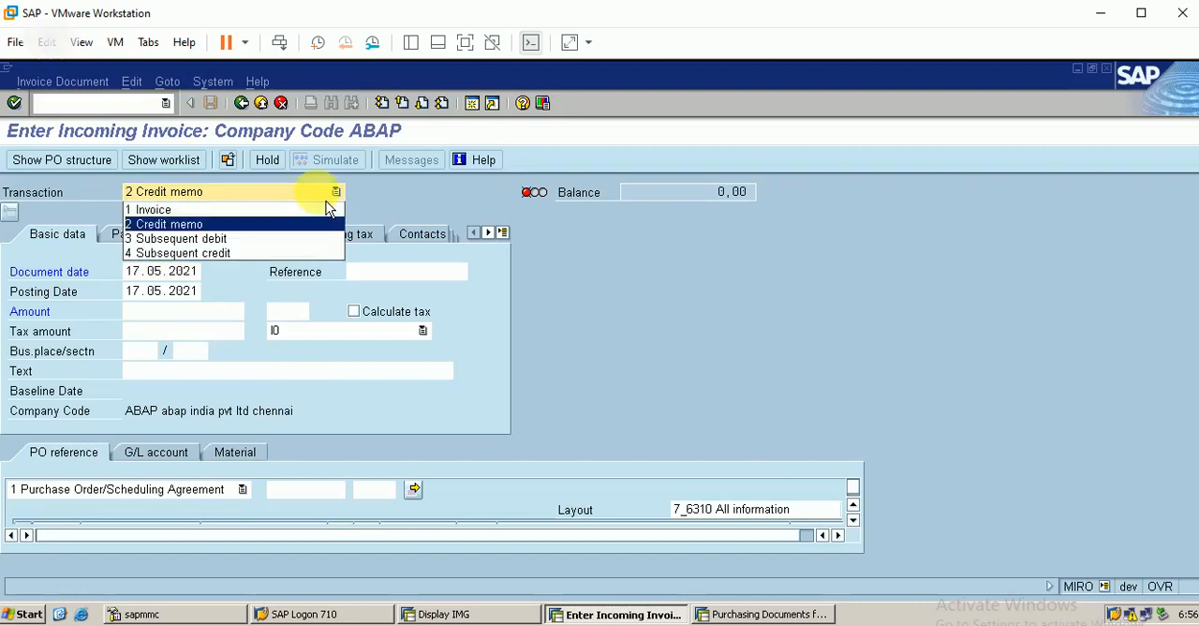
{"action": "left_click", "coordinate": [240, 210]}
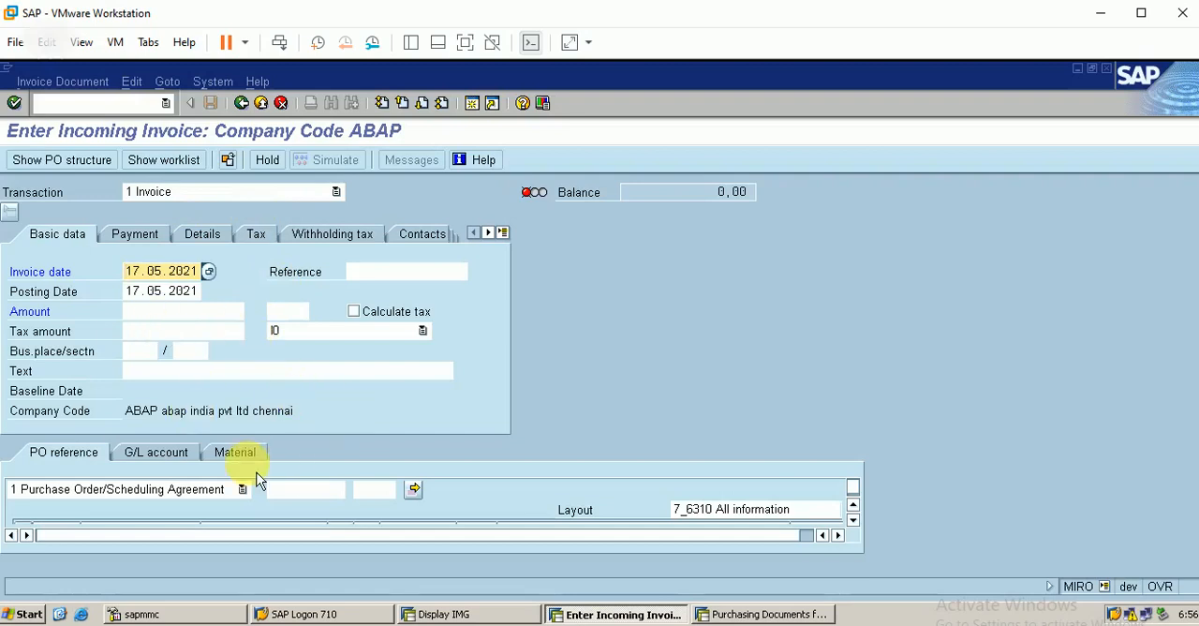
Step: Check the purchase orders listed in ME2M and try to load the 24.04.2021 order for 20 EA as the invoice's PO reference
{"action": "left_click", "coordinate": [298, 489]}
{"action": "type", "text": "45"}
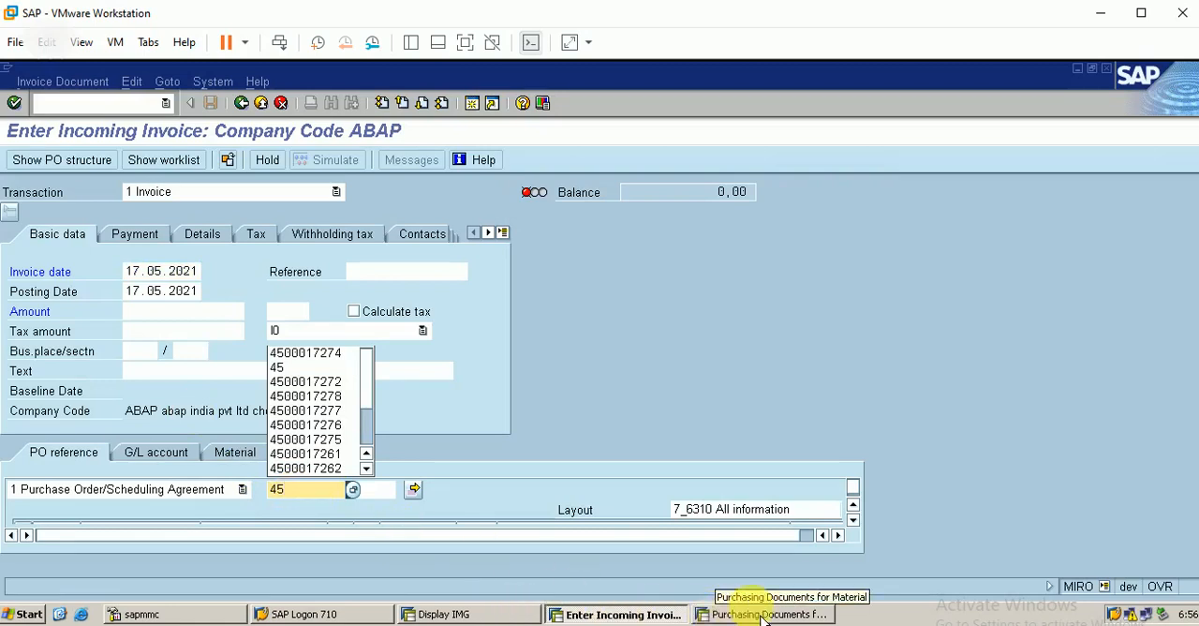
{"action": "left_click", "coordinate": [730, 616]}
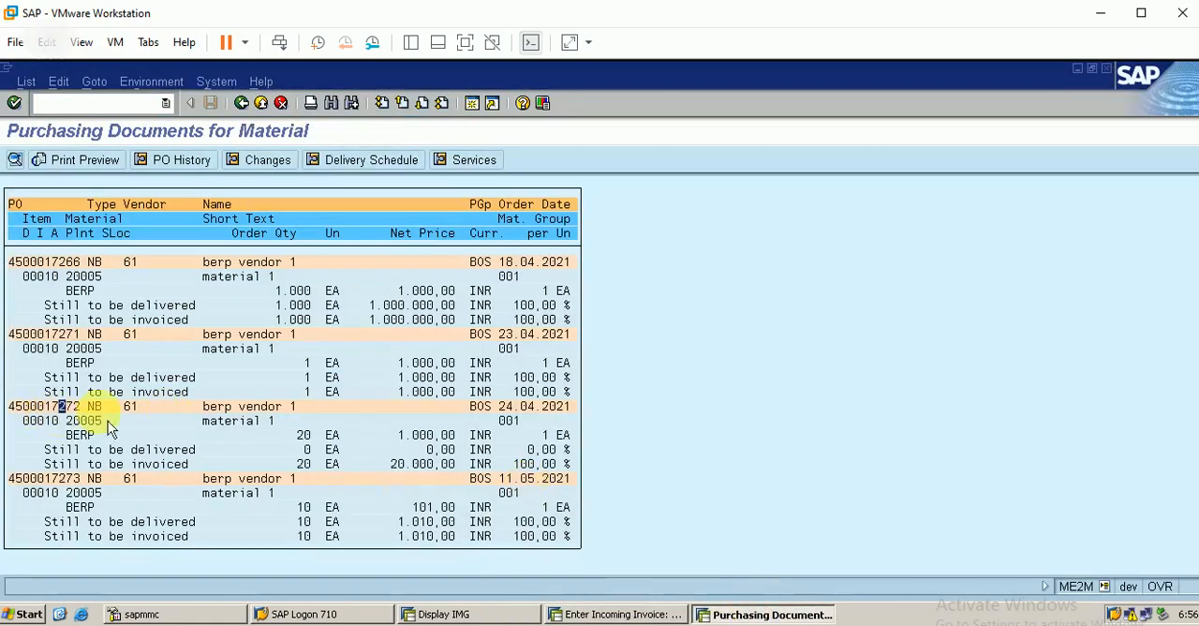
{"action": "left_click", "coordinate": [647, 616]}
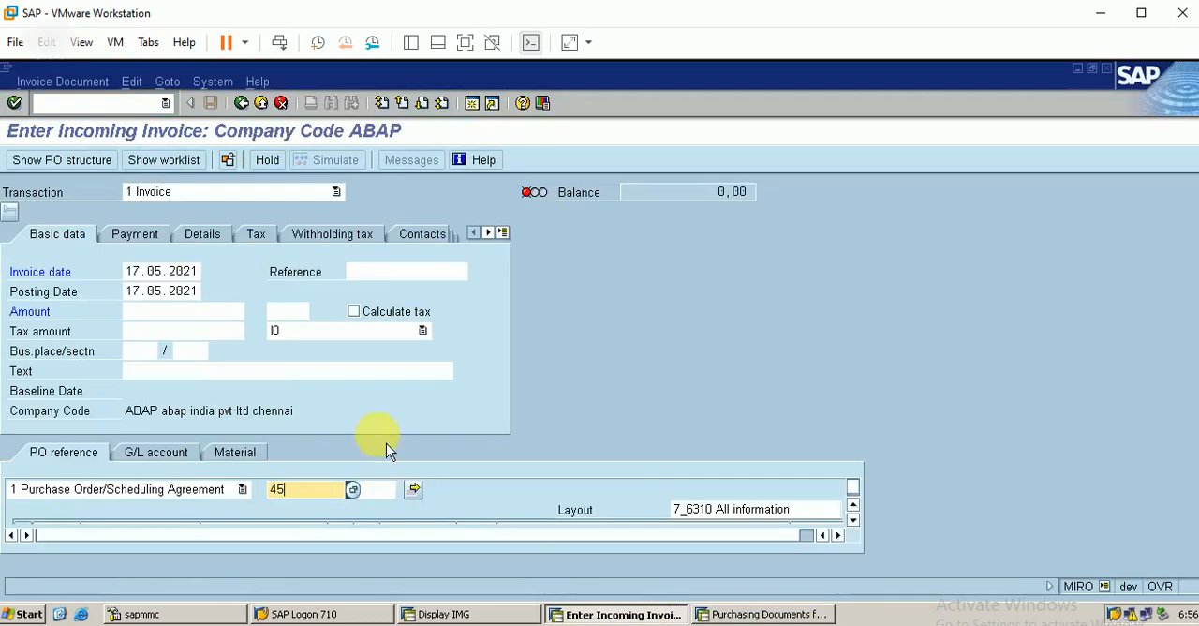
{"action": "type", "text": "000"}
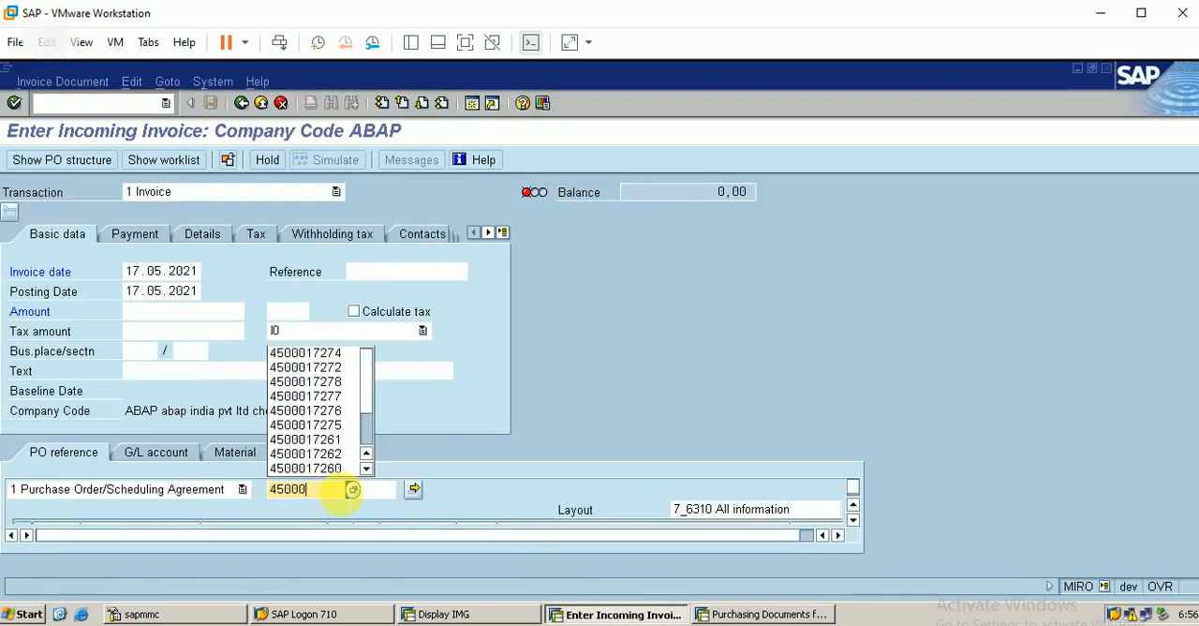
{"action": "key", "text": "Down"}
{"action": "key", "text": "Down"}
{"action": "key", "text": "Return"}
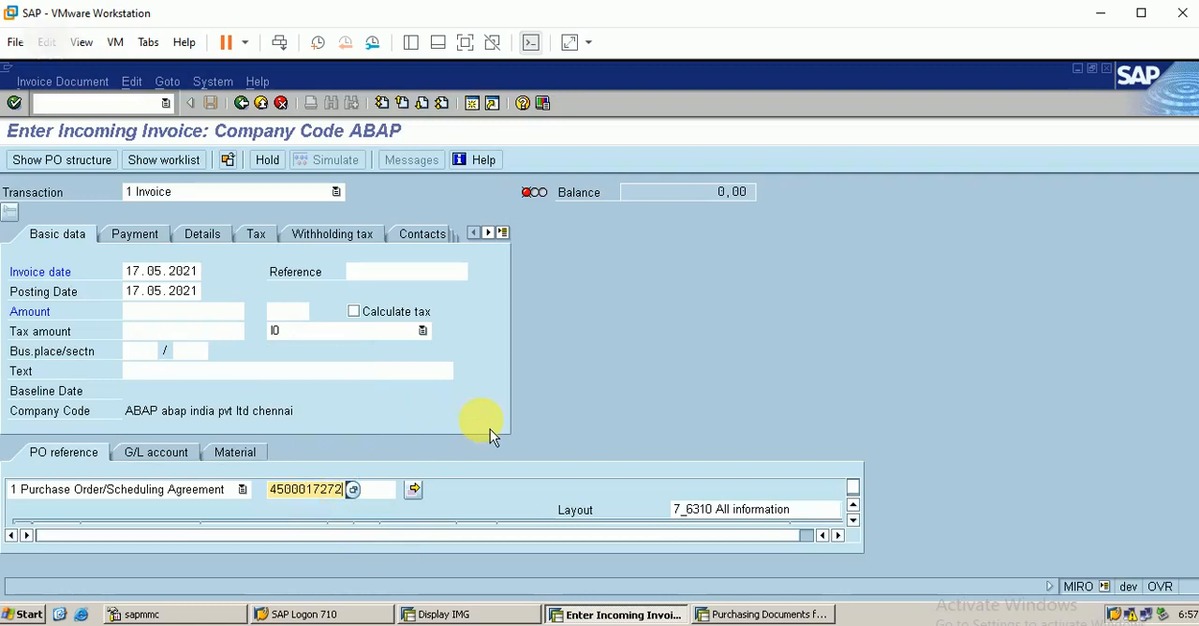
{"action": "key", "text": "Return"}
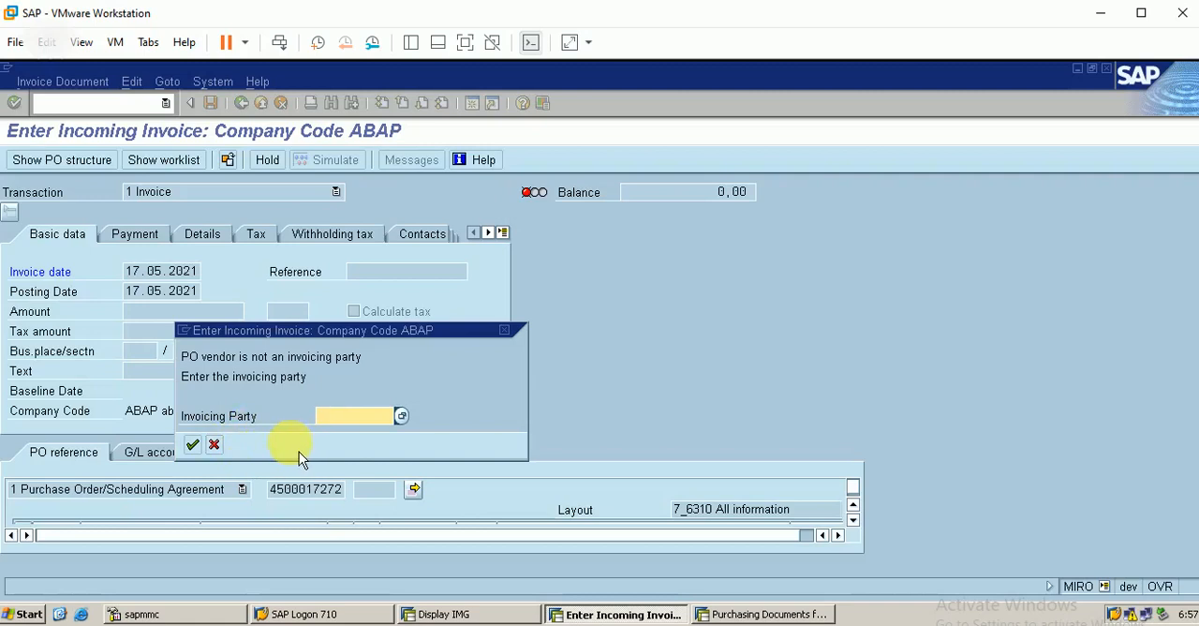
Step: Try to enter the purchase order's vendor as the invoicing party and restart the incoming invoice transaction
{"action": "left_click", "coordinate": [402, 417]}
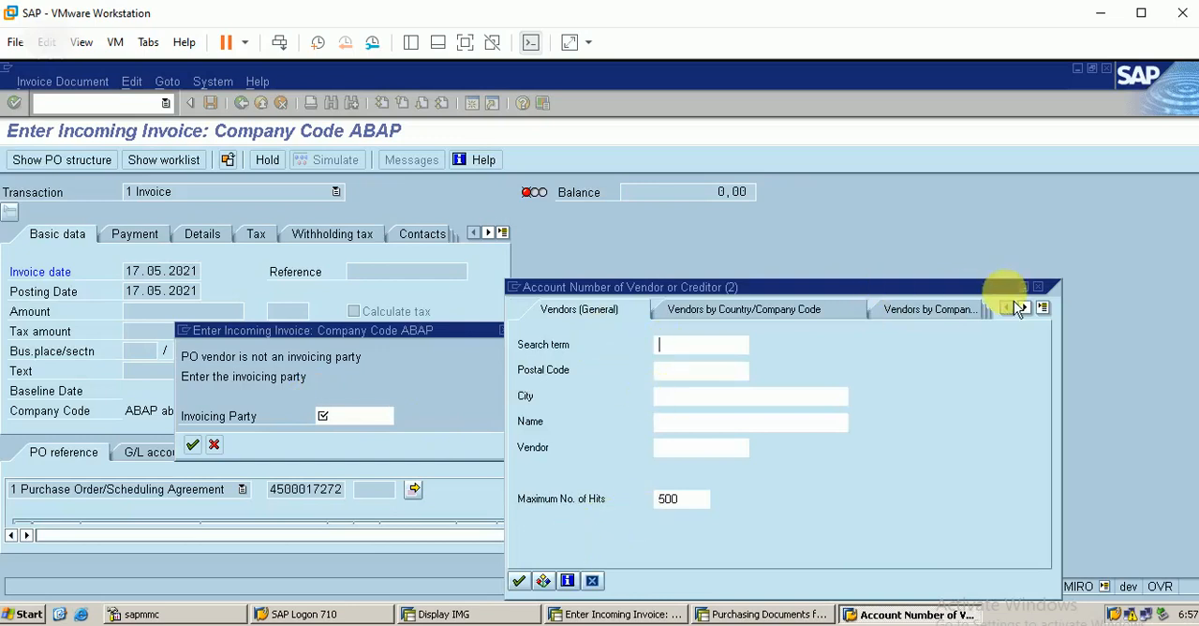
{"action": "left_click", "coordinate": [1038, 286]}
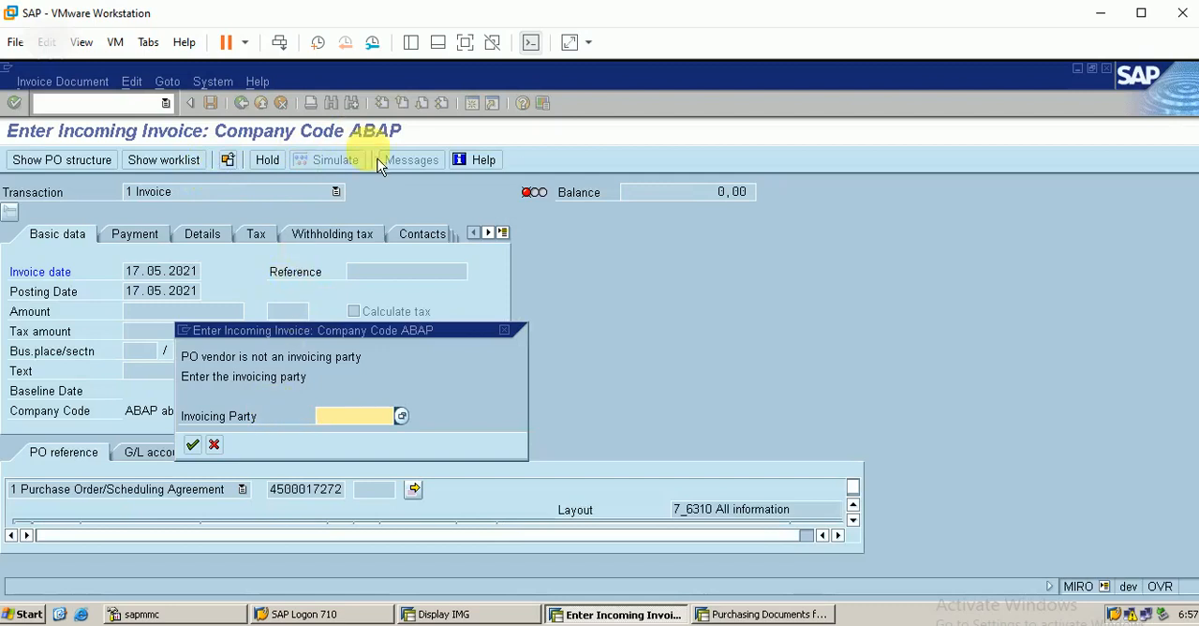
{"action": "type", "text": "61"}
{"action": "key", "text": "Return"}
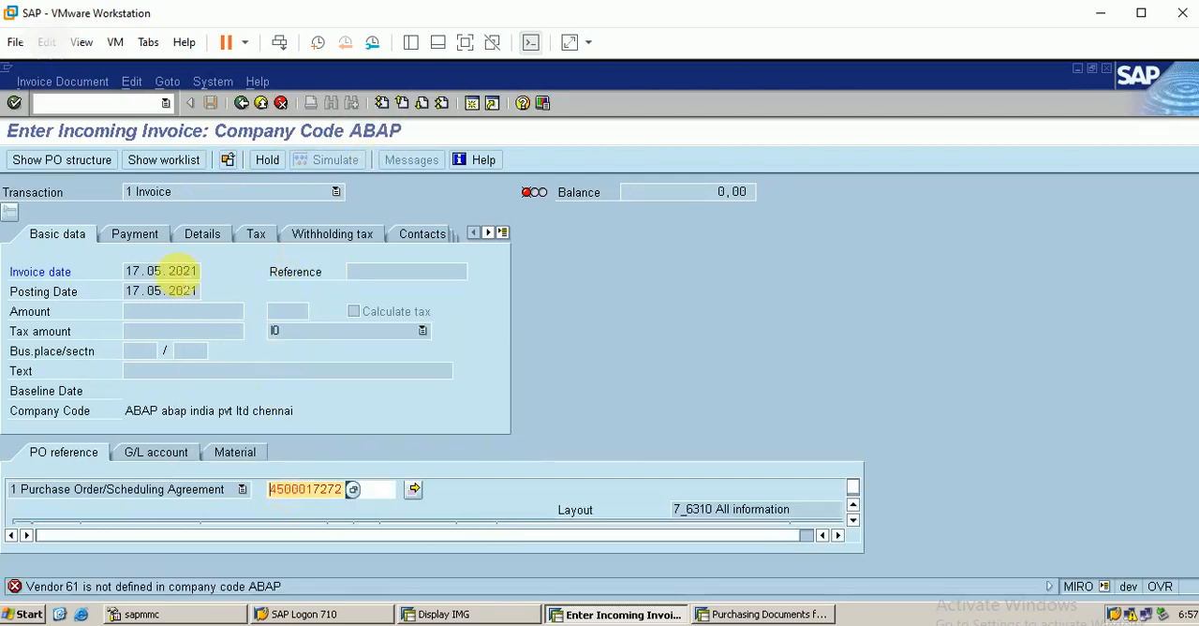
{"action": "left_click", "coordinate": [122, 103]}
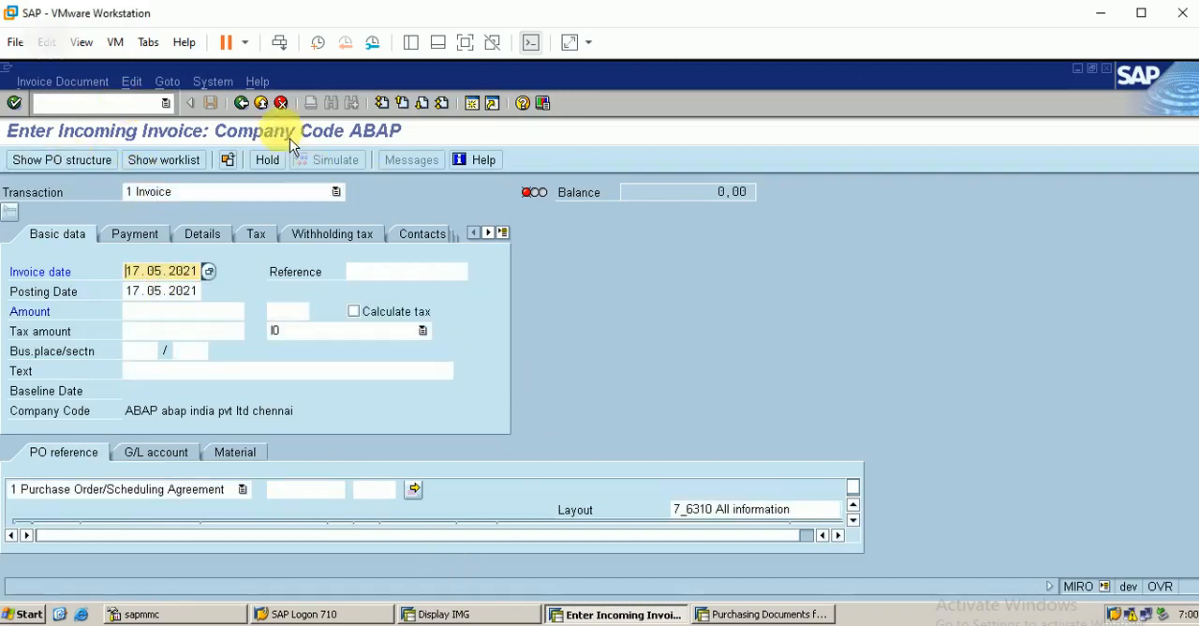
Step: Switch the company code of the incoming invoice to BERP
{"action": "left_click", "coordinate": [132, 83]}
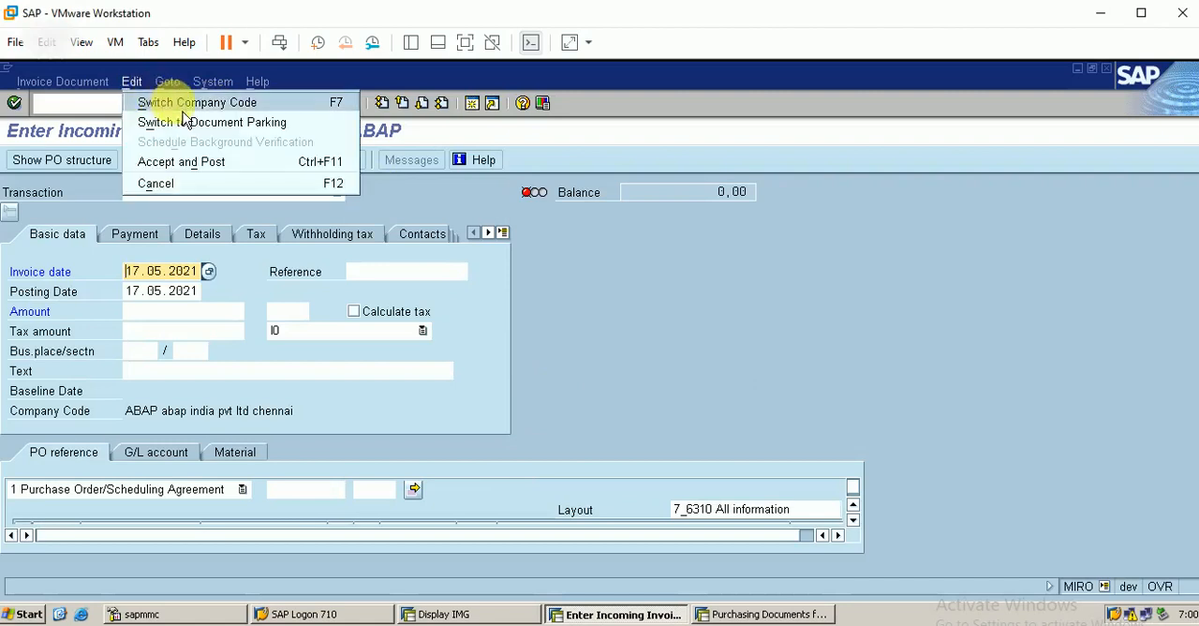
{"action": "left_click", "coordinate": [178, 103]}
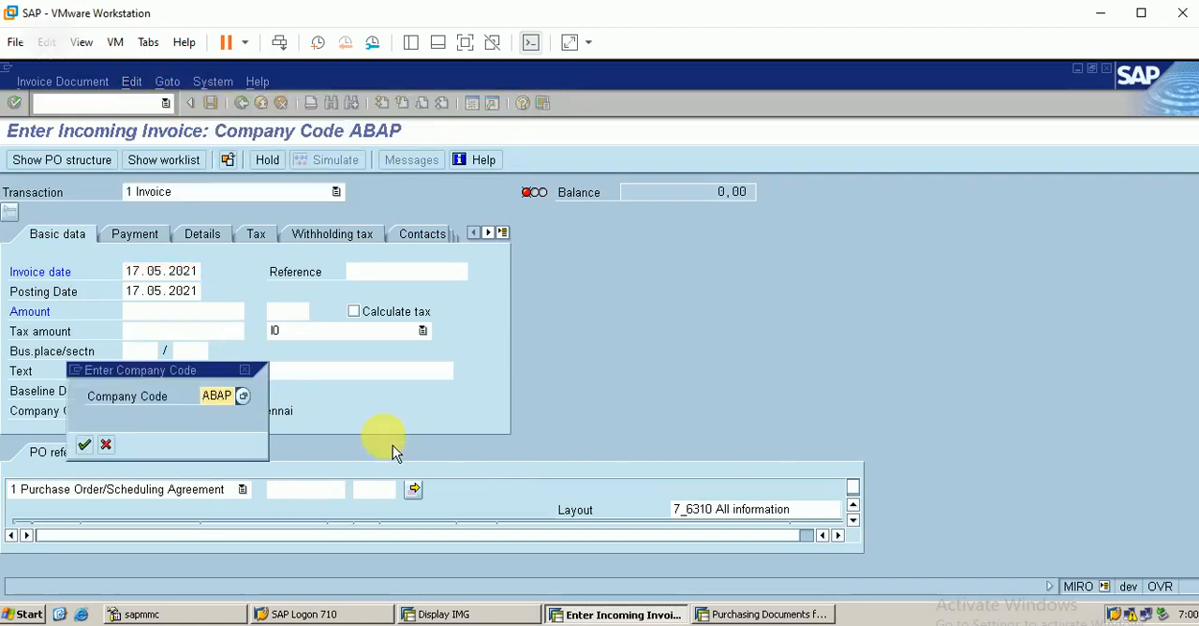
{"action": "key", "text": "BackSpace"}
{"action": "key", "text": "BackSpace"}
{"action": "key", "text": "BackSpace"}
{"action": "key", "text": "BackSpace"}
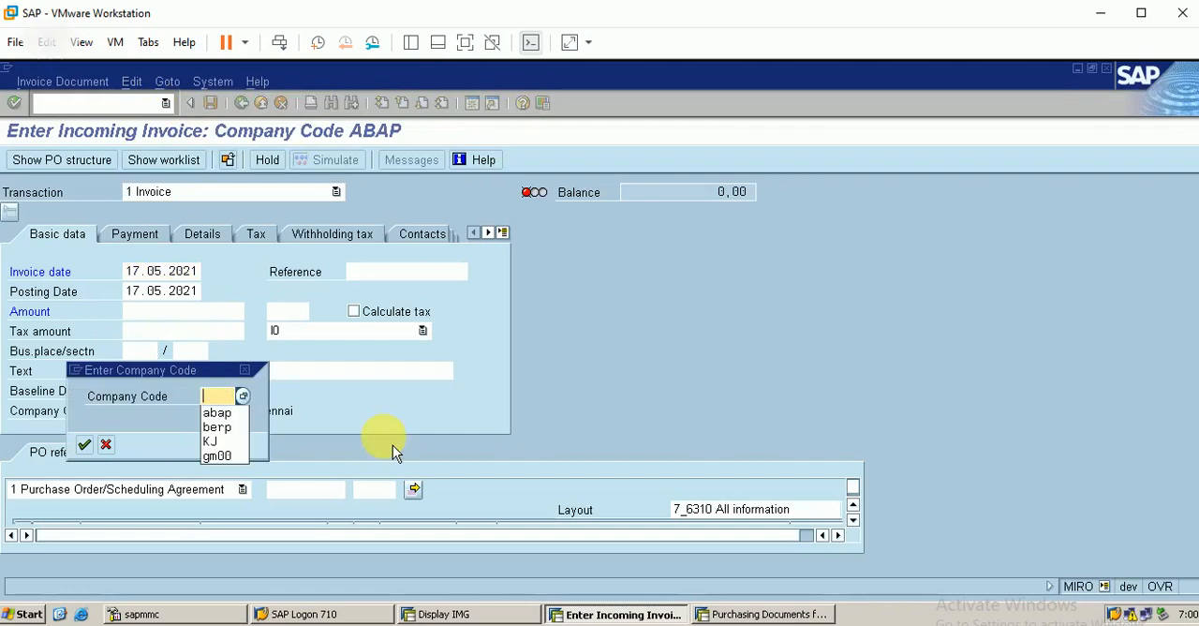
{"action": "type", "text": "berp"}
{"action": "key", "text": "Return"}
{"action": "key", "text": "Return"}
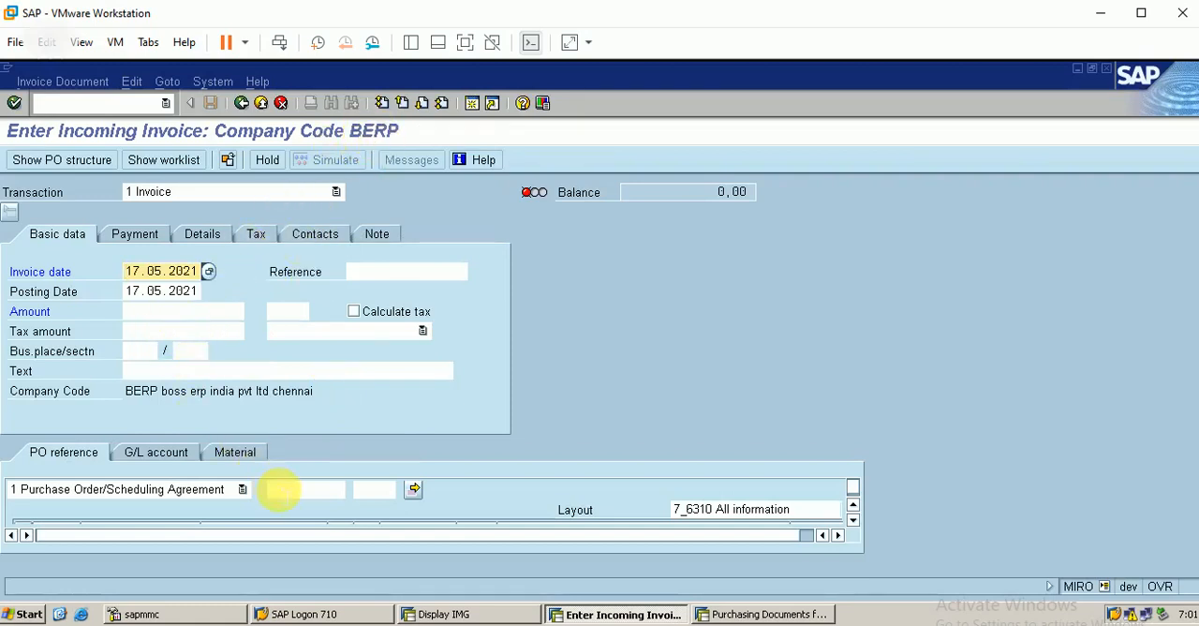
Step: Load the 24.04.2021 purchase order for 20 EA of material 1 as the reference of the BERP invoice
{"action": "left_click", "coordinate": [281, 489]}
{"action": "type", "text": "45"}
{"action": "key", "text": "Down"}
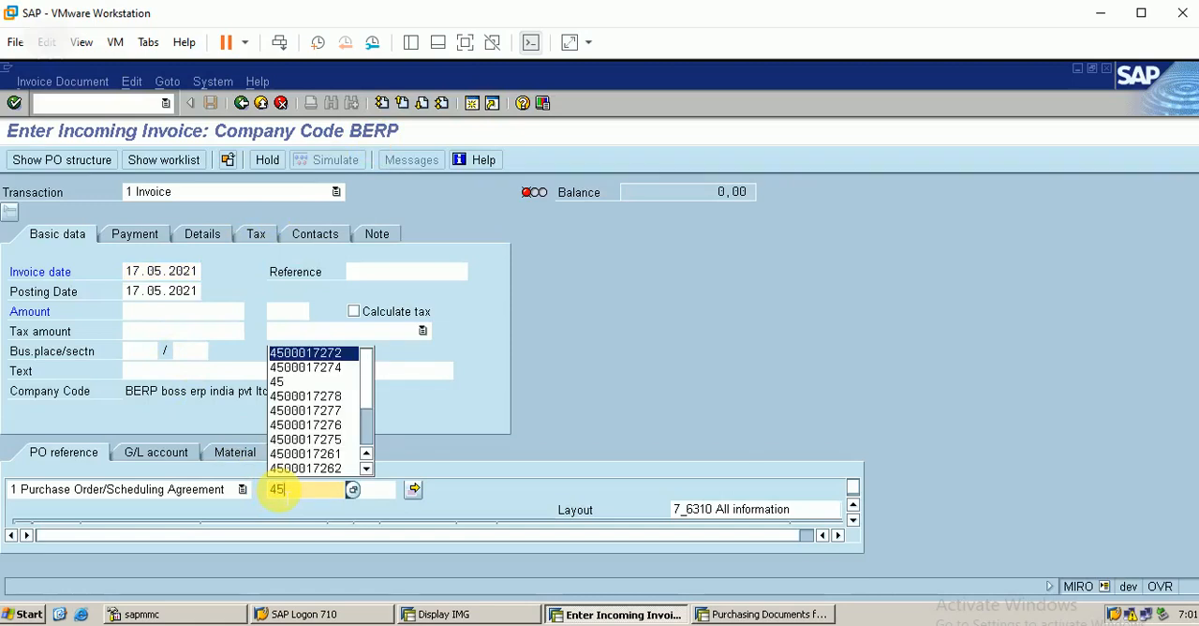
{"action": "key", "text": "Return"}
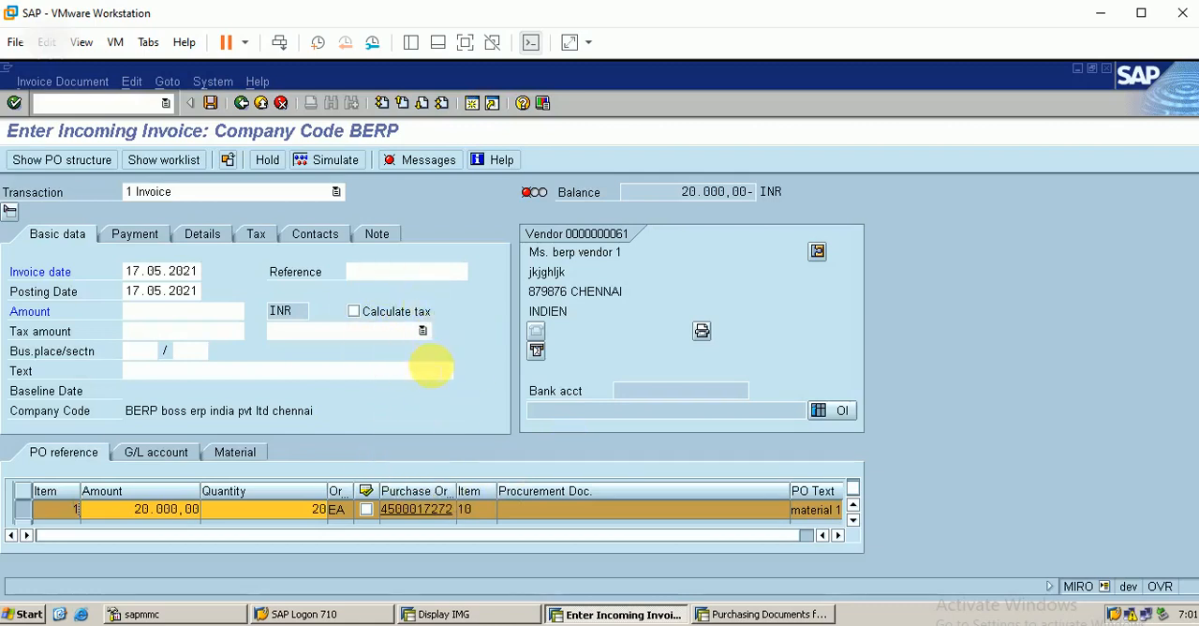
Step: Set the tax code of the invoice item to IN (input tax for berp)
{"action": "left_click", "coordinate": [257, 237]}
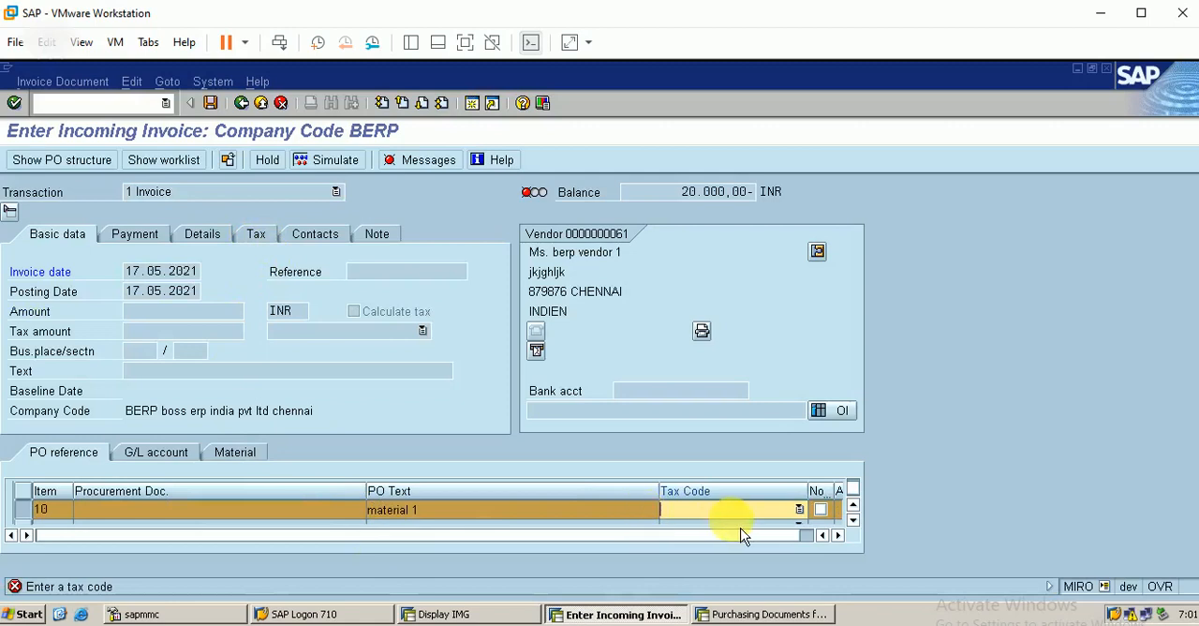
{"action": "left_click", "coordinate": [772, 515]}
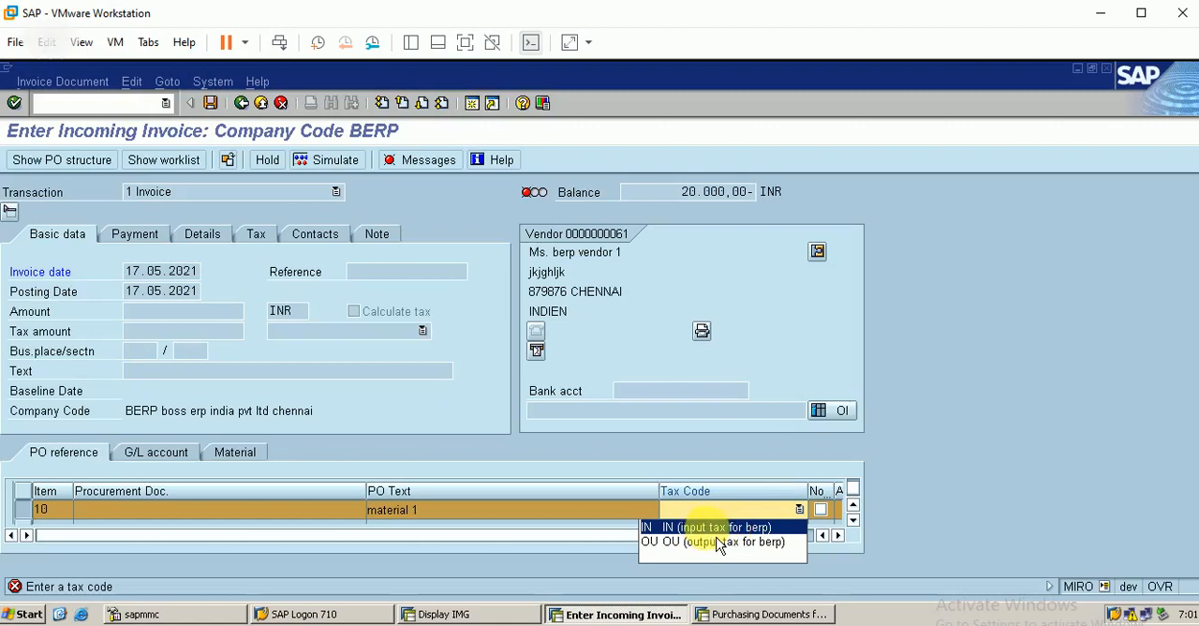
{"action": "key", "text": "Return"}
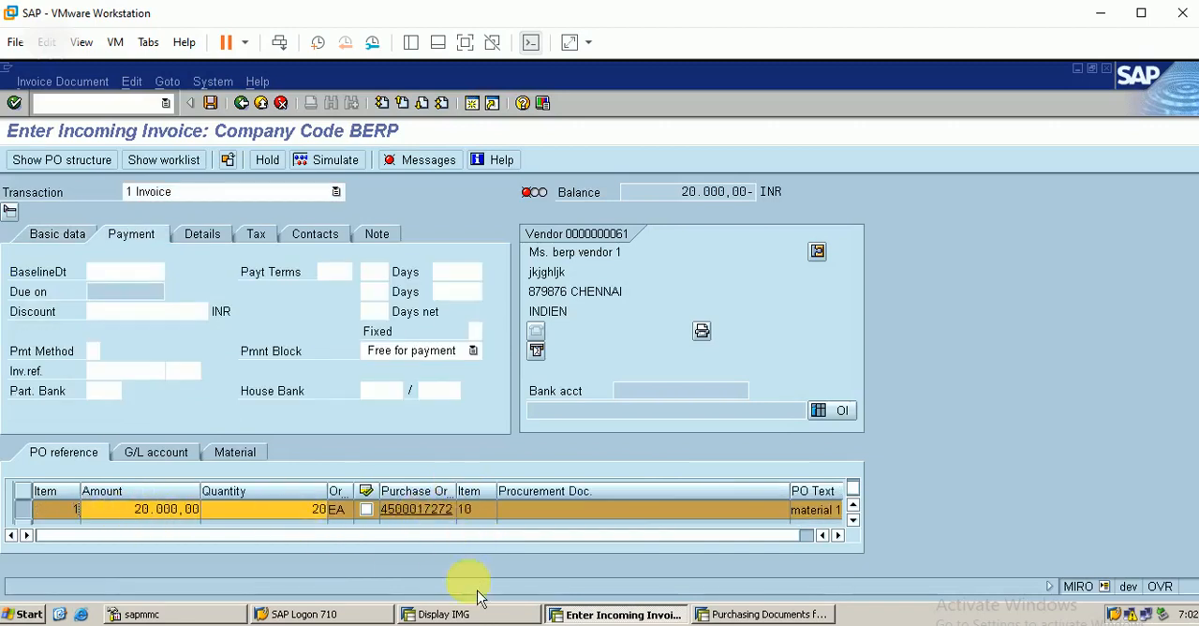
Step: Check the referenced purchase order's quantity and open invoice amount in the ME2M list, and return to the invoice
{"action": "left_click", "coordinate": [767, 614]}
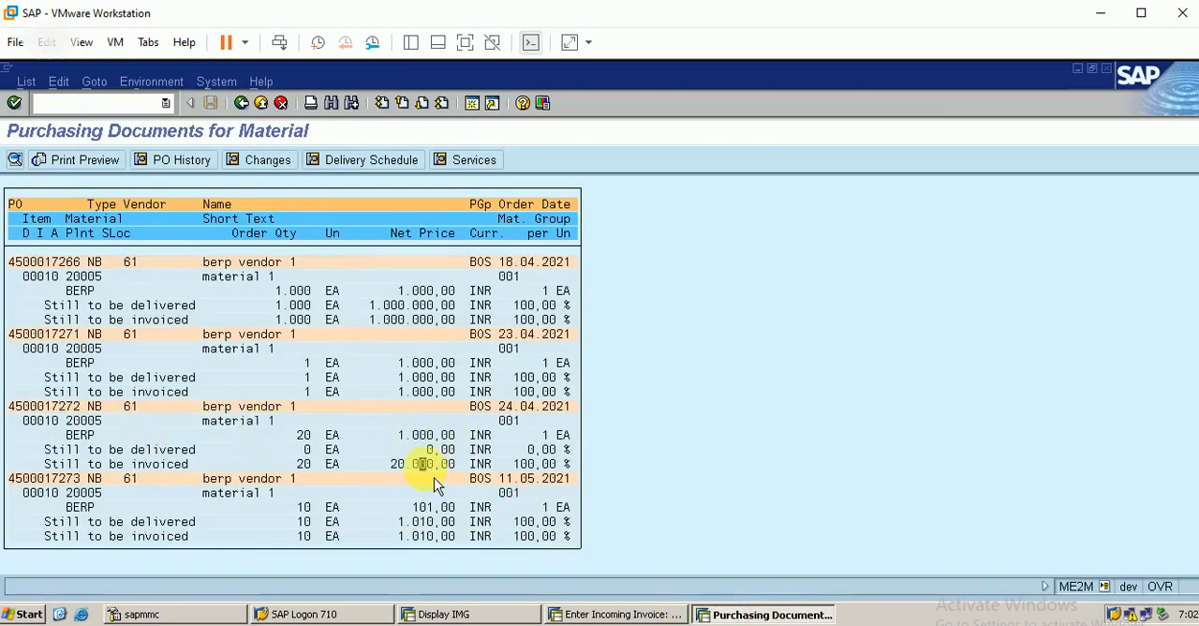
{"action": "left_click", "coordinate": [306, 435]}
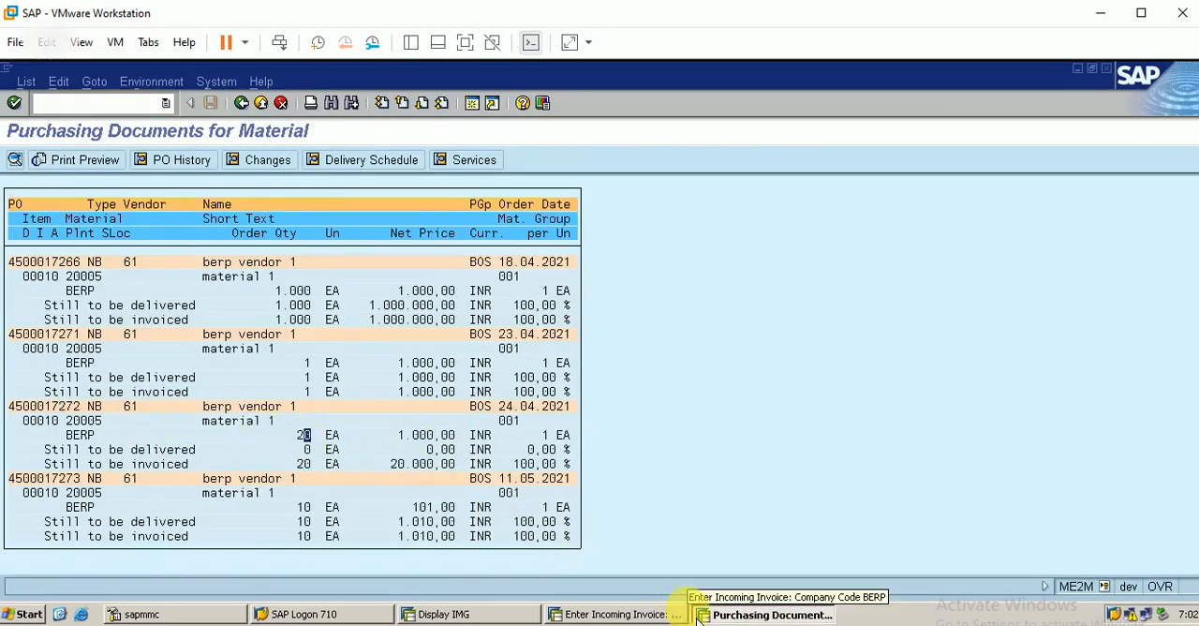
{"action": "left_click", "coordinate": [624, 614]}
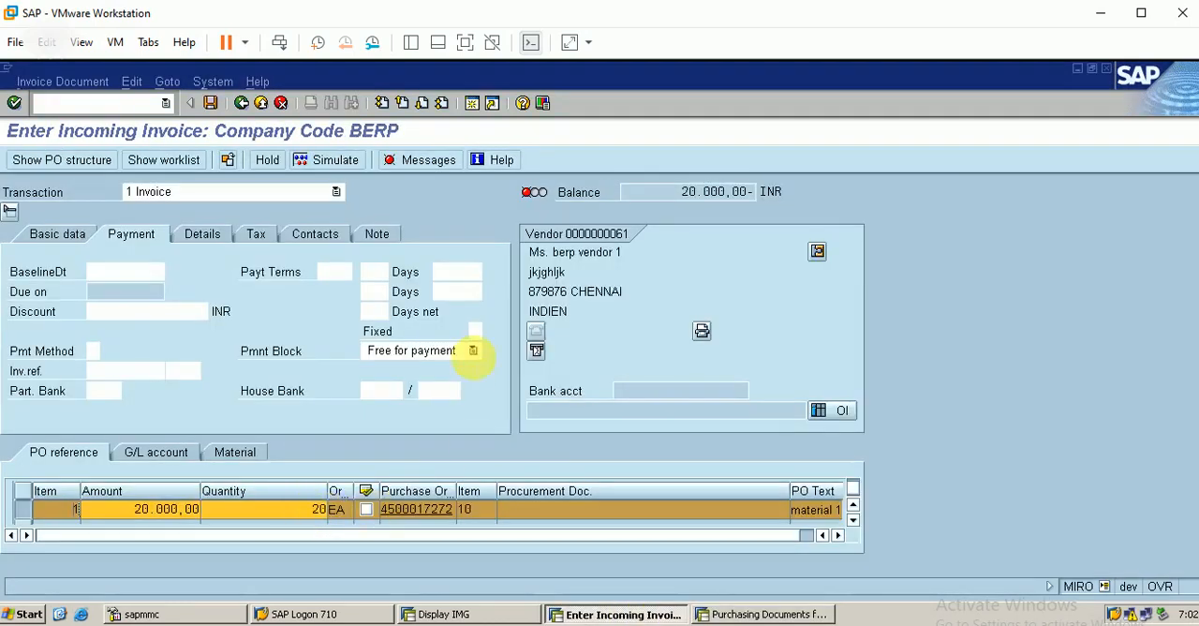
Step: Set the payment baseline date of the invoice to 17.05.2021
{"action": "left_click", "coordinate": [70, 241]}
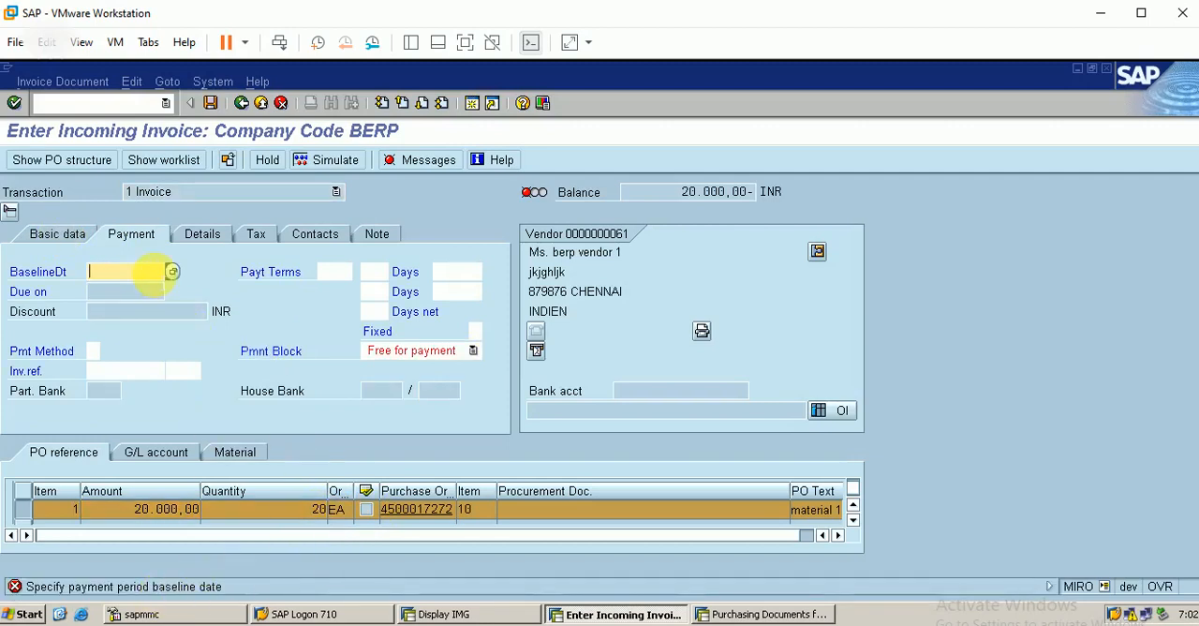
{"action": "type", "text": "17"}
{"action": "key", "text": "Return"}
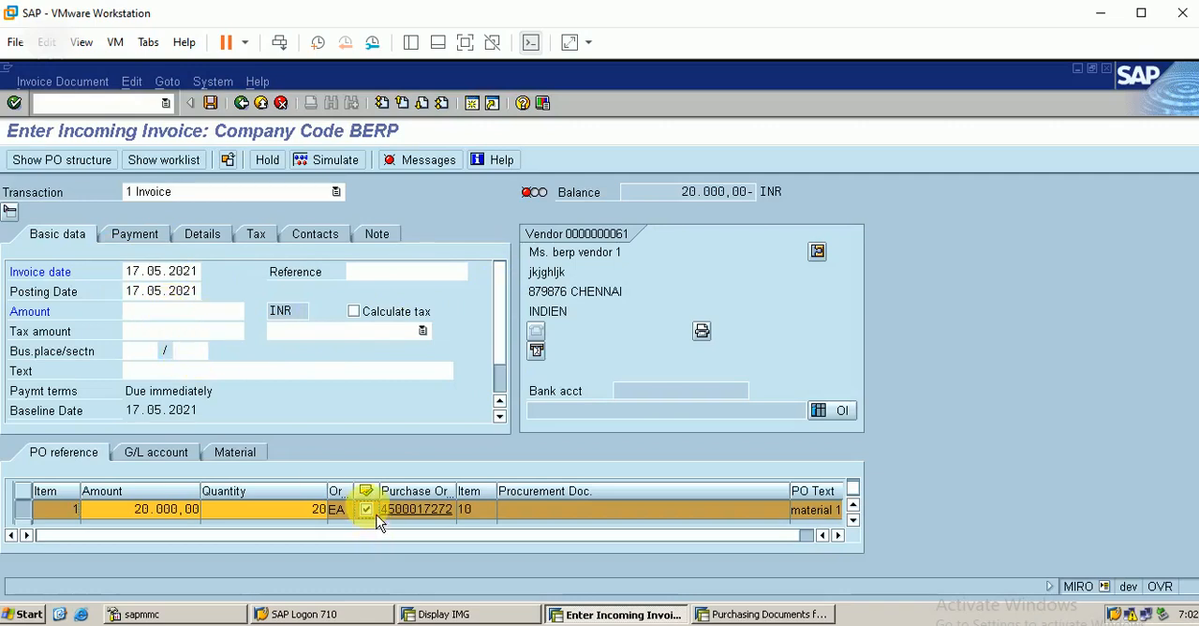
Step: Enable automatic tax calculation for the invoice and set its gross amount to 23600 INR
{"action": "left_click", "coordinate": [256, 235]}
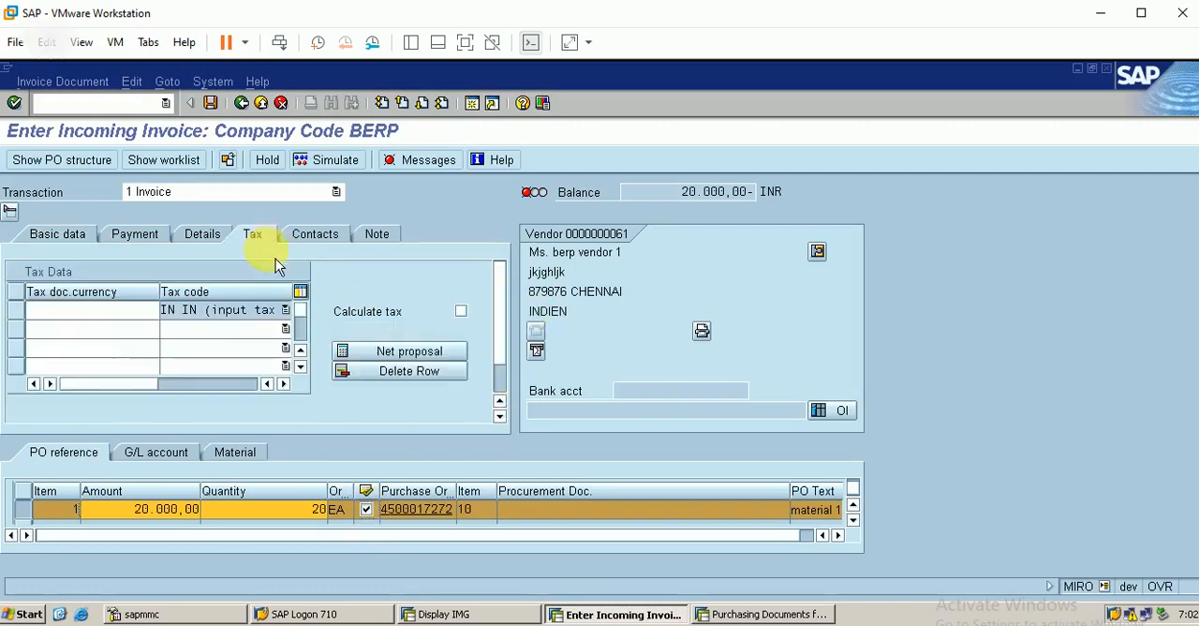
{"action": "left_click", "coordinate": [461, 311]}
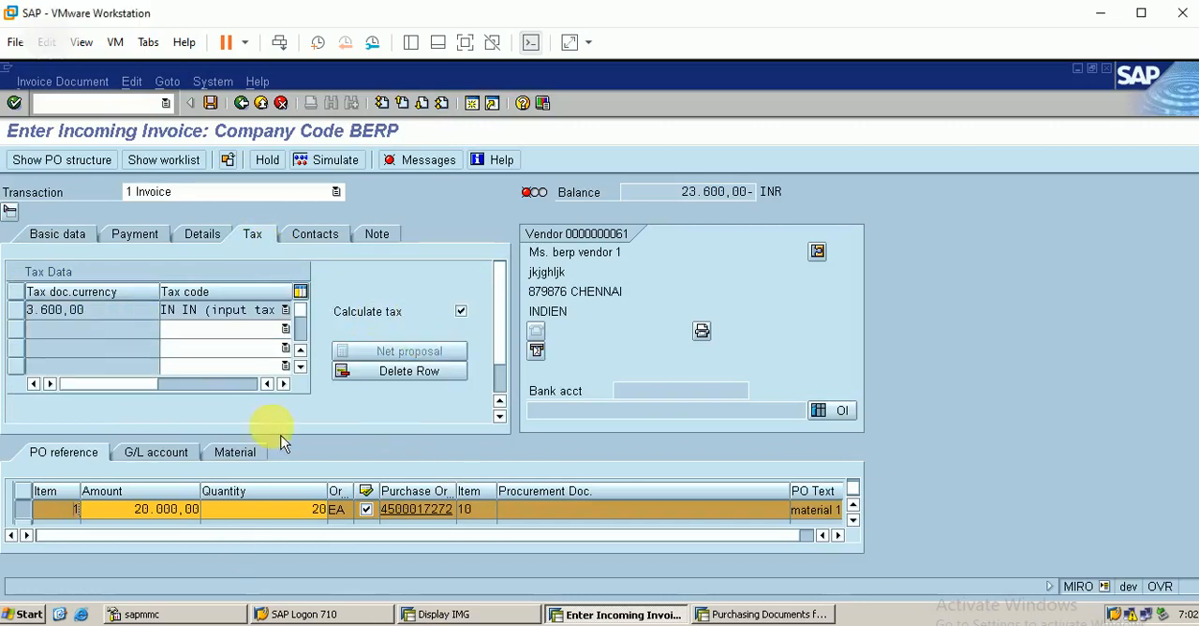
{"action": "left_click", "coordinate": [78, 246]}
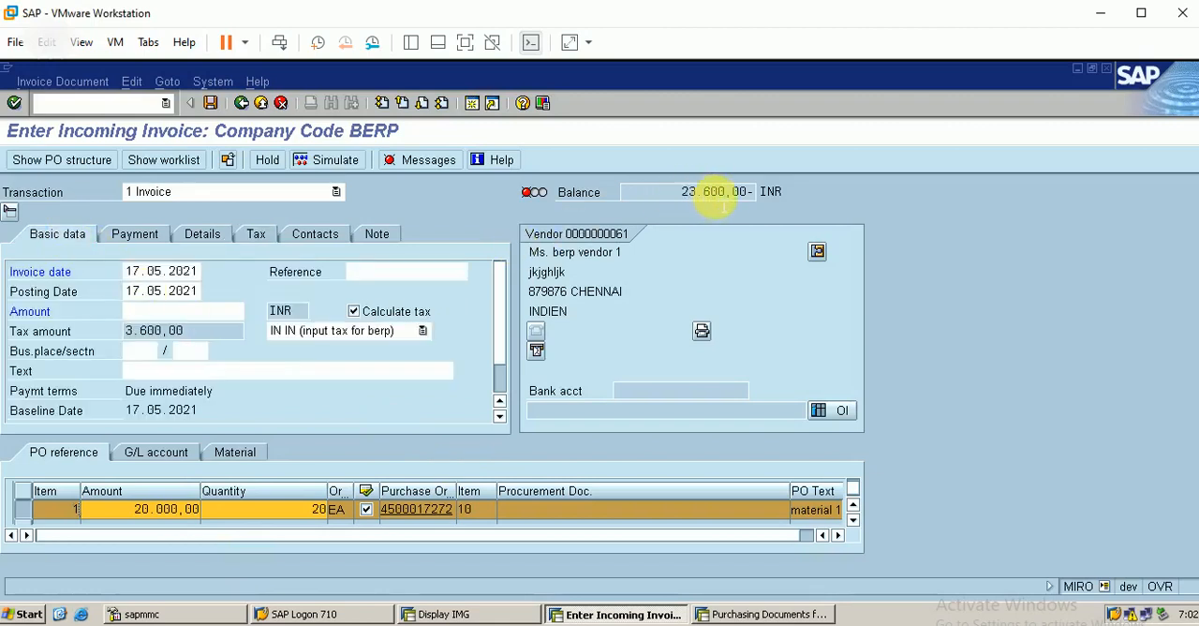
{"action": "left_click", "coordinate": [180, 311]}
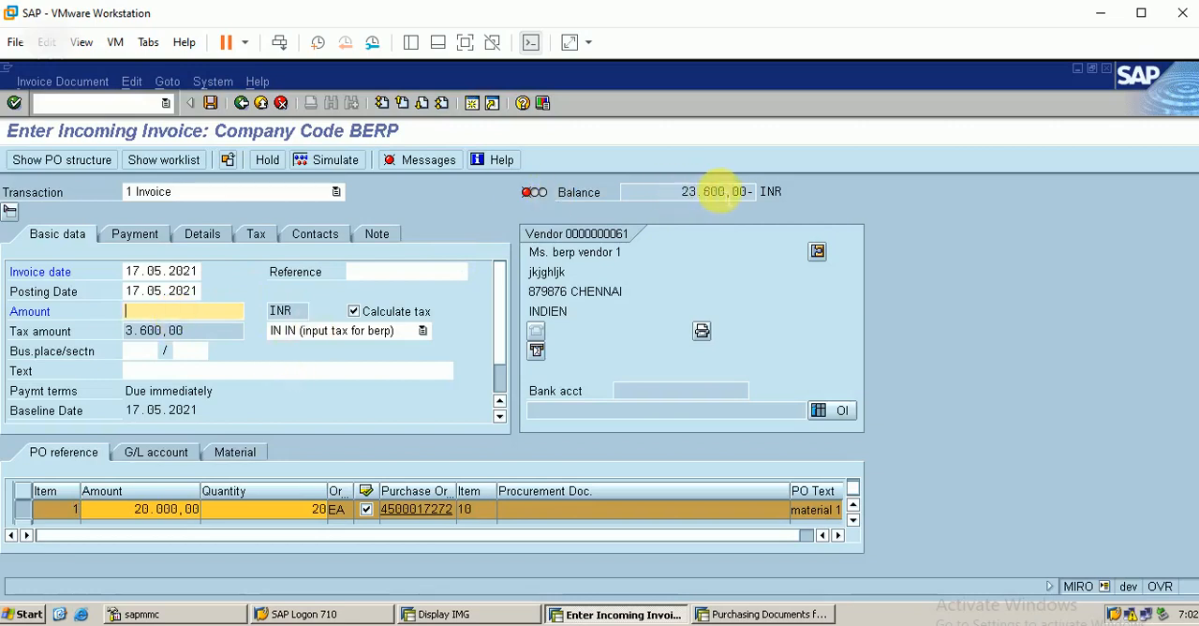
{"action": "type", "text": "23600"}
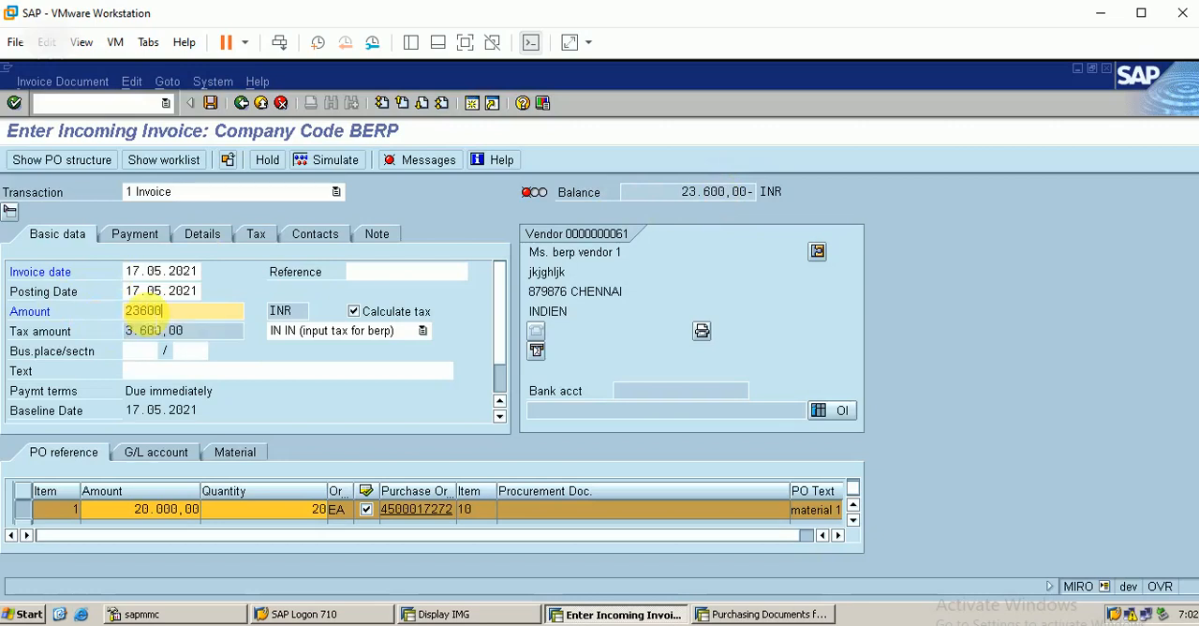
{"action": "key", "text": "Return"}
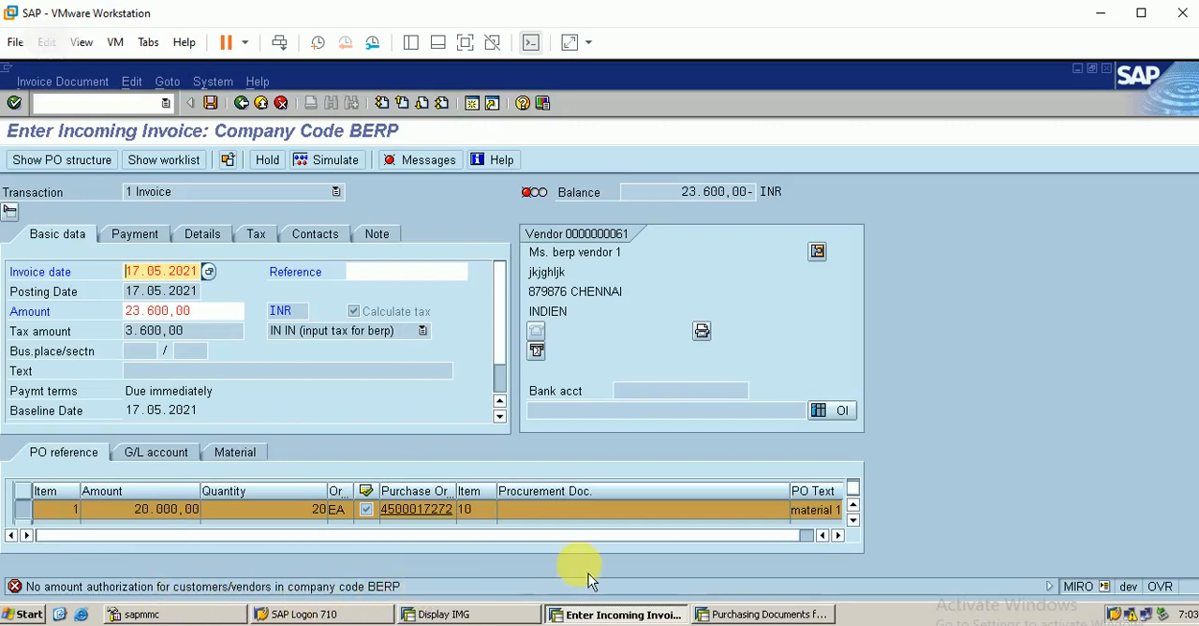
Step: Open the maintenance view for user assignments in a new SAP session
{"action": "left_click", "coordinate": [475, 105]}
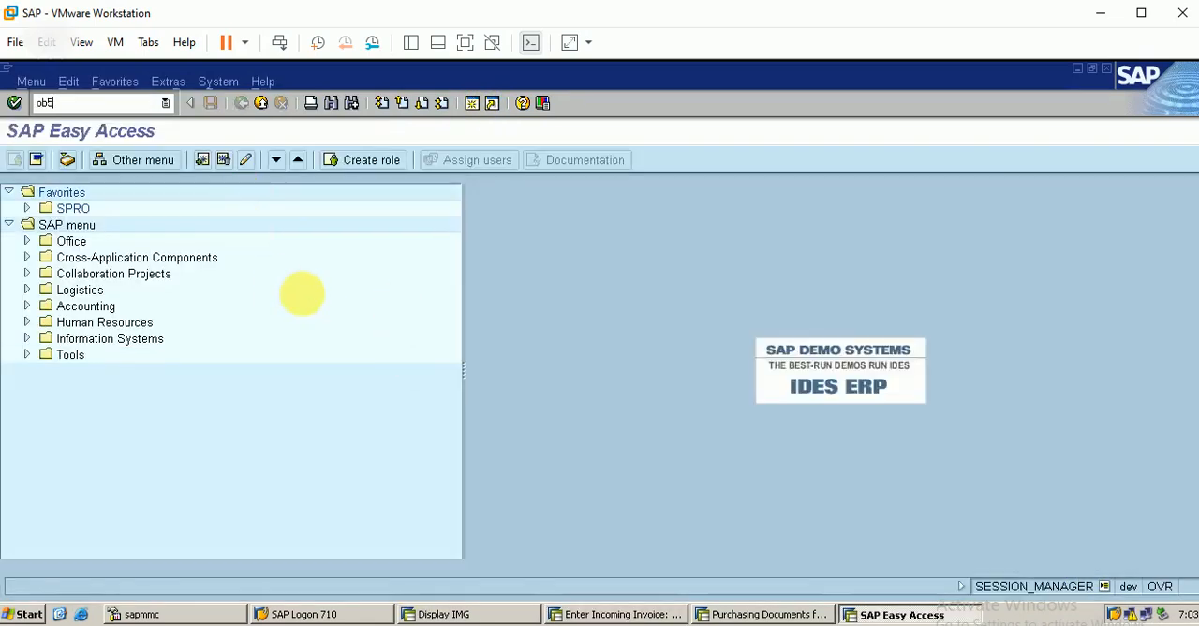
{"action": "key", "text": "Return"}
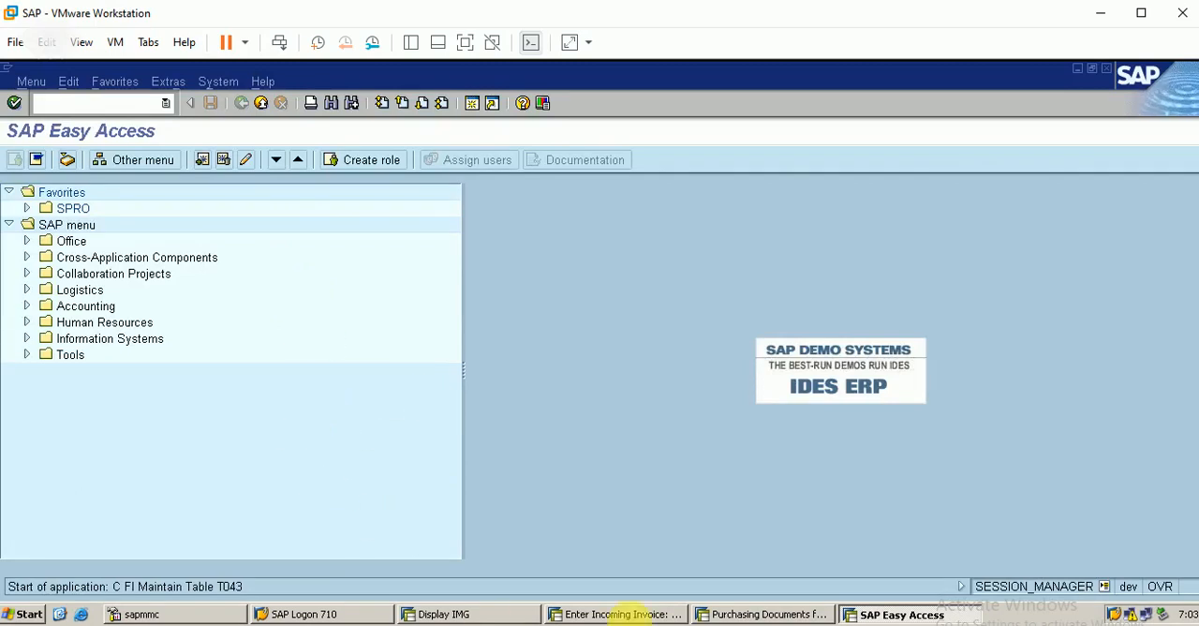
Step: Return to the incoming invoice, revalidate its entries and switch to the INVOICE RECEIPT (MIRO) slide in PowerPoint
{"action": "left_click", "coordinate": [647, 615]}
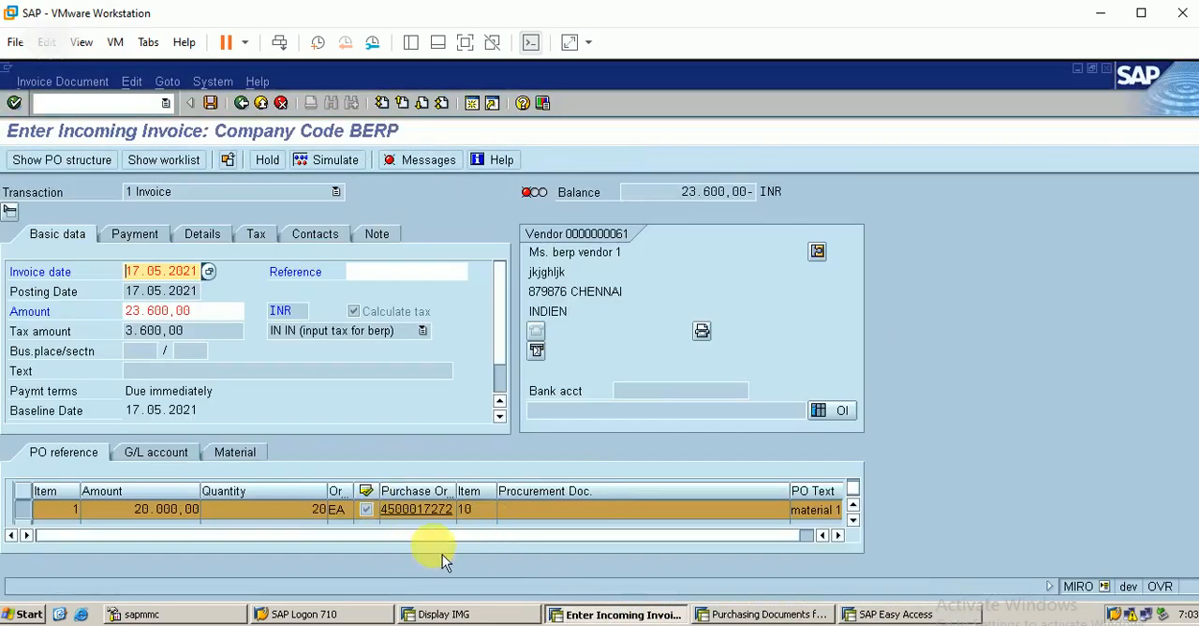
{"action": "key", "text": "Return"}
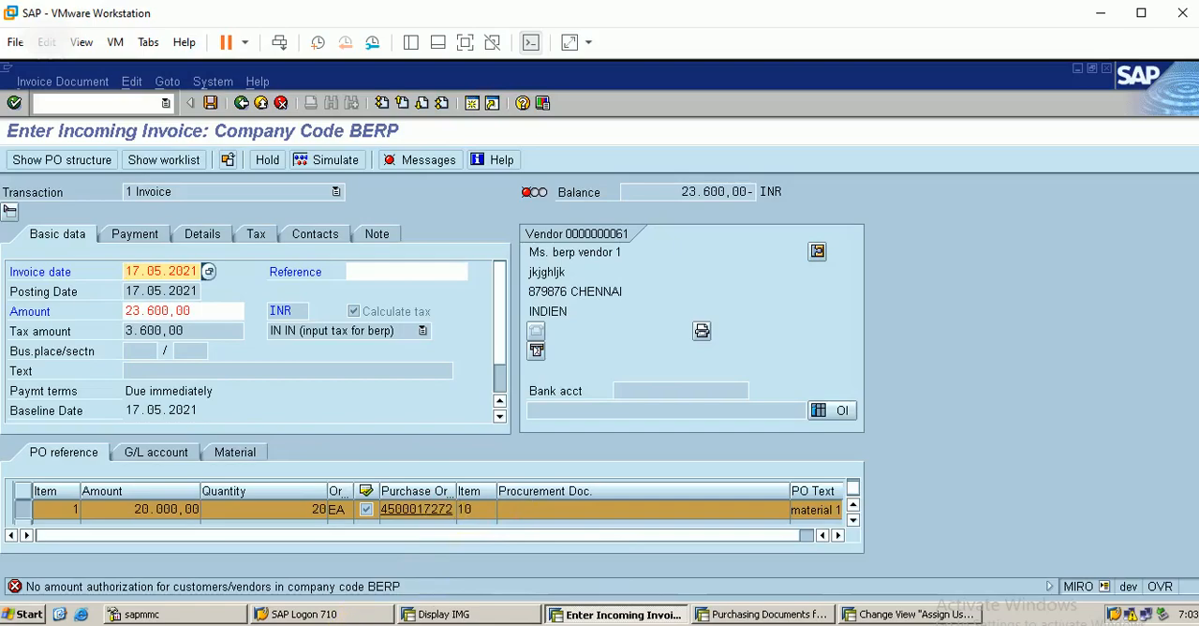
{"action": "key", "text": "alt+Tab"}
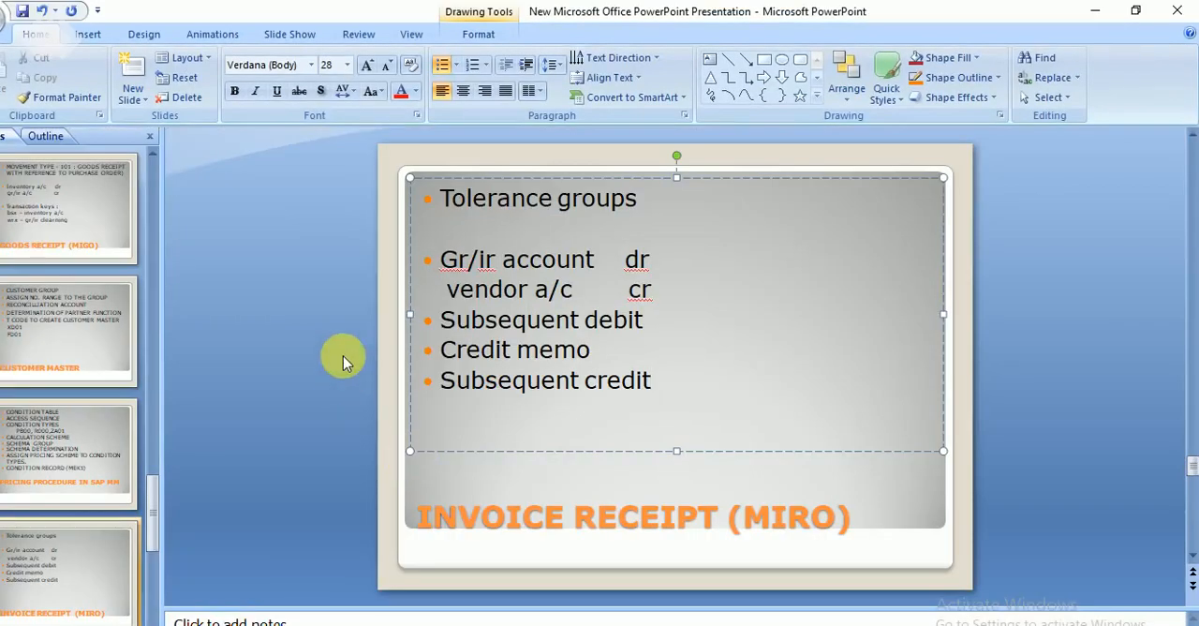
Step: Find the TOLERANCE GROUPS IN SAP slide in the presentation and review its transaction codes
{"action": "left_click", "coordinate": [154, 221]}
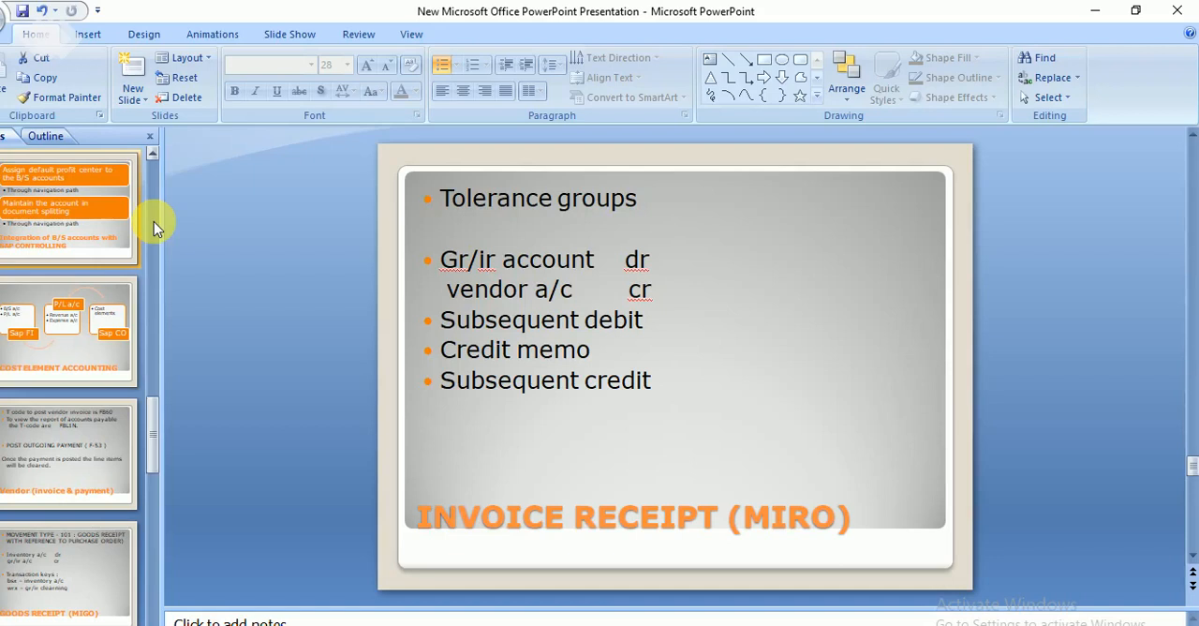
{"action": "left_click", "coordinate": [153, 221]}
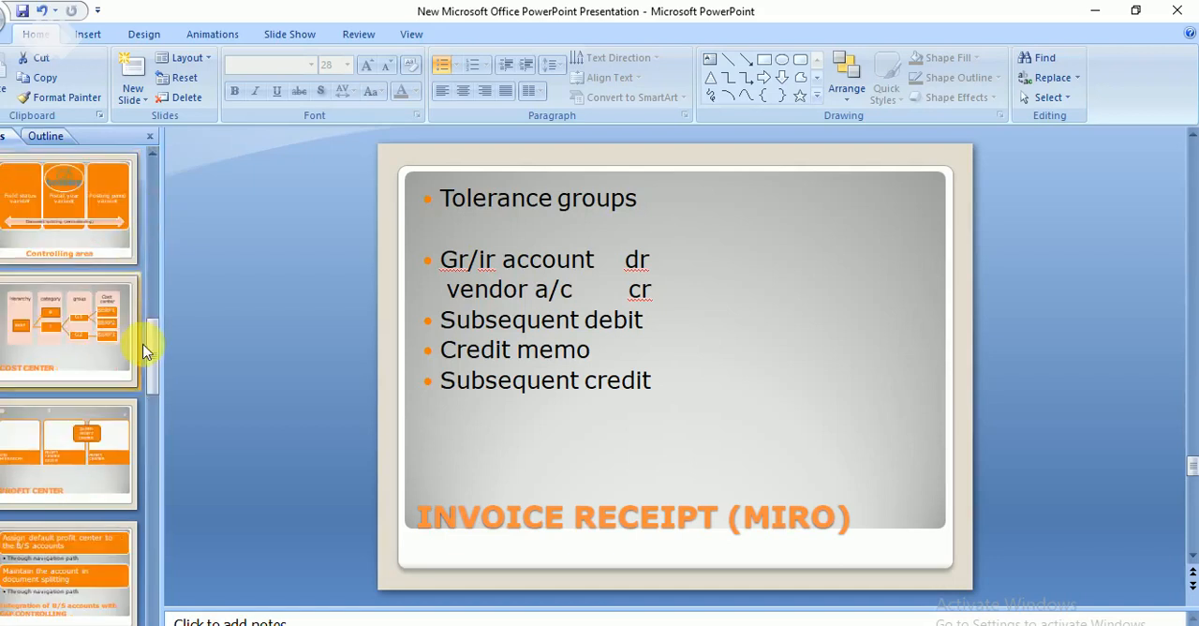
{"action": "left_click", "coordinate": [147, 237]}
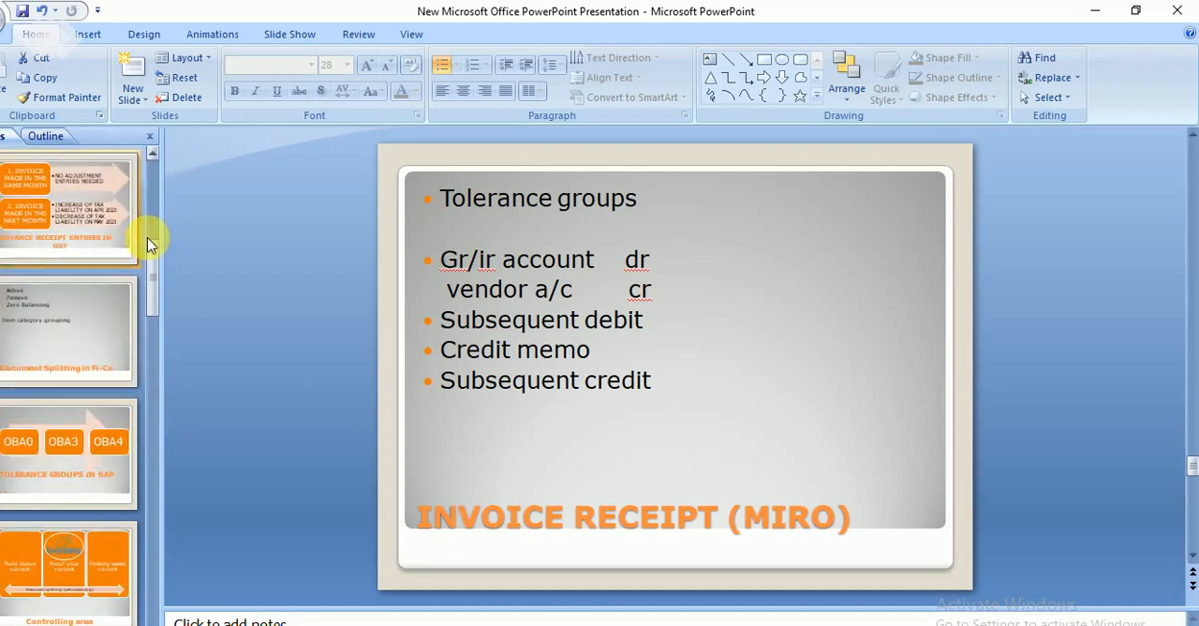
{"action": "left_click", "coordinate": [151, 210]}
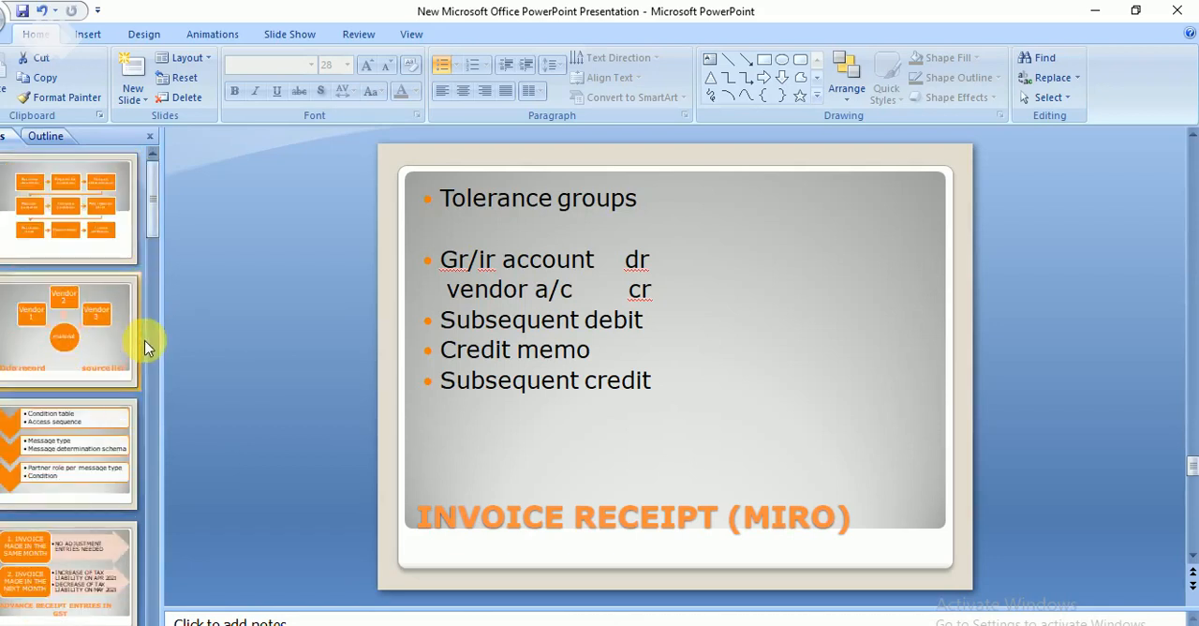
{"action": "left_click", "coordinate": [150, 364]}
{"action": "left_click", "coordinate": [88, 441]}
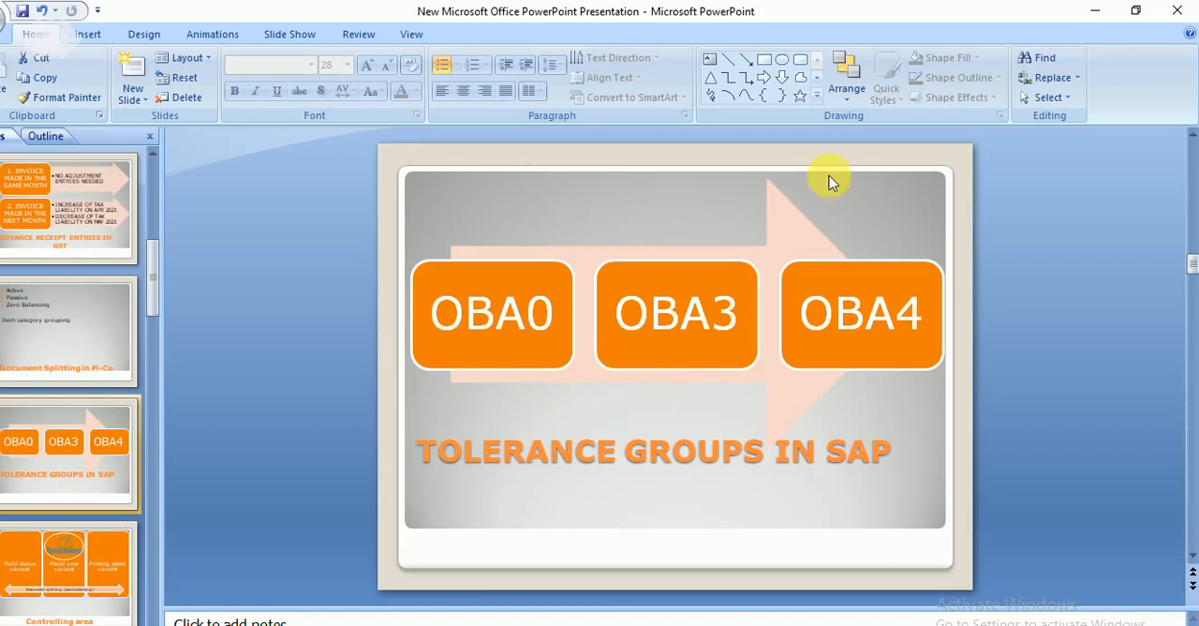
Step: Switch back to SAP and change the tolerance group assigned to SAPUSER to BERP
{"action": "left_click", "coordinate": [1095, 12]}
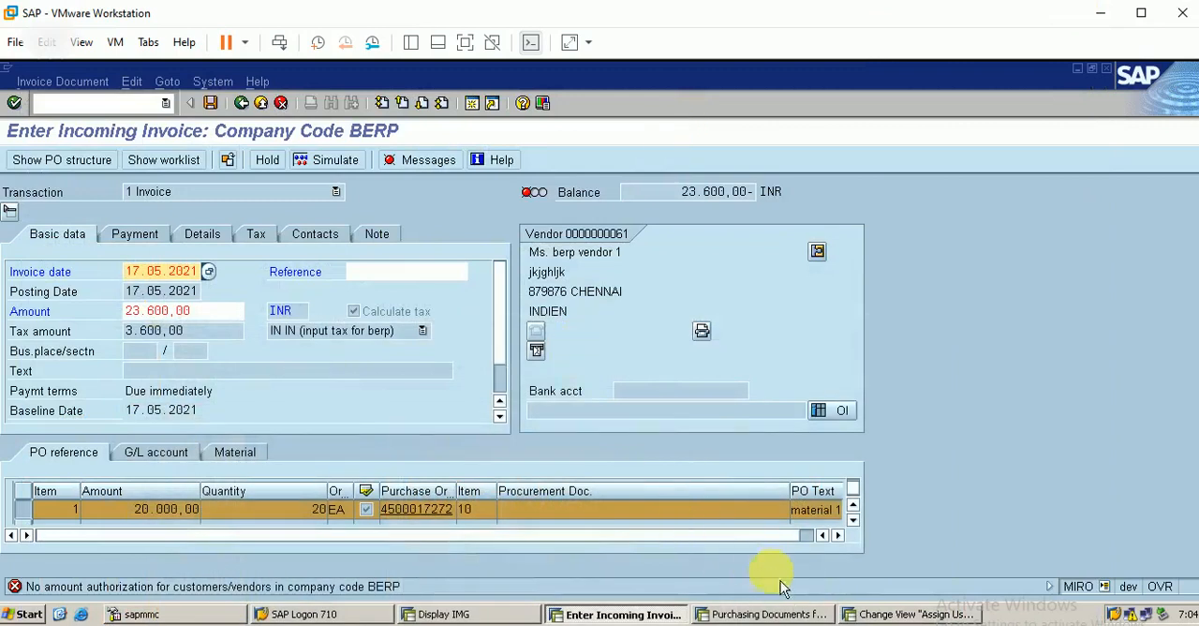
{"action": "left_click", "coordinate": [900, 614]}
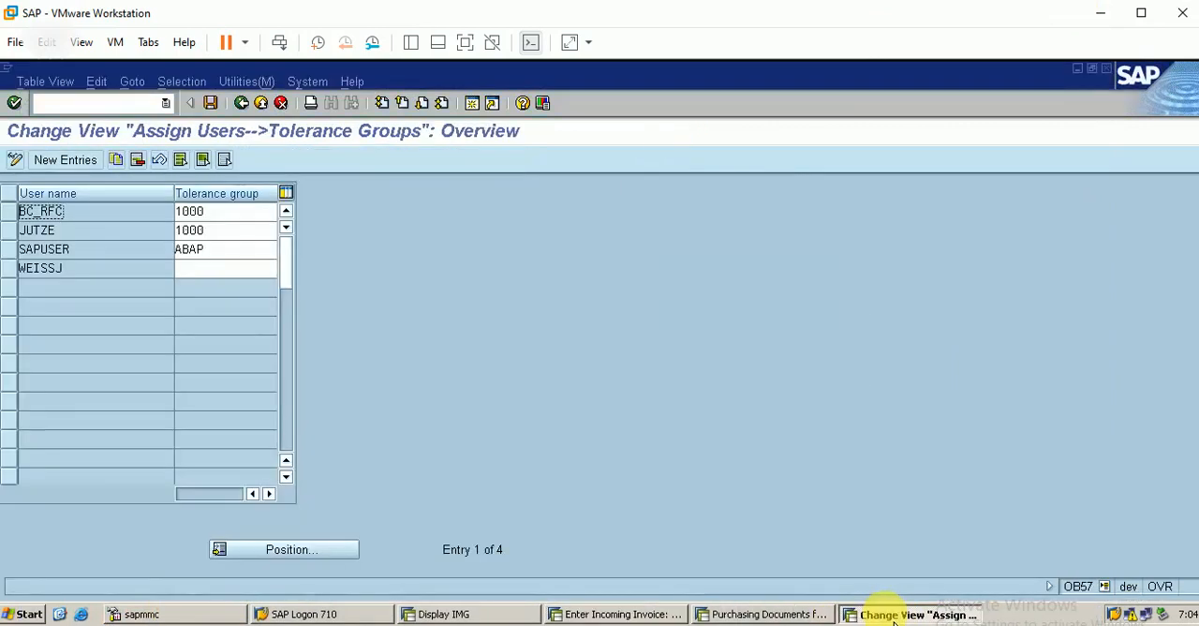
{"action": "left_click", "coordinate": [214, 251]}
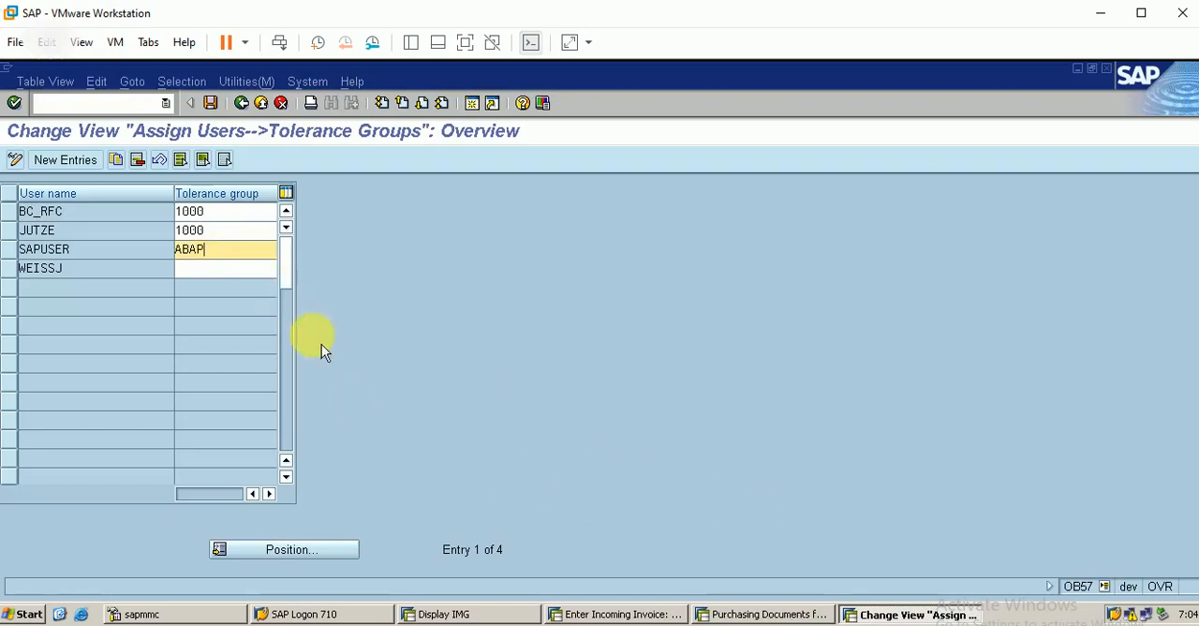
{"action": "key", "text": "BackSpace"}
{"action": "key", "text": "BackSpace"}
{"action": "key", "text": "BackSpace"}
{"action": "key", "text": "BackSpace"}
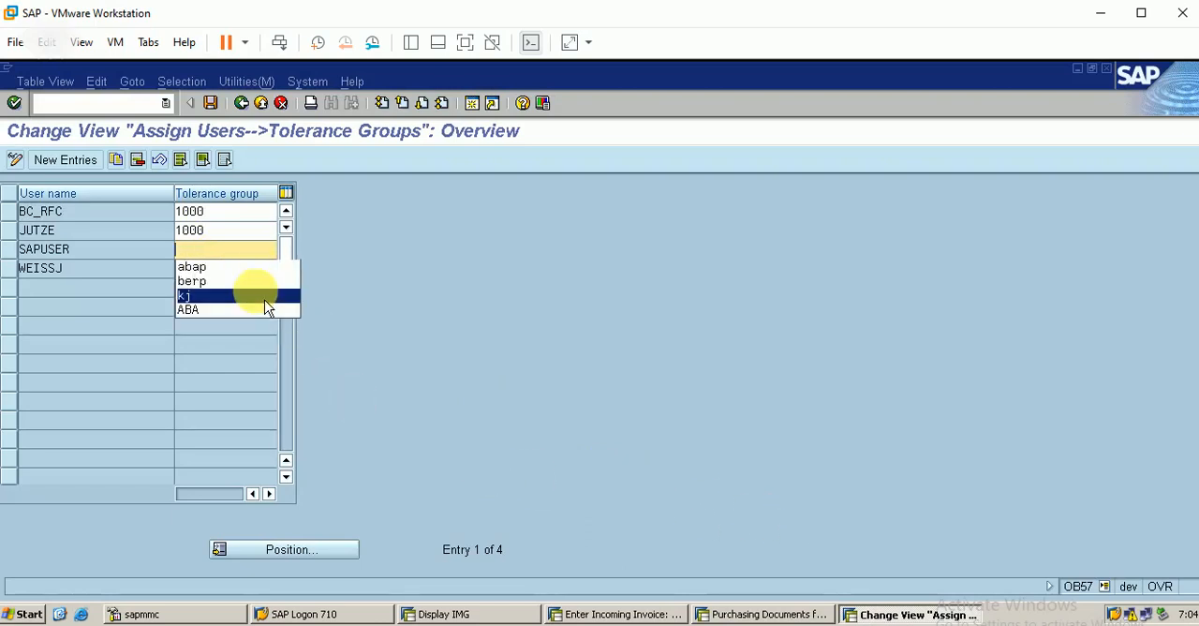
{"action": "type", "text": "berp"}
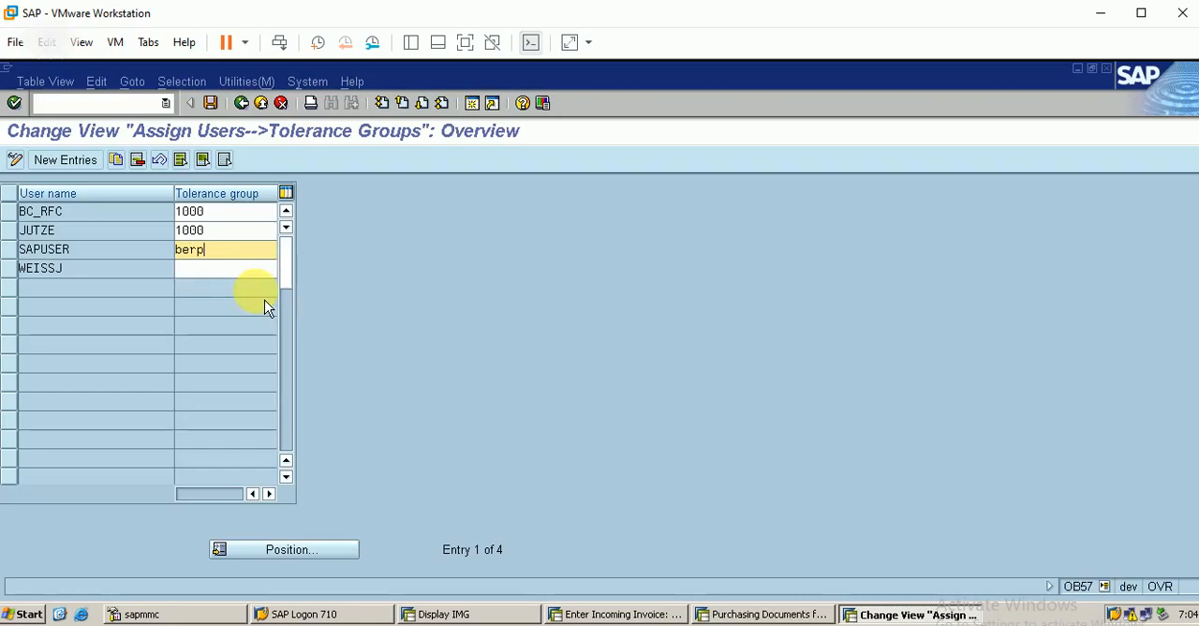
Step: Save the SAPUSER tolerance group assignment under the proposed customizing request and leave the maintenance view
{"action": "left_click", "coordinate": [9, 249]}
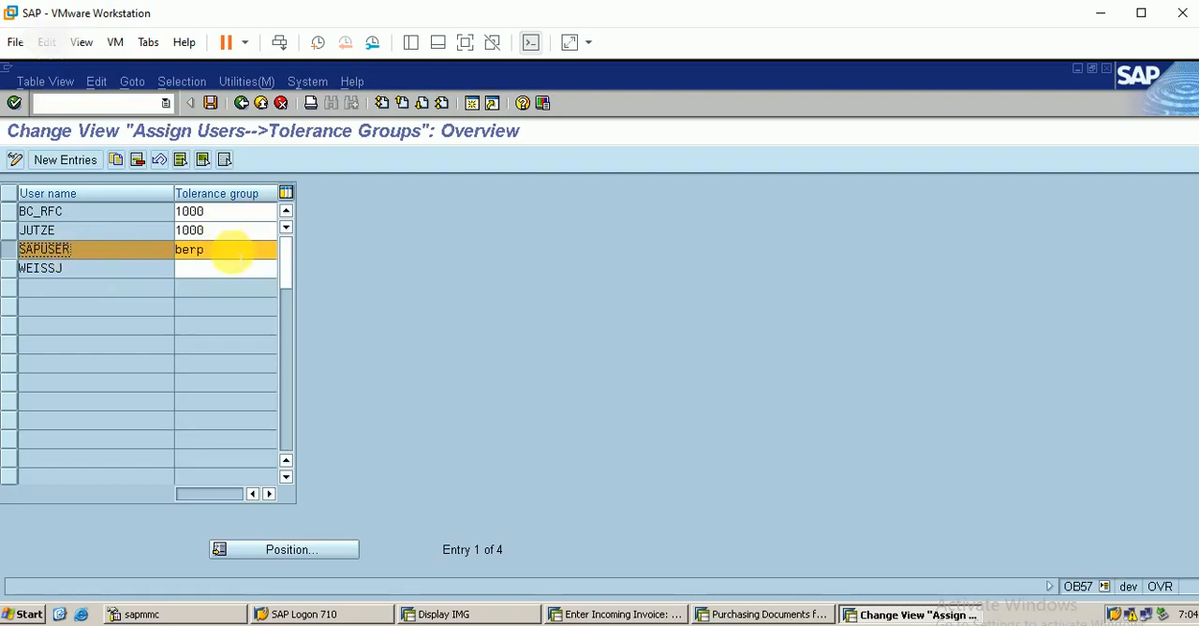
{"action": "left_click", "coordinate": [212, 104]}
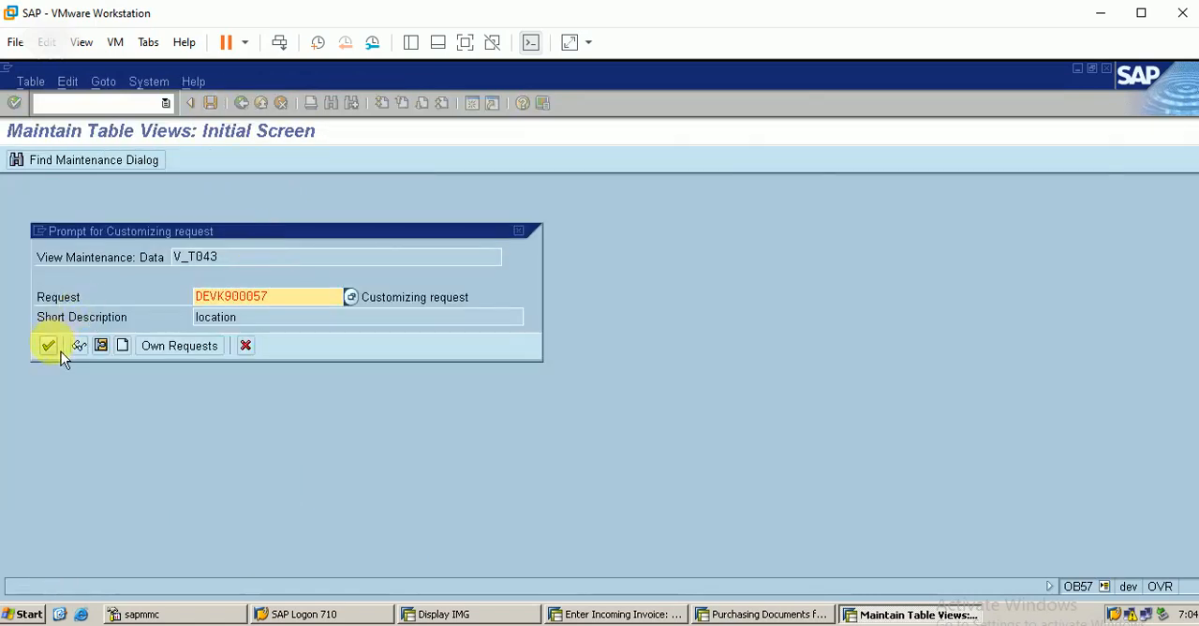
{"action": "key", "text": "Return"}
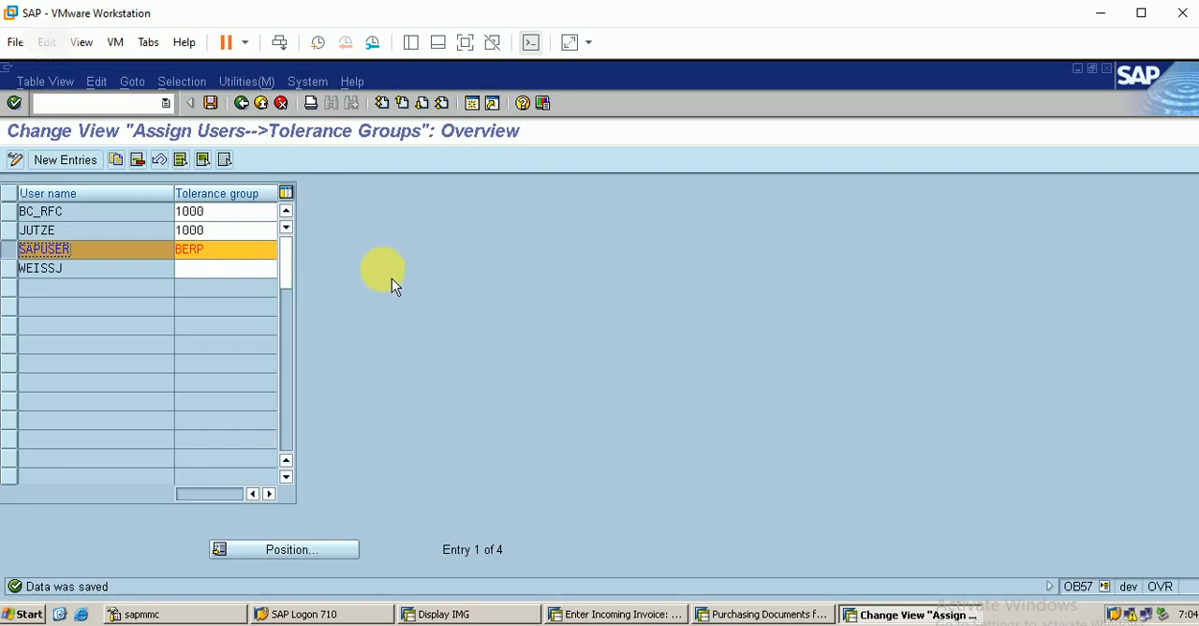
{"action": "left_click", "coordinate": [245, 107]}
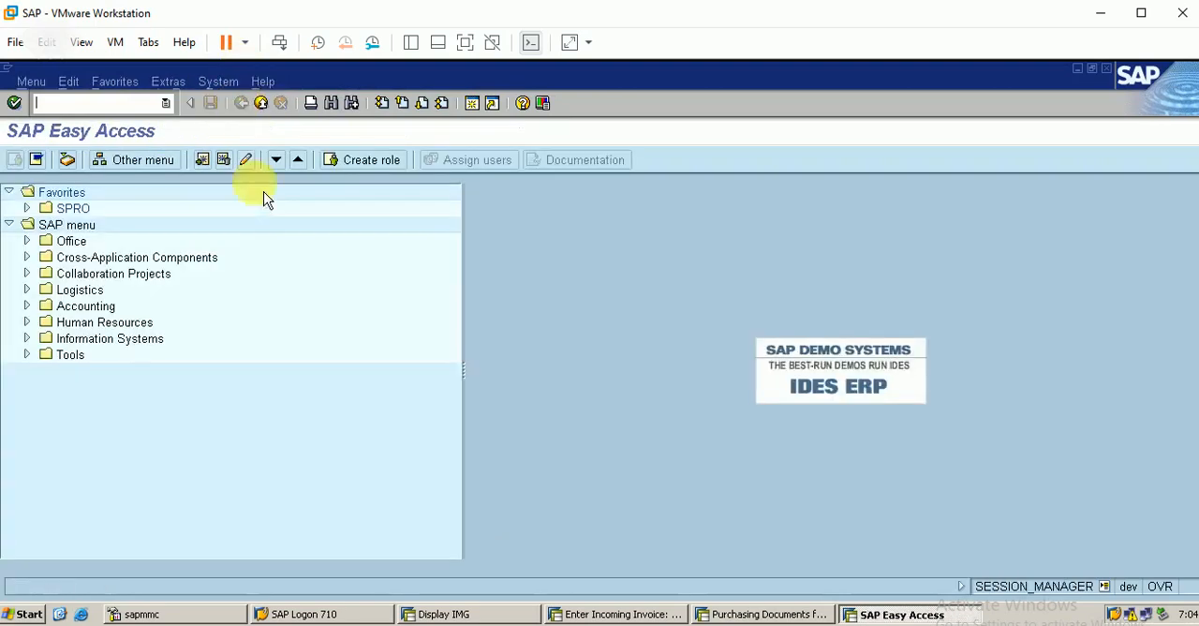
Step: Restart incoming invoice entry with transaction code /nmiro and load the item of the previously used purchase order
{"action": "left_click", "coordinate": [642, 615]}
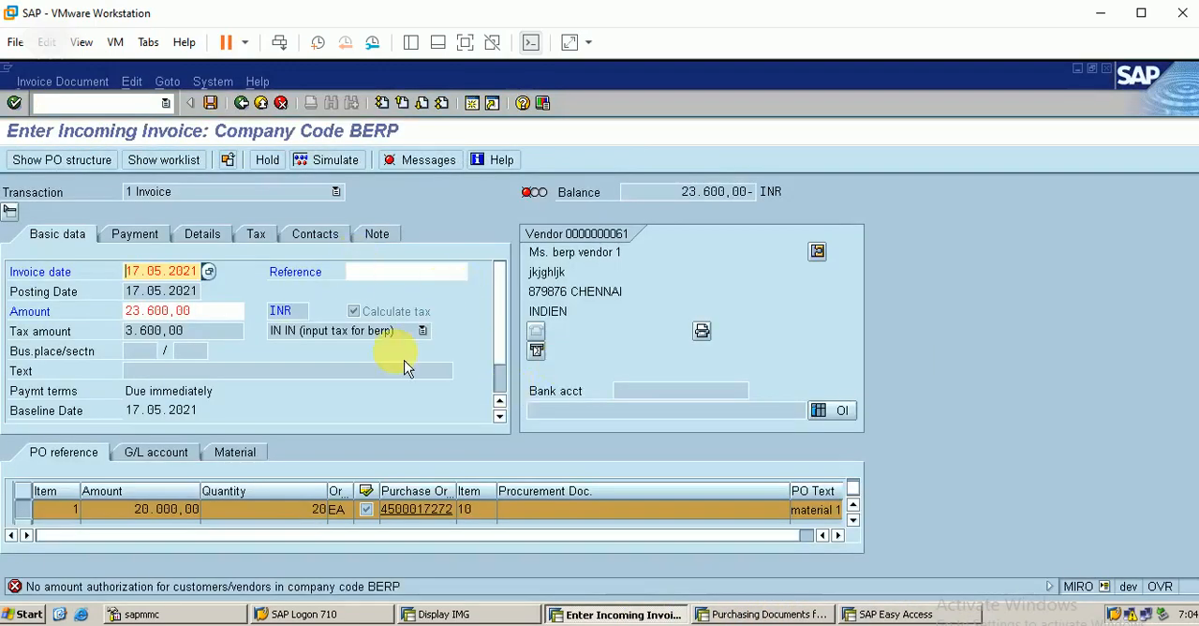
{"action": "left_click", "coordinate": [133, 103]}
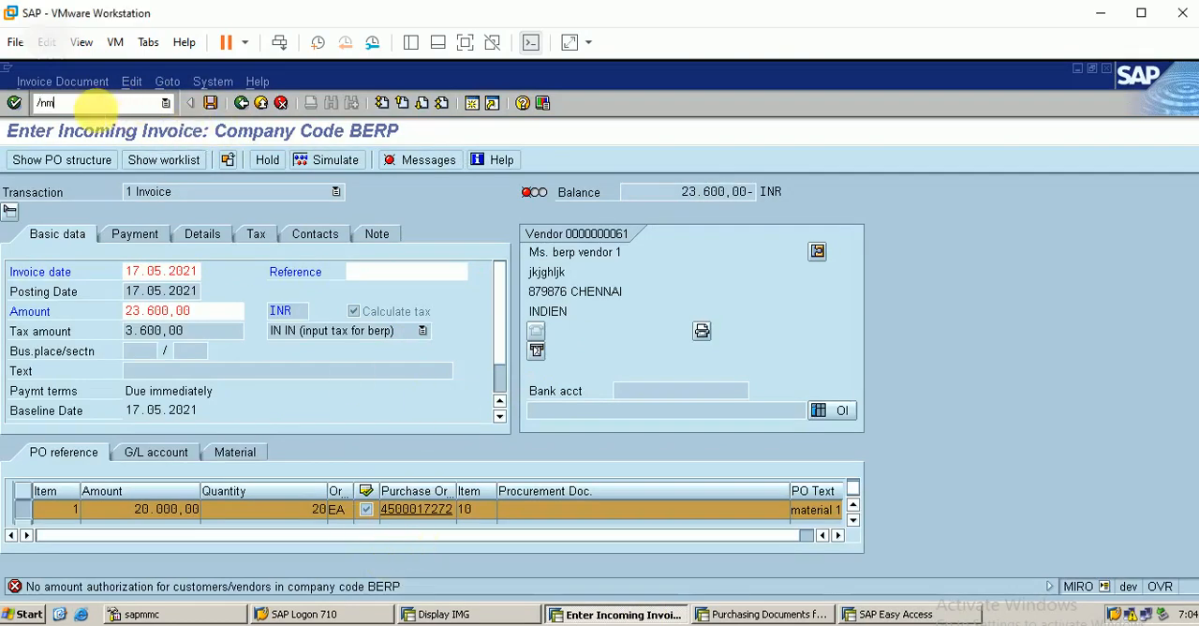
{"action": "type", "text": "/nmiro"}
{"action": "key", "text": "Return"}
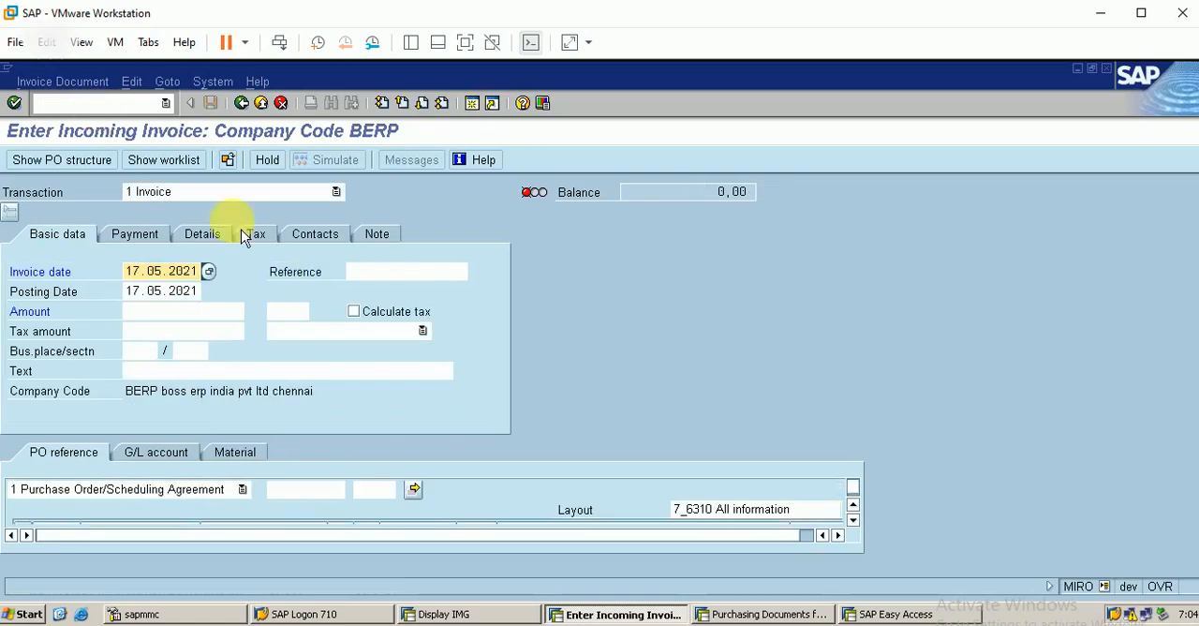
{"action": "left_click", "coordinate": [303, 489]}
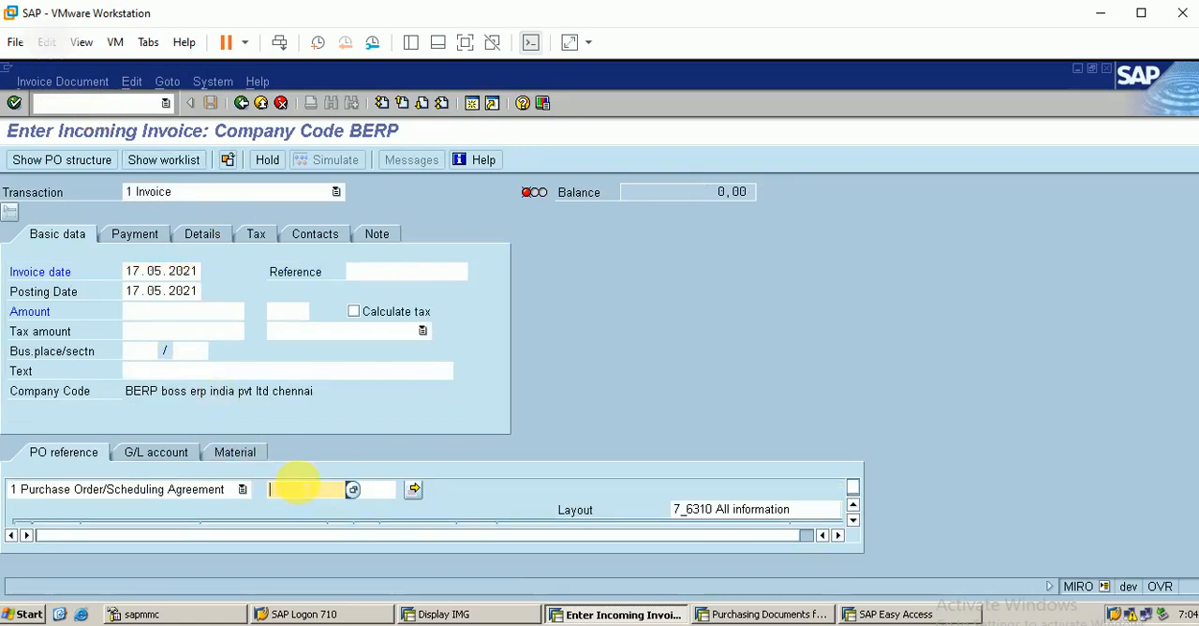
{"action": "type", "text": "4"}
{"action": "key", "text": "Down"}
{"action": "key", "text": "Return"}
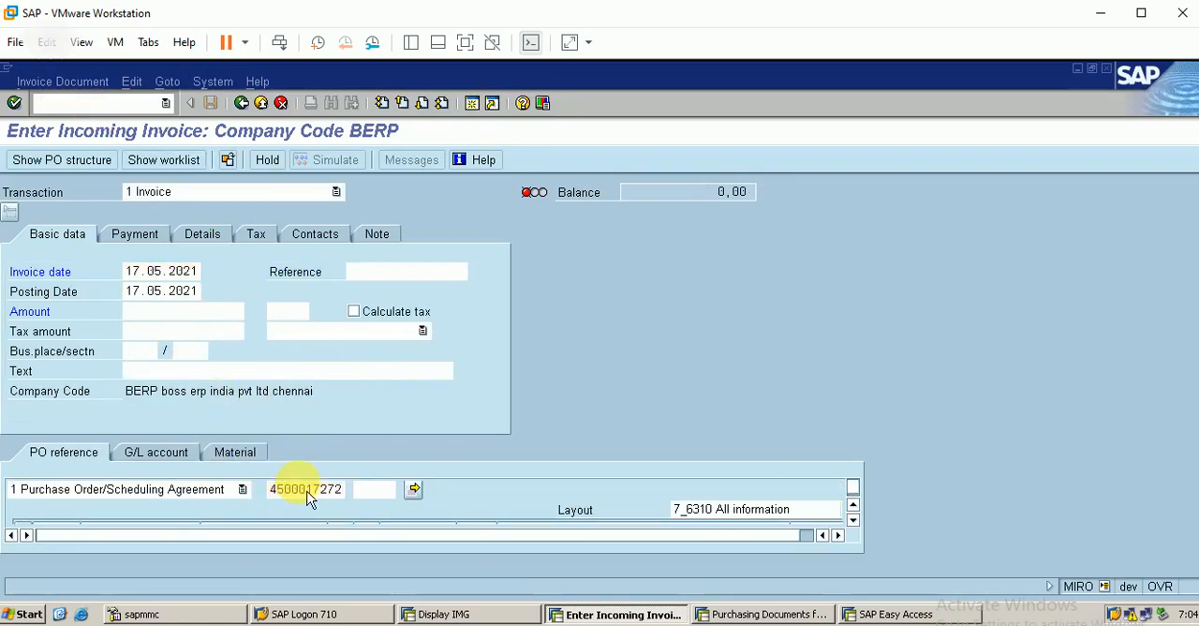
Step: Set the tax code in the invoice's basic data to IN (input tax for berp)
{"action": "left_click", "coordinate": [846, 540]}
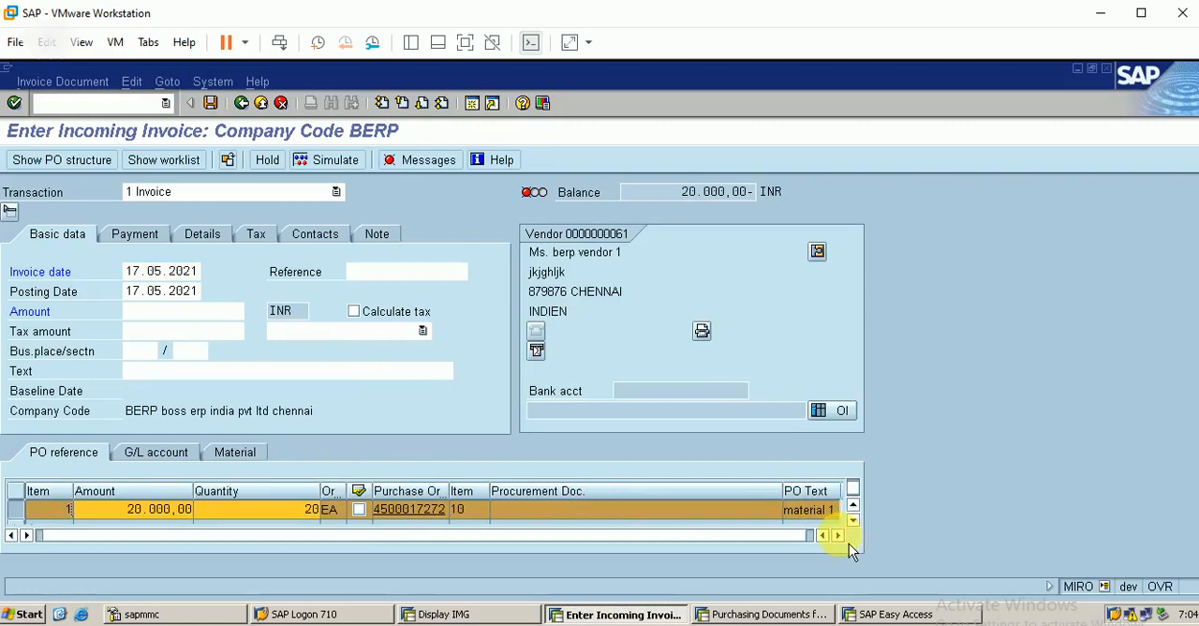
{"action": "left_click", "coordinate": [417, 331]}
{"action": "left_click", "coordinate": [405, 367]}
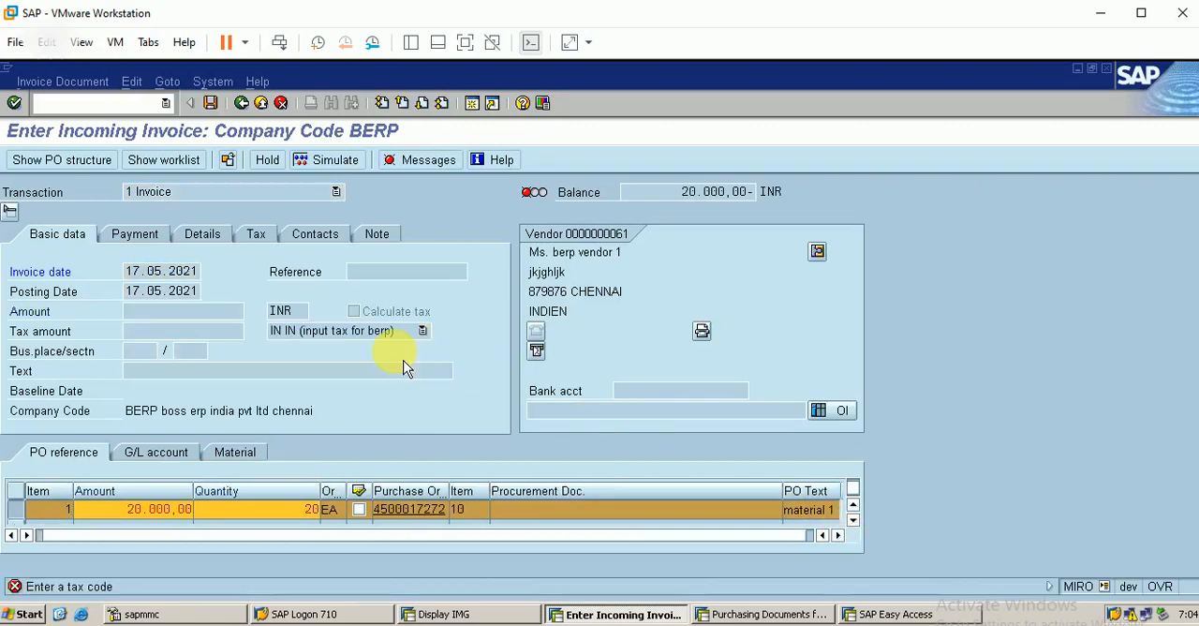
Step: Assign tax code IN (input tax for berp) to the material 1 line item of the invoice
{"action": "left_click", "coordinate": [839, 535]}
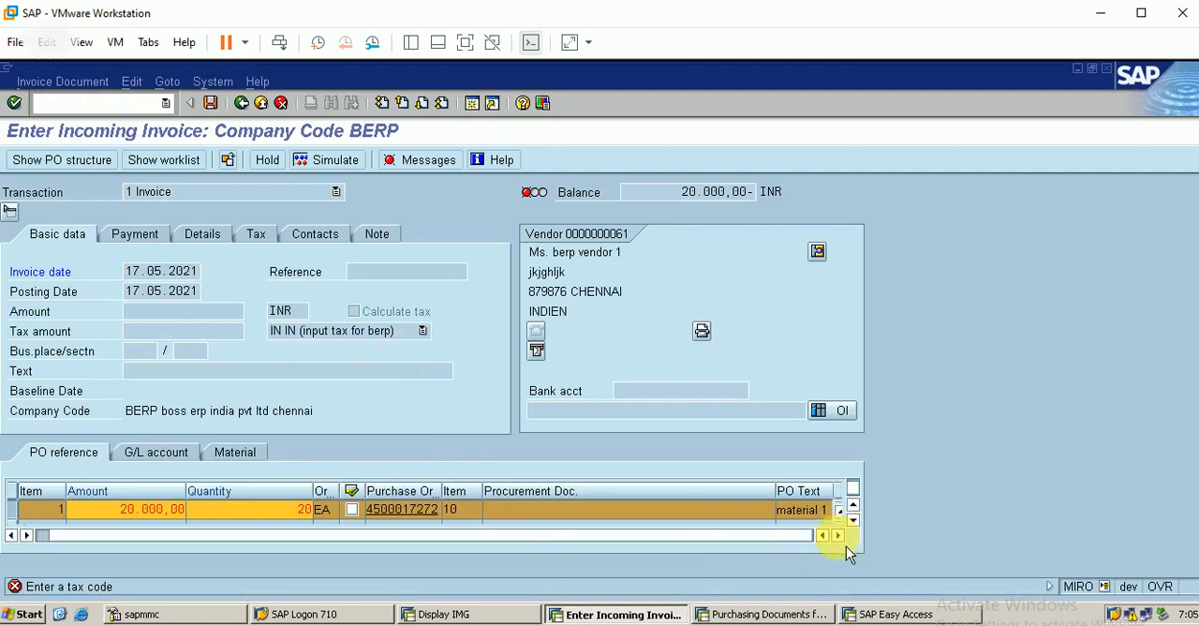
{"action": "left_click", "coordinate": [853, 521]}
{"action": "left_click", "coordinate": [854, 521]}
{"action": "left_click", "coordinate": [854, 507]}
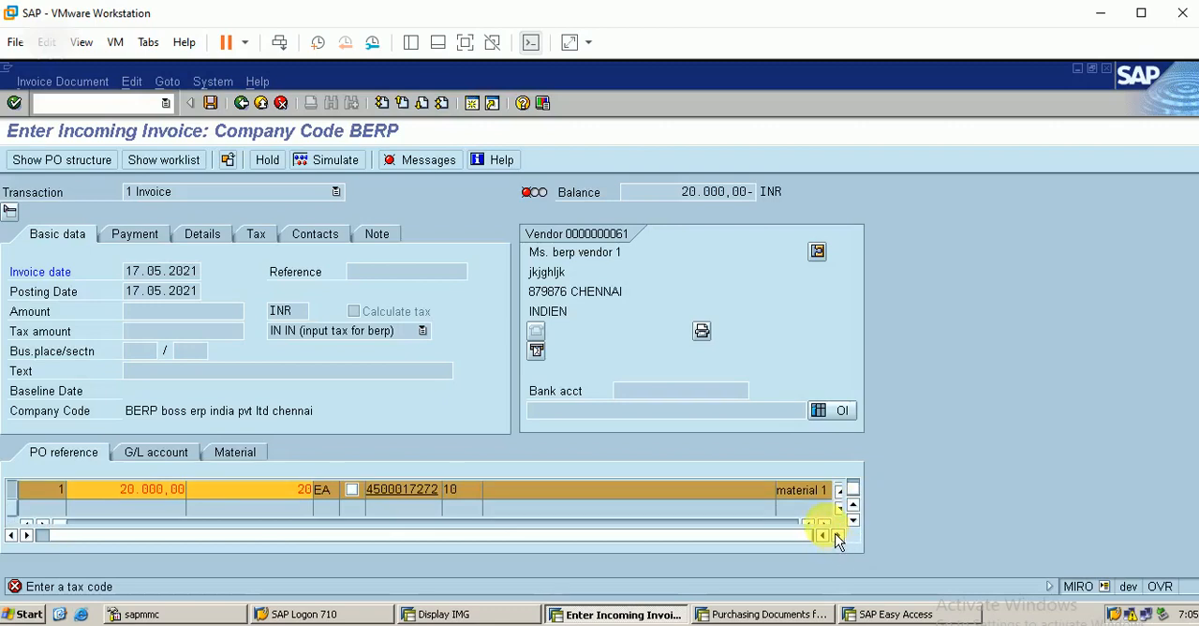
{"action": "left_click", "coordinate": [837, 535]}
{"action": "left_click", "coordinate": [837, 535]}
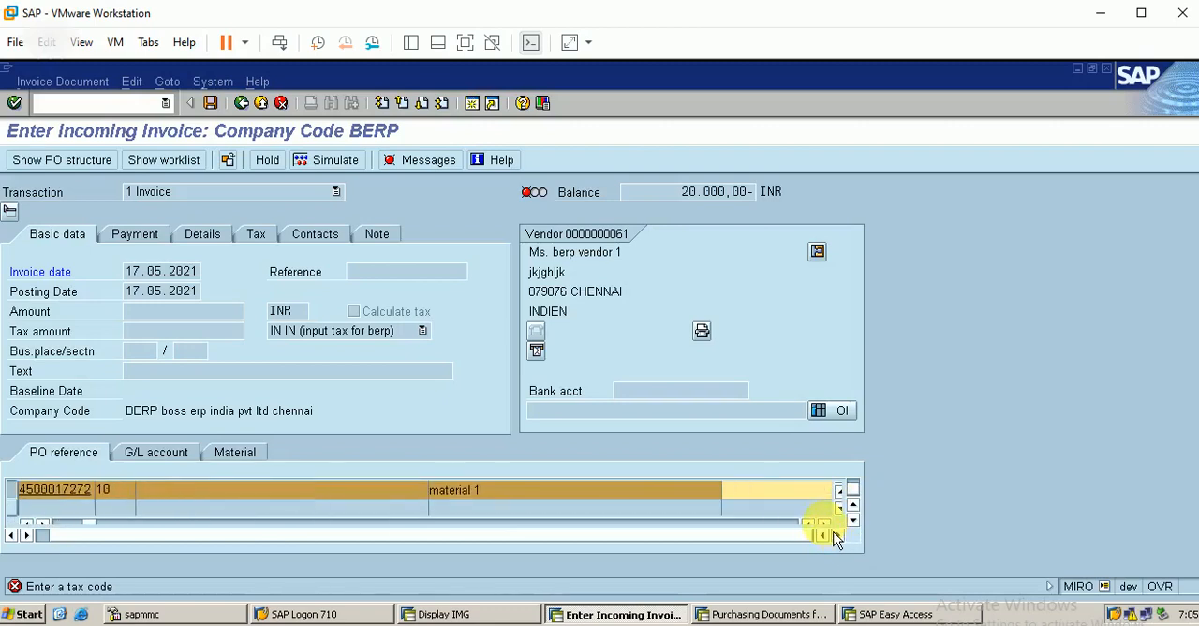
{"action": "left_click", "coordinate": [773, 491]}
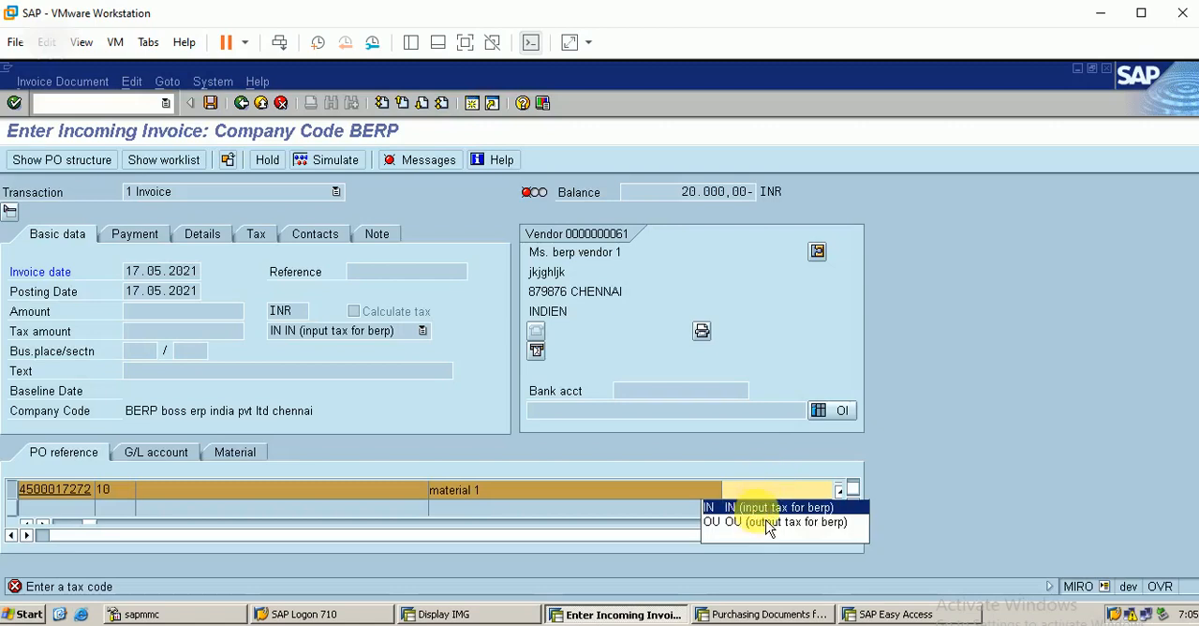
{"action": "left_click", "coordinate": [763, 504]}
{"action": "key", "text": "Return"}
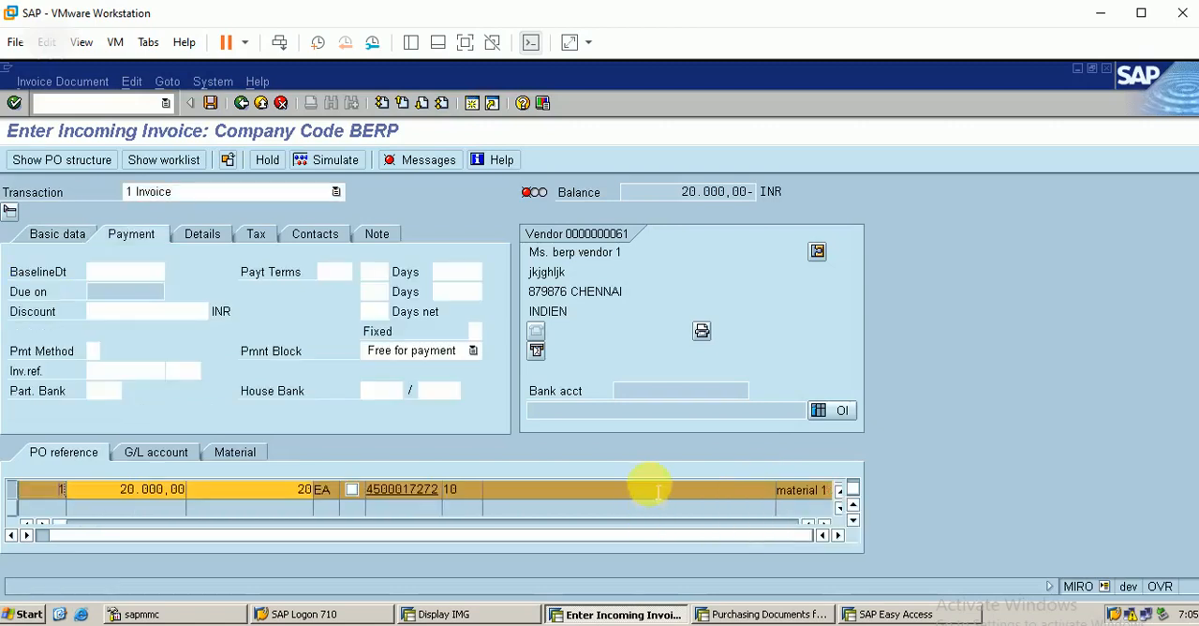
Step: Enter 17.5.2021 as the baseline date for the invoice payment
{"action": "left_click", "coordinate": [109, 272]}
{"action": "type", "text": "1"}
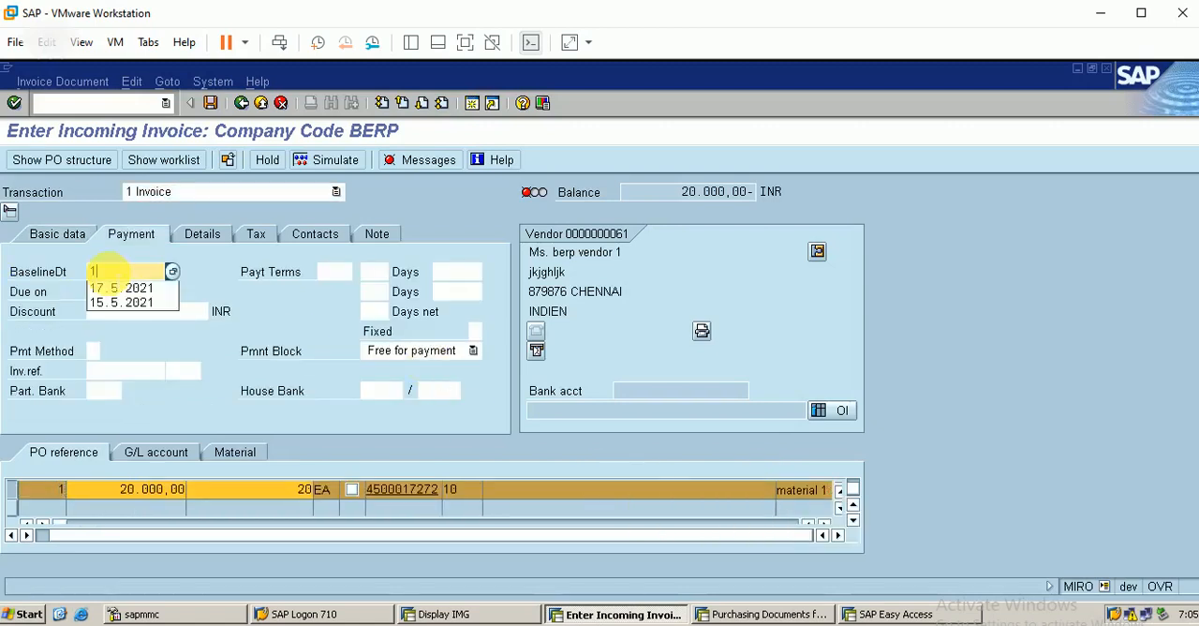
{"action": "left_click", "coordinate": [119, 288]}
{"action": "key", "text": "Return"}
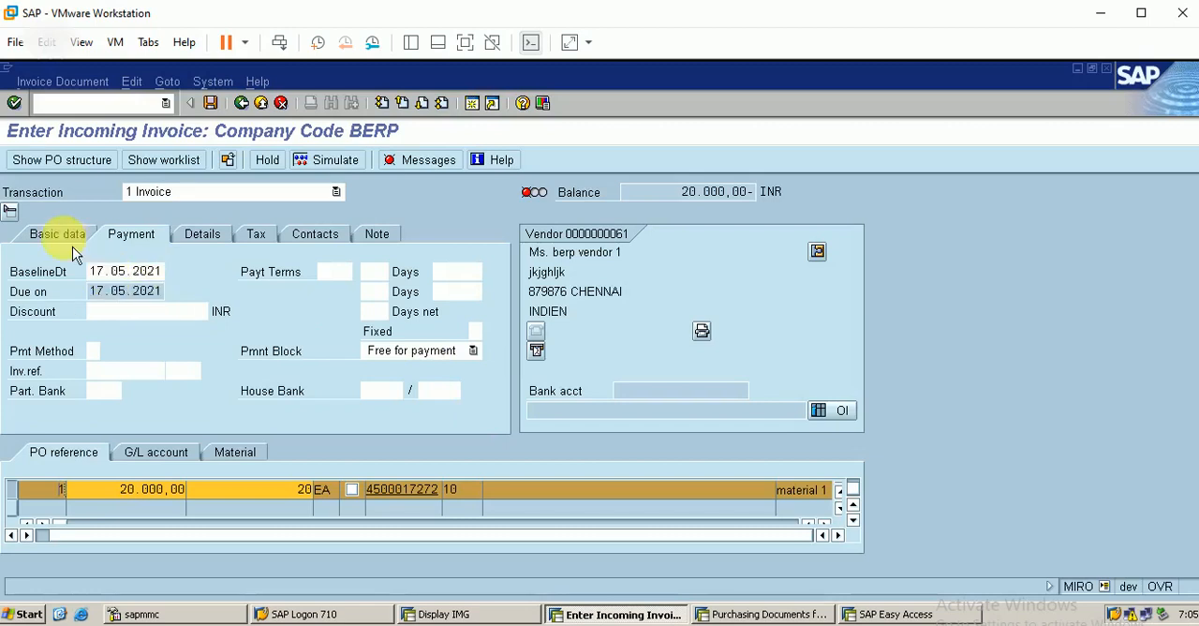
Step: Turn on tax calculation for the new invoice and enter 23600 INR as its amount
{"action": "left_click", "coordinate": [257, 236]}
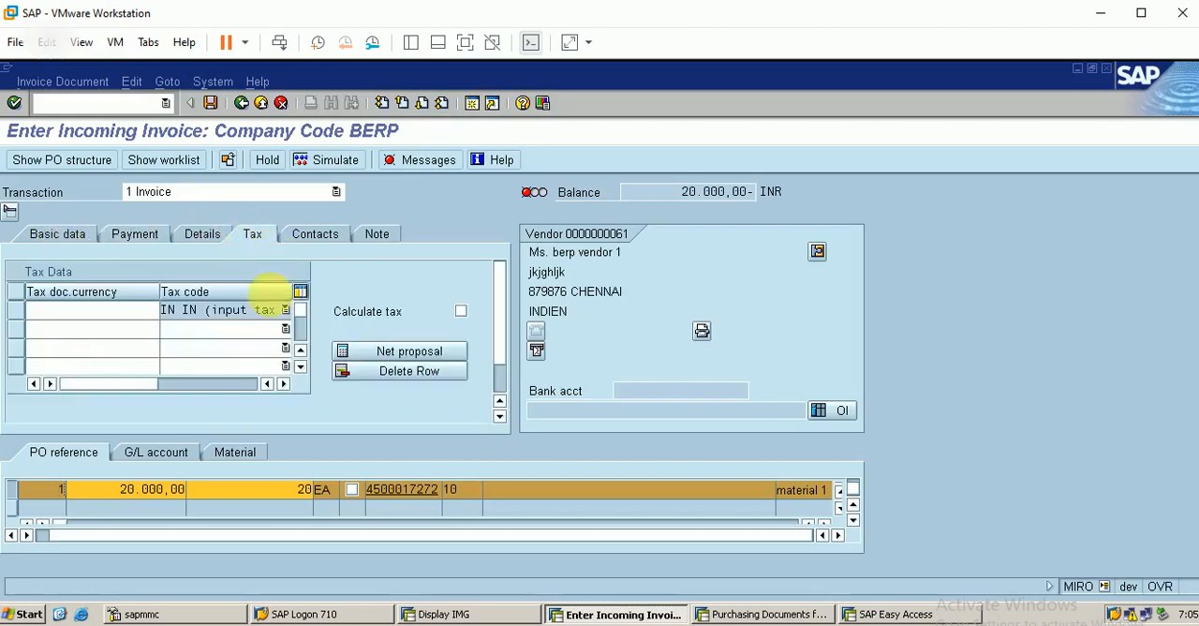
{"action": "left_click", "coordinate": [460, 310]}
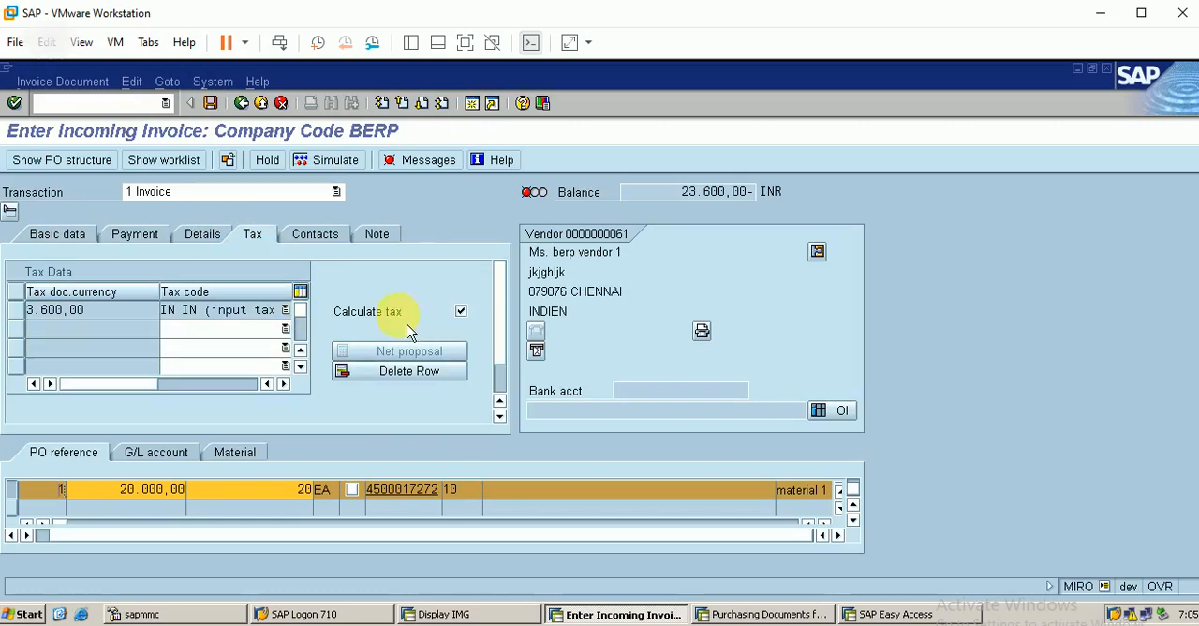
{"action": "left_click", "coordinate": [81, 245]}
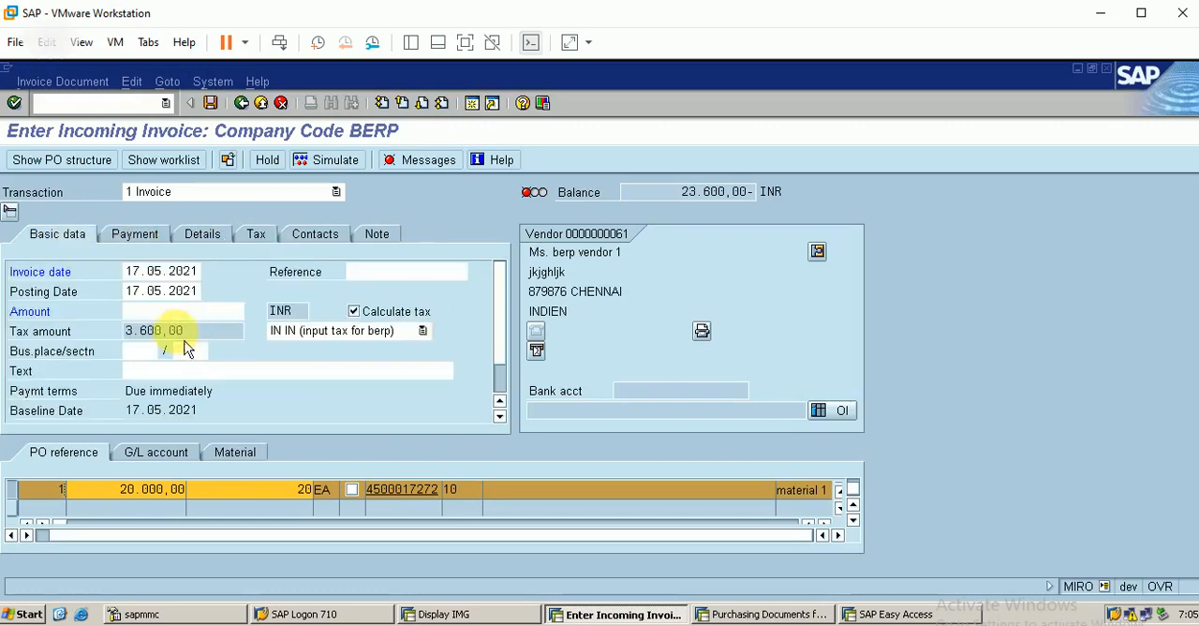
{"action": "left_click", "coordinate": [160, 311]}
{"action": "type", "text": "23"}
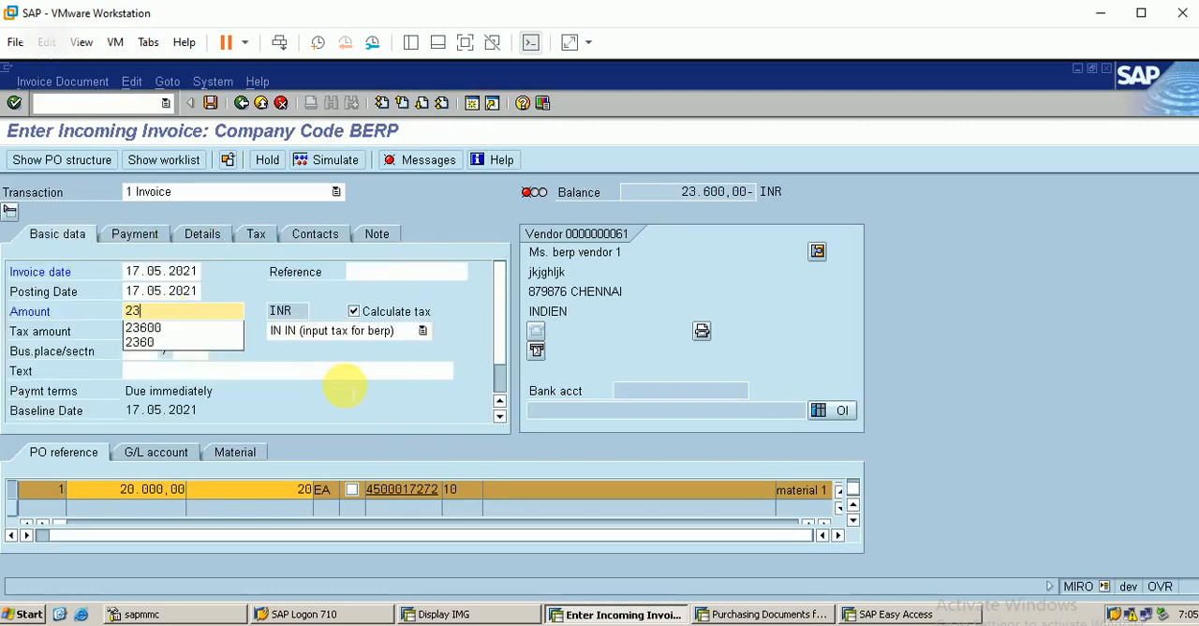
{"action": "type", "text": ".600"}
{"action": "key", "text": "Return"}
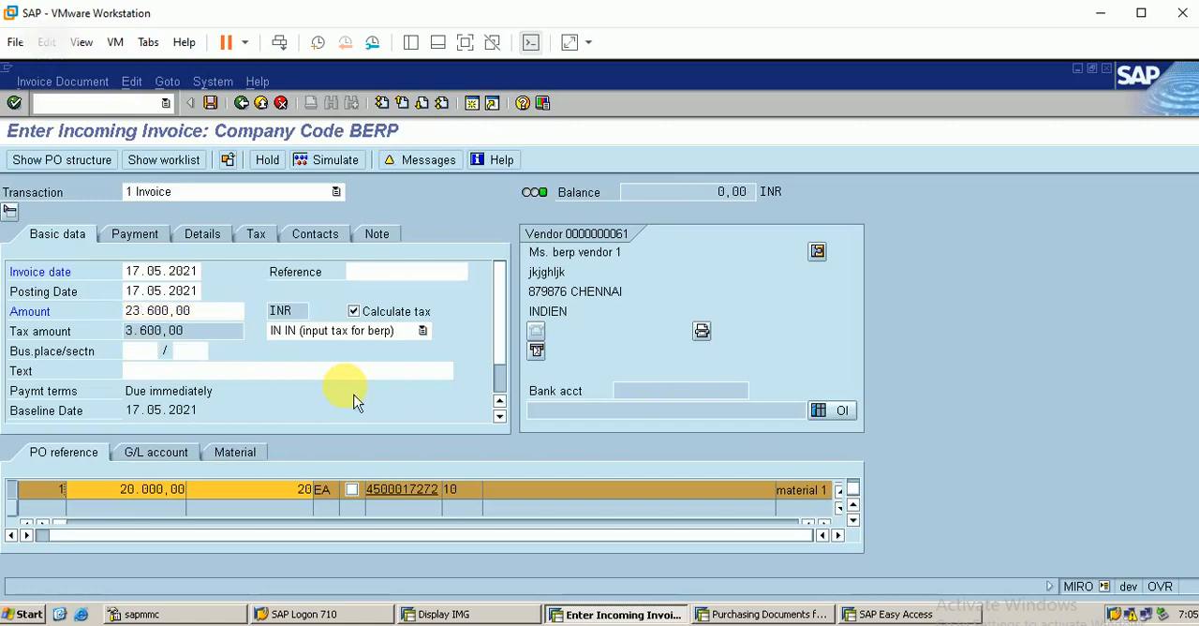
Step: Simulate the invoice posting and open its verification log to read the messages
{"action": "left_click", "coordinate": [328, 159]}
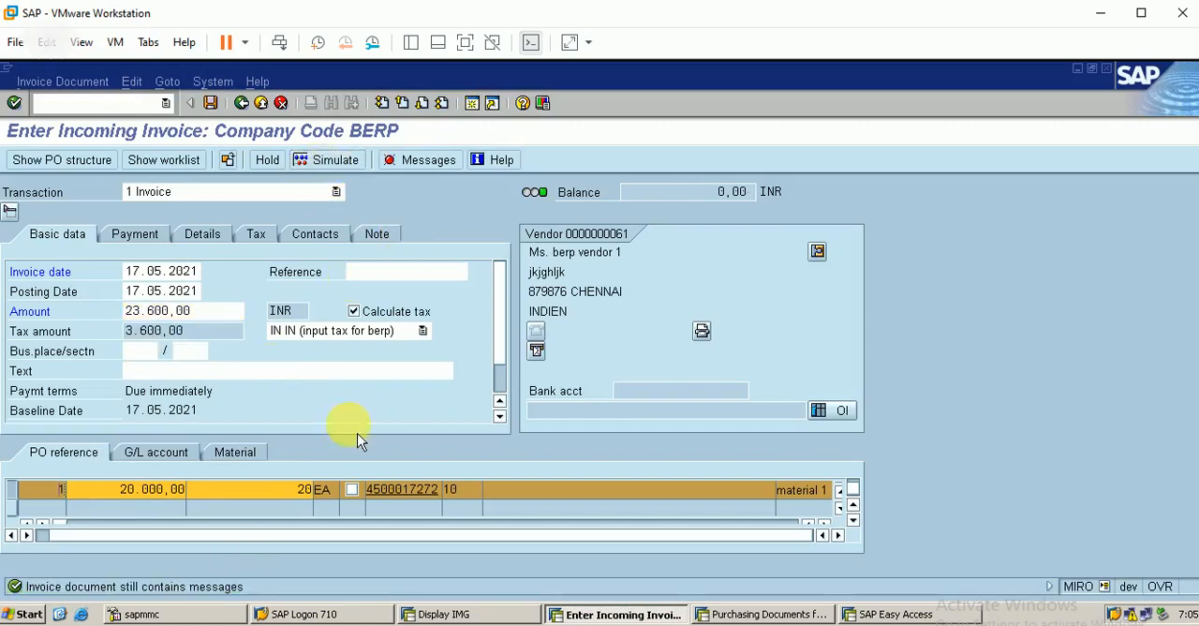
{"action": "left_click", "coordinate": [435, 173]}
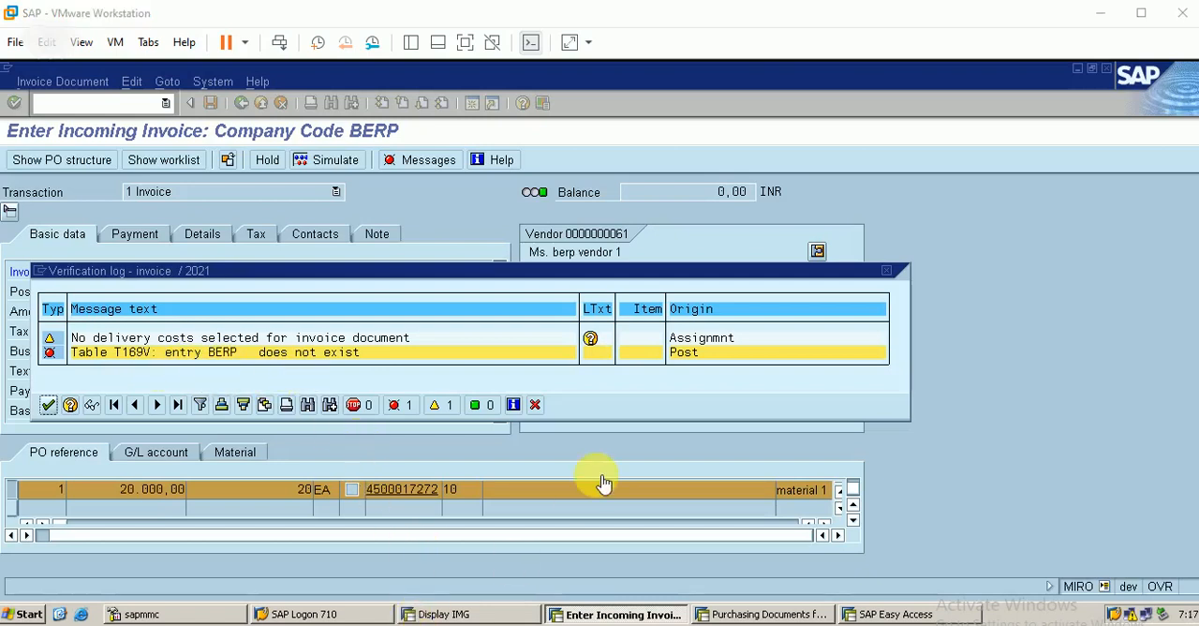
Step: Close the verification log and open the SAP Customizing Implementation Guide through transaction SPRO in the free SAP Easy Access session
{"action": "left_click", "coordinate": [48, 405]}
{"action": "left_click", "coordinate": [898, 614]}
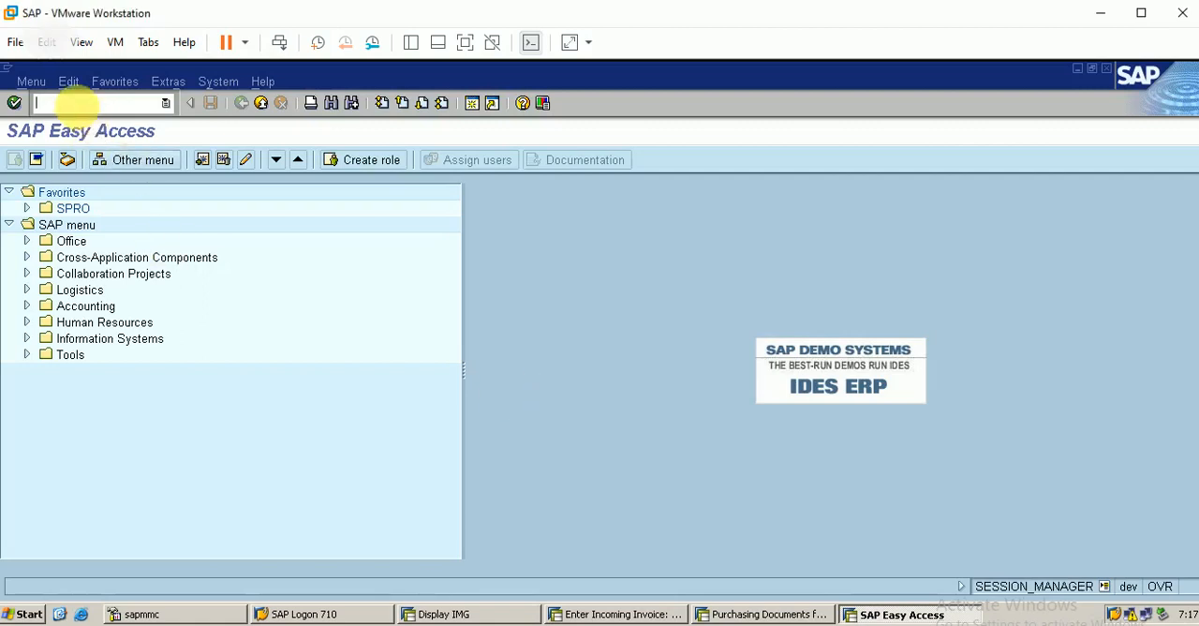
{"action": "left_click", "coordinate": [77, 101]}
{"action": "type", "text": "spro"}
{"action": "key", "text": "Return"}
{"action": "left_click", "coordinate": [101, 168]}
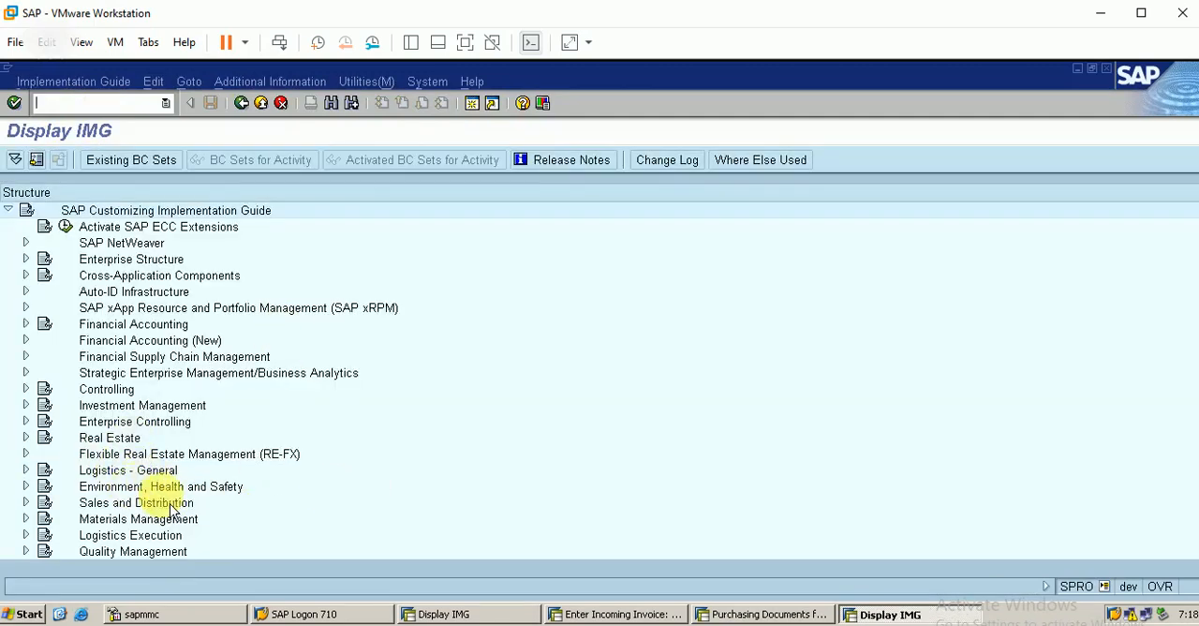
Step: Open Maintain Default Values for Tax Codes under Materials Management, Logistics Invoice Verification, Incoming Invoice
{"action": "left_click", "coordinate": [25, 518]}
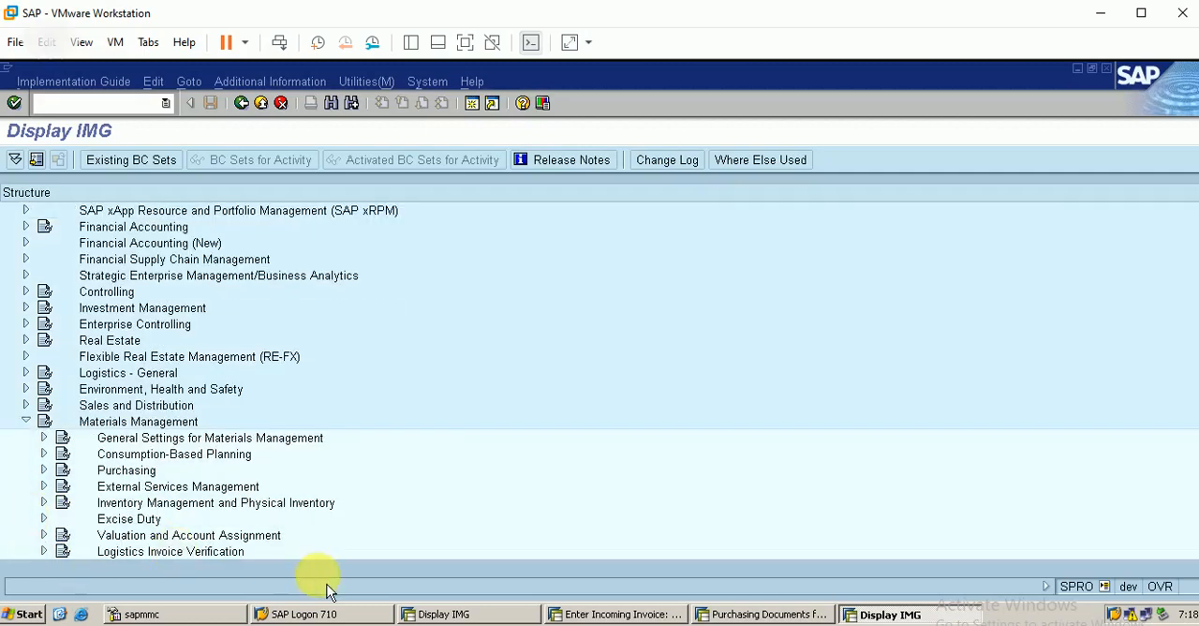
{"action": "left_click", "coordinate": [44, 551]}
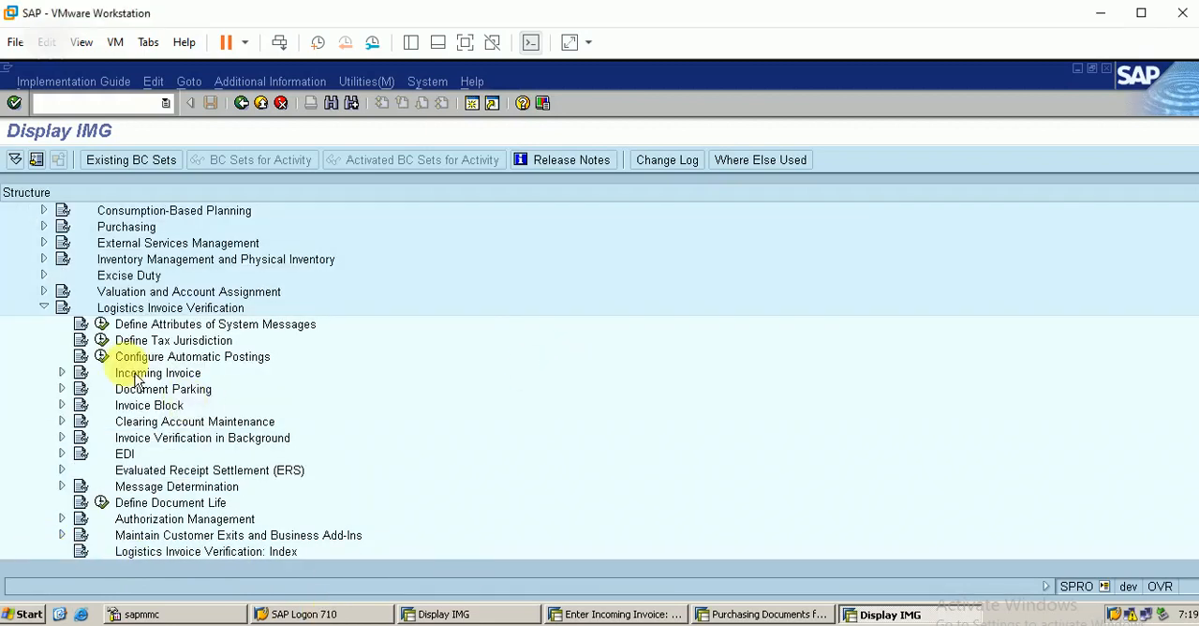
{"action": "left_click", "coordinate": [62, 373]}
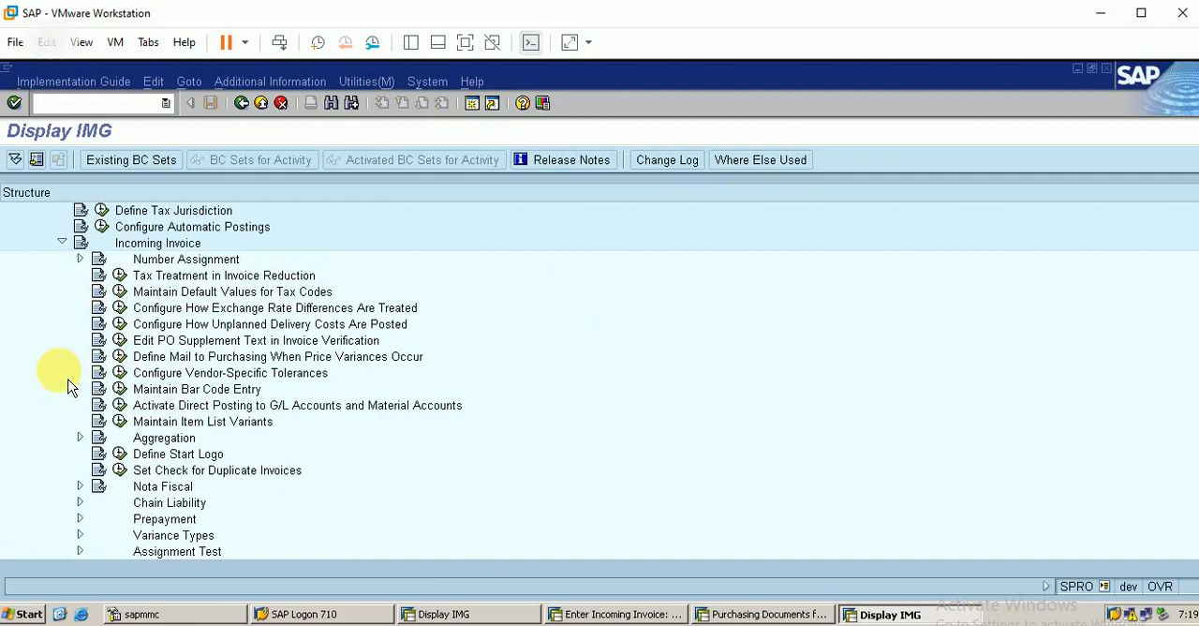
{"action": "left_click", "coordinate": [119, 292]}
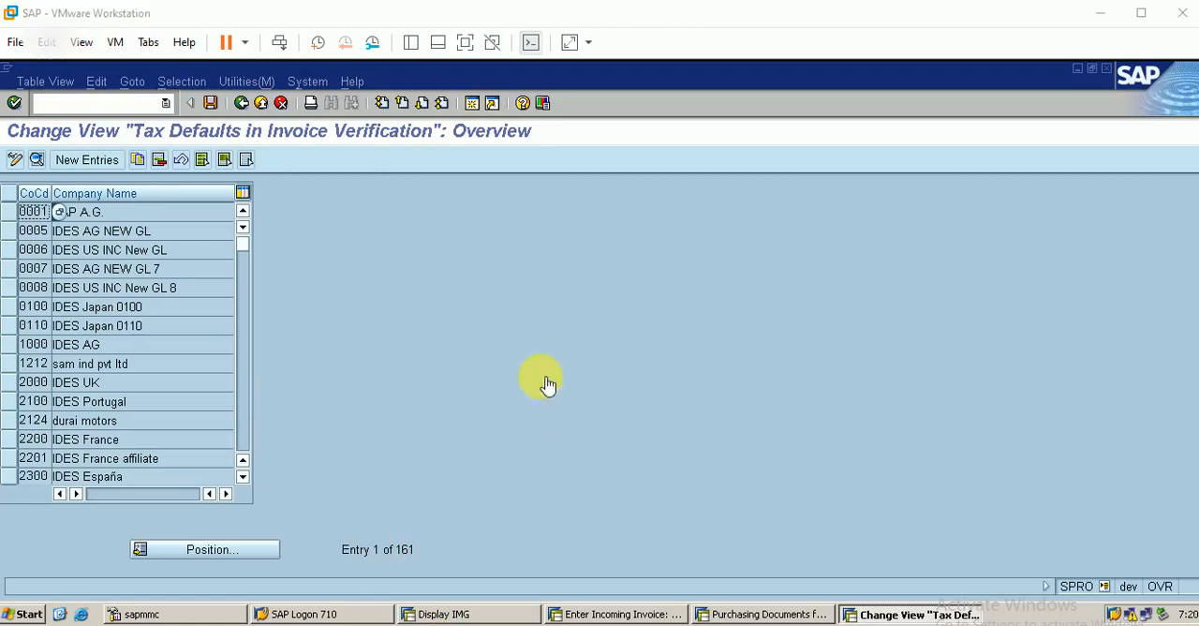
Step: Create a new tax defaults entry for company code BERP with domestic tax code IN (input tax for berp)
{"action": "left_click", "coordinate": [116, 168]}
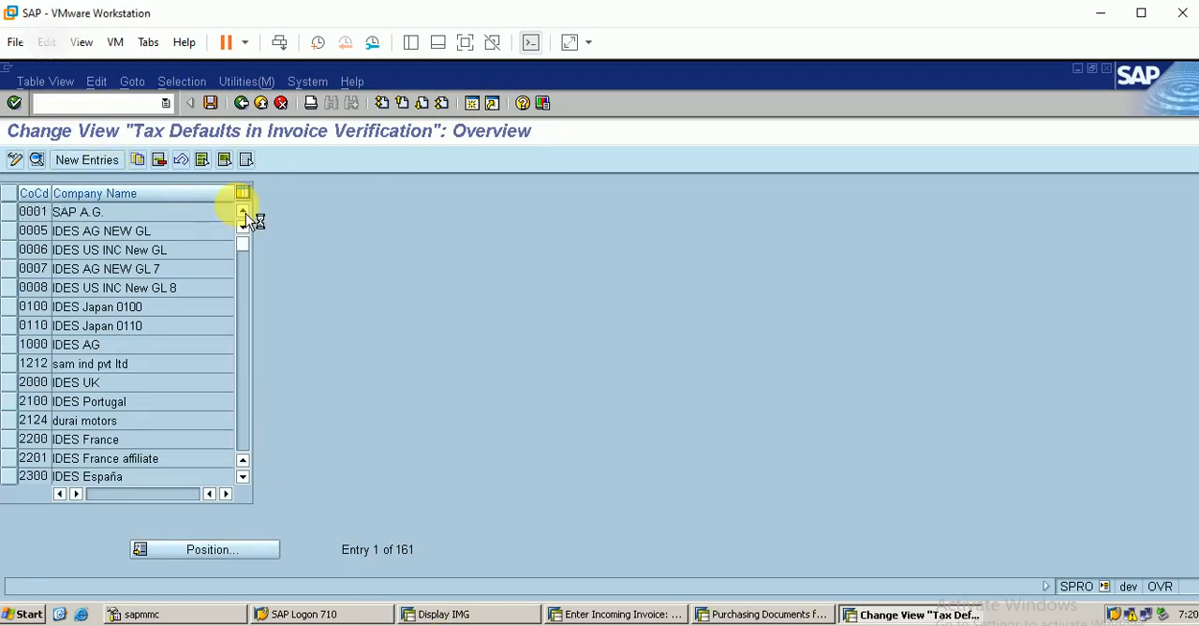
{"action": "type", "text": "berp"}
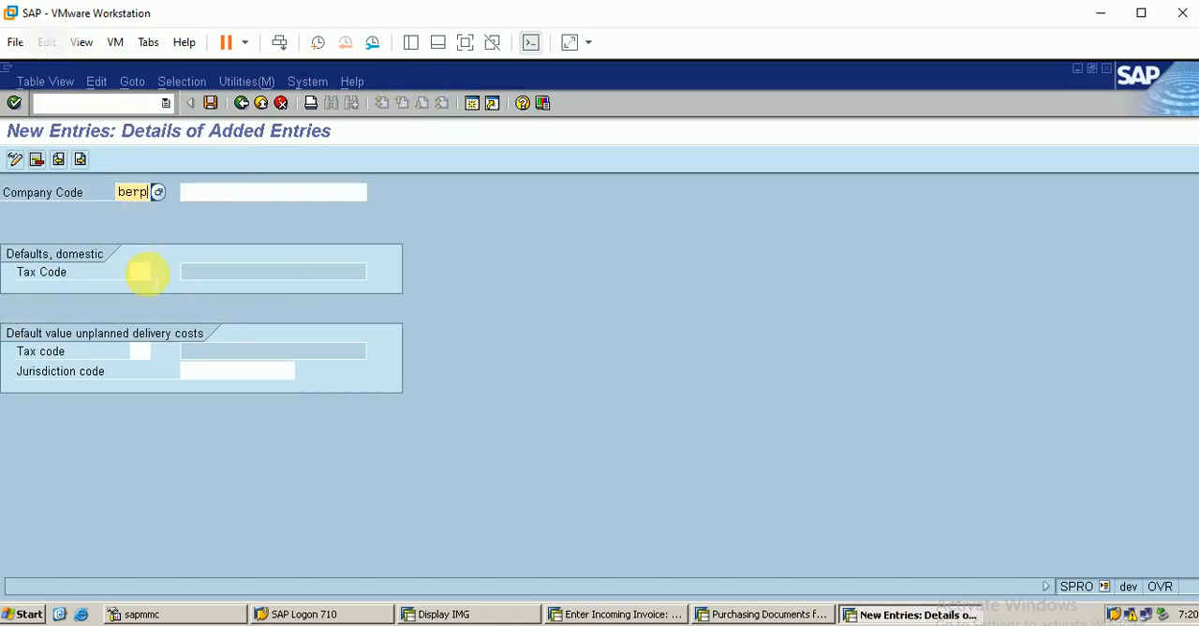
{"action": "left_click", "coordinate": [146, 272]}
{"action": "left_click", "coordinate": [161, 272]}
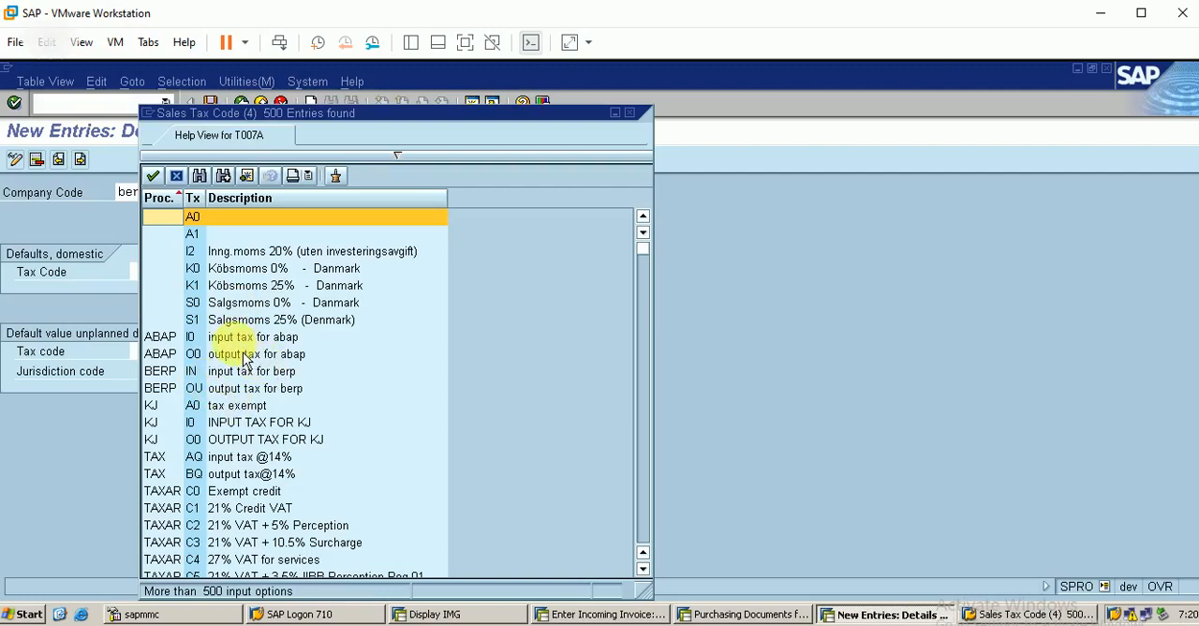
{"action": "left_click", "coordinate": [246, 373]}
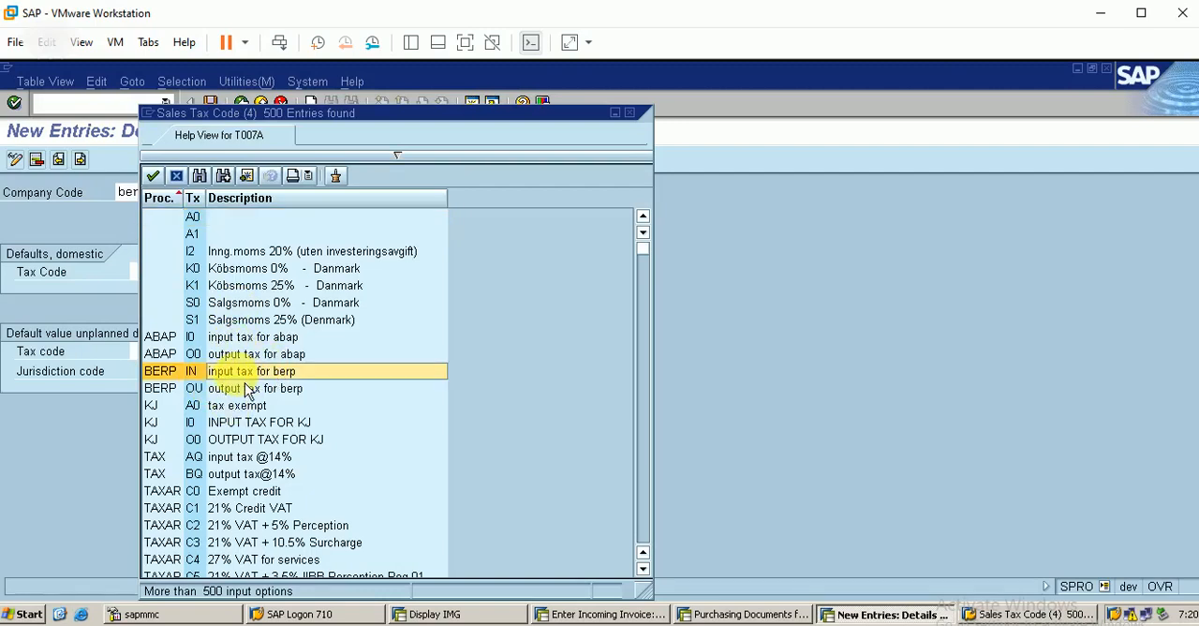
{"action": "double_click", "coordinate": [249, 373]}
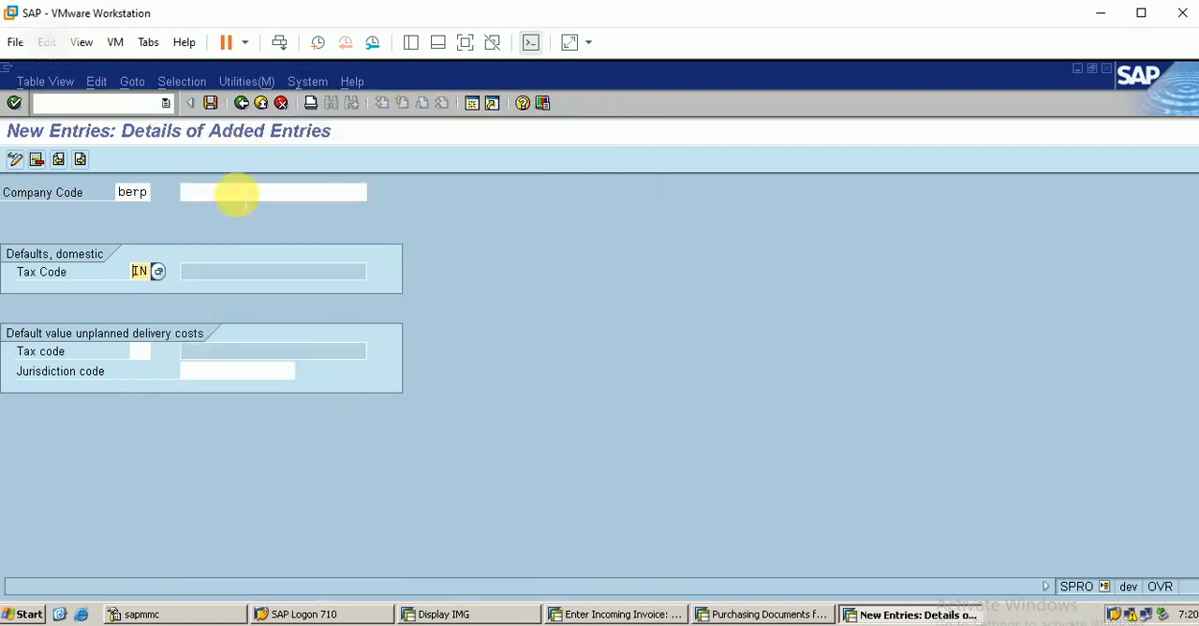
Step: Save the BERP tax defaults under the proposed customizing request and return to the Implementation Guide
{"action": "left_click", "coordinate": [210, 103]}
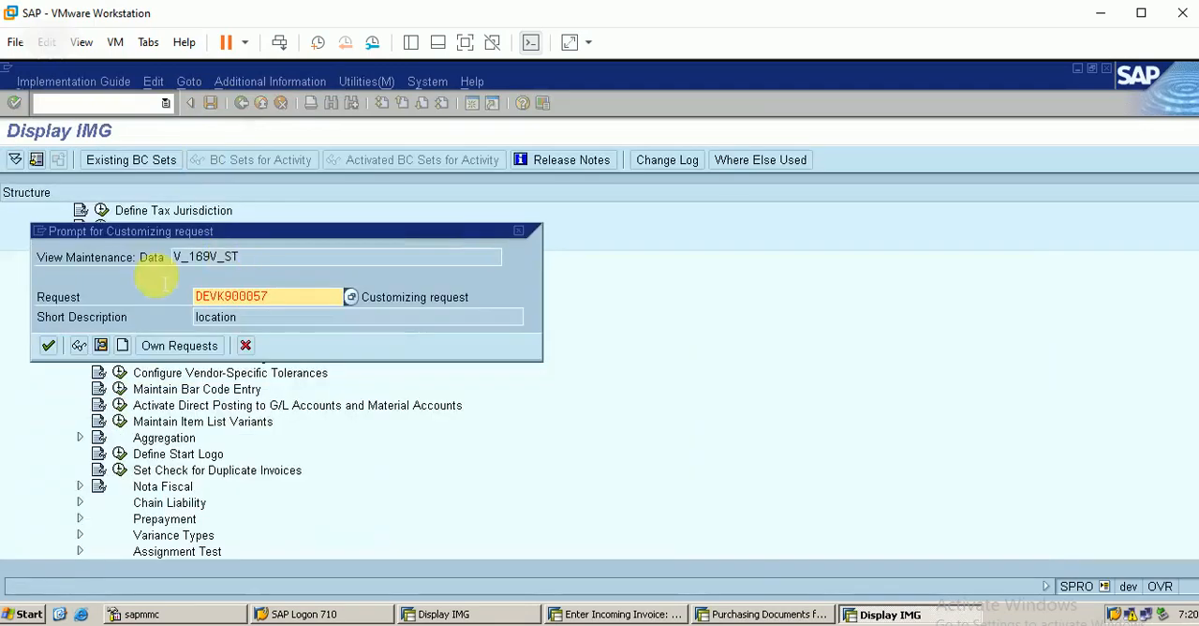
{"action": "left_click", "coordinate": [49, 346]}
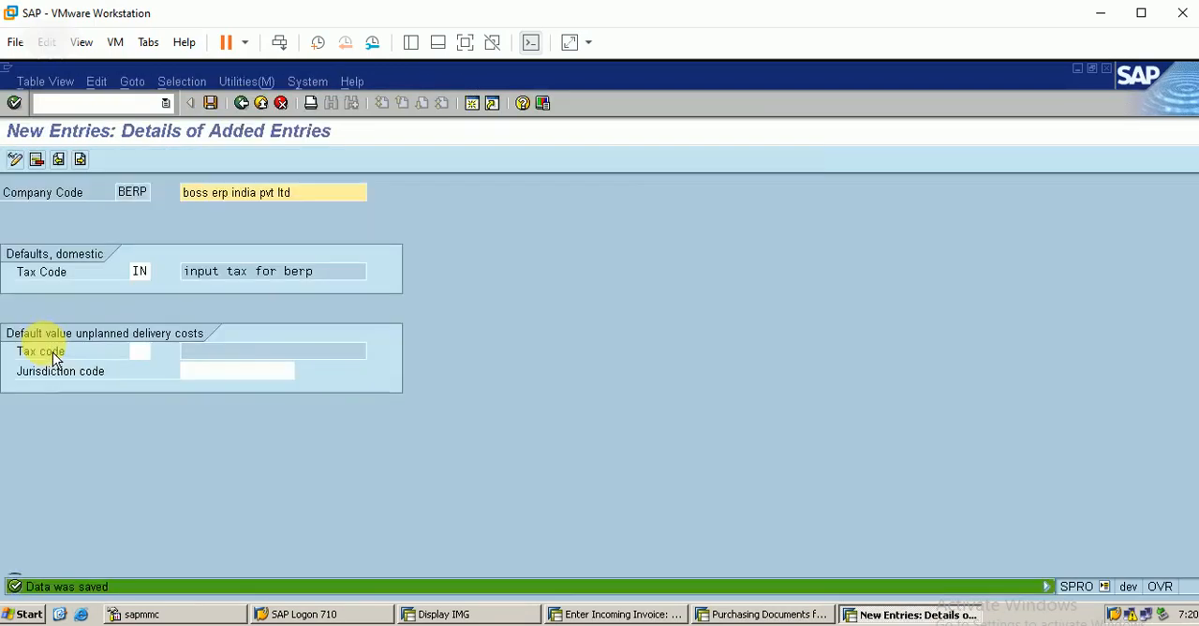
{"action": "left_click", "coordinate": [243, 104]}
{"action": "left_click", "coordinate": [242, 104]}
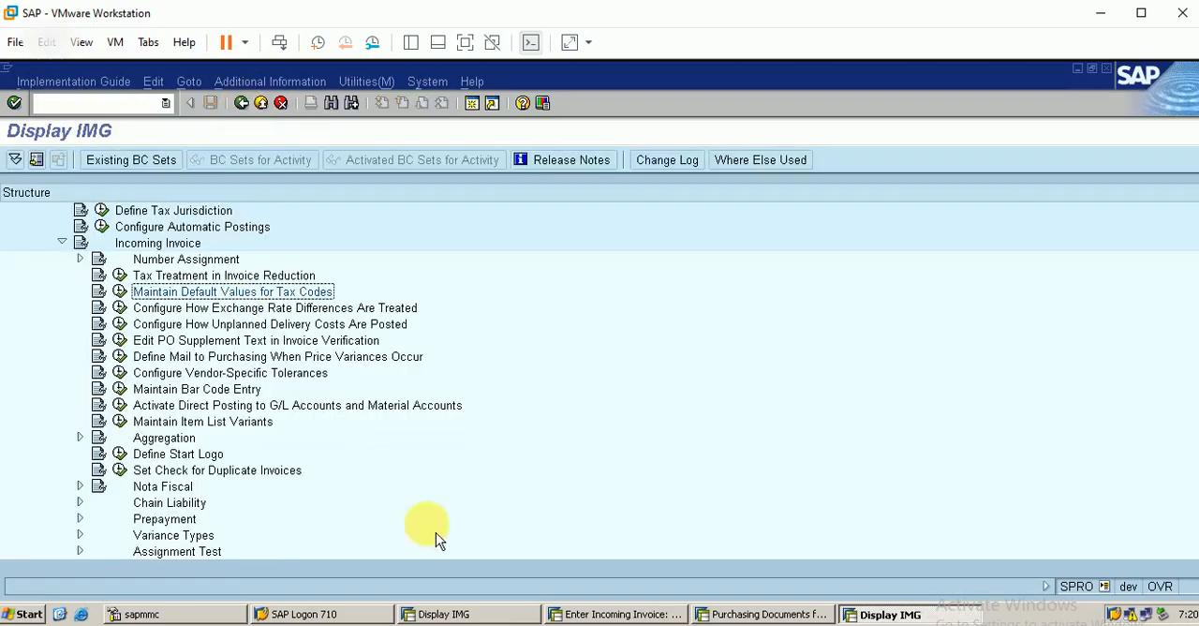
Step: Simulate the open BERP incoming invoice again, review its verification log and close the log
{"action": "left_click", "coordinate": [643, 613]}
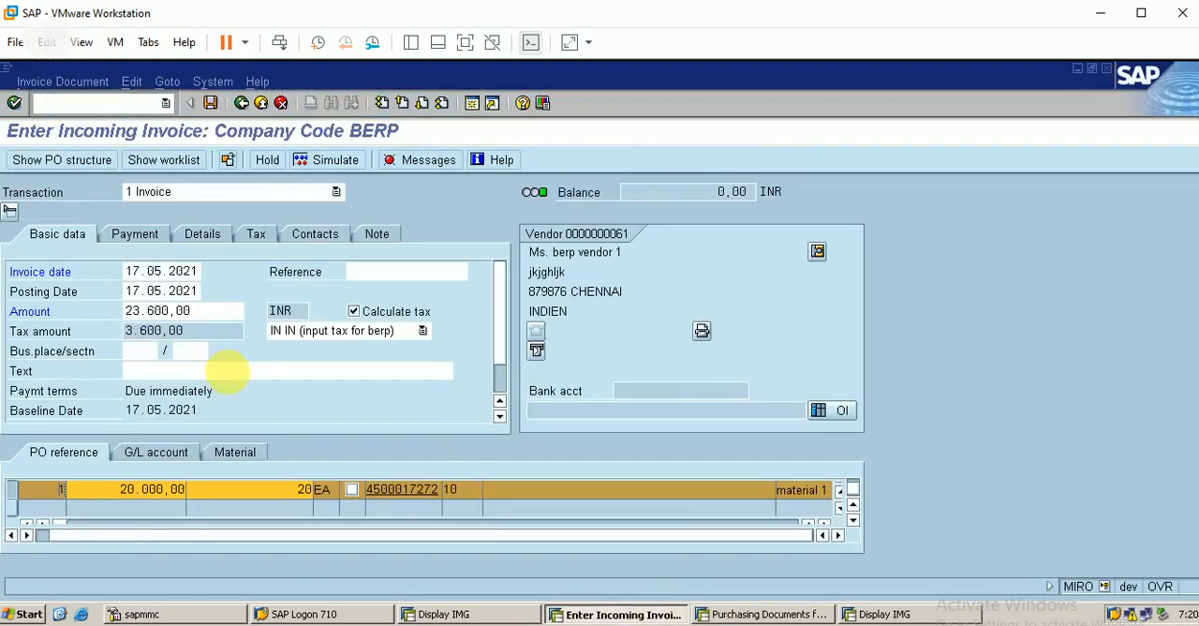
{"action": "left_click", "coordinate": [343, 167]}
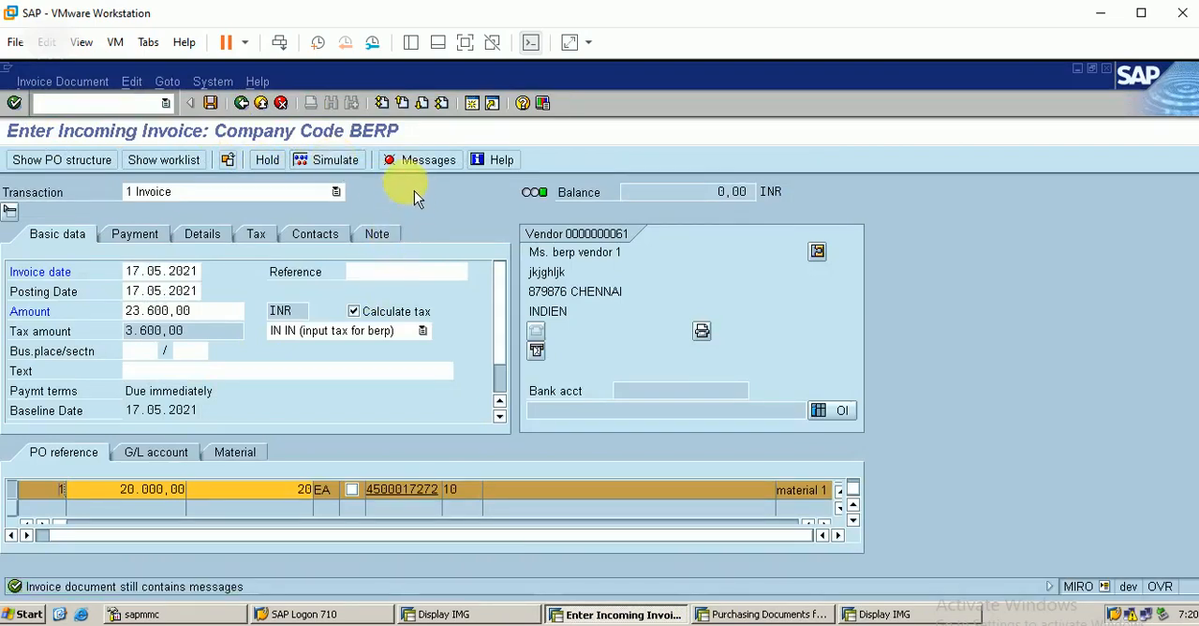
{"action": "left_click", "coordinate": [413, 166]}
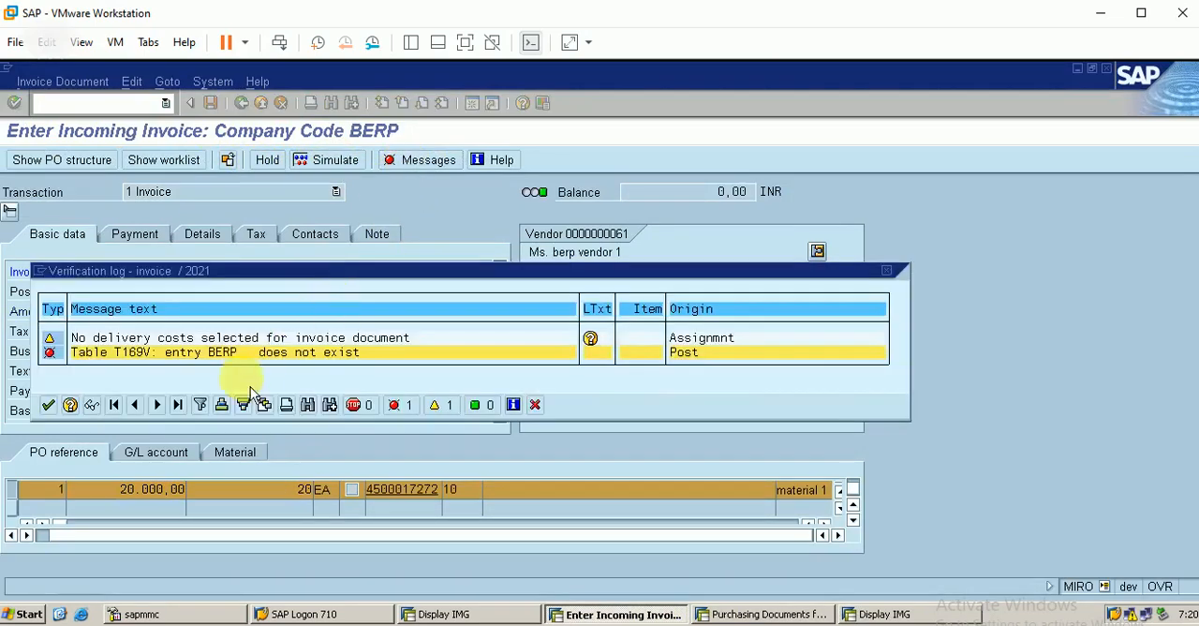
{"action": "left_click", "coordinate": [48, 405]}
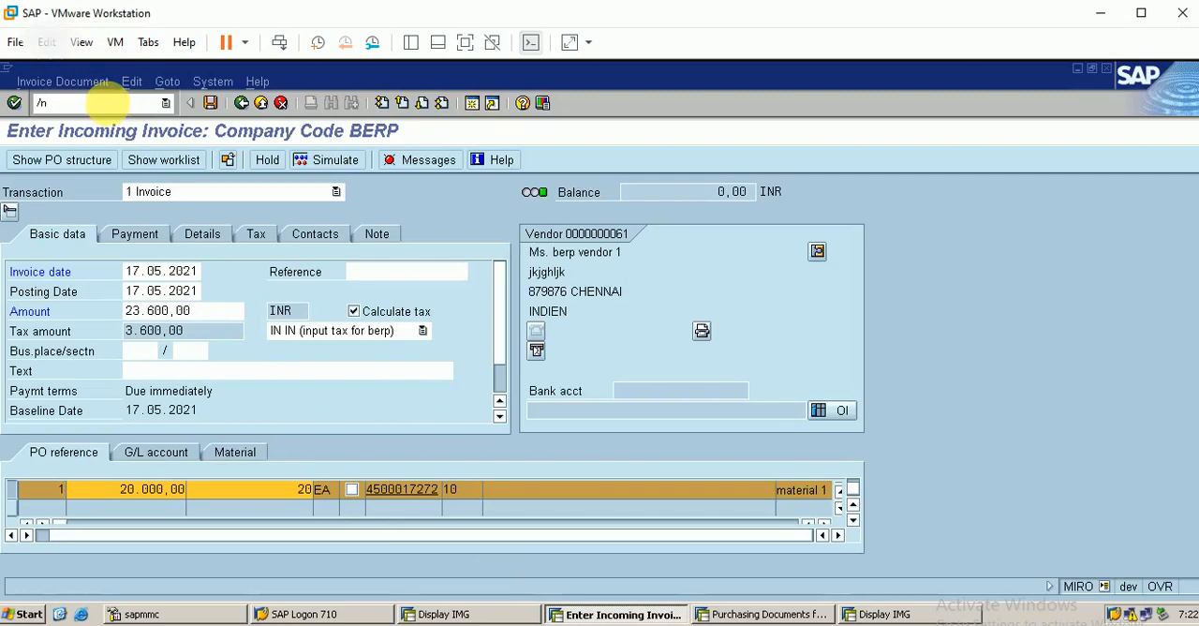
Step: Restart incoming invoice entry with transaction MIRO and load the purchase order for material 1 as its reference
{"action": "left_click", "coordinate": [108, 103]}
{"action": "type", "text": "/nmiro"}
{"action": "key", "text": "Return"}
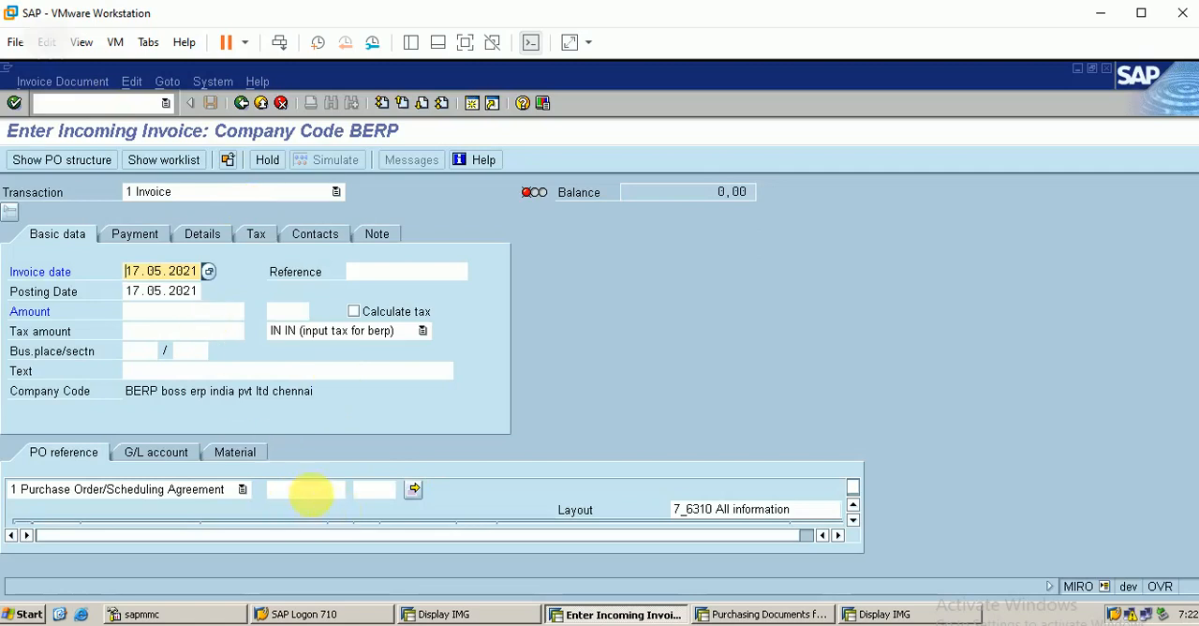
{"action": "left_click", "coordinate": [305, 489]}
{"action": "type", "text": "4"}
{"action": "key", "text": "Down"}
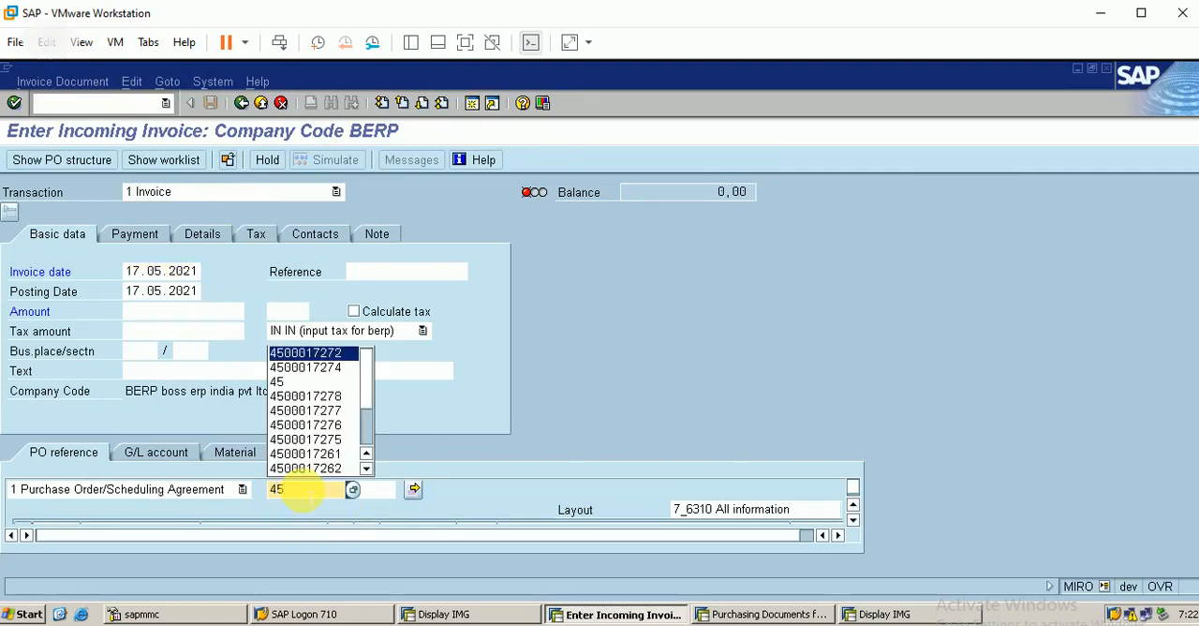
{"action": "key", "text": "Return"}
{"action": "key", "text": "Return"}
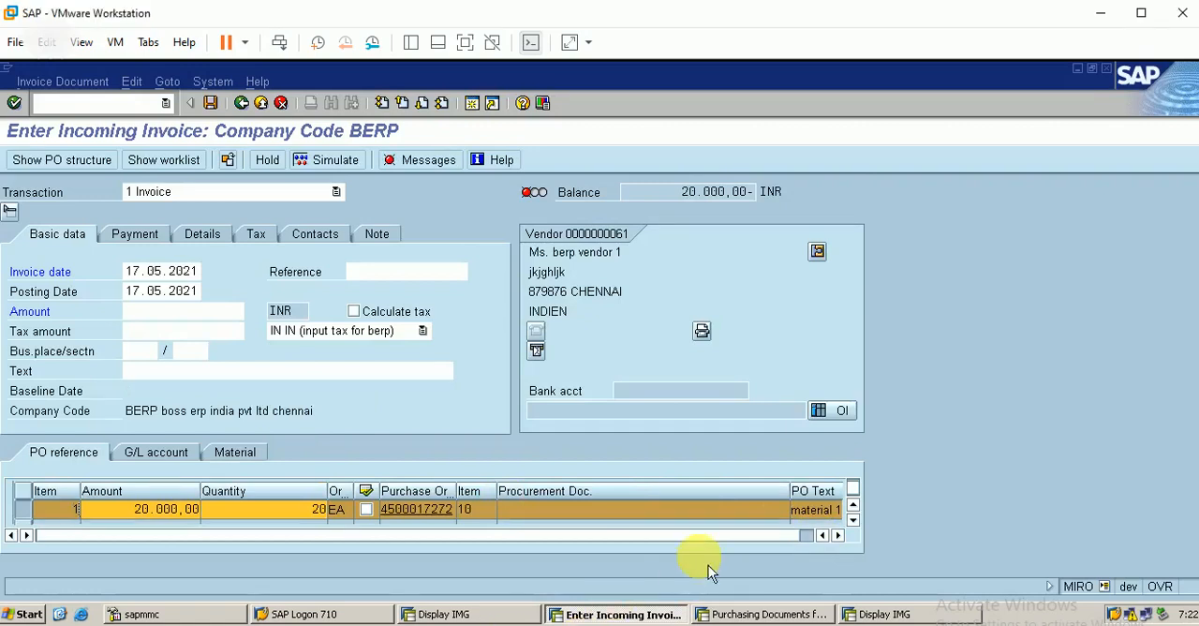
Step: Check the tax code on the material 1 line item and enter 17.5.2021 as the payment baseline date
{"action": "left_click", "coordinate": [840, 537]}
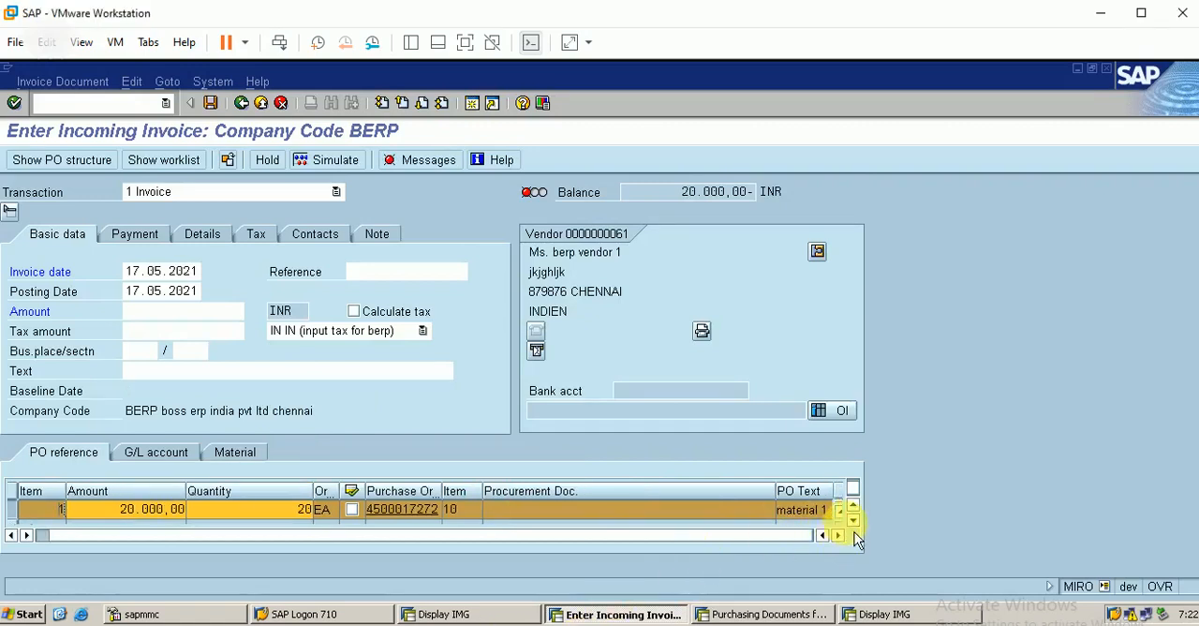
{"action": "left_click", "coordinate": [855, 522]}
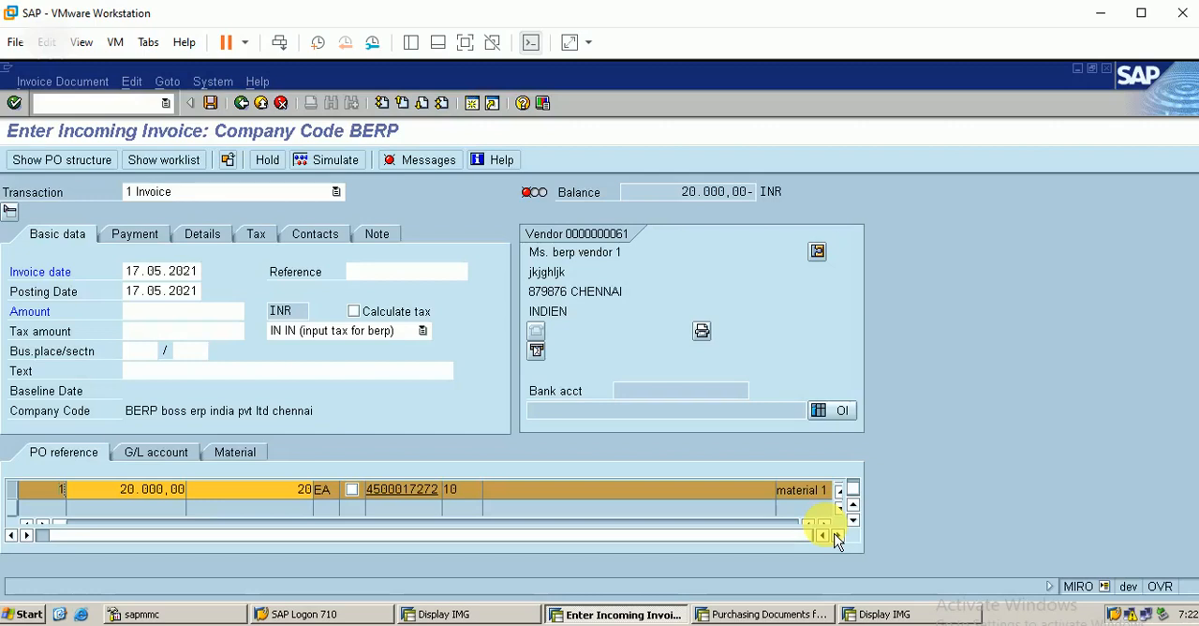
{"action": "left_click", "coordinate": [827, 526]}
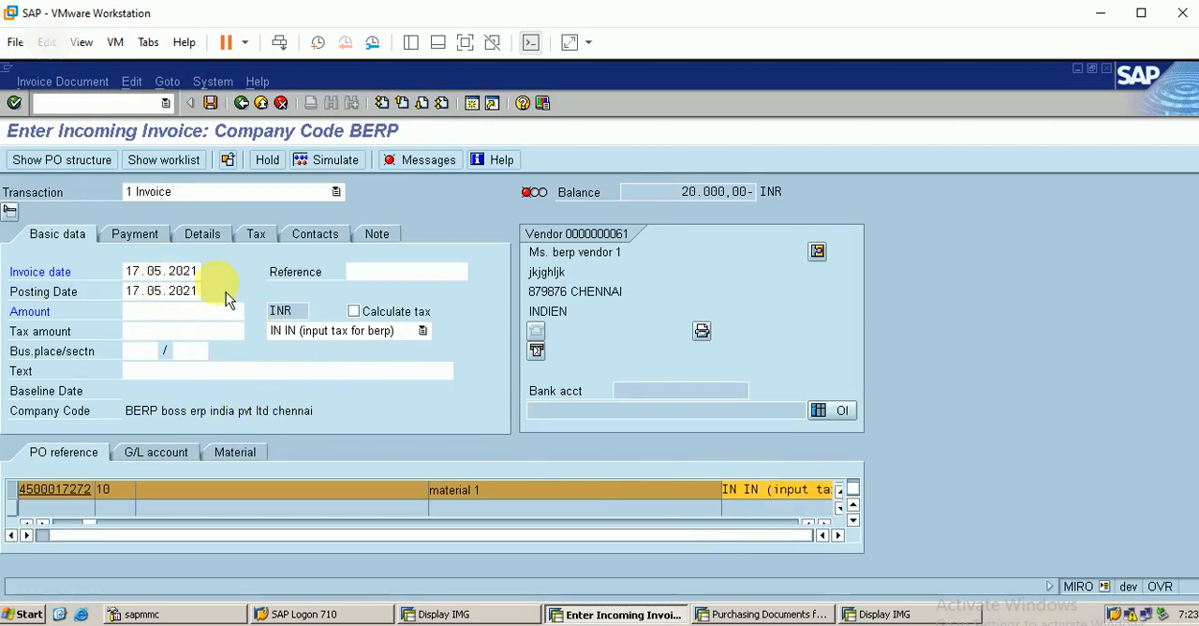
{"action": "left_click", "coordinate": [266, 239]}
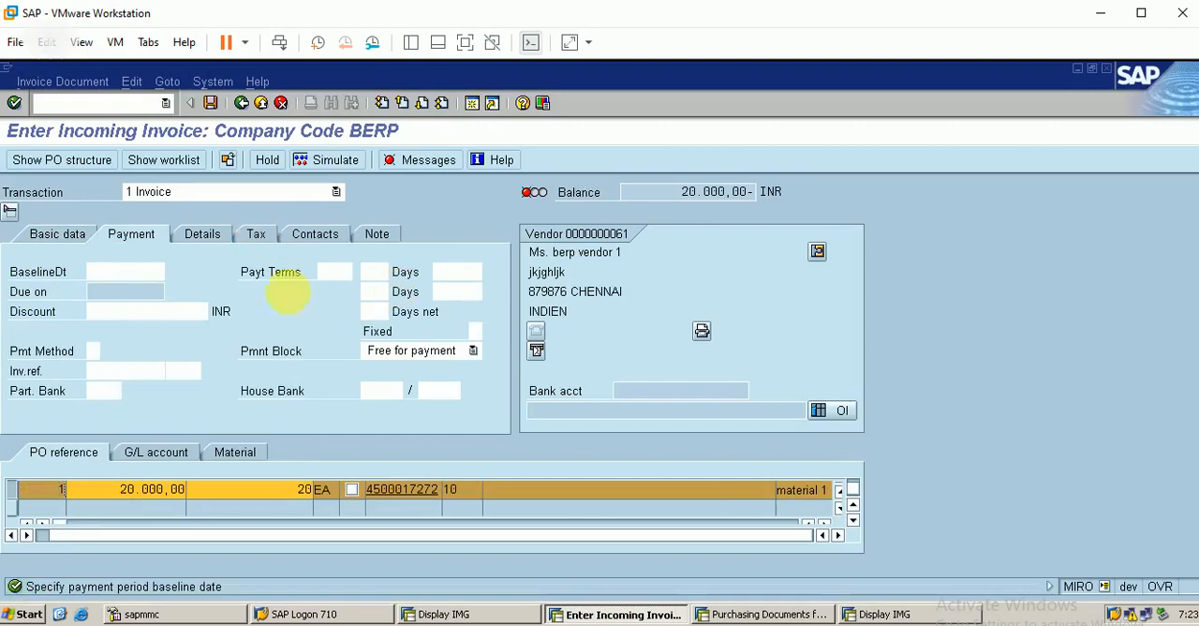
{"action": "left_click", "coordinate": [114, 270]}
{"action": "type", "text": "1"}
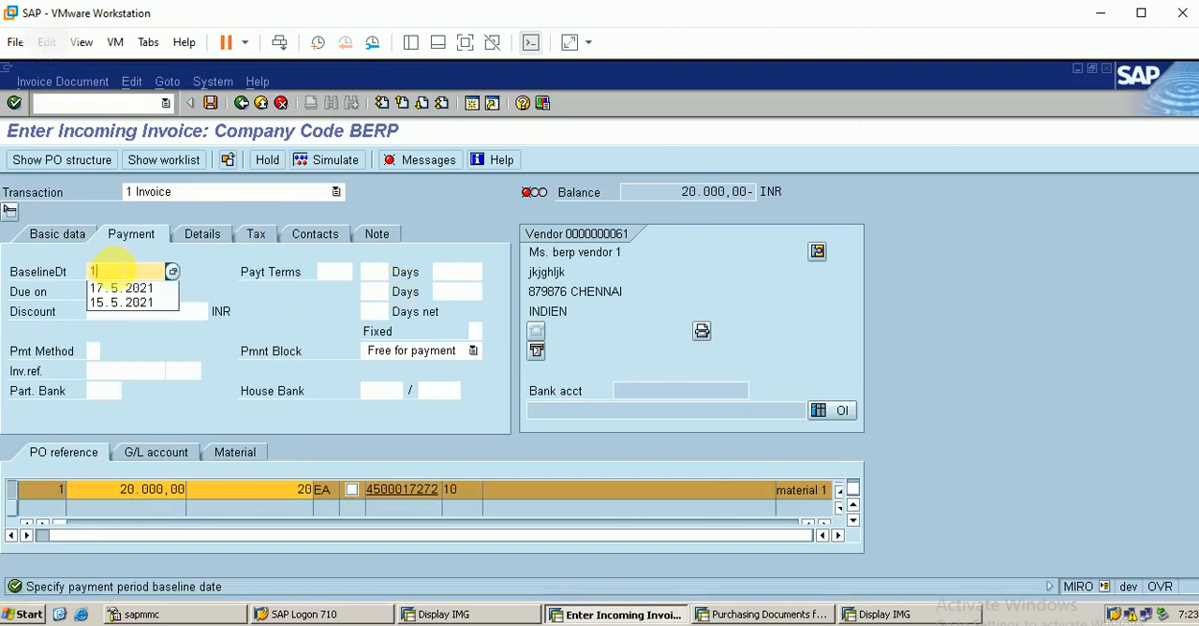
{"action": "key", "text": "Down"}
{"action": "key", "text": "Return"}
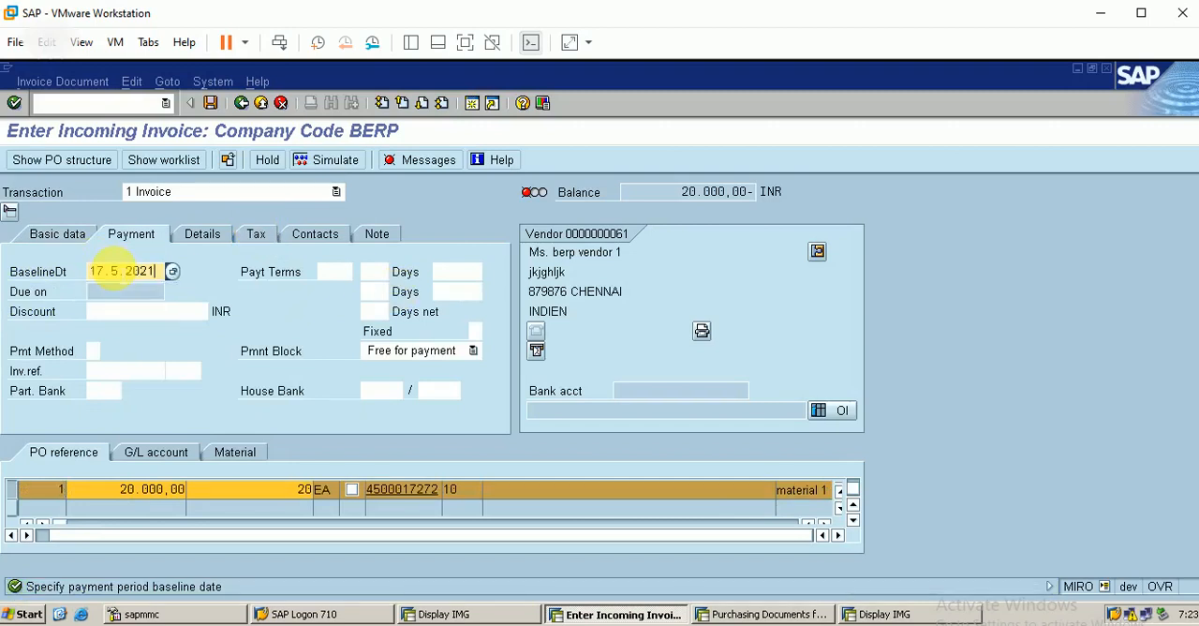
Step: Turn on tax calculation for the restarted invoice and set its amount to 23600 INR
{"action": "left_click", "coordinate": [260, 242]}
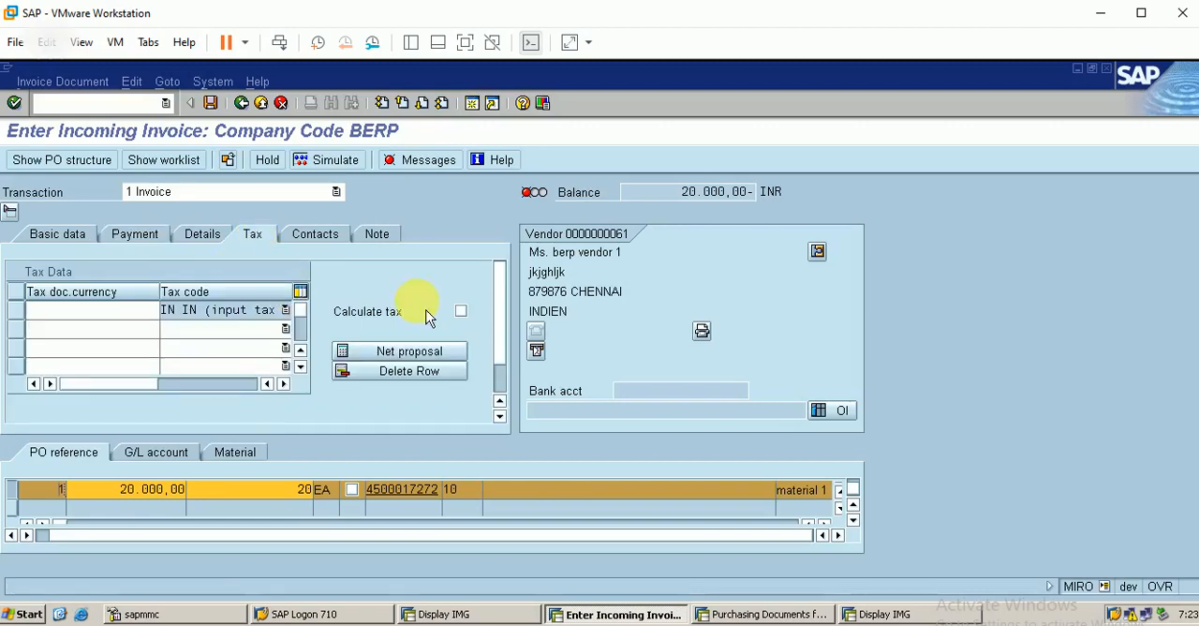
{"action": "left_click", "coordinate": [461, 313]}
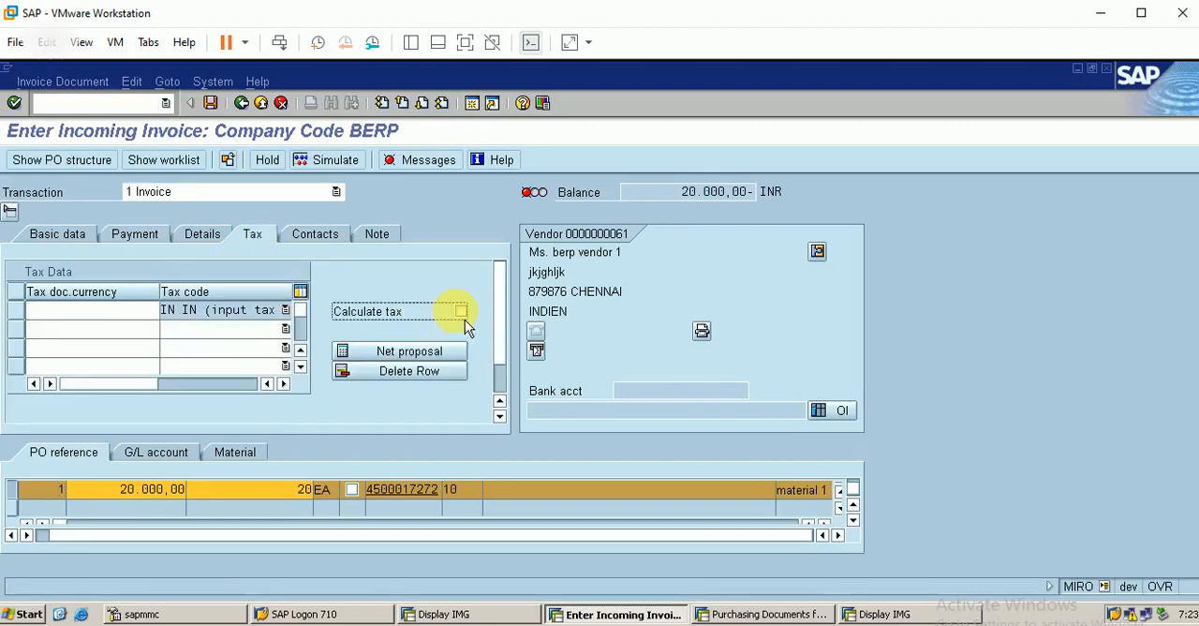
{"action": "left_click", "coordinate": [36, 246]}
{"action": "left_click", "coordinate": [172, 313]}
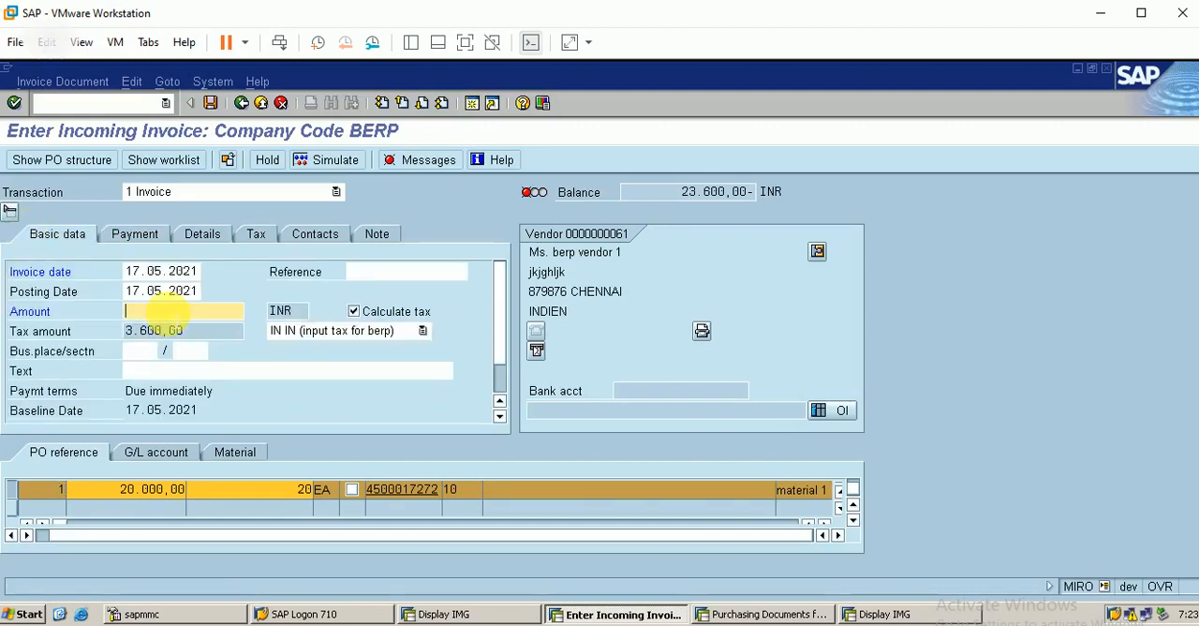
{"action": "type", "text": "23600"}
{"action": "key", "text": "Return"}
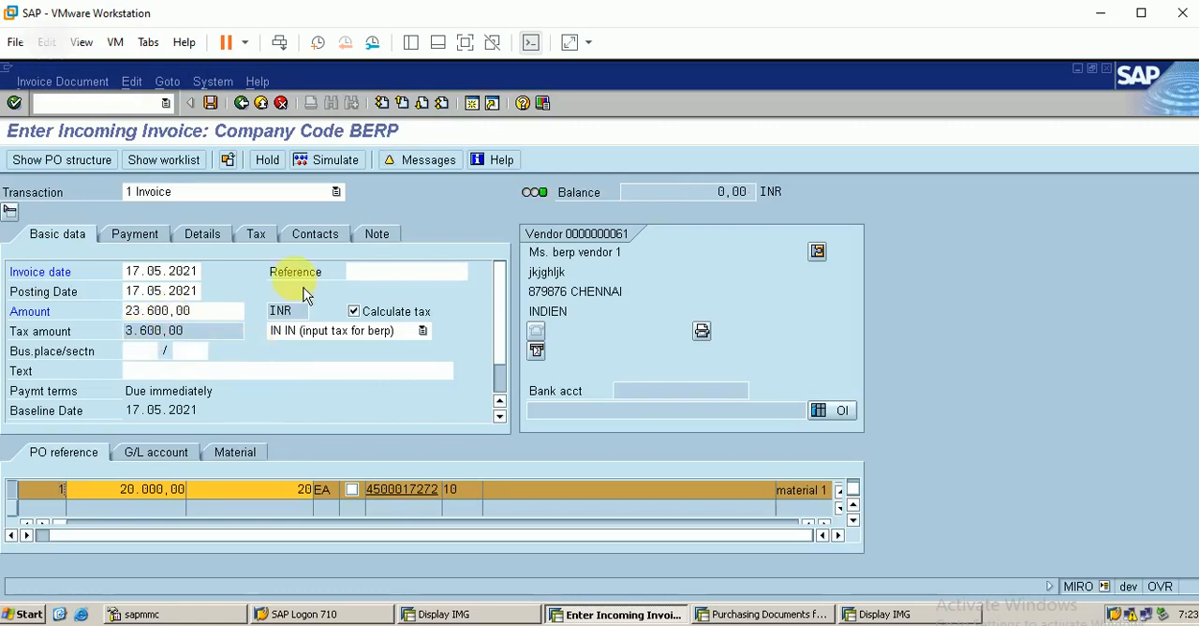
Step: Simulate the invoice posting, view the Invoice Receipt (MIRO) slide in the PowerPoint presentation, and return to the SAP simulation
{"action": "left_click", "coordinate": [338, 165]}
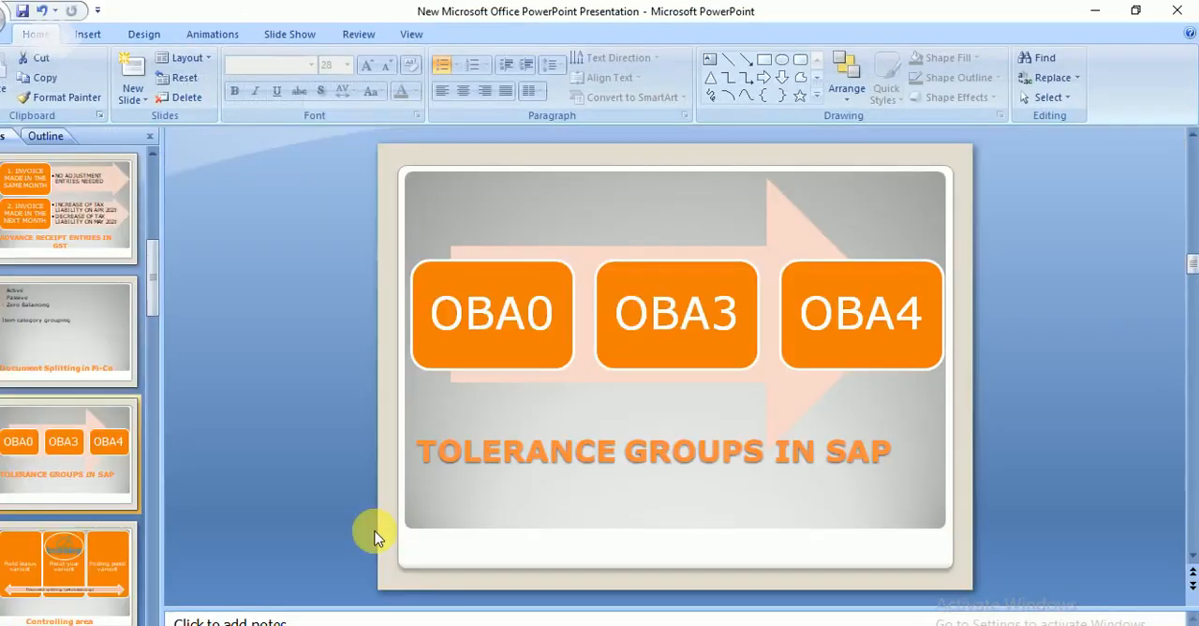
{"action": "scroll", "coordinate": [156, 565], "scroll_direction": "down", "scroll_amount": 5}
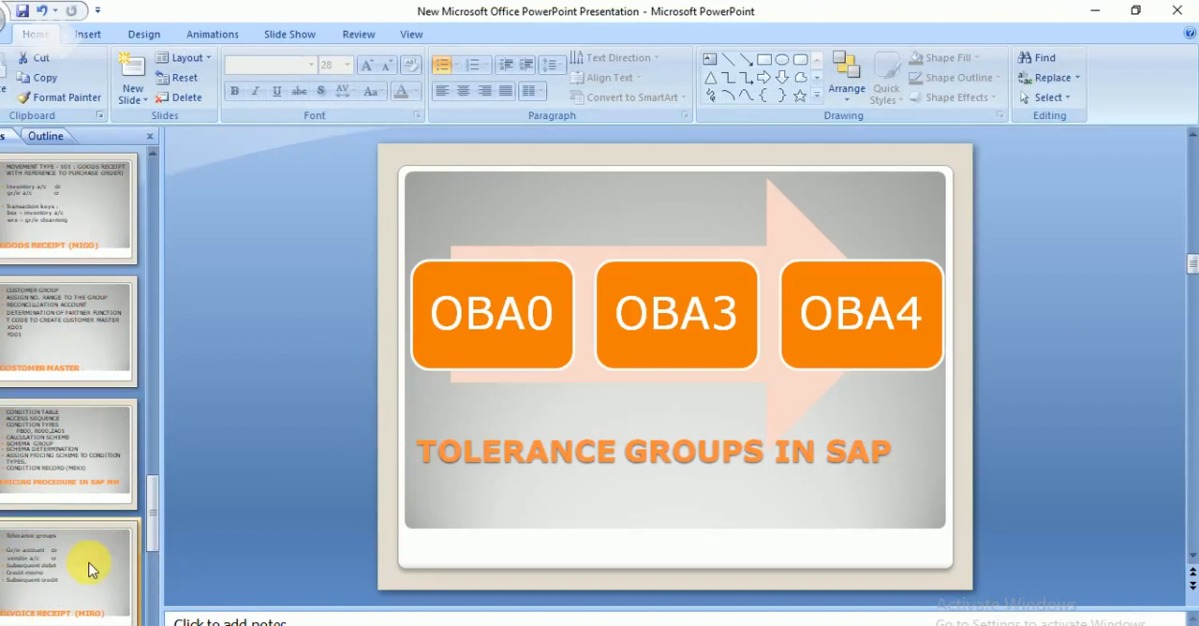
{"action": "left_click", "coordinate": [83, 569]}
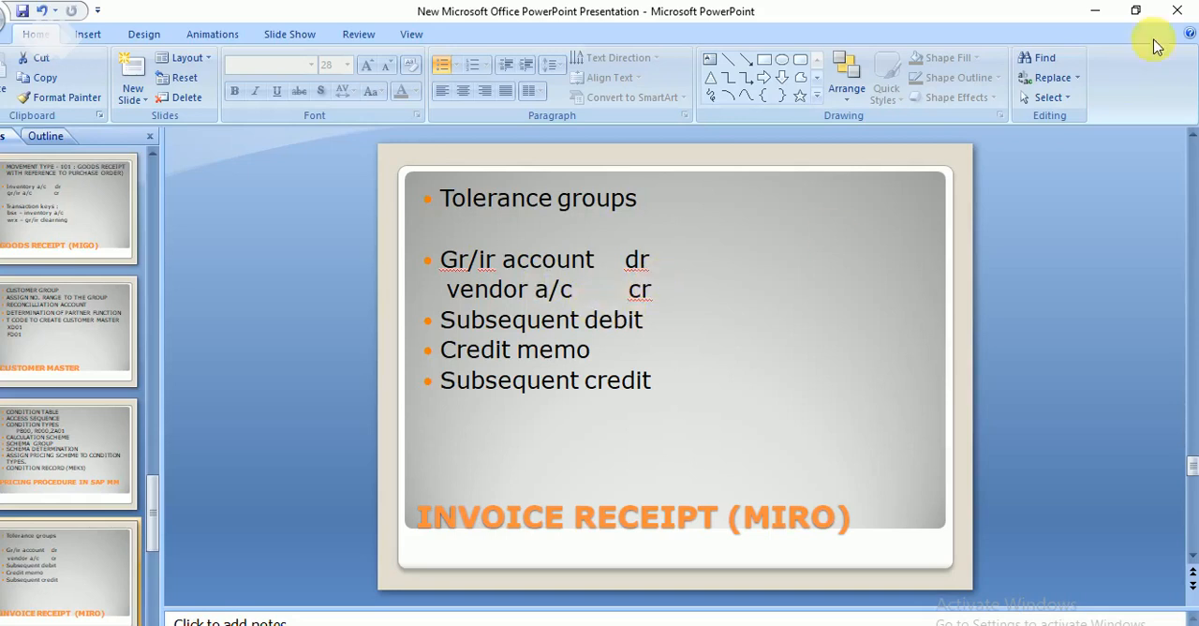
{"action": "left_click", "coordinate": [1095, 10]}
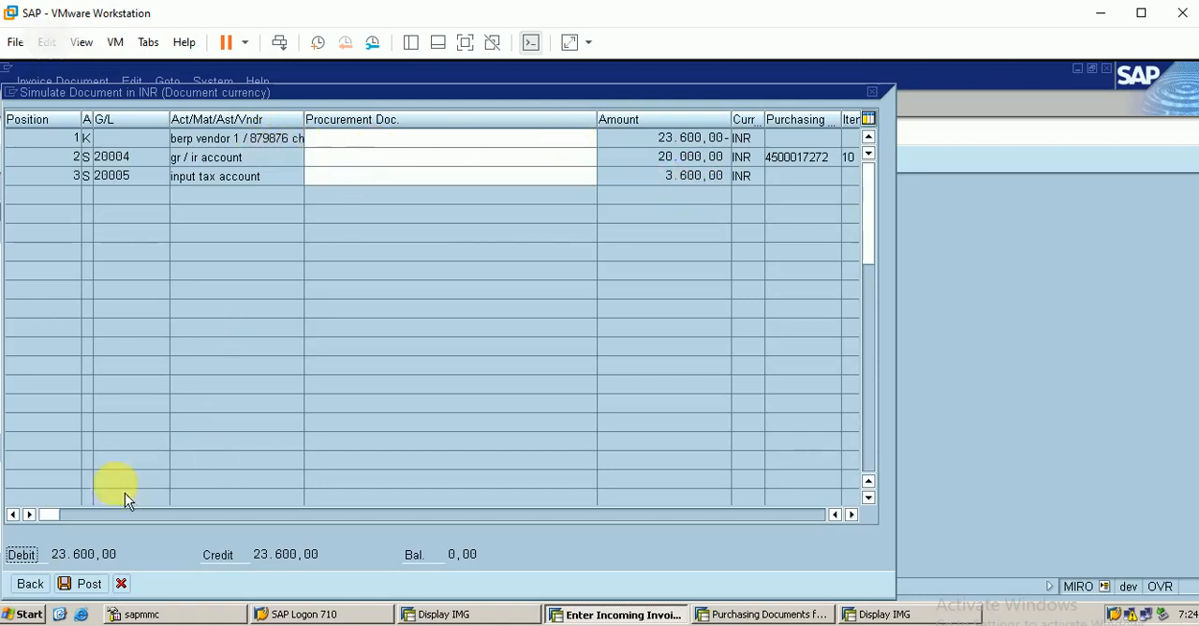
Step: Try to post the simulated invoice, return to the invoice entry, and read the messages in its verification log
{"action": "left_click", "coordinate": [86, 593]}
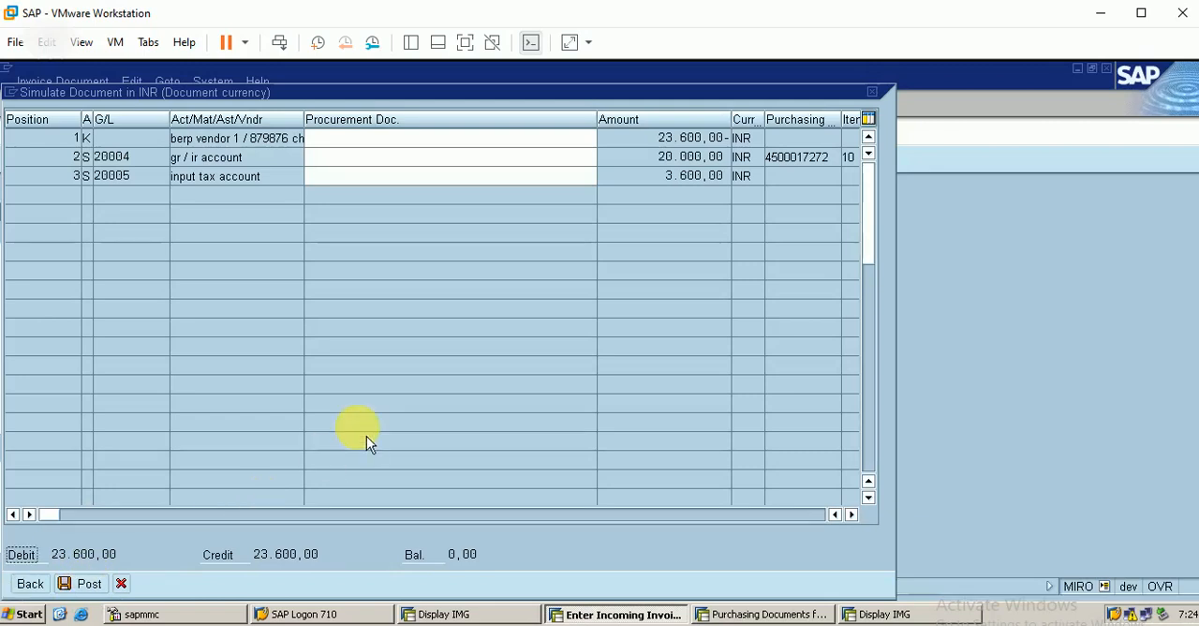
{"action": "left_click", "coordinate": [47, 592]}
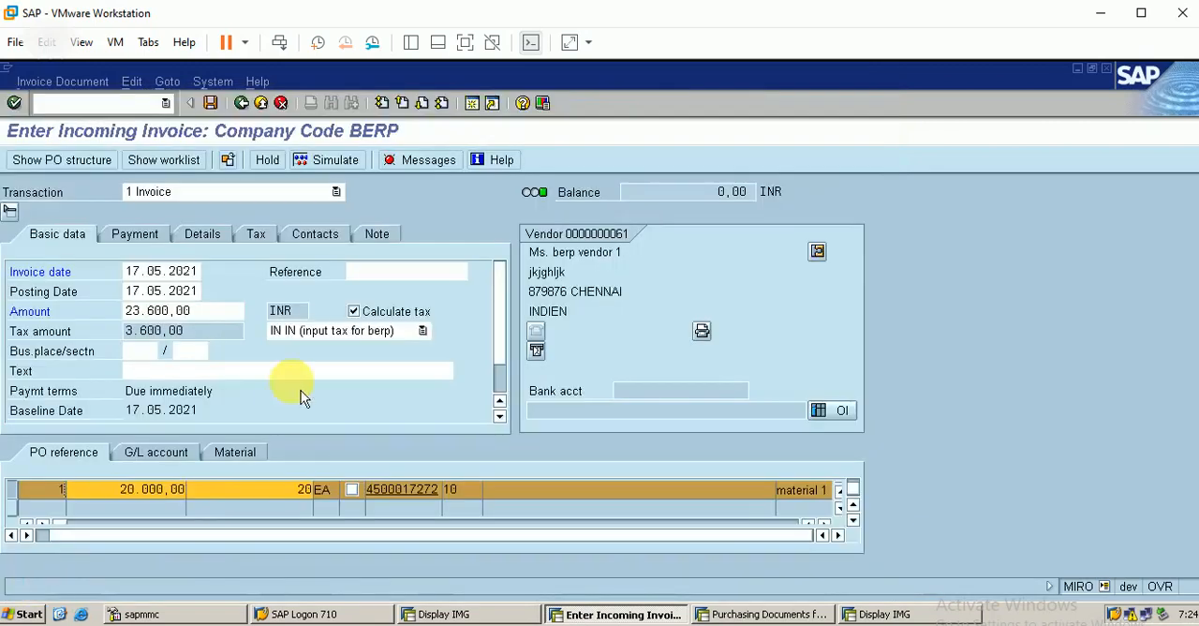
{"action": "left_click", "coordinate": [415, 161]}
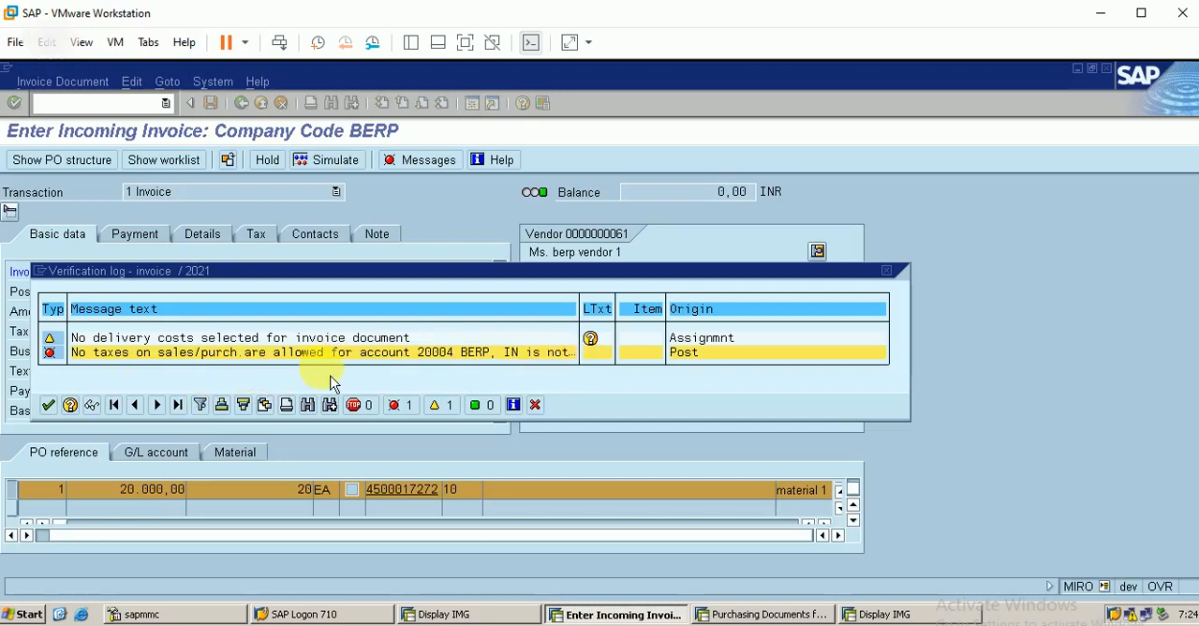
{"action": "left_click", "coordinate": [56, 416]}
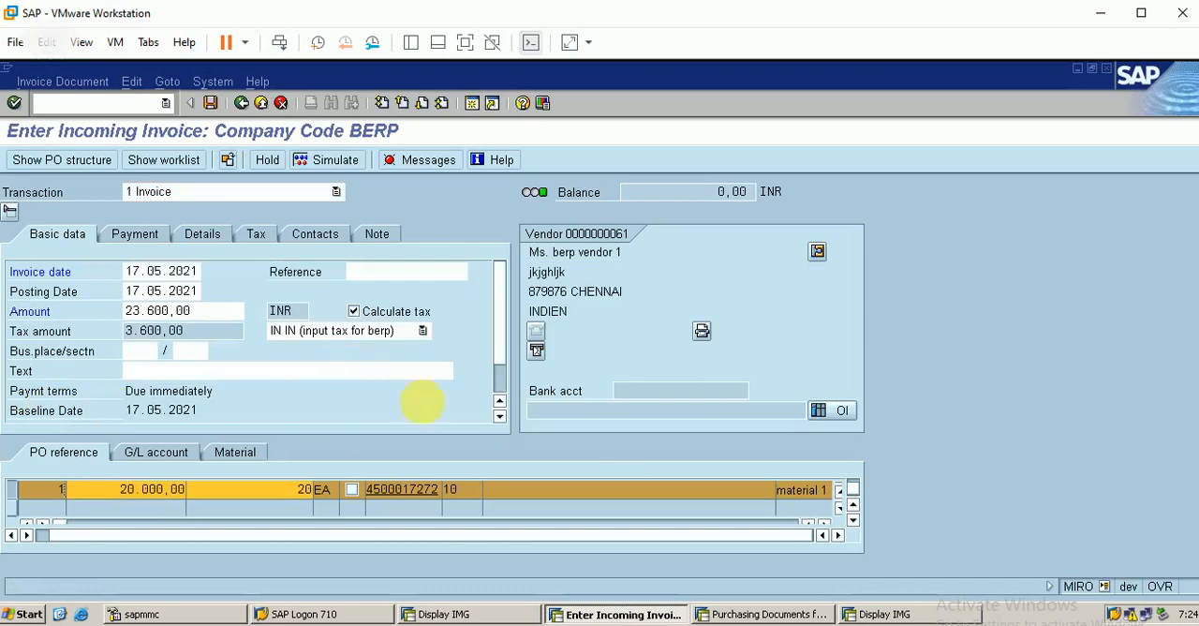
Step: Open central G/L account maintenance with transaction FS00 and bring up the gr/ir account from the liability group
{"action": "left_click", "coordinate": [890, 615]}
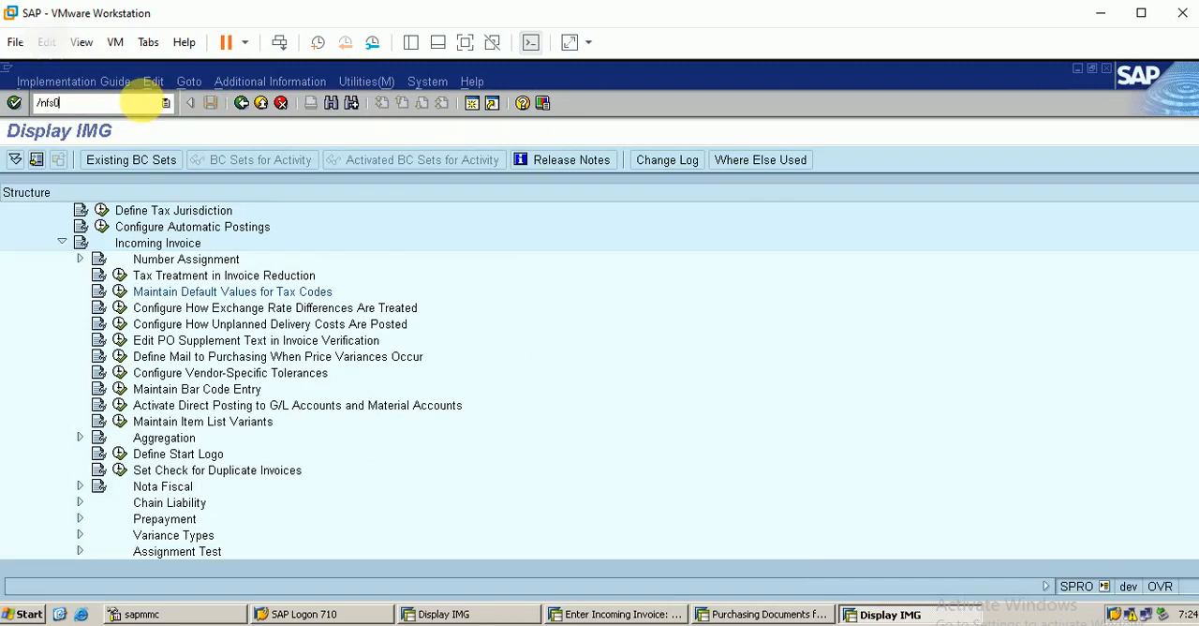
{"action": "key", "text": "Return"}
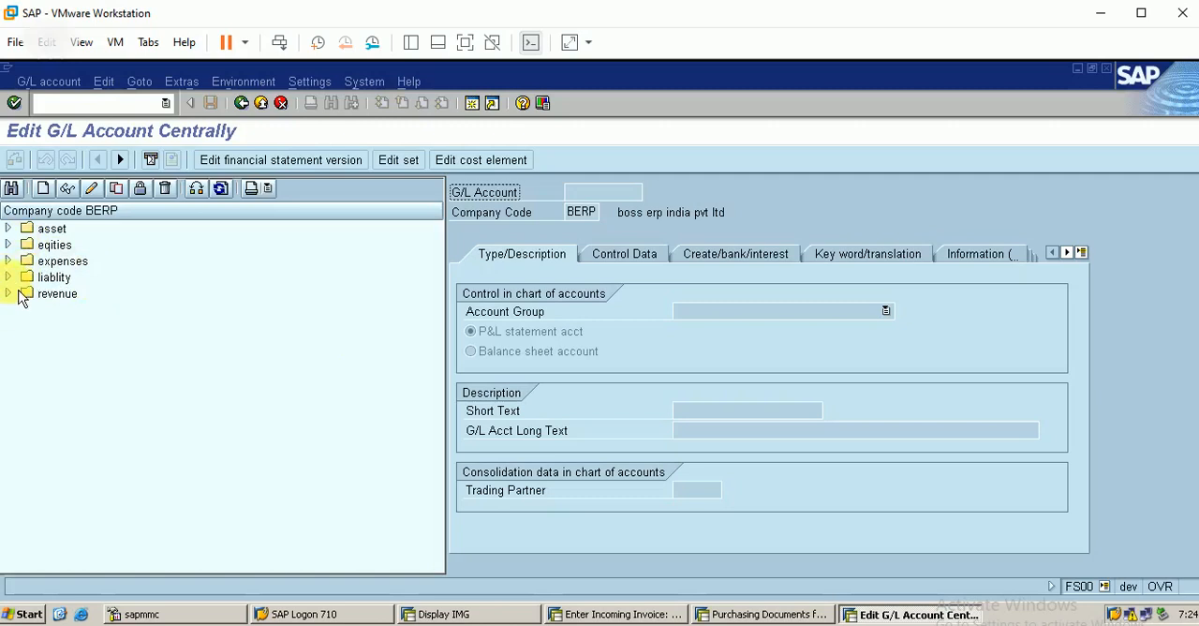
{"action": "left_click", "coordinate": [9, 277]}
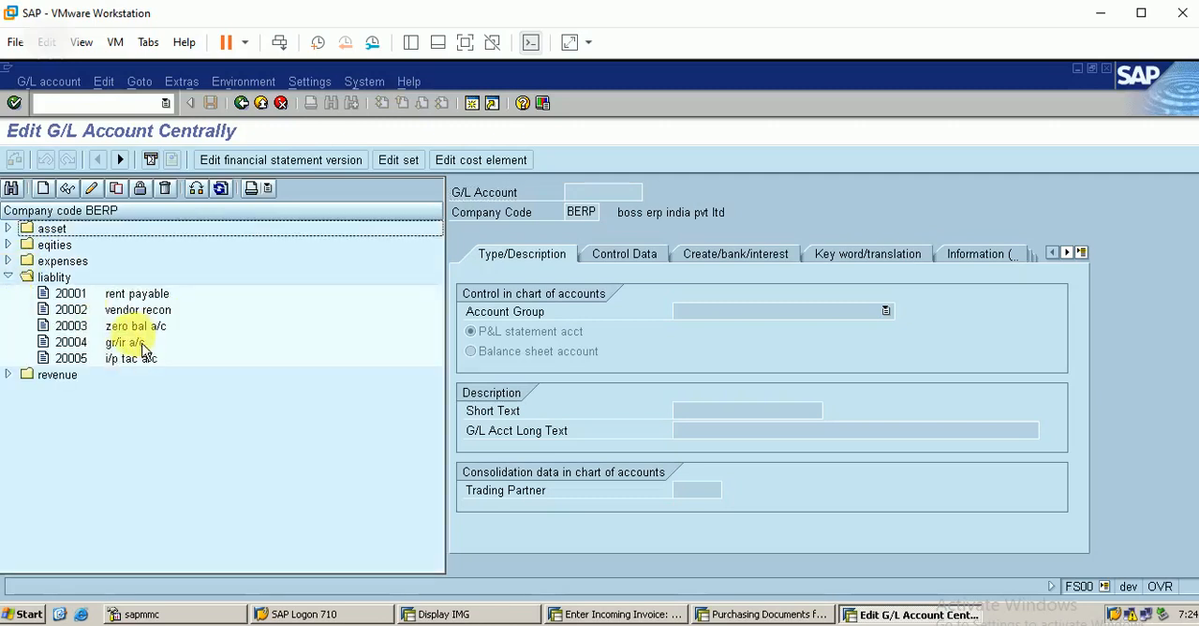
{"action": "left_click", "coordinate": [132, 343]}
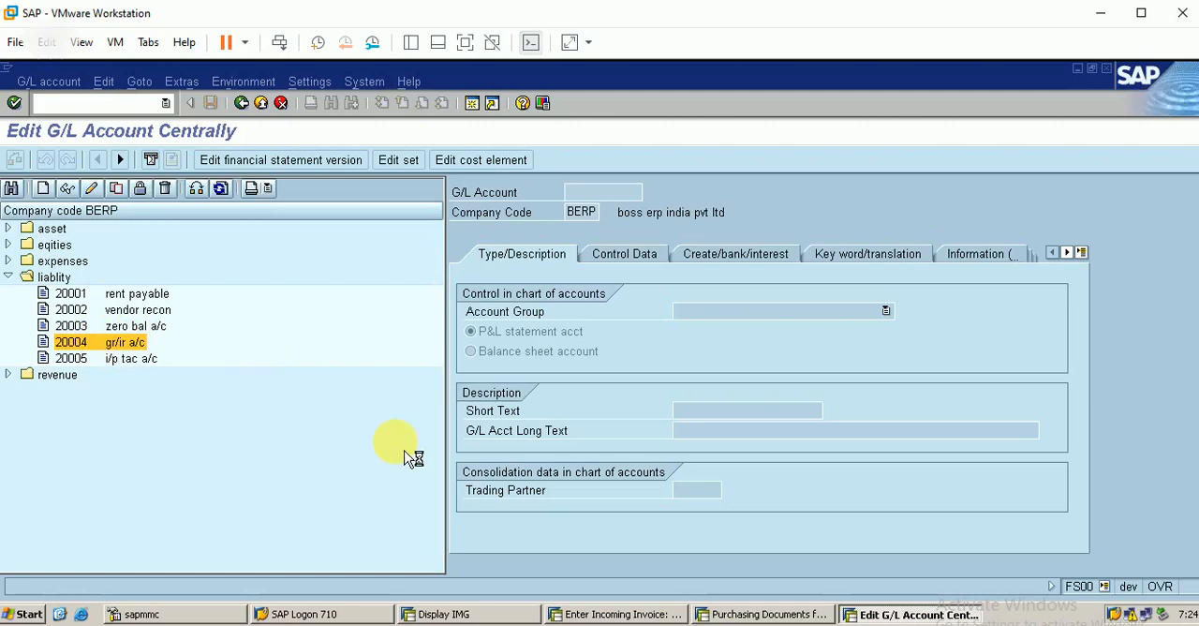
Step: Reopen the invoice's verification log and read the full text of the tax error for the gr/ir account
{"action": "left_click", "coordinate": [647, 617]}
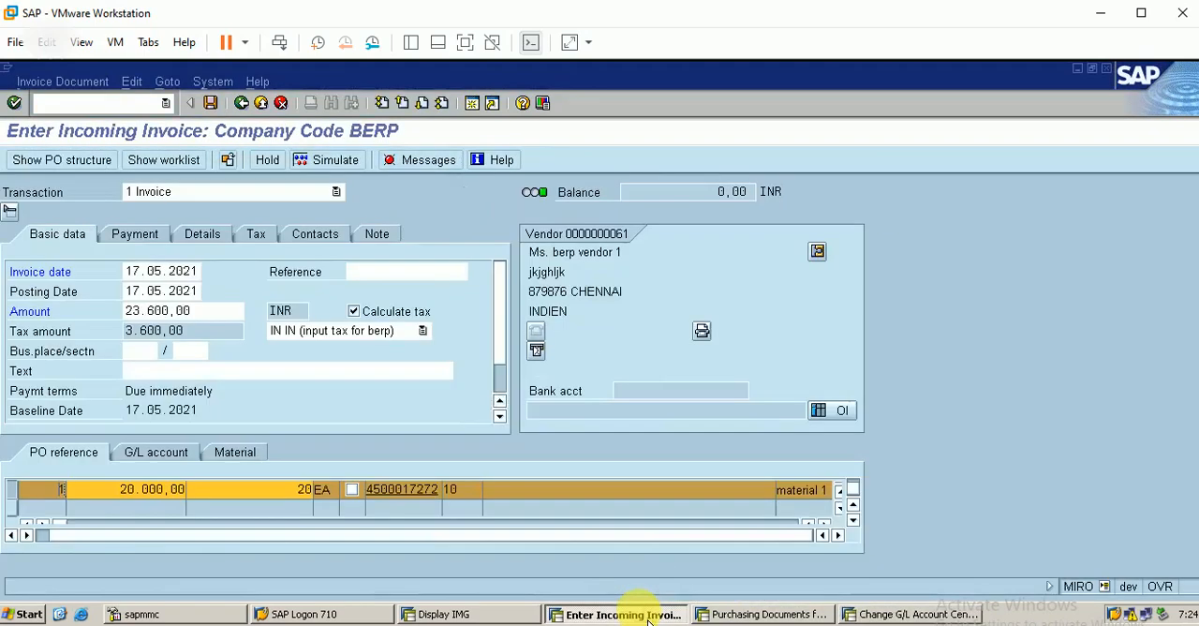
{"action": "left_click", "coordinate": [409, 161]}
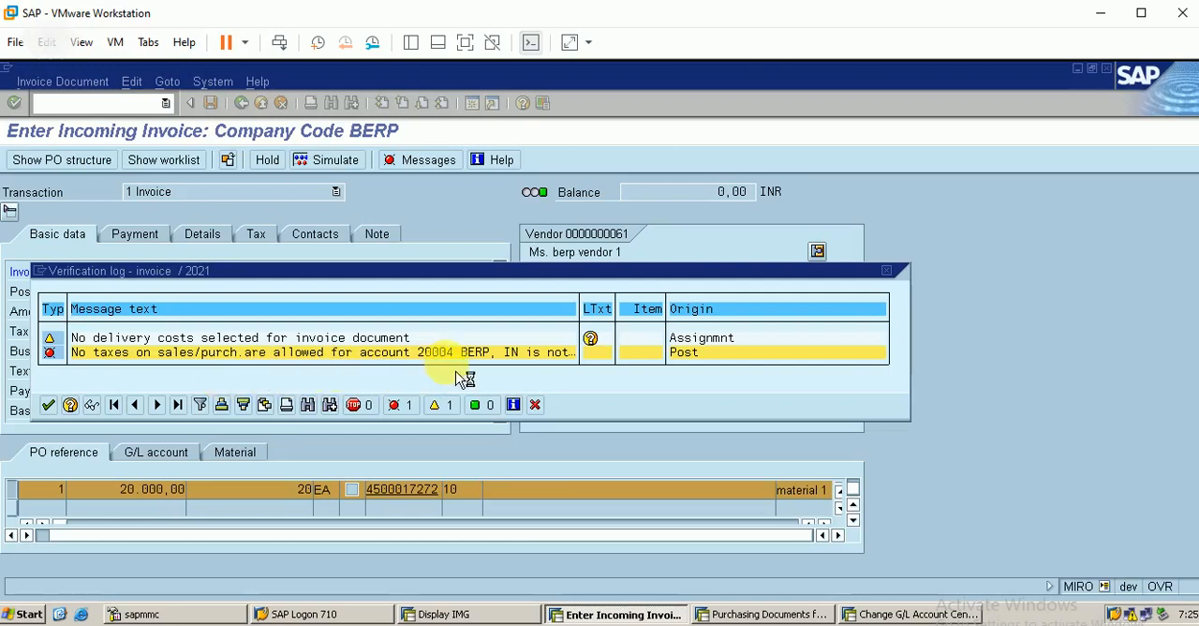
{"action": "double_click", "coordinate": [503, 368]}
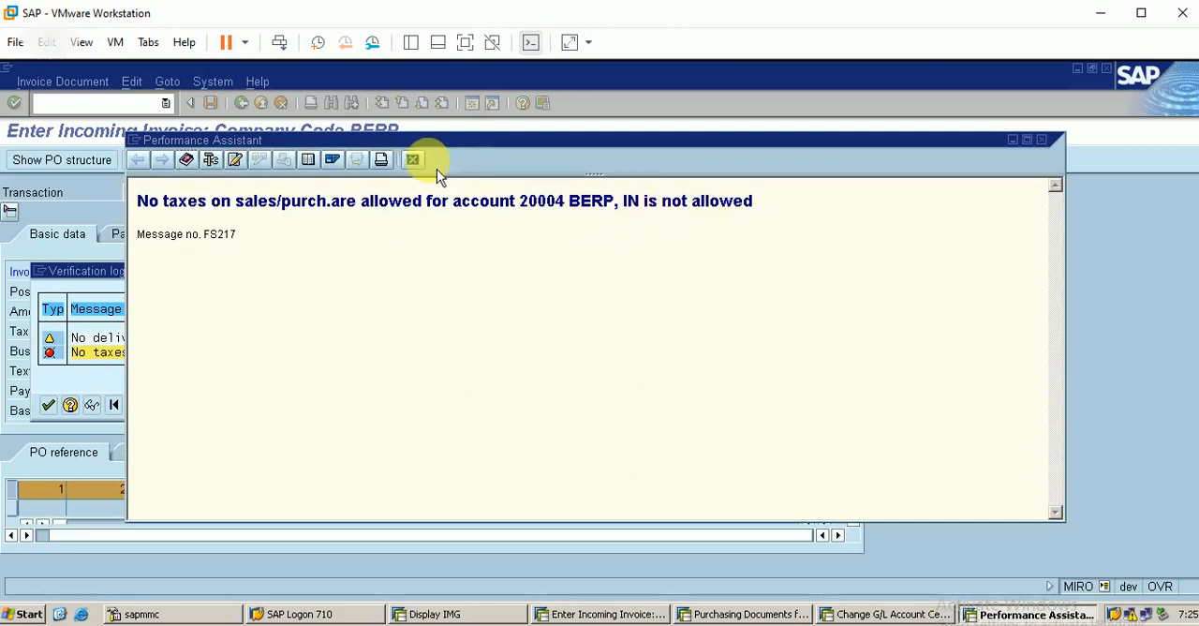
{"action": "left_click", "coordinate": [413, 160]}
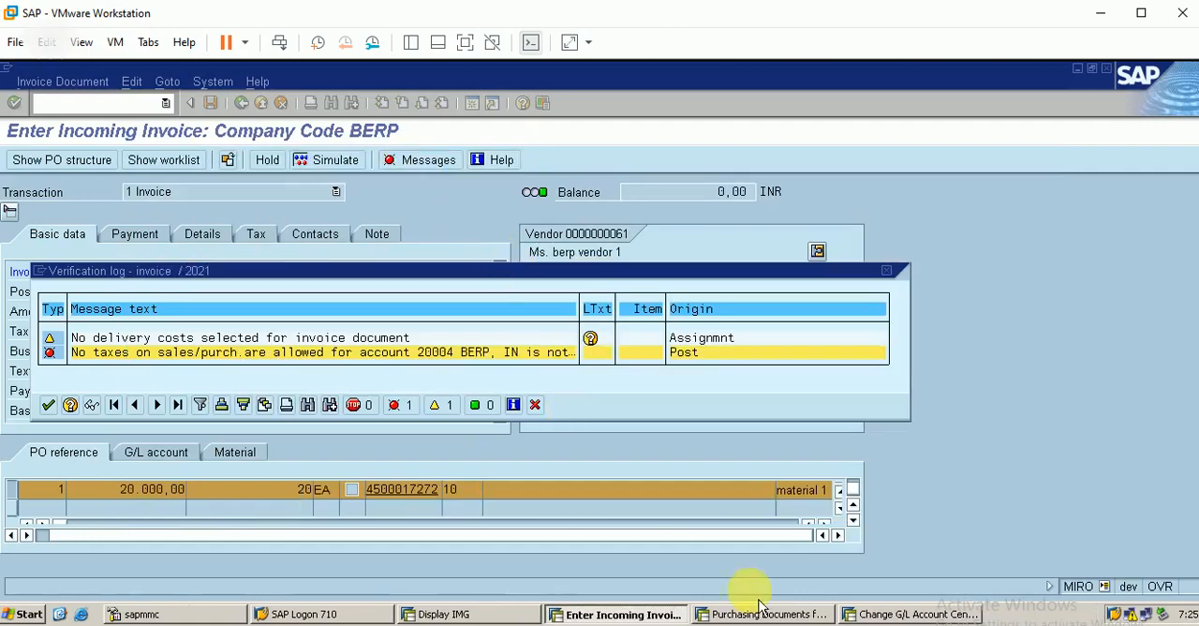
Step: Set the gr/ir G/L account's tax category to IN (input tax for berp) and save the account despite the warning
{"action": "left_click", "coordinate": [897, 614]}
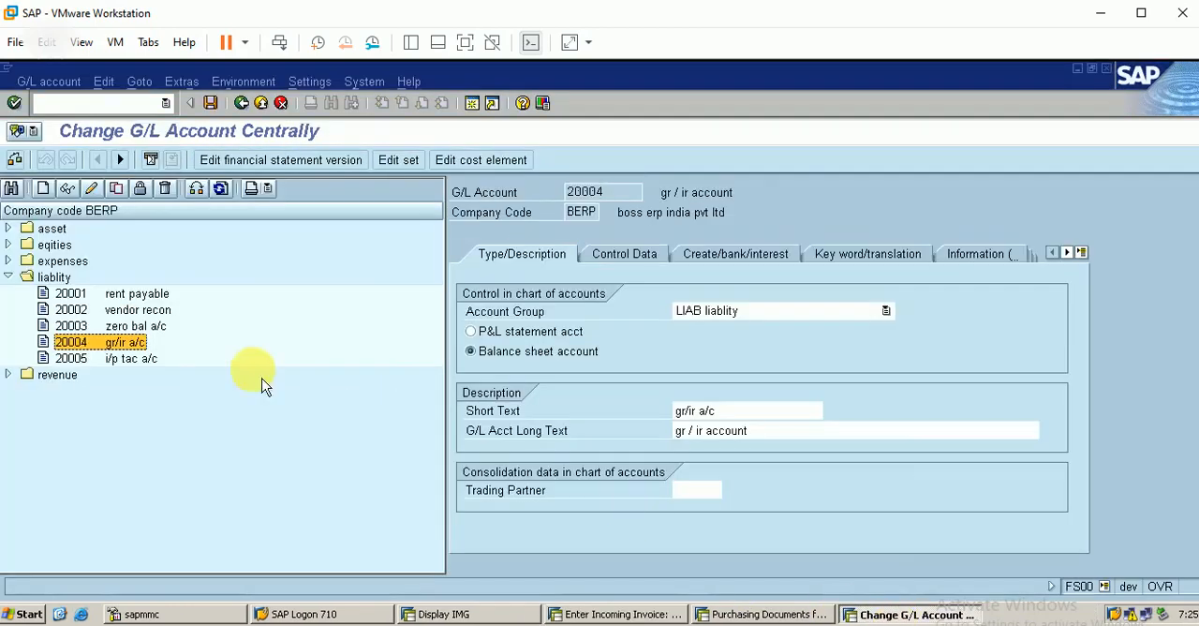
{"action": "left_click", "coordinate": [624, 257]}
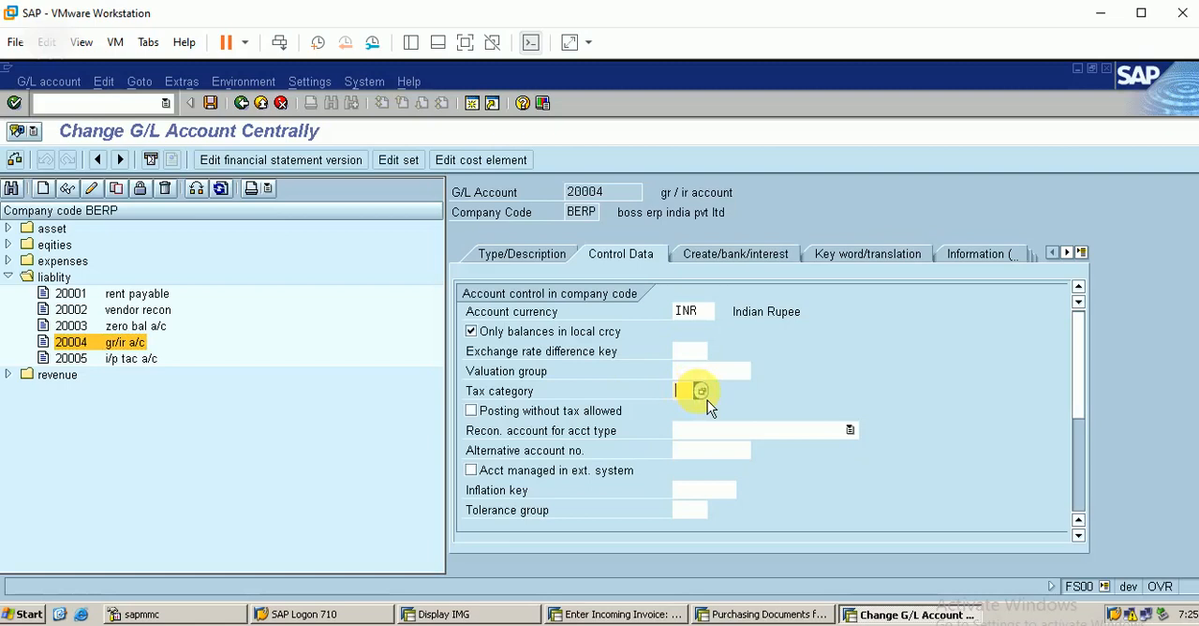
{"action": "left_click", "coordinate": [701, 391]}
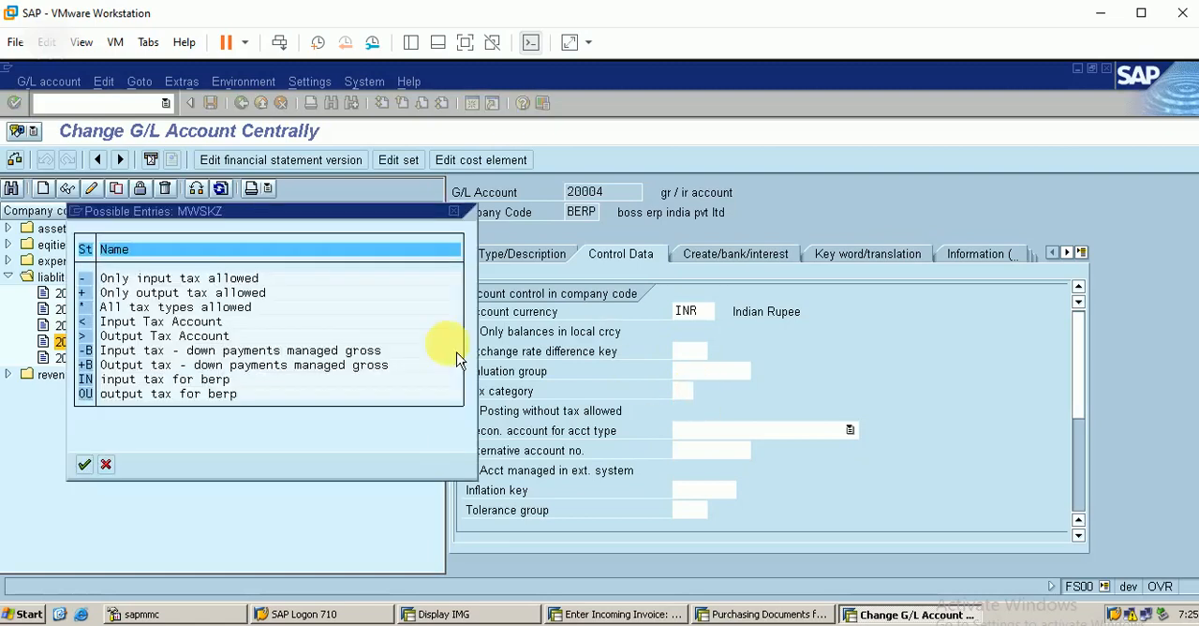
{"action": "double_click", "coordinate": [176, 380]}
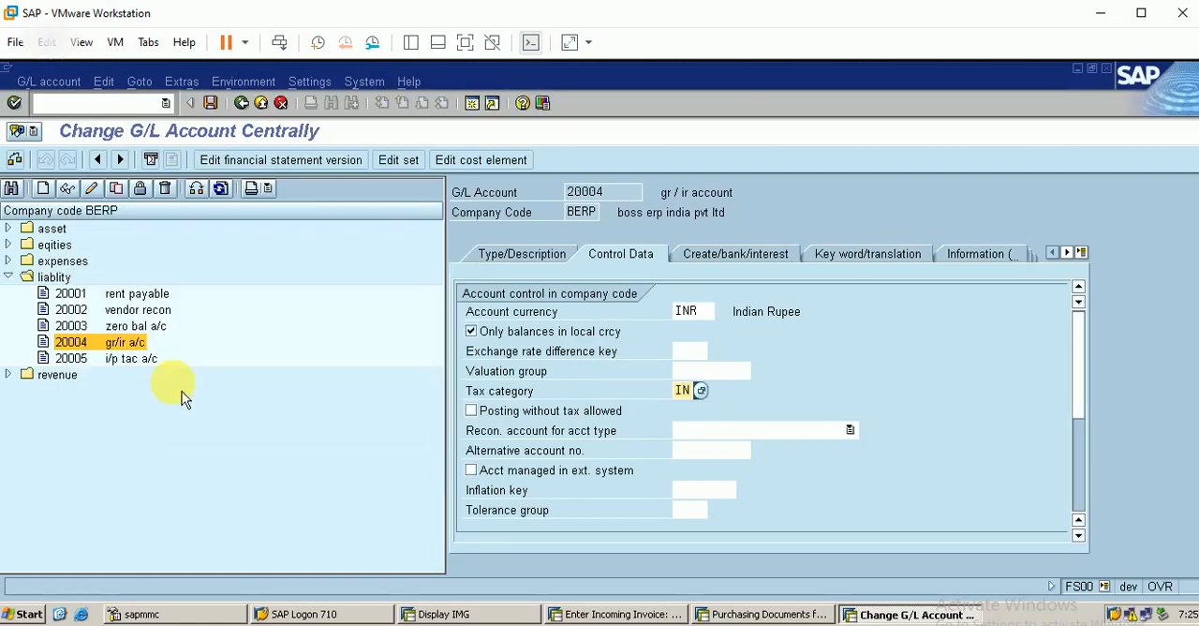
{"action": "left_click", "coordinate": [210, 103]}
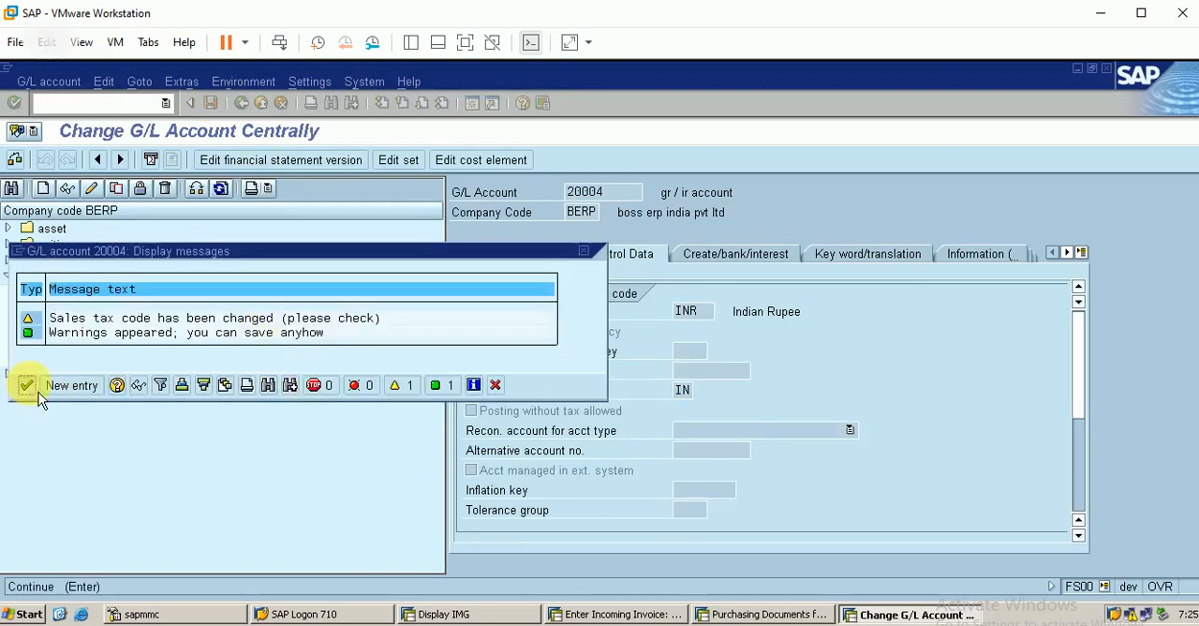
{"action": "left_click", "coordinate": [26, 385]}
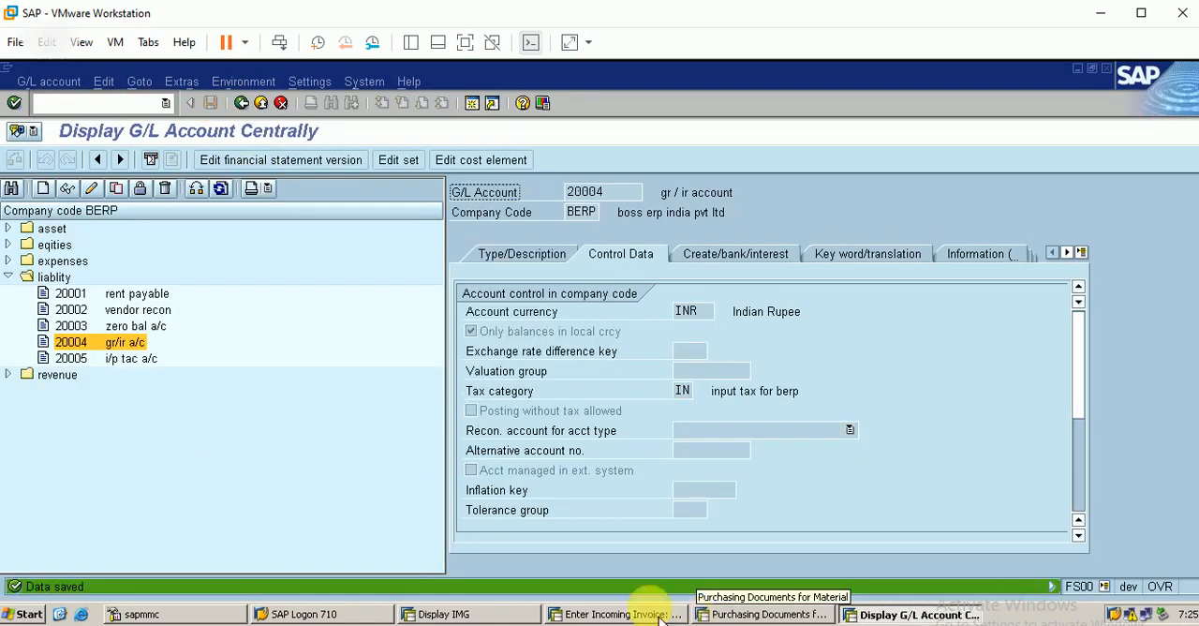
Step: Return to the incoming invoice, close its verification log, simulate the invoice again and post it
{"action": "left_click", "coordinate": [619, 614]}
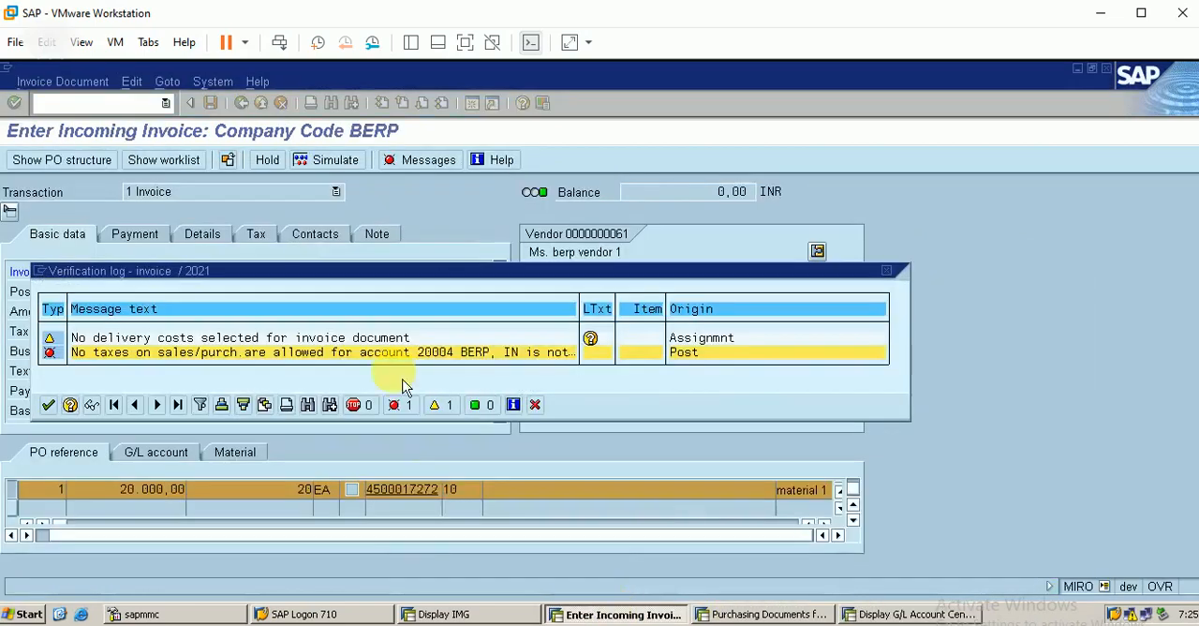
{"action": "left_click", "coordinate": [48, 405]}
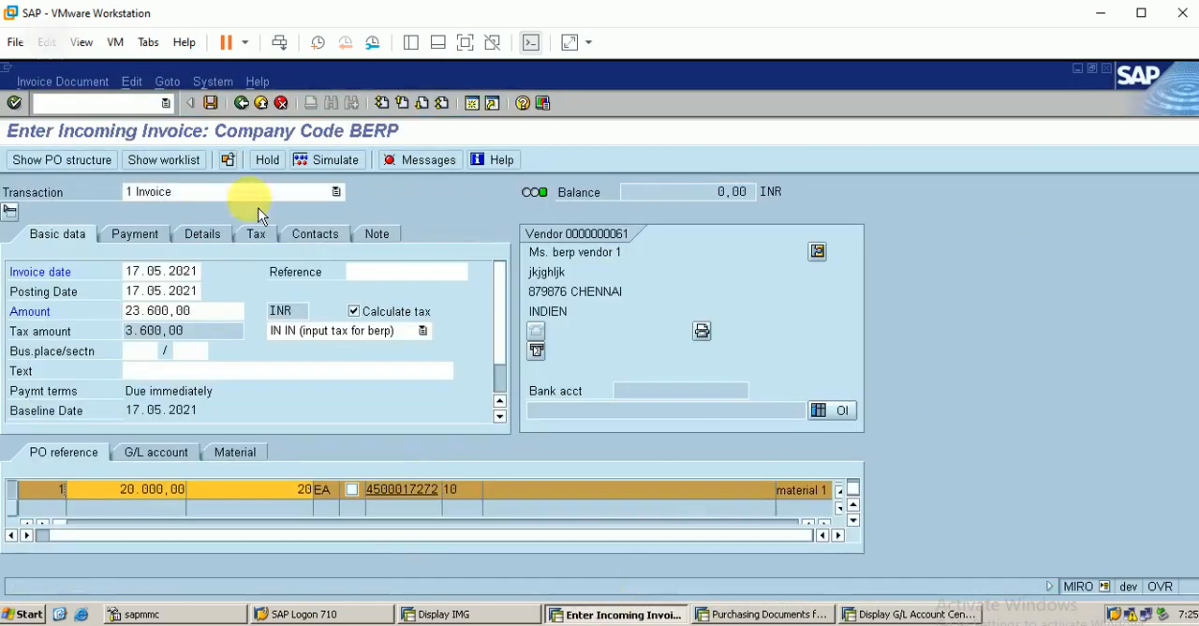
{"action": "left_click", "coordinate": [339, 167]}
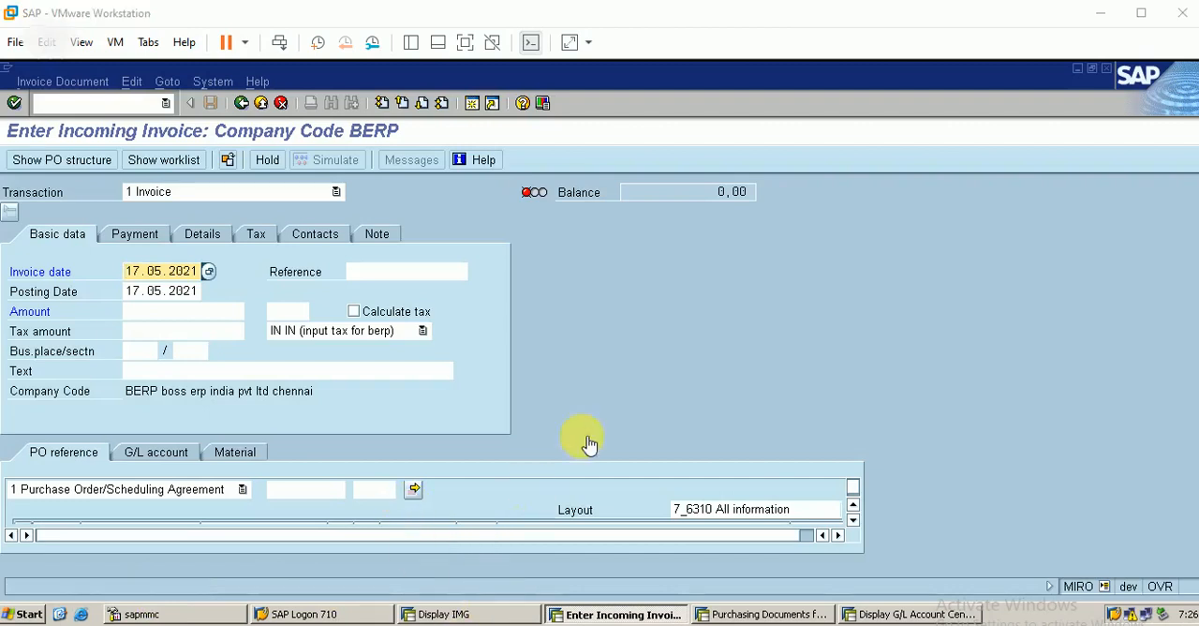
Step: Display the posted invoice document and open its follow-on accounting document
{"action": "left_click", "coordinate": [79, 90]}
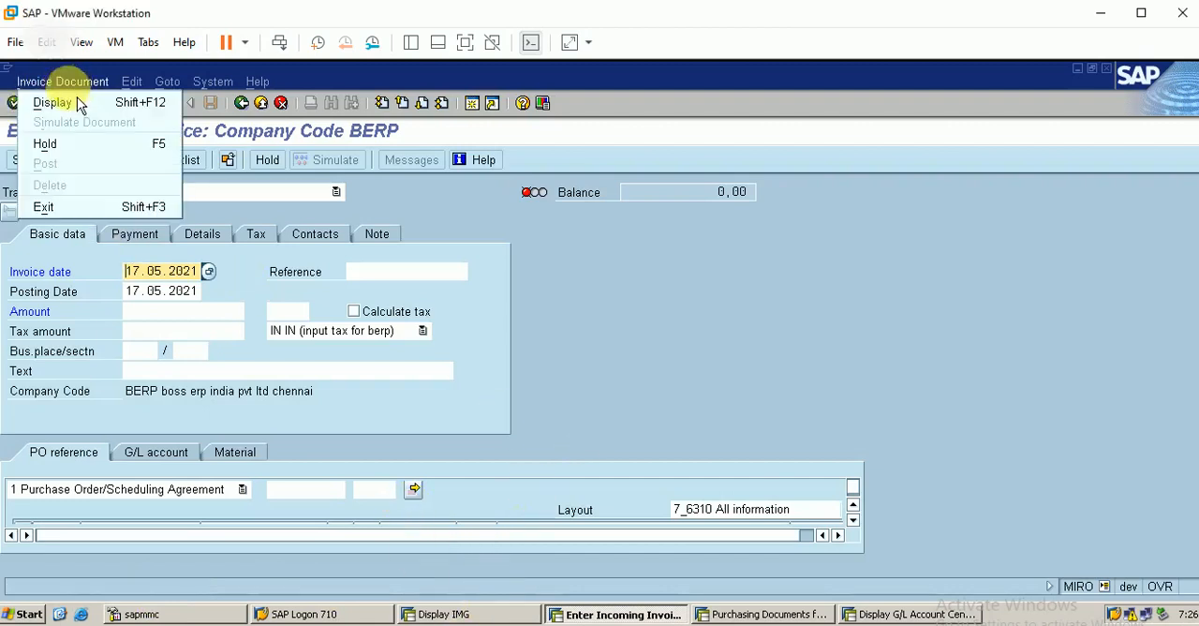
{"action": "left_click", "coordinate": [82, 102]}
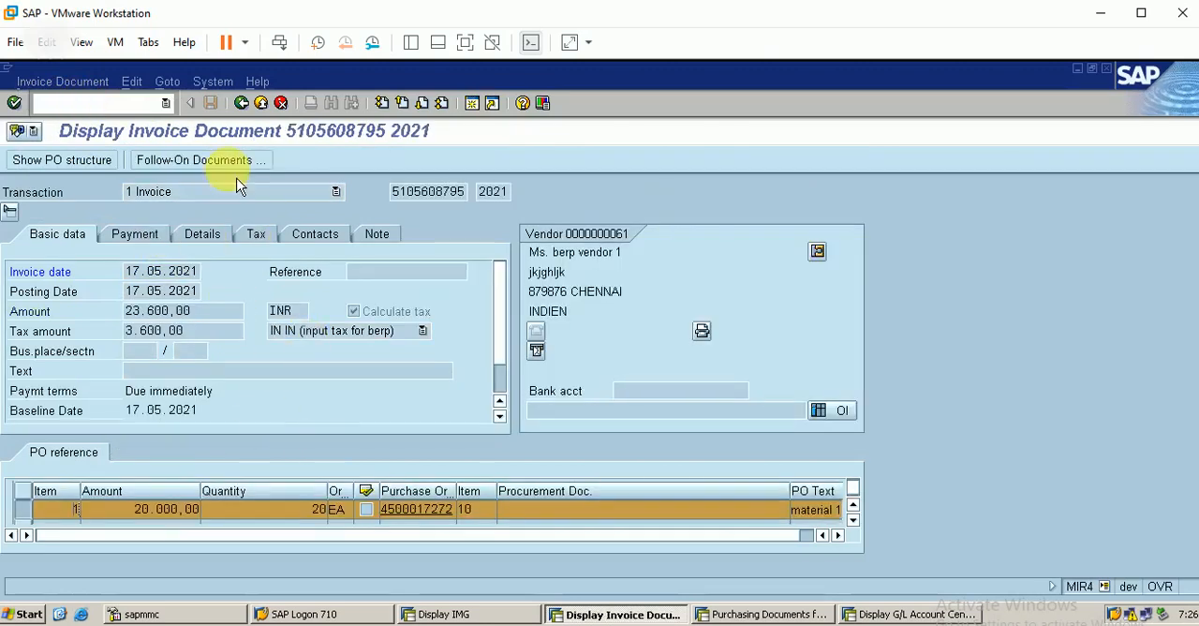
{"action": "left_click", "coordinate": [221, 172]}
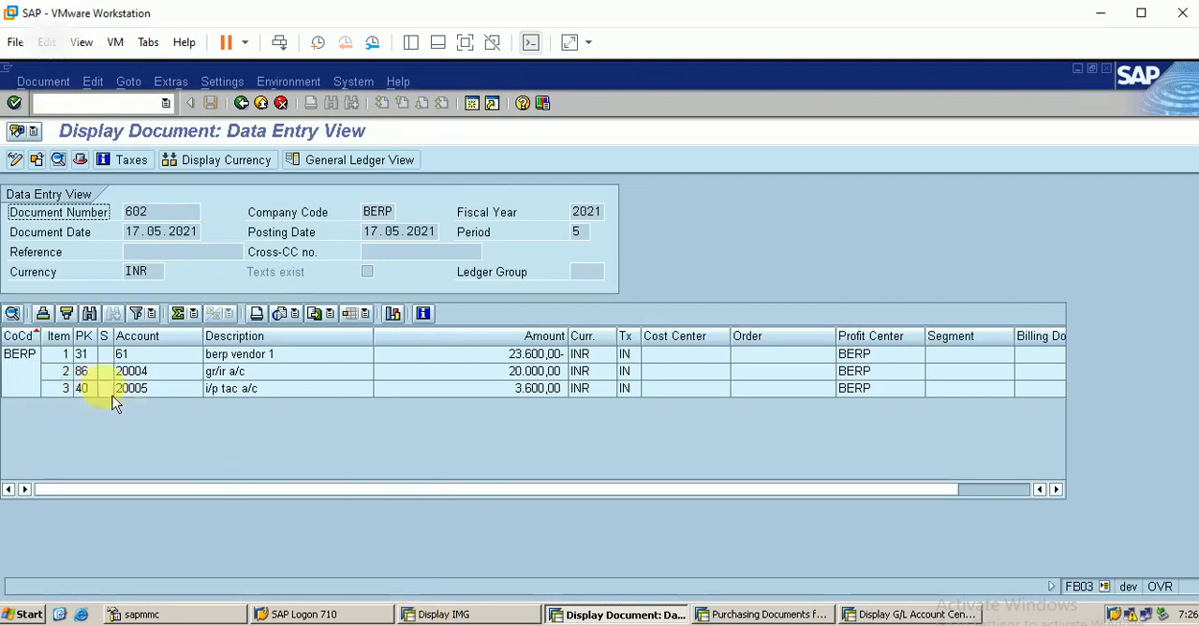
Step: Examine the input tax, gr/ir and vendor line items of the accounting document, and return to the invoice display
{"action": "left_click", "coordinate": [245, 390]}
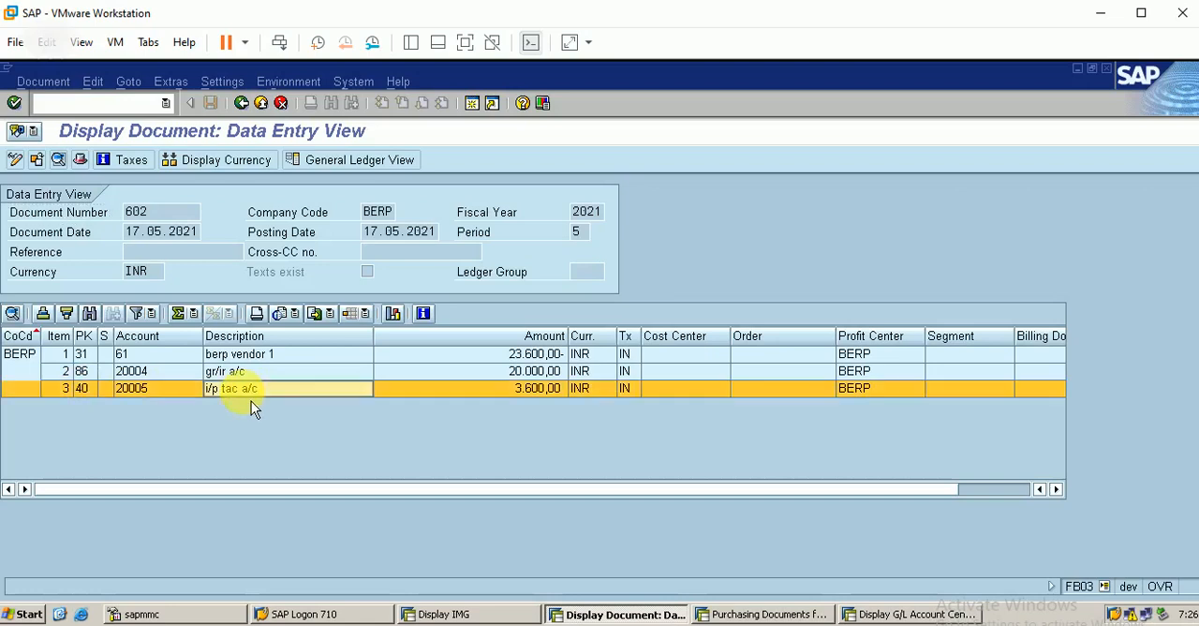
{"action": "left_click", "coordinate": [247, 373]}
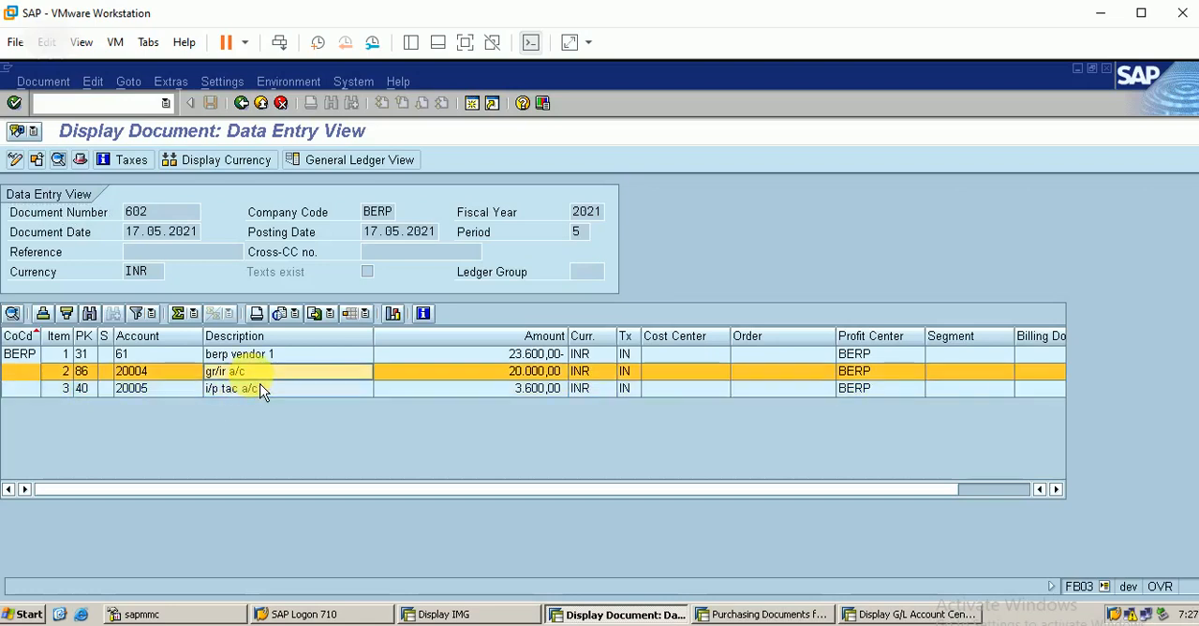
{"action": "left_click", "coordinate": [85, 354]}
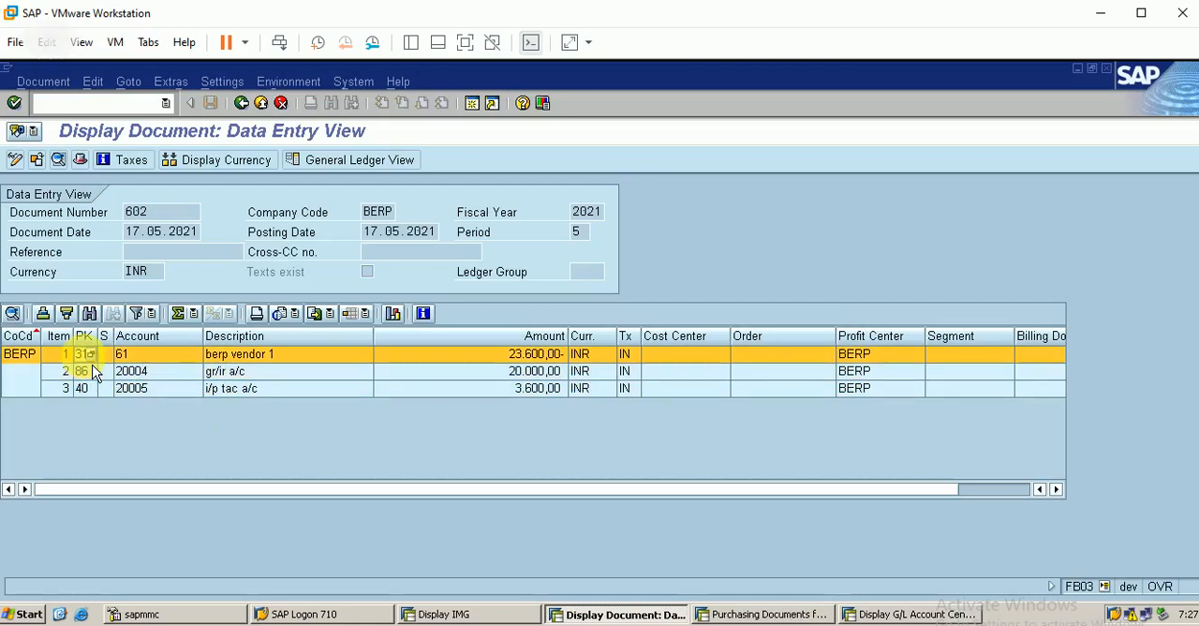
{"action": "left_click", "coordinate": [249, 115]}
{"action": "left_click", "coordinate": [245, 108]}
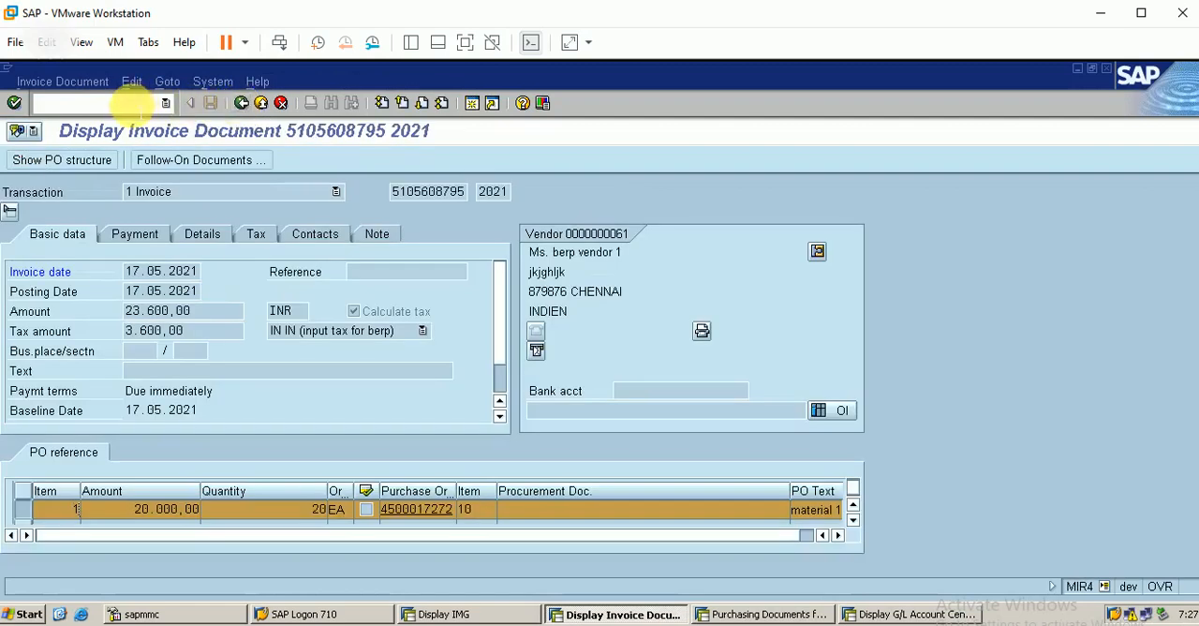
Step: Open purchase order change with transaction ME22N, list my purchase orders, and check the material 1 order number in the purchasing documents list
{"action": "key", "text": "Return"}
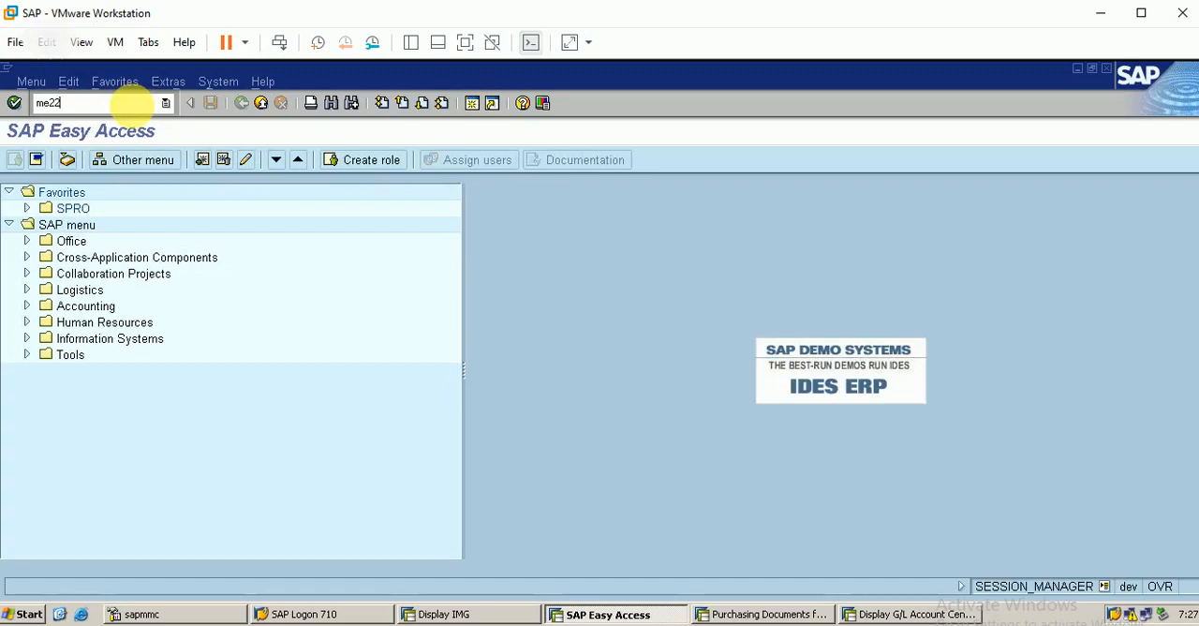
{"action": "key", "text": "Return"}
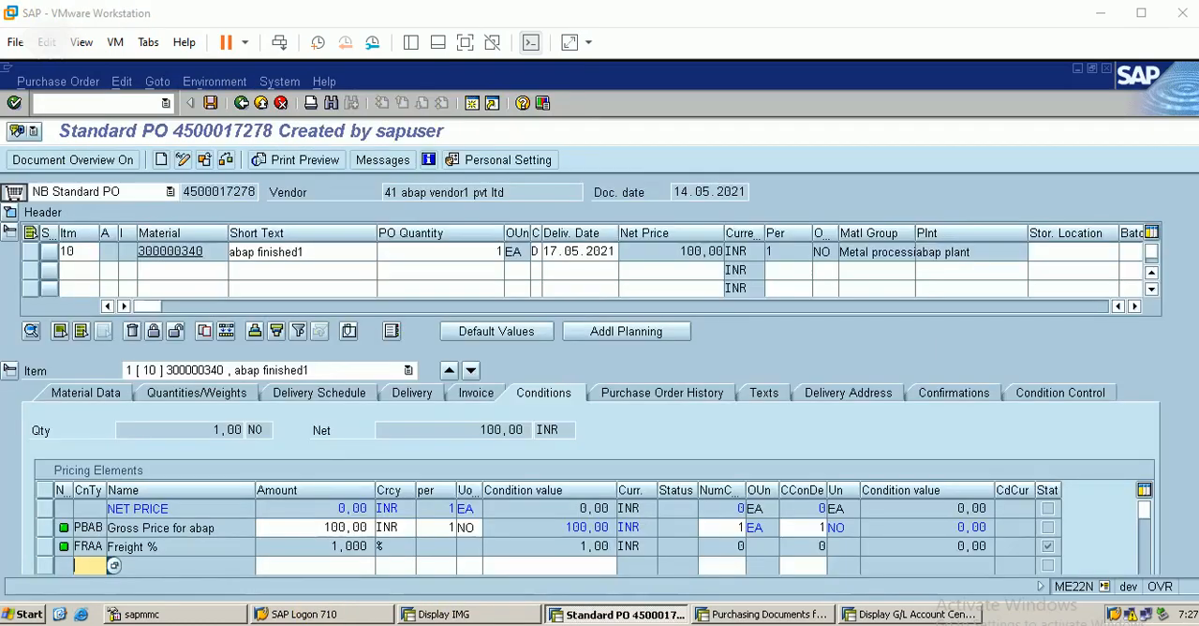
{"action": "left_click", "coordinate": [110, 161]}
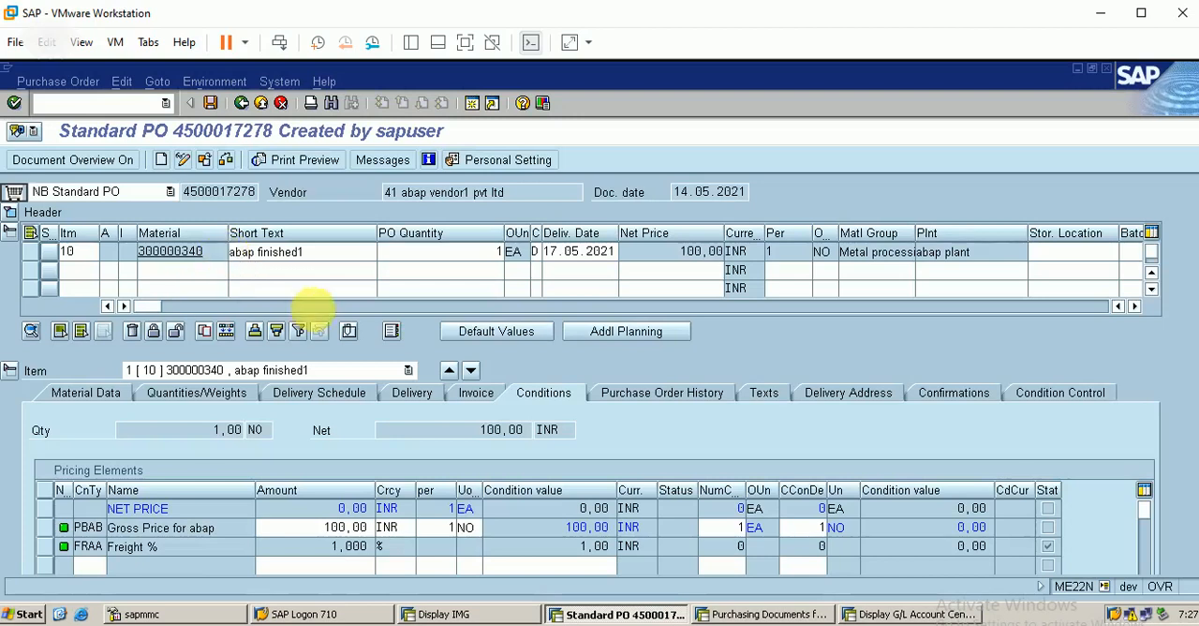
{"action": "left_click", "coordinate": [15, 272]}
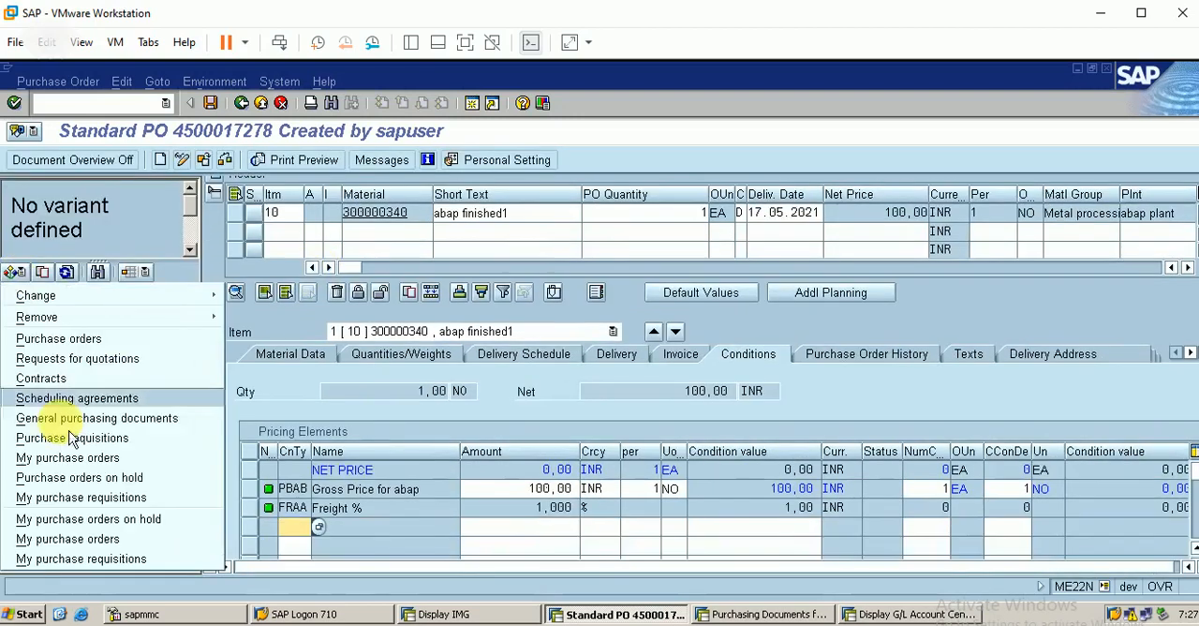
{"action": "left_click", "coordinate": [91, 459]}
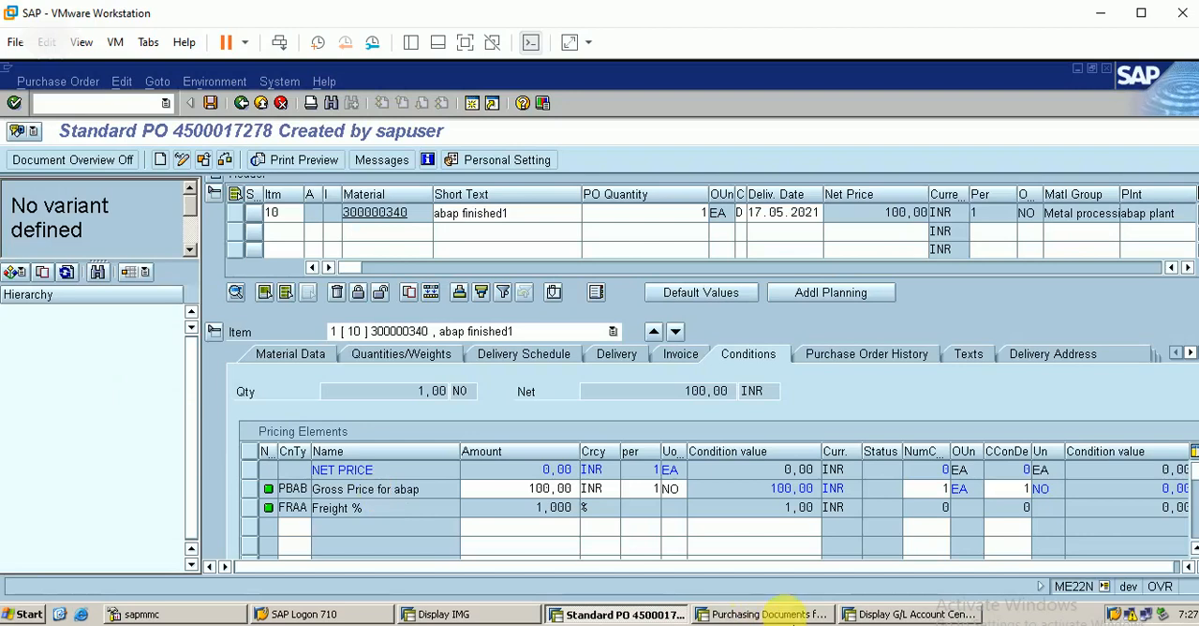
{"action": "left_click", "coordinate": [768, 613]}
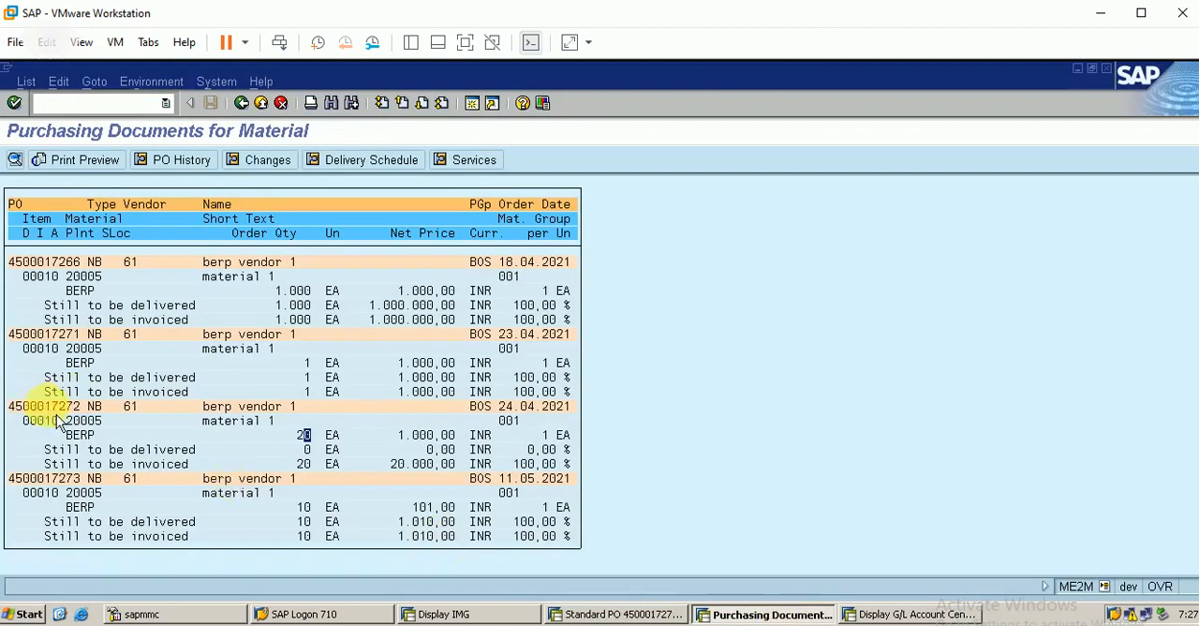
{"action": "left_click", "coordinate": [659, 616]}
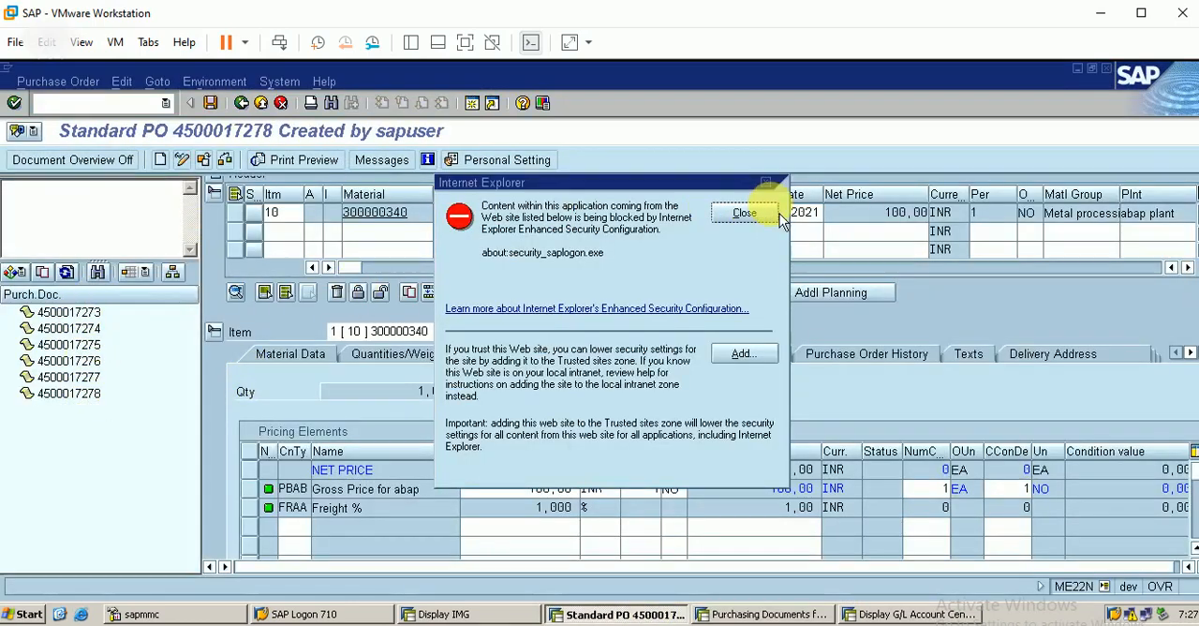
Step: Dismiss the blocked-content notice, open the material 1 purchase order as another document, and display its item's purchase order history
{"action": "left_click", "coordinate": [746, 214]}
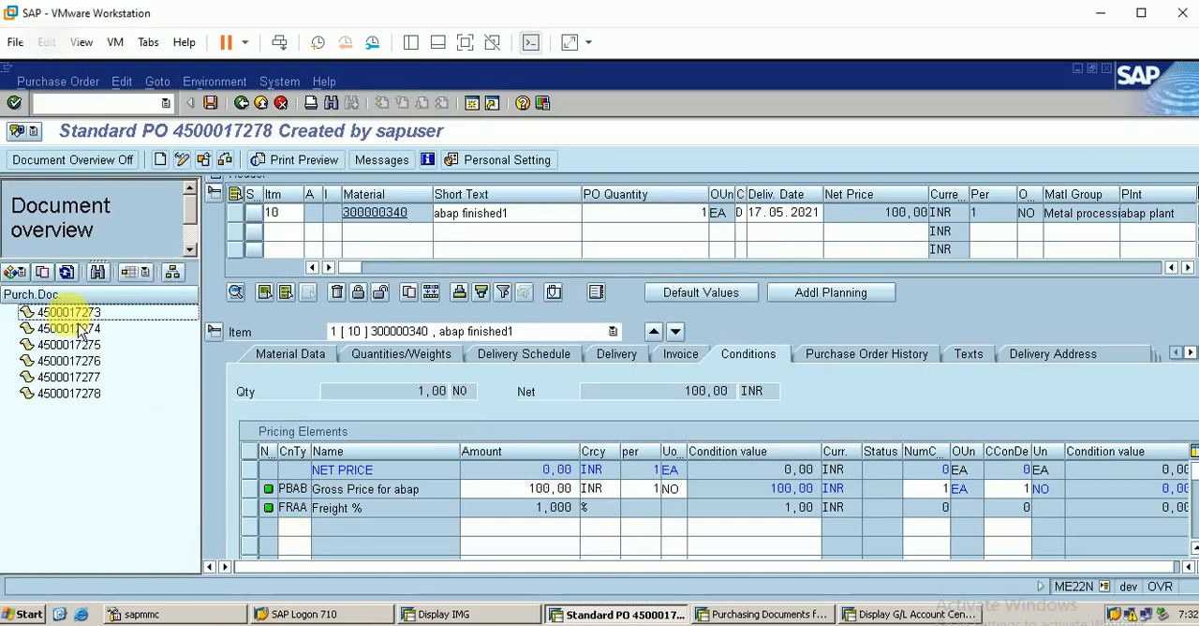
{"action": "left_click", "coordinate": [202, 159]}
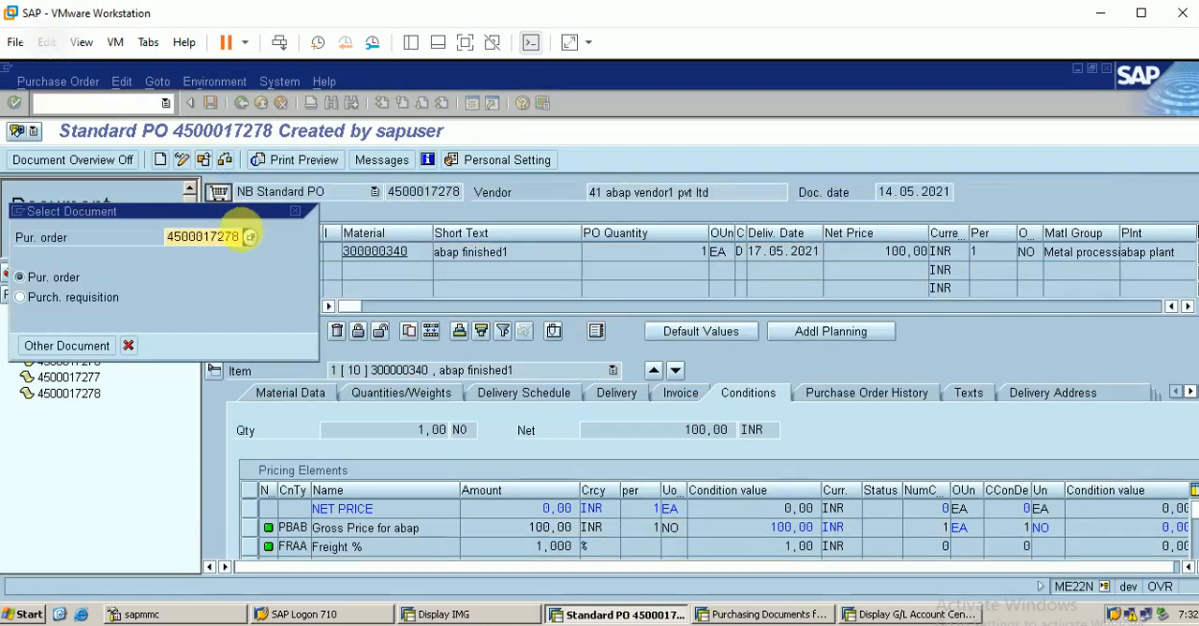
{"action": "key", "text": "BackSpace"}
{"action": "type", "text": "2"}
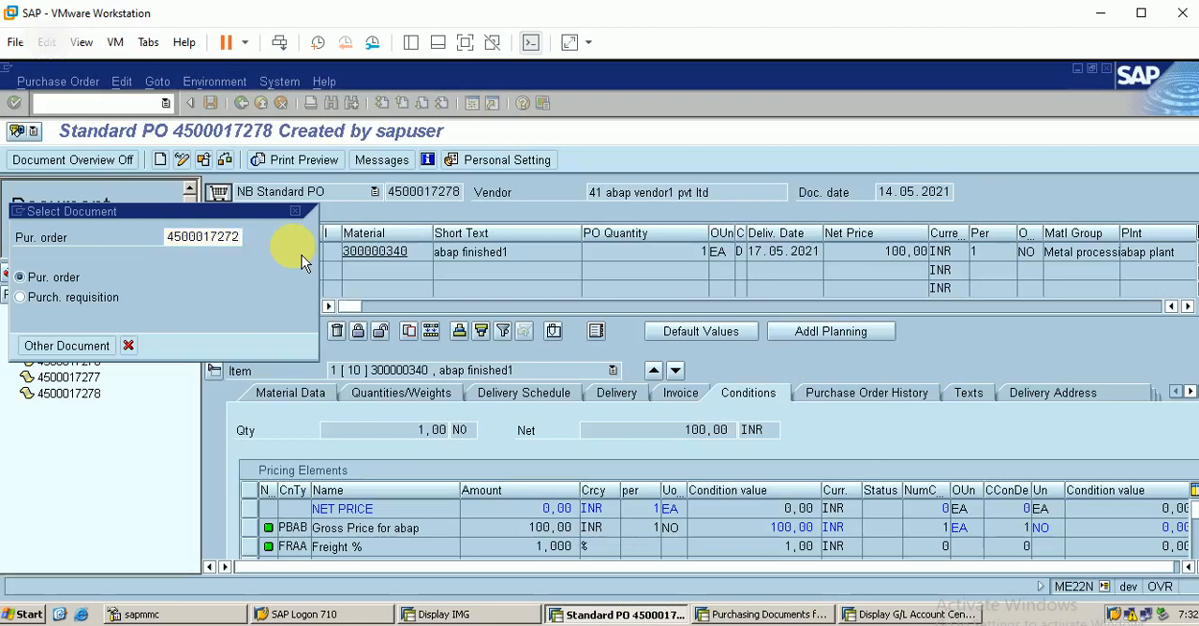
{"action": "key", "text": "Return"}
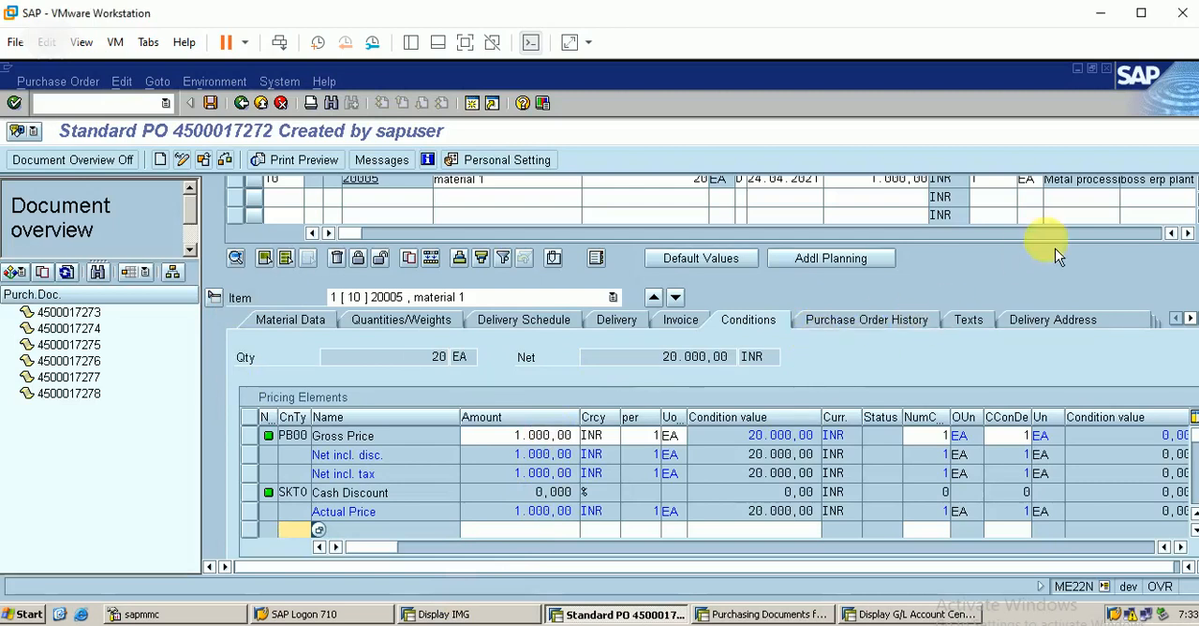
{"action": "left_click", "coordinate": [871, 331]}
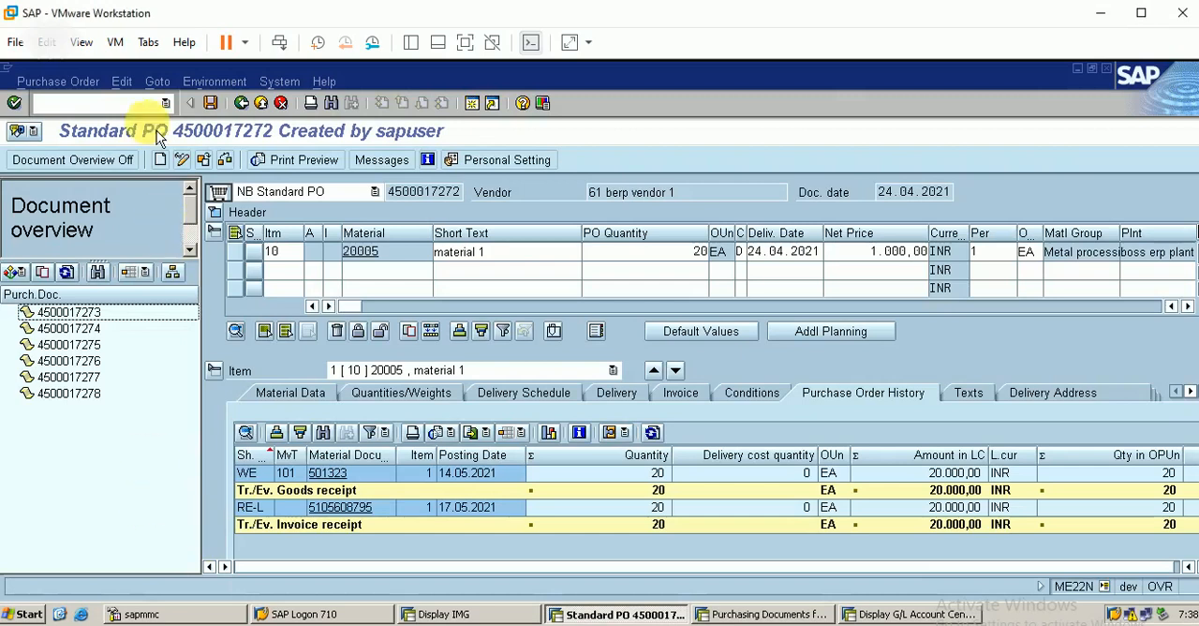
Step: Open incoming invoice entry with transaction MIRO and set the invoice transaction to Subsequent debit
{"action": "left_click", "coordinate": [122, 103]}
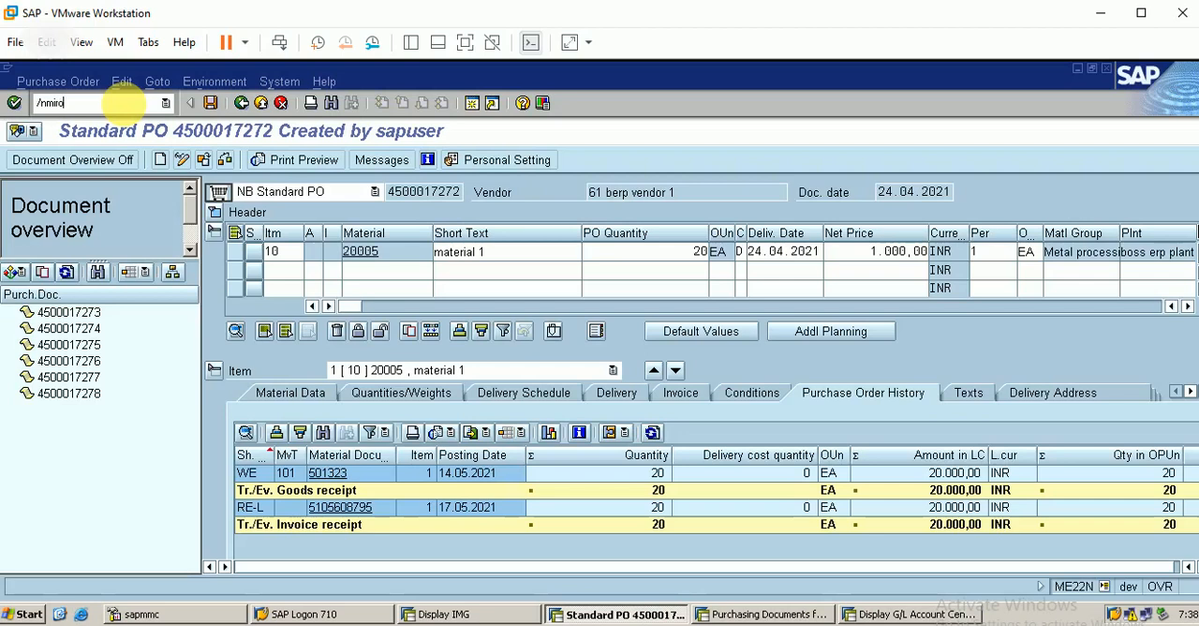
{"action": "key", "text": "Return"}
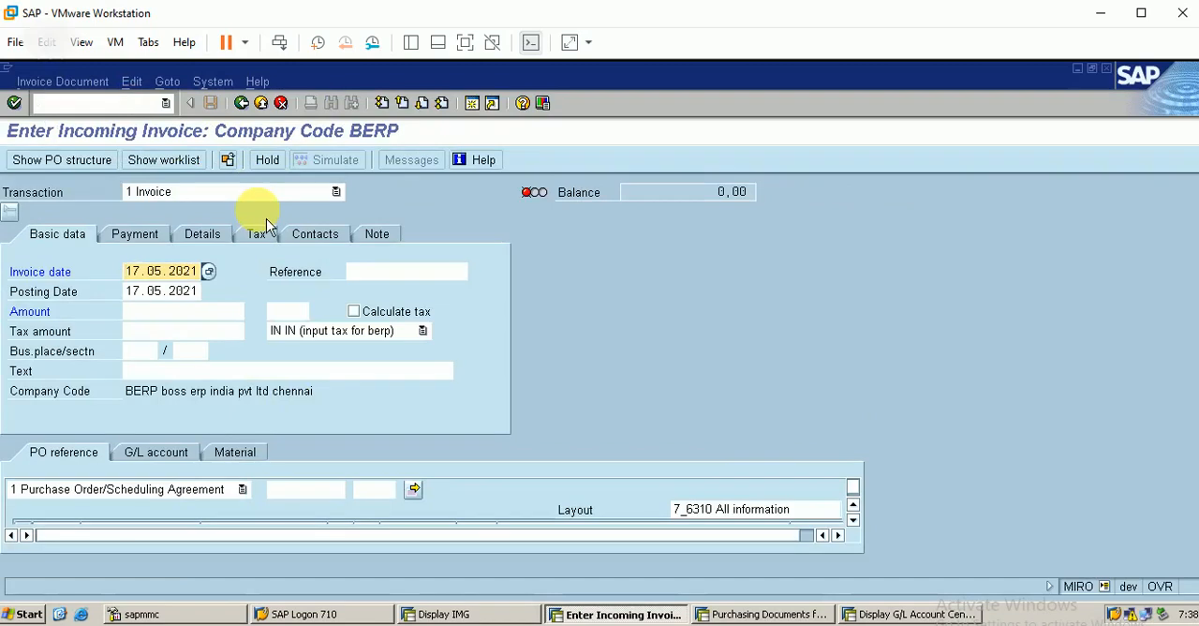
{"action": "left_click", "coordinate": [242, 194]}
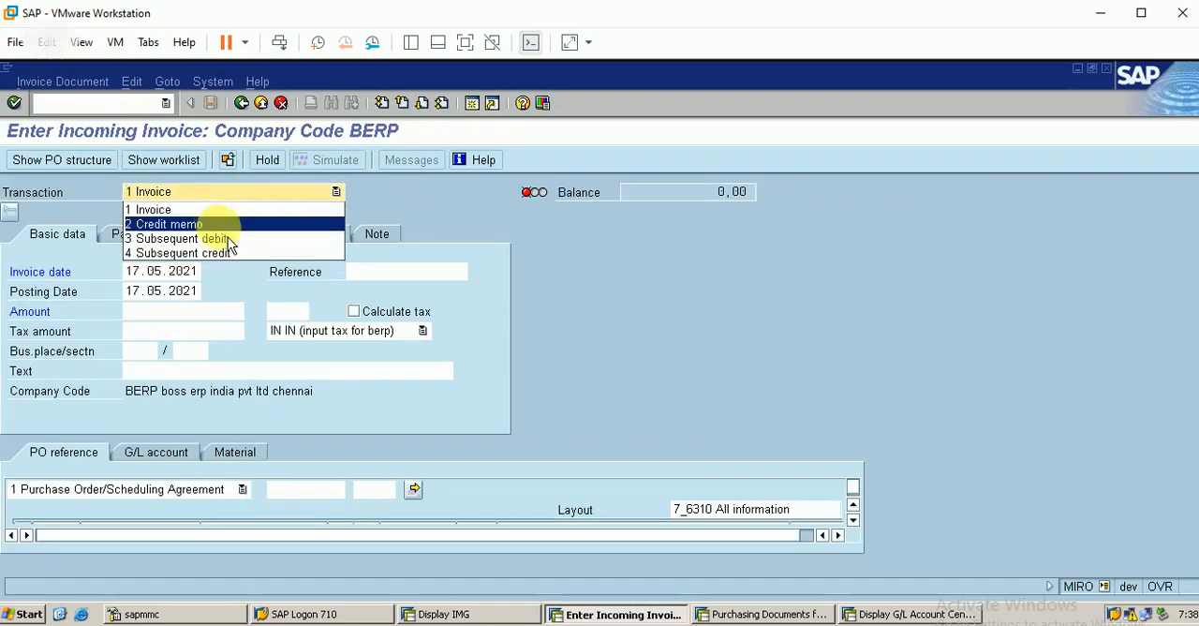
{"action": "left_click", "coordinate": [230, 238]}
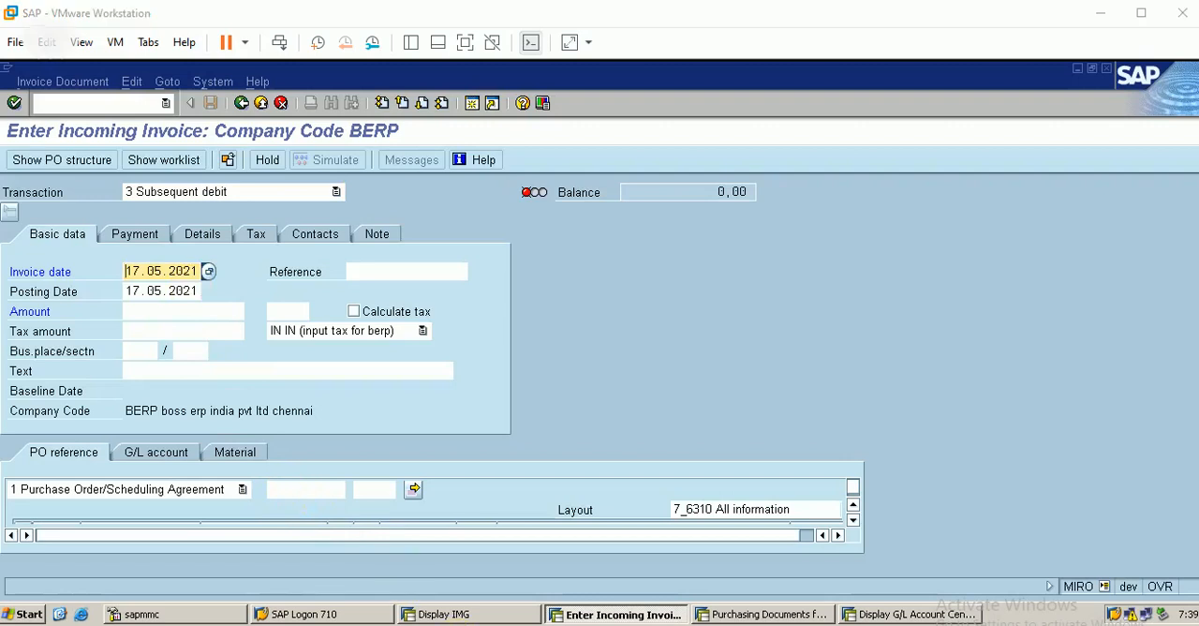
Step: Enter the material 1 purchase order number as the reference to load its item into the subsequent debit
{"action": "left_click", "coordinate": [306, 489]}
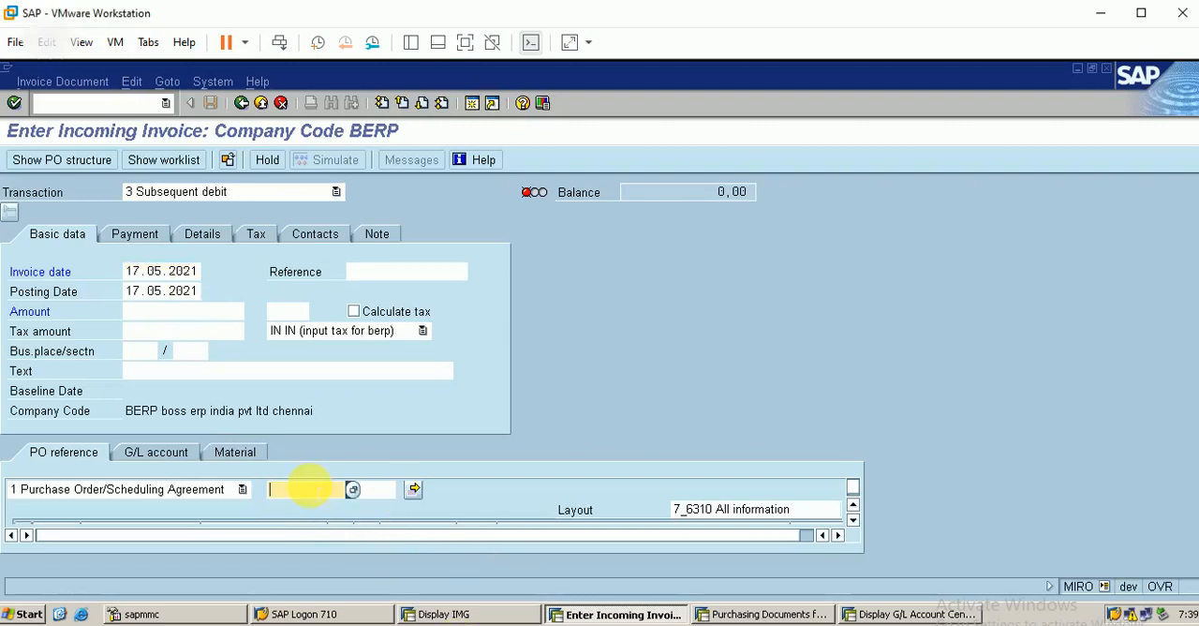
{"action": "type", "text": "45"}
{"action": "key", "text": "Down"}
{"action": "key", "text": "Return"}
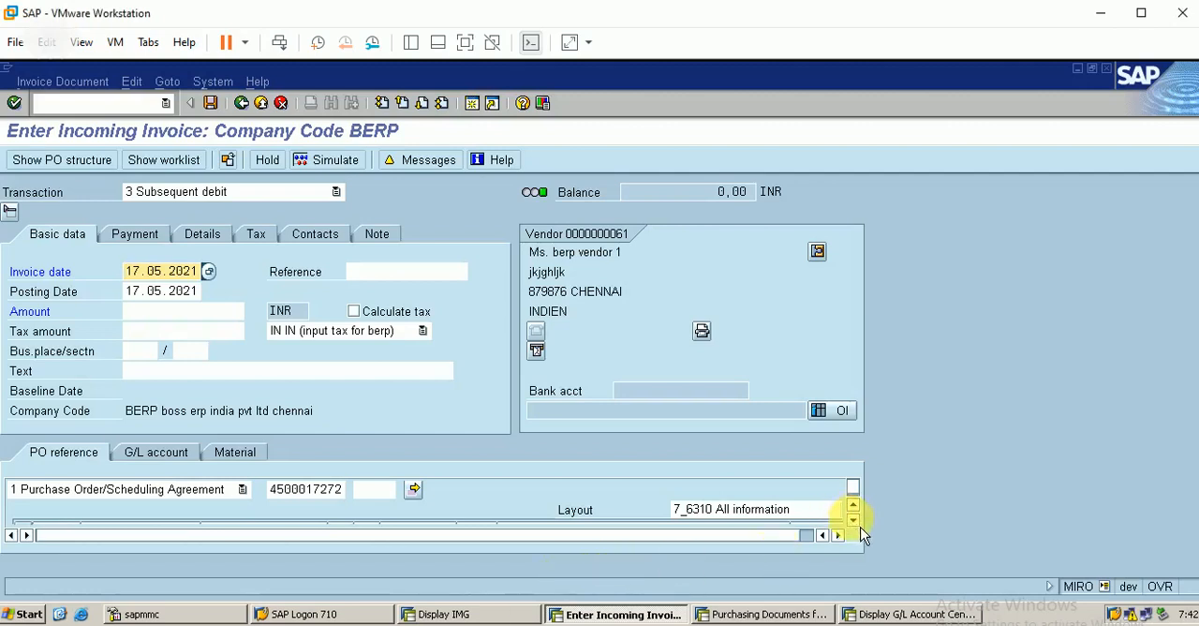
Step: Set the amount of the material 1 item in the subsequent debit to 1000 and submit the entry
{"action": "scroll", "coordinate": [862, 531], "scroll_direction": "down", "scroll_amount": 1}
{"action": "scroll", "coordinate": [862, 535], "scroll_direction": "up", "scroll_amount": 1}
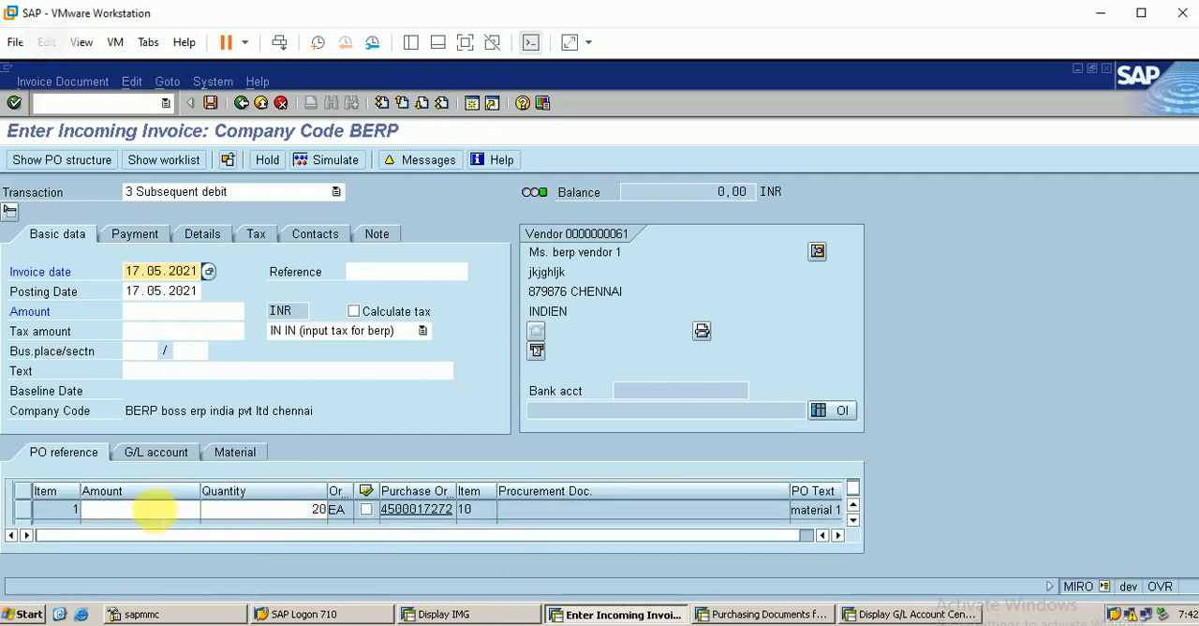
{"action": "left_click", "coordinate": [155, 511]}
{"action": "type", "text": "1000"}
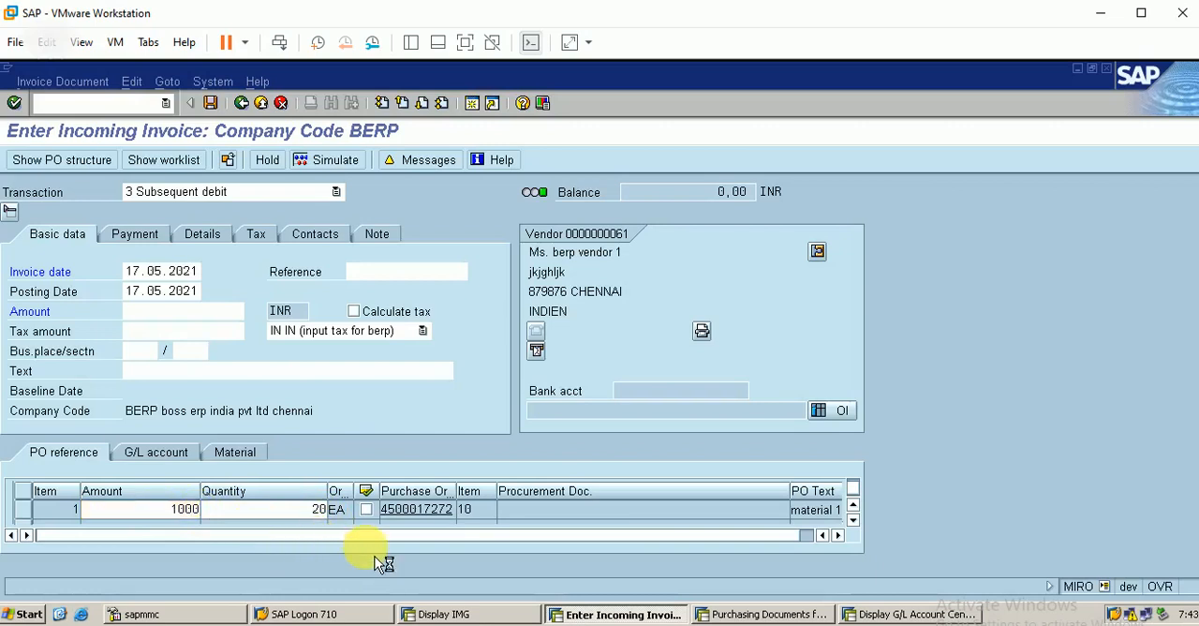
{"action": "key", "text": "Return"}
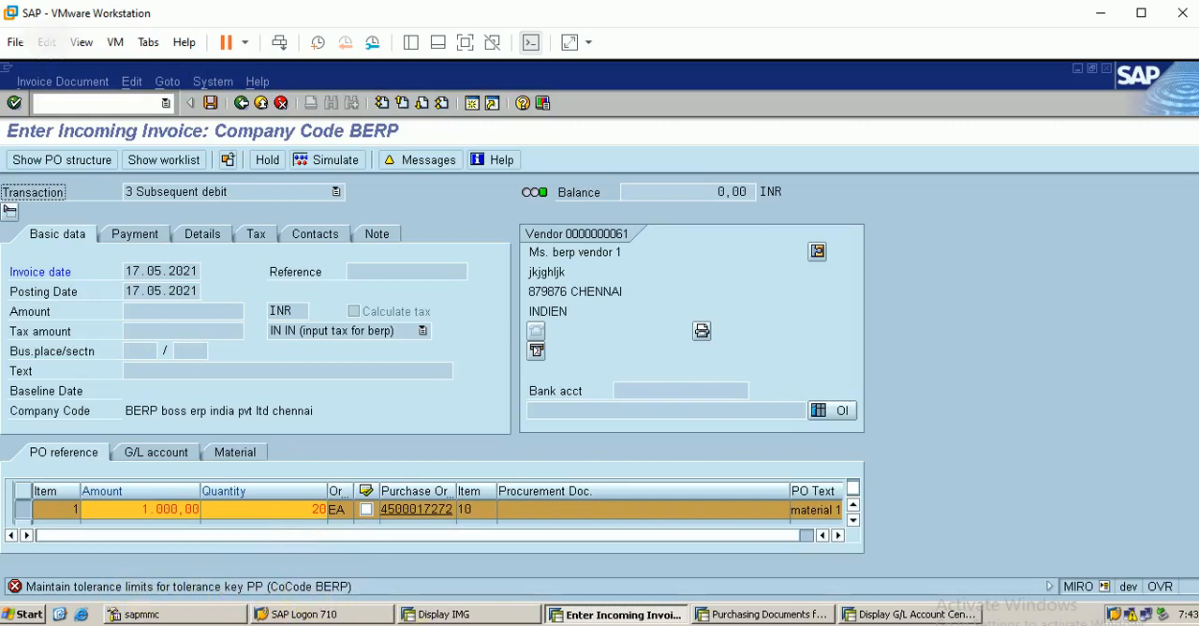
Step: Follow the PP tolerance message's link to the implementation guide, try to open Set Tolerance Limits, and decline displaying the locked data
{"action": "left_click", "coordinate": [466, 582]}
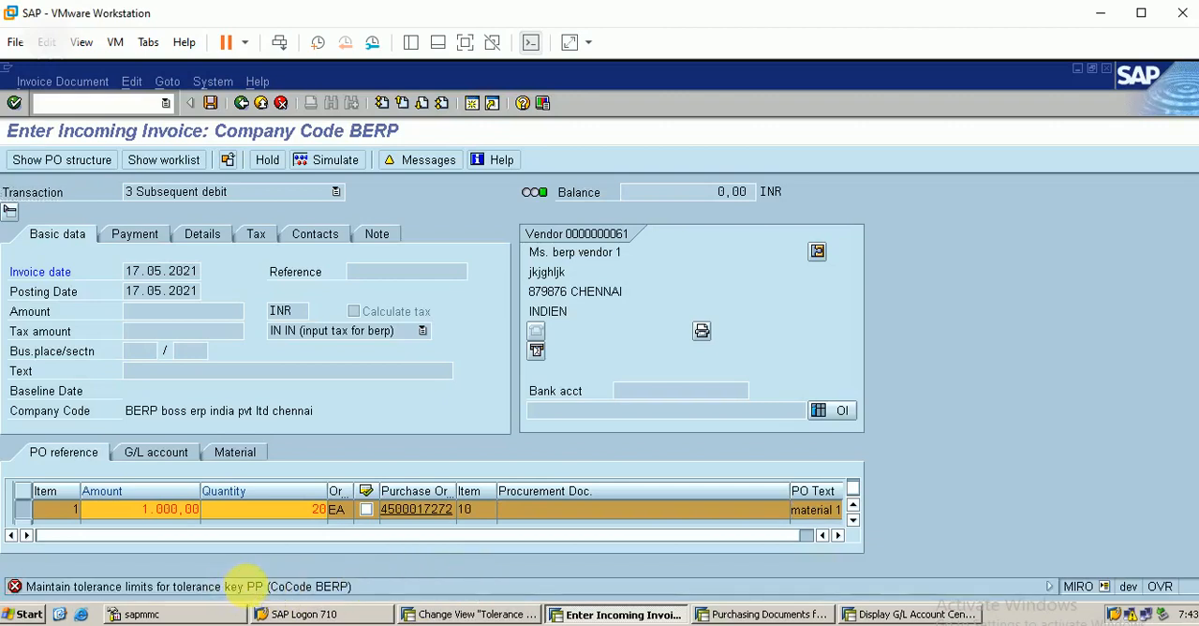
{"action": "double_click", "coordinate": [245, 586]}
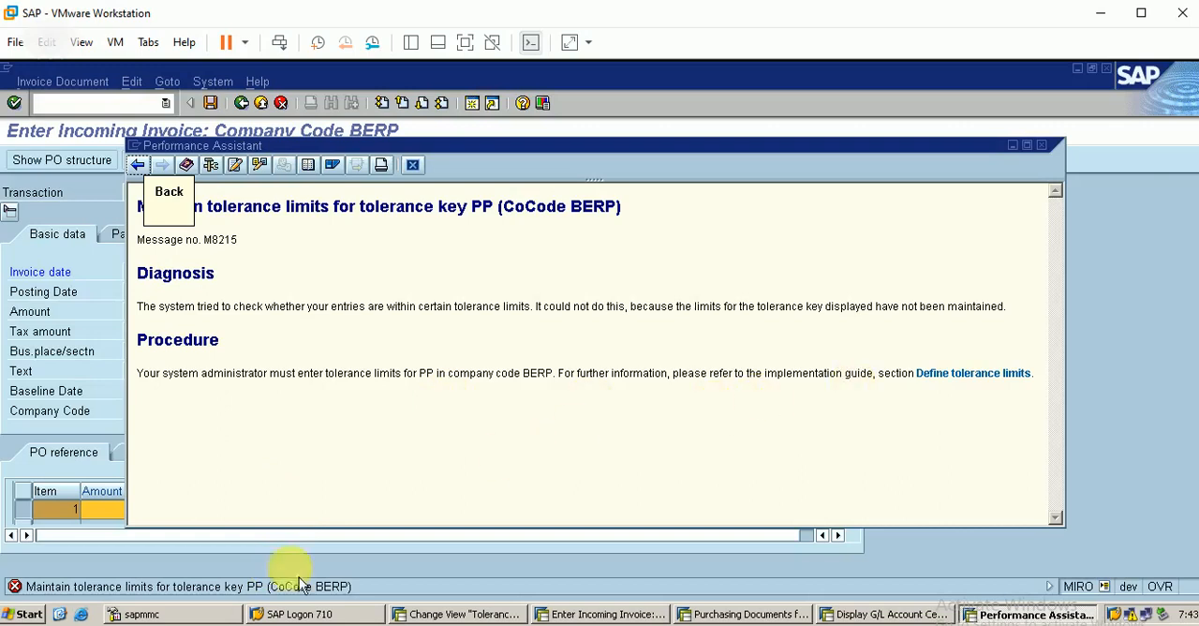
{"action": "left_click", "coordinate": [967, 388]}
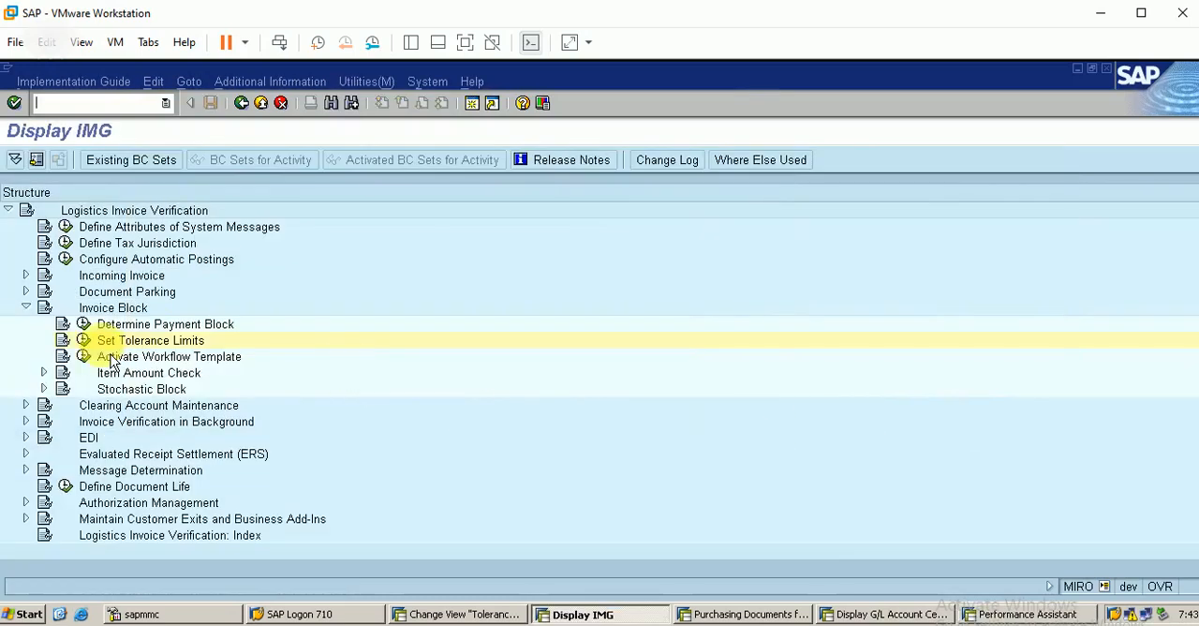
{"action": "left_click", "coordinate": [84, 340]}
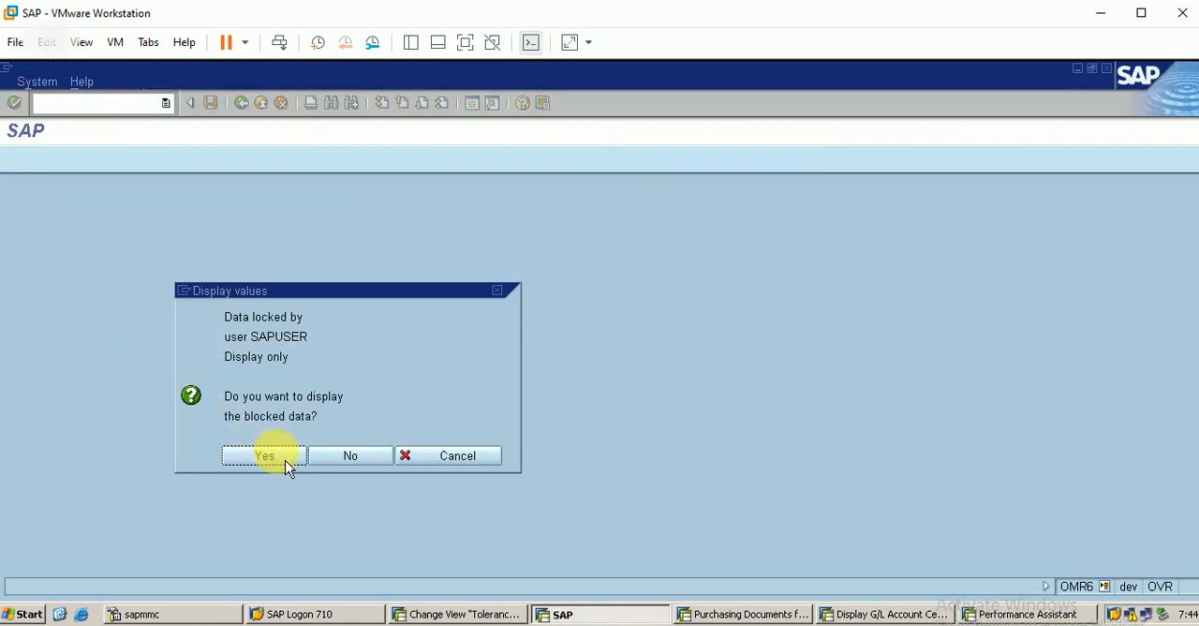
{"action": "left_click", "coordinate": [388, 459]}
Step: Exit the tolerance limits overview in the other session, and reopen Set Tolerance Limits through the message's Define tolerance limits link
{"action": "left_click", "coordinate": [499, 617]}
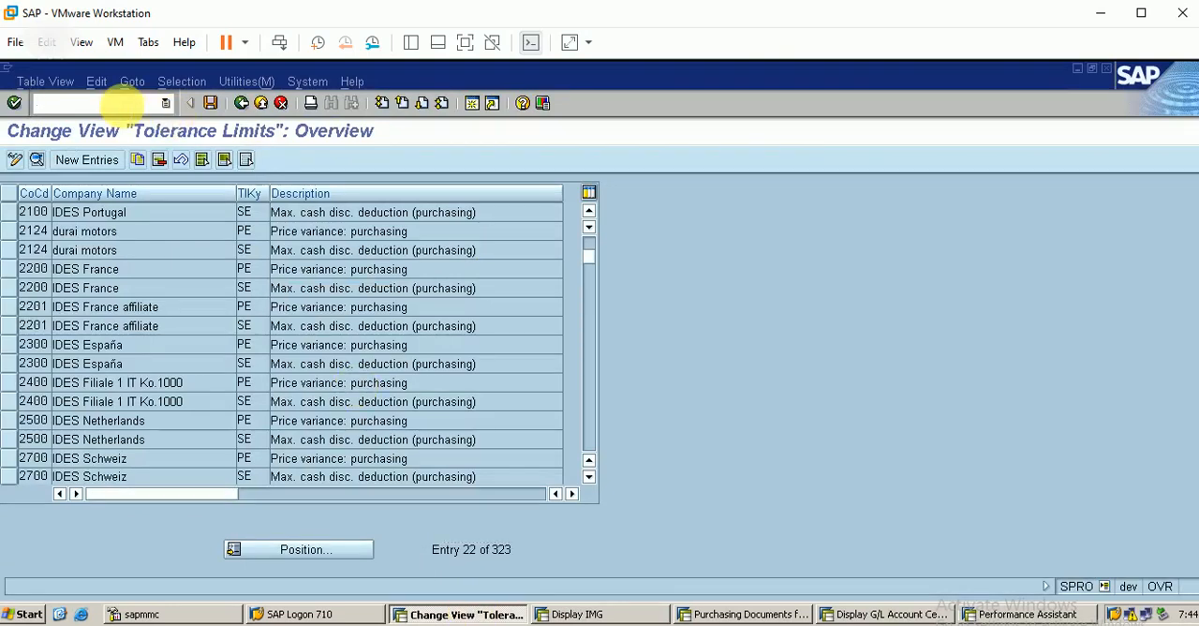
{"action": "key", "text": "Return"}
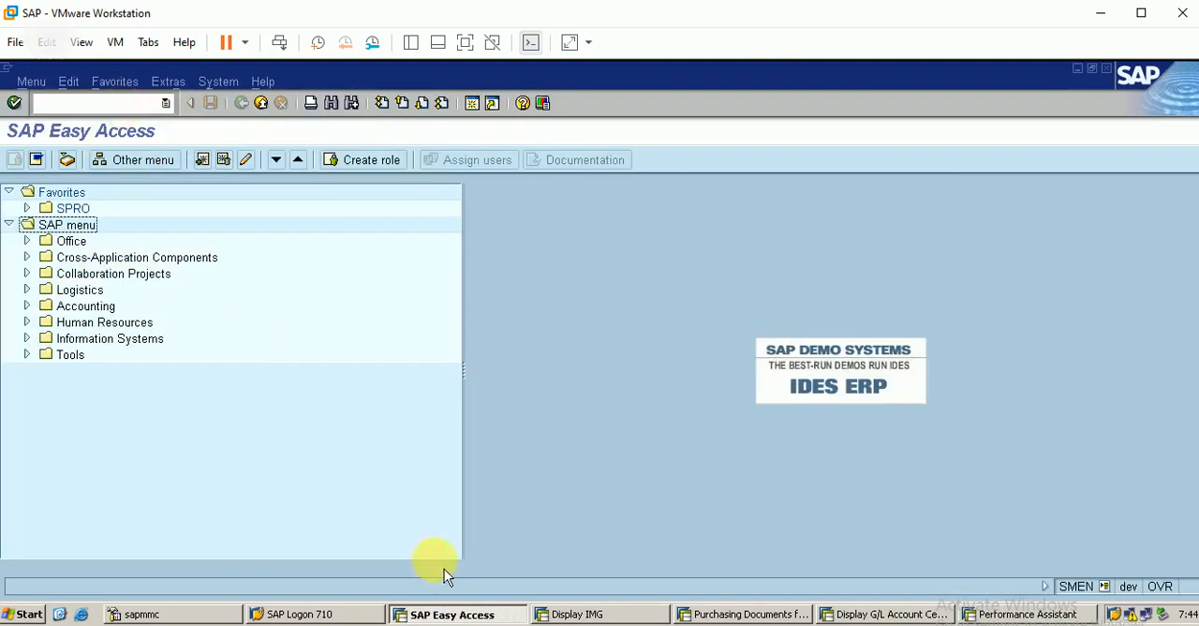
{"action": "left_click", "coordinate": [600, 615]}
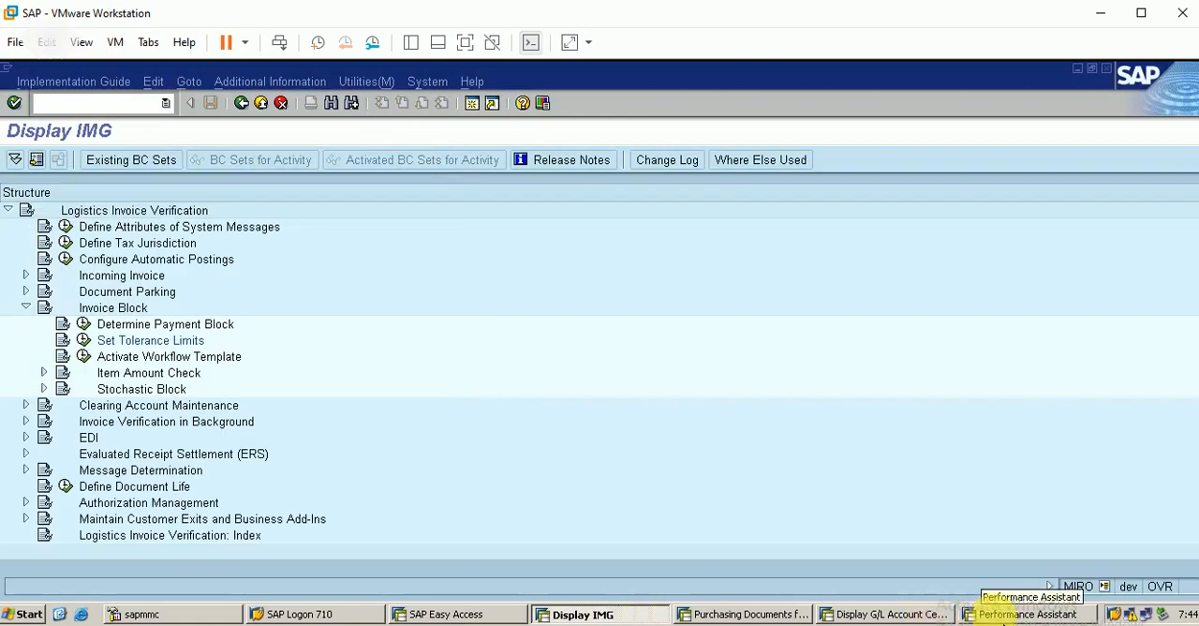
{"action": "left_click", "coordinate": [1021, 615]}
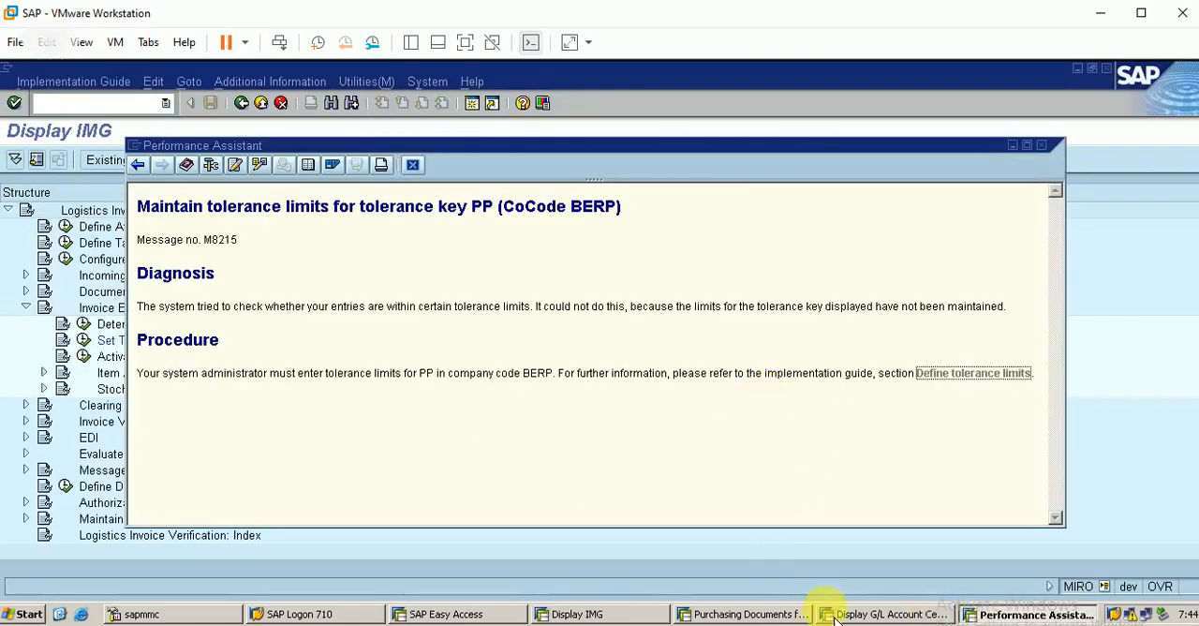
{"action": "left_click", "coordinate": [791, 616]}
{"action": "left_click", "coordinate": [826, 616]}
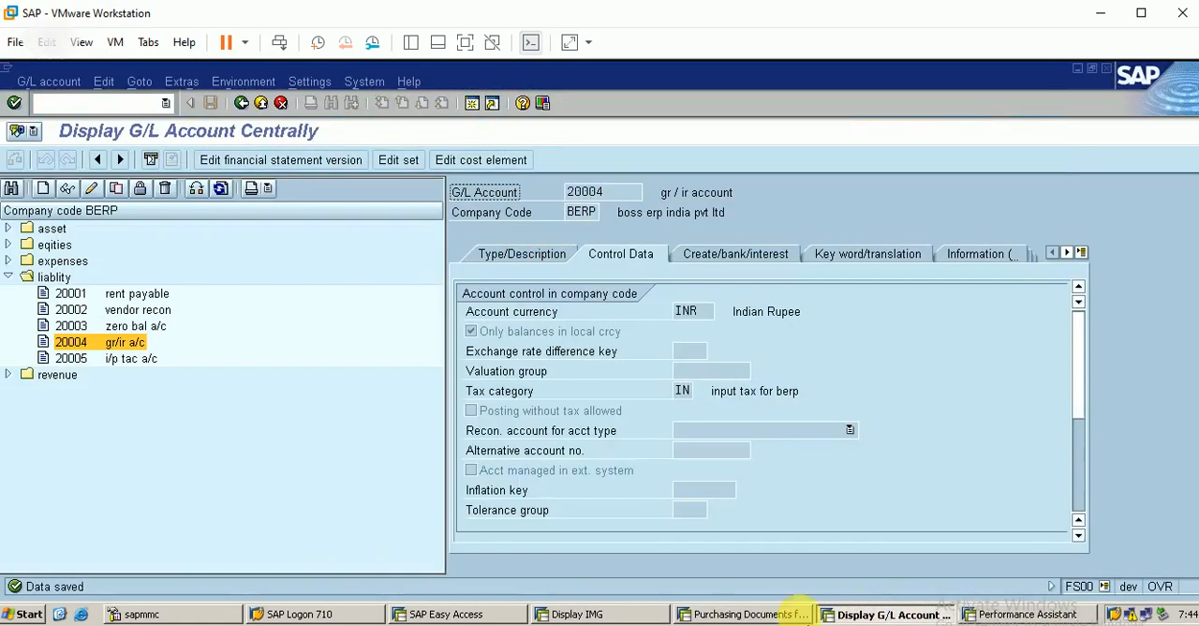
{"action": "left_click", "coordinate": [1007, 615]}
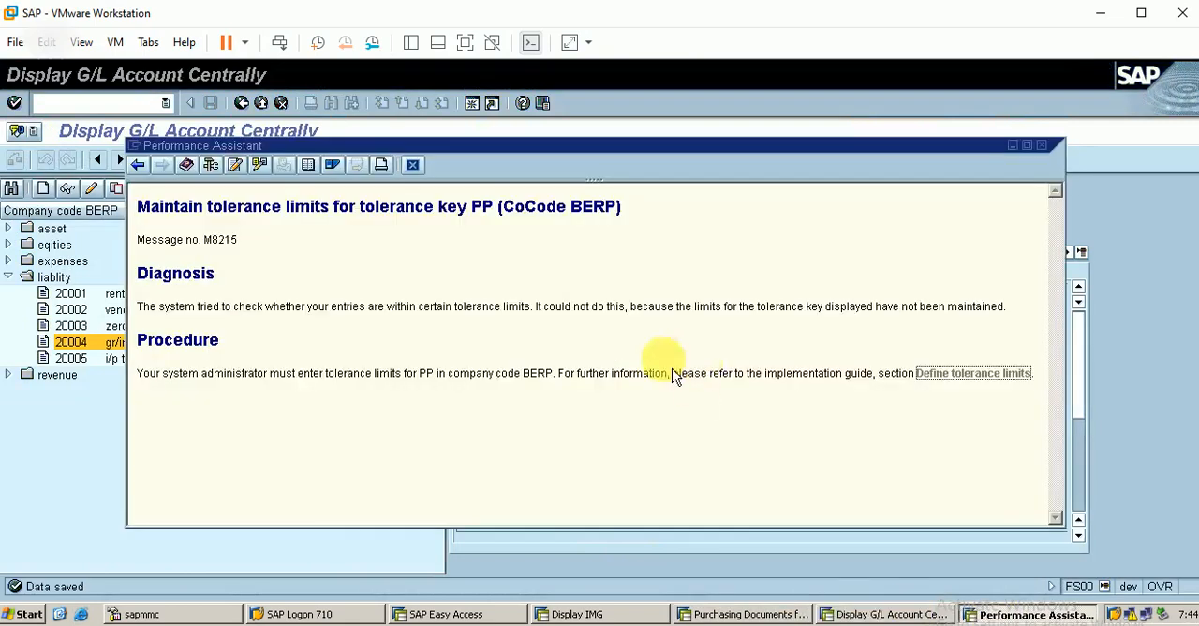
{"action": "left_click", "coordinate": [1012, 384]}
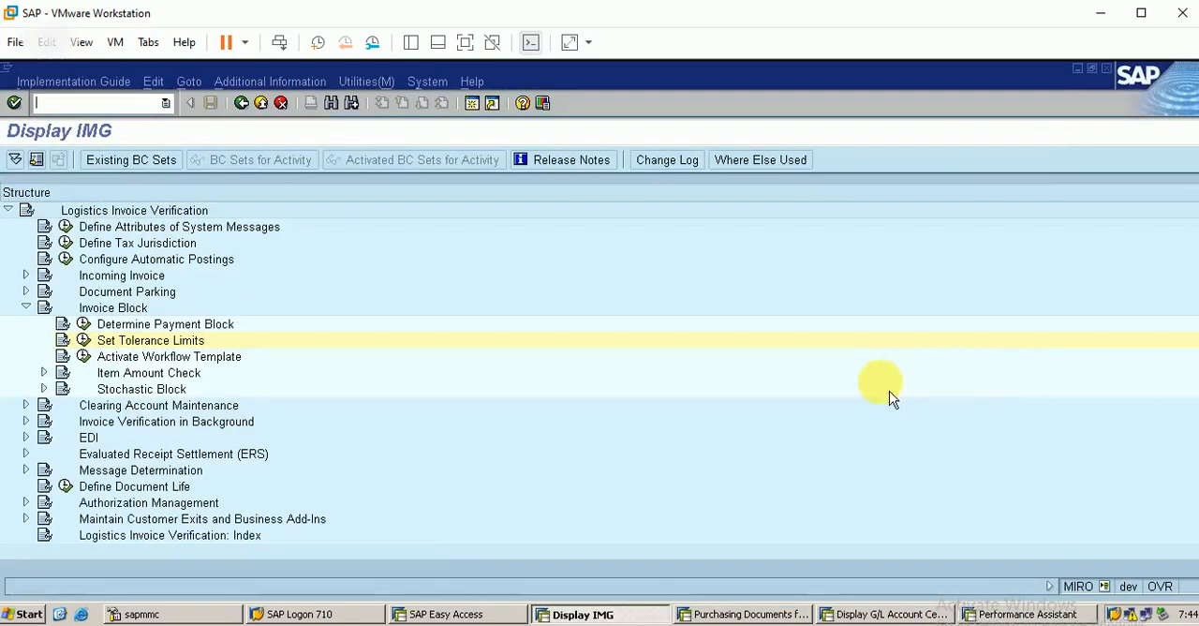
{"action": "left_click", "coordinate": [83, 341]}
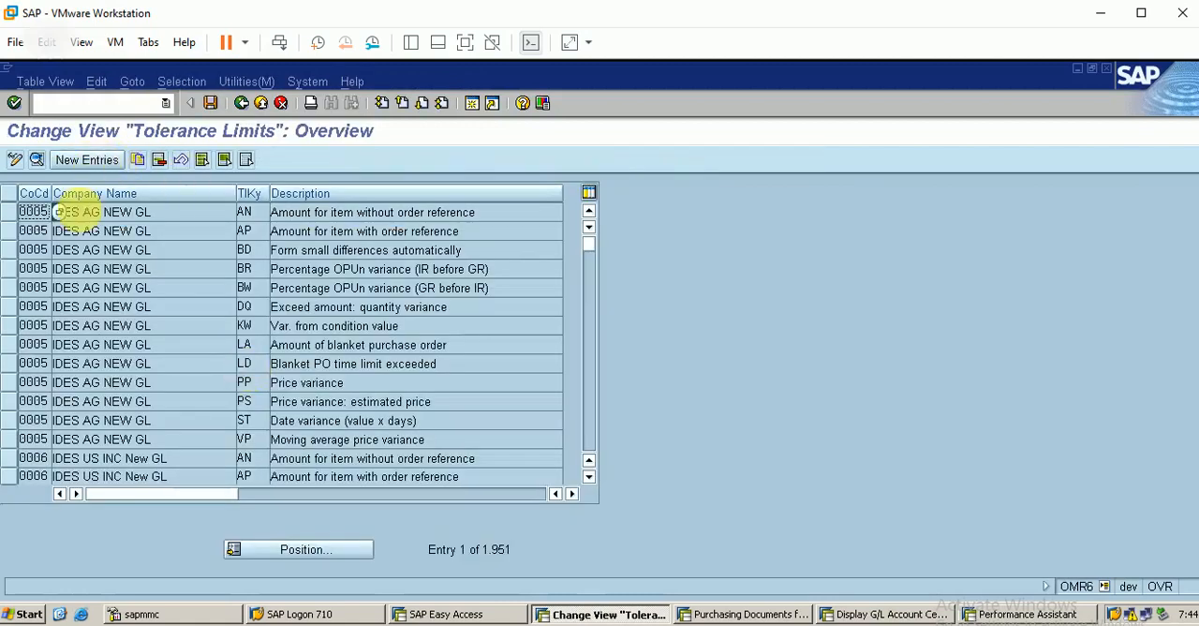
Step: Copy the AN and PP tolerance entries of company code 0005, assigning company code BERP to the AN copy
{"action": "left_click", "coordinate": [21, 216]}
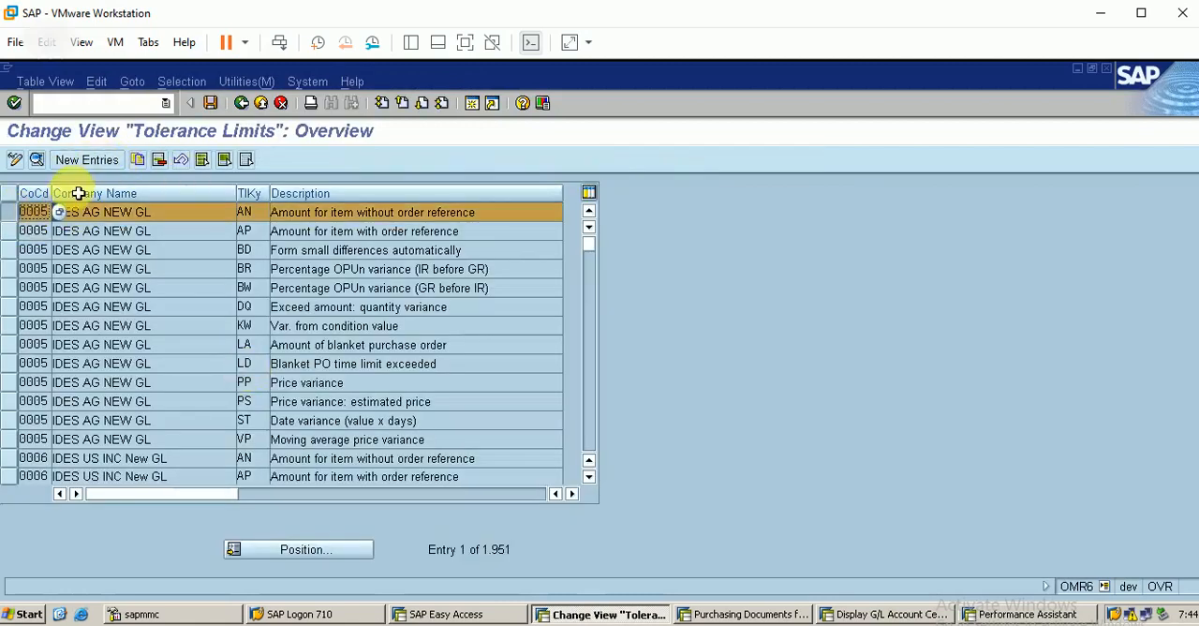
{"action": "left_click", "coordinate": [137, 160]}
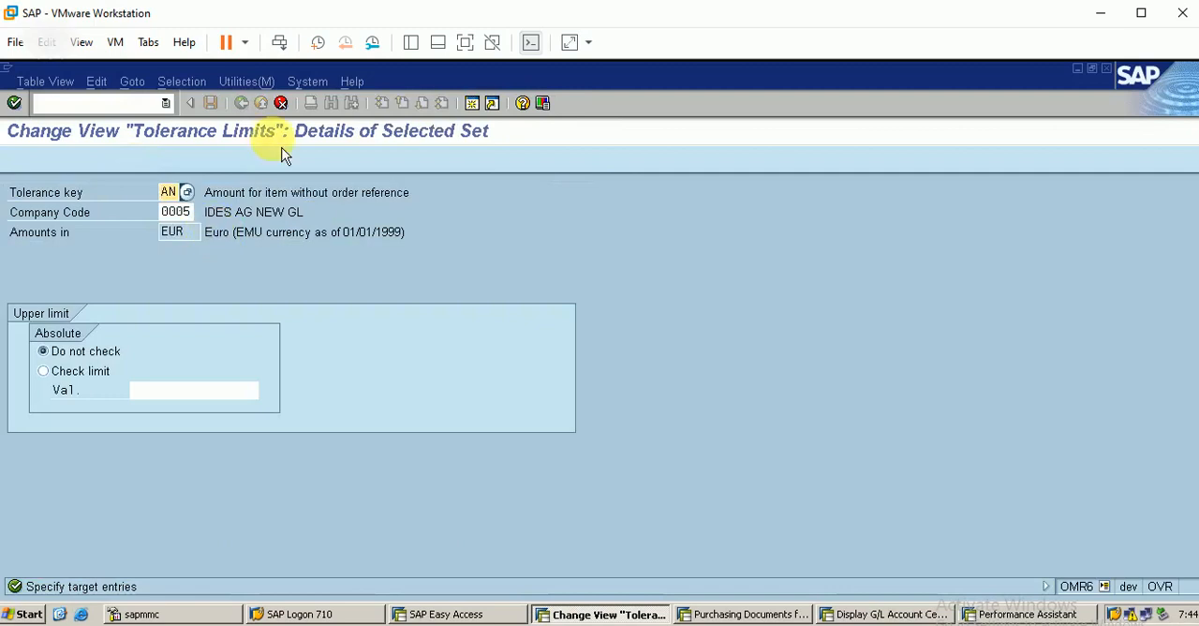
{"action": "left_click", "coordinate": [281, 103]}
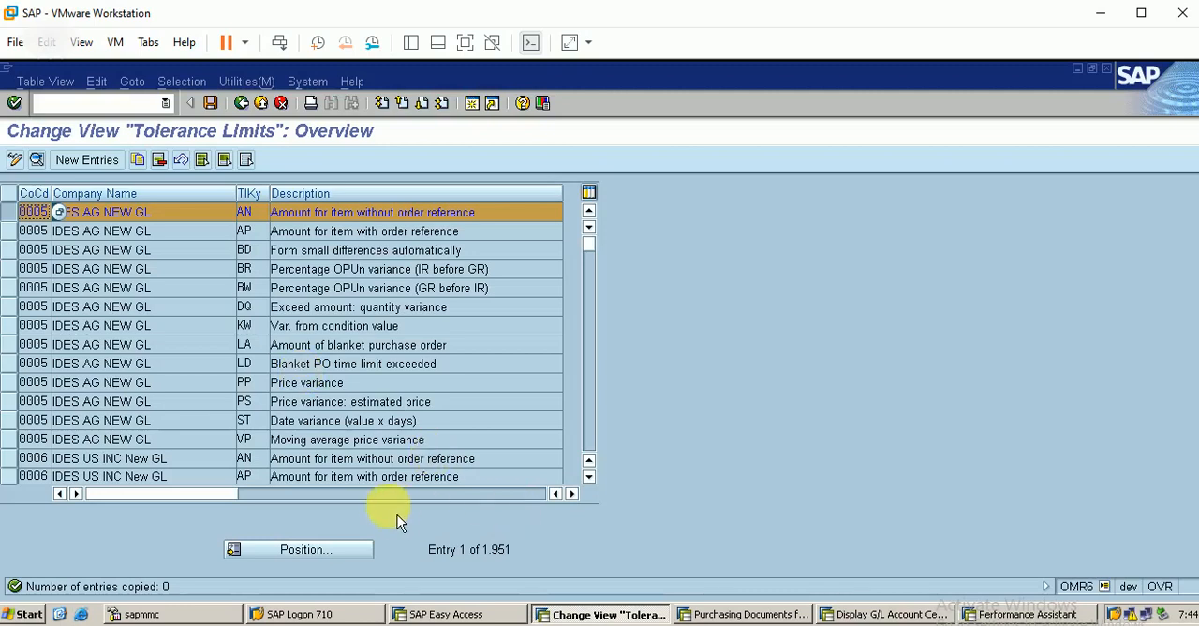
{"action": "left_click", "coordinate": [588, 477]}
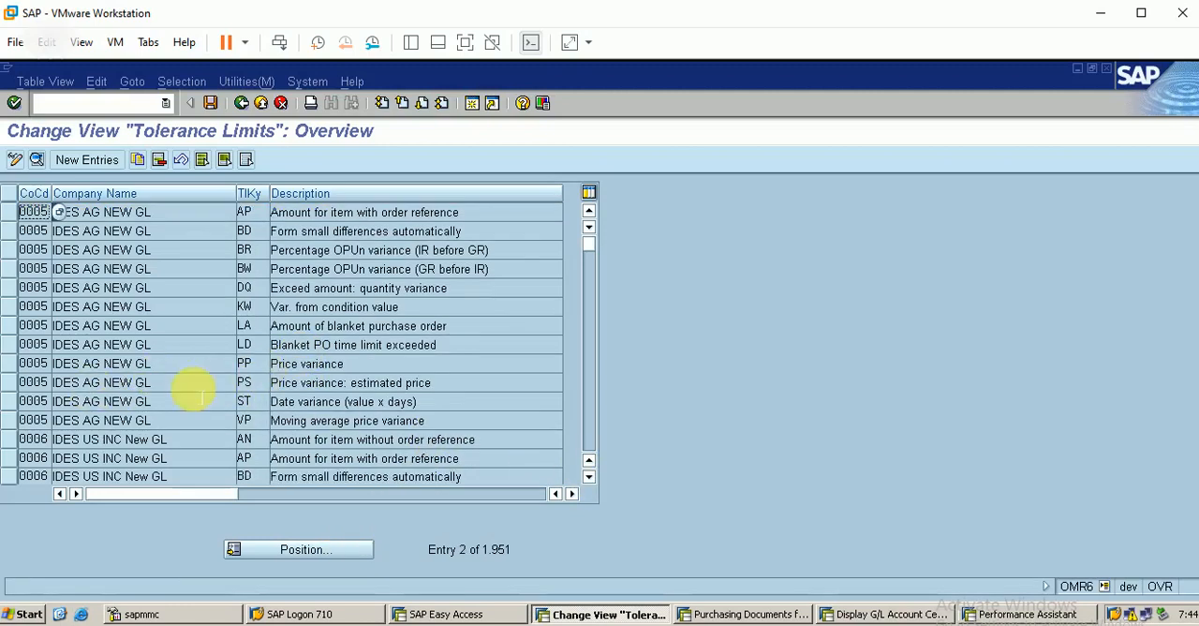
{"action": "left_click", "coordinate": [26, 367]}
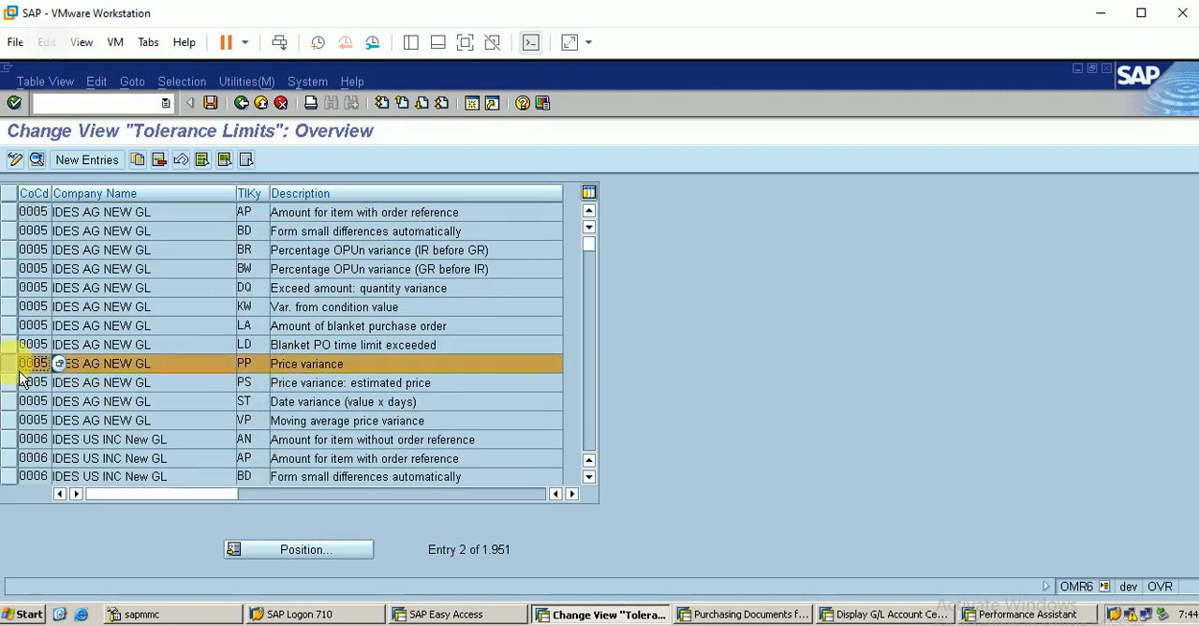
{"action": "left_click", "coordinate": [138, 161]}
{"action": "left_click", "coordinate": [182, 212]}
{"action": "key", "text": "BackSpace"}
{"action": "key", "text": "BackSpace"}
{"action": "key", "text": "BackSpace"}
{"action": "type", "text": "berp"}
{"action": "key", "text": "Return"}
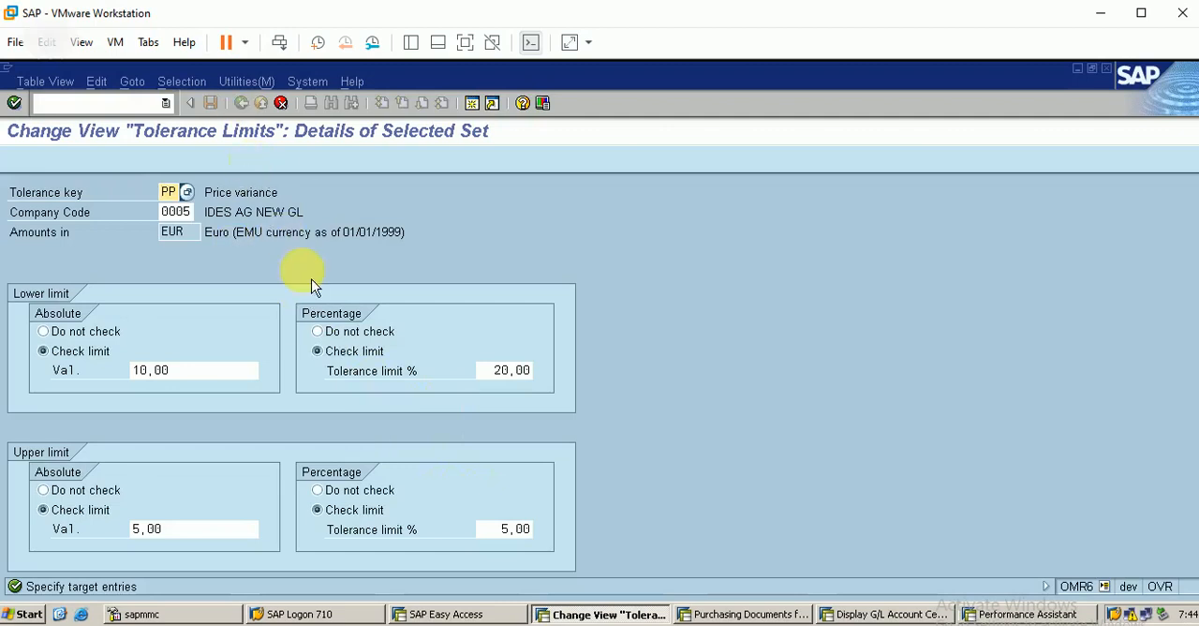
Step: Assign company code BERP to the PP price variance copy and save the entries under customizing request DEVK900057
{"action": "left_click", "coordinate": [181, 212]}
{"action": "key", "text": "BackSpace"}
{"action": "type", "text": "berp"}
{"action": "key", "text": "Return"}
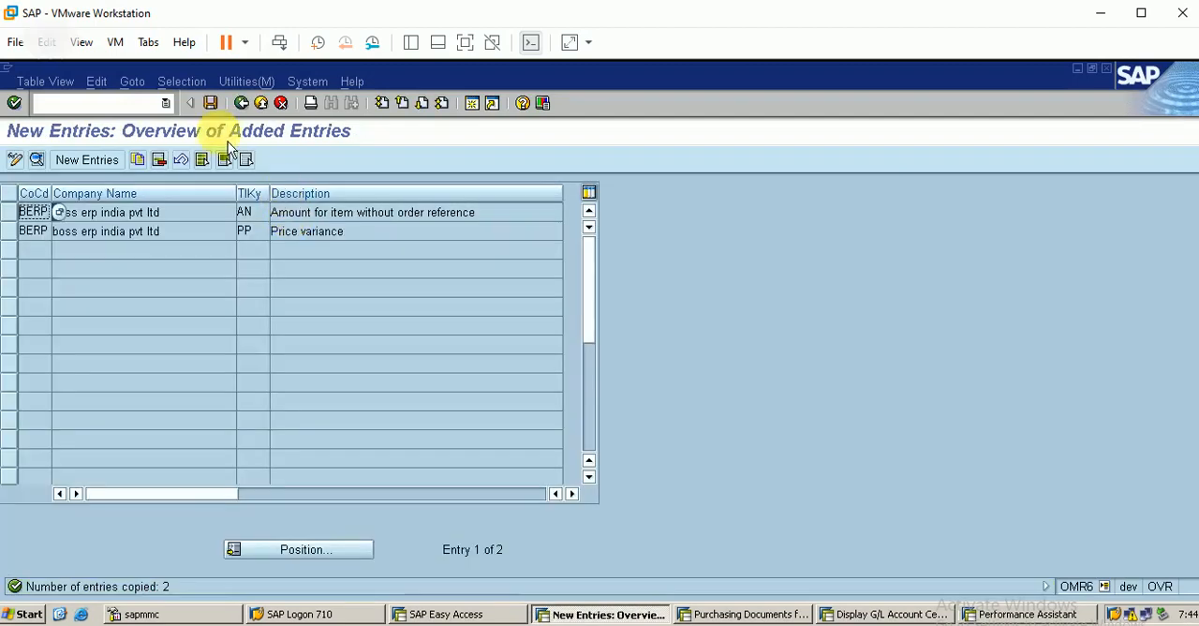
{"action": "left_click", "coordinate": [210, 103]}
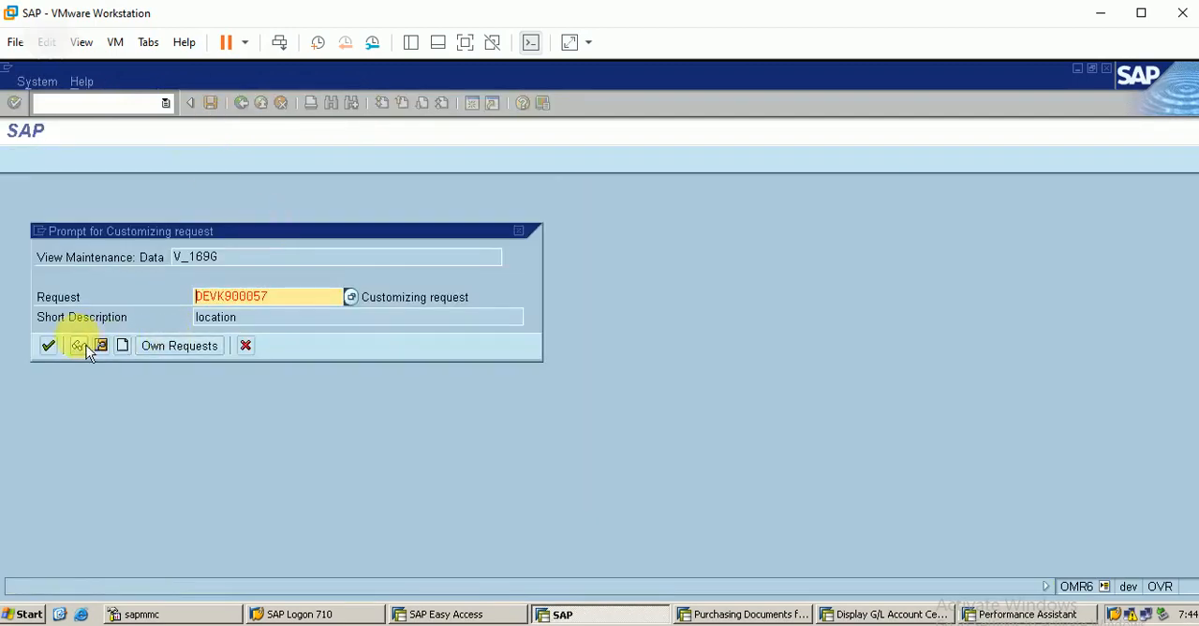
{"action": "left_click", "coordinate": [51, 347]}
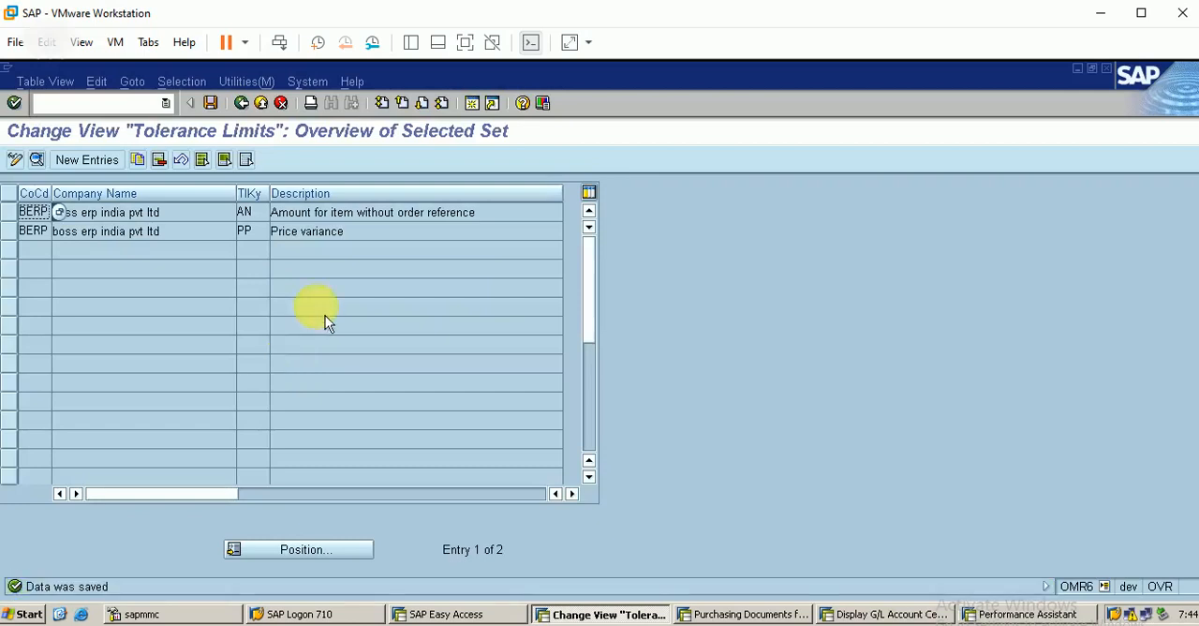
Step: Leave the tolerance limits overview, close the tolerance message's help, and recheck the subsequent debit entries
{"action": "left_click", "coordinate": [248, 111]}
{"action": "left_click", "coordinate": [249, 110]}
{"action": "left_click", "coordinate": [249, 111]}
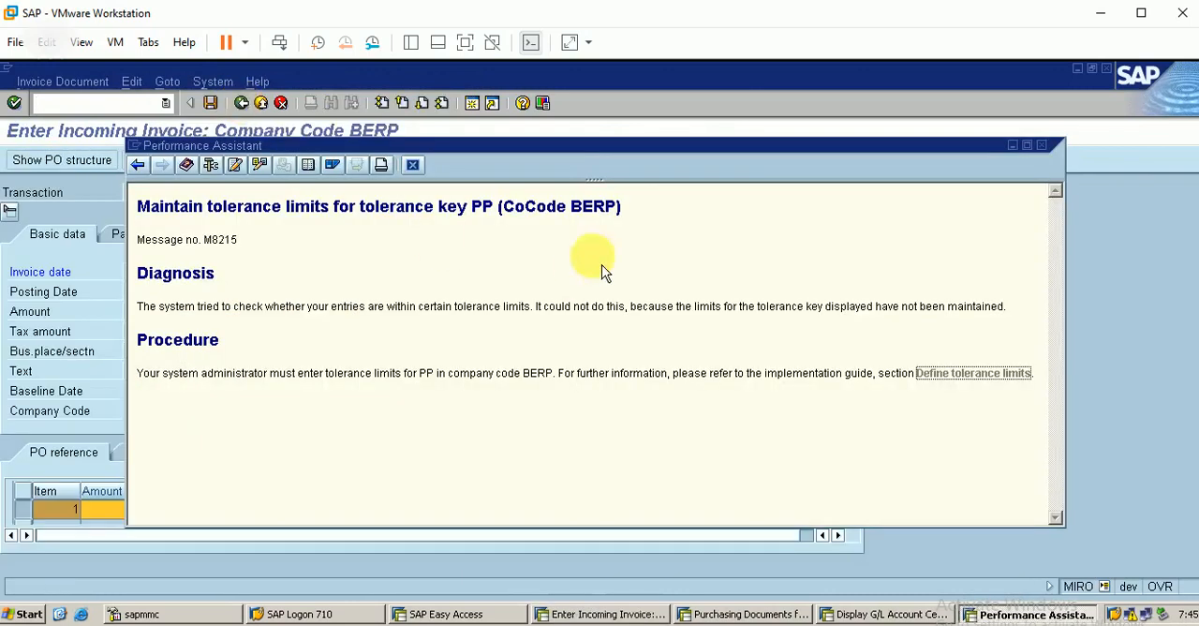
{"action": "left_click", "coordinate": [412, 166]}
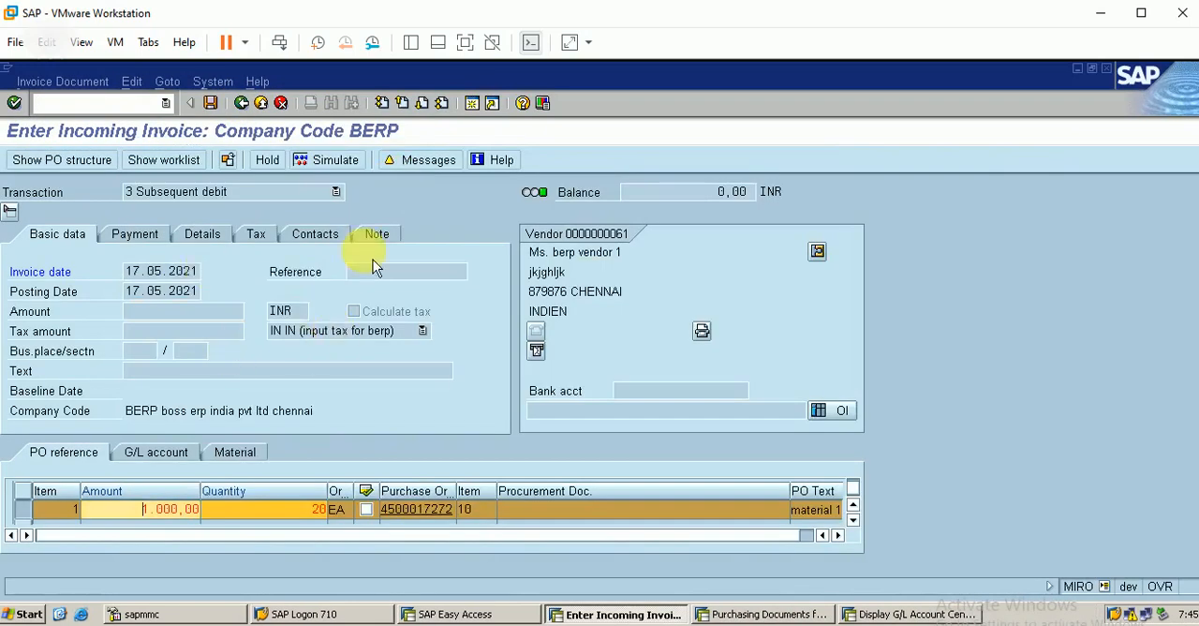
{"action": "key", "text": "Return"}
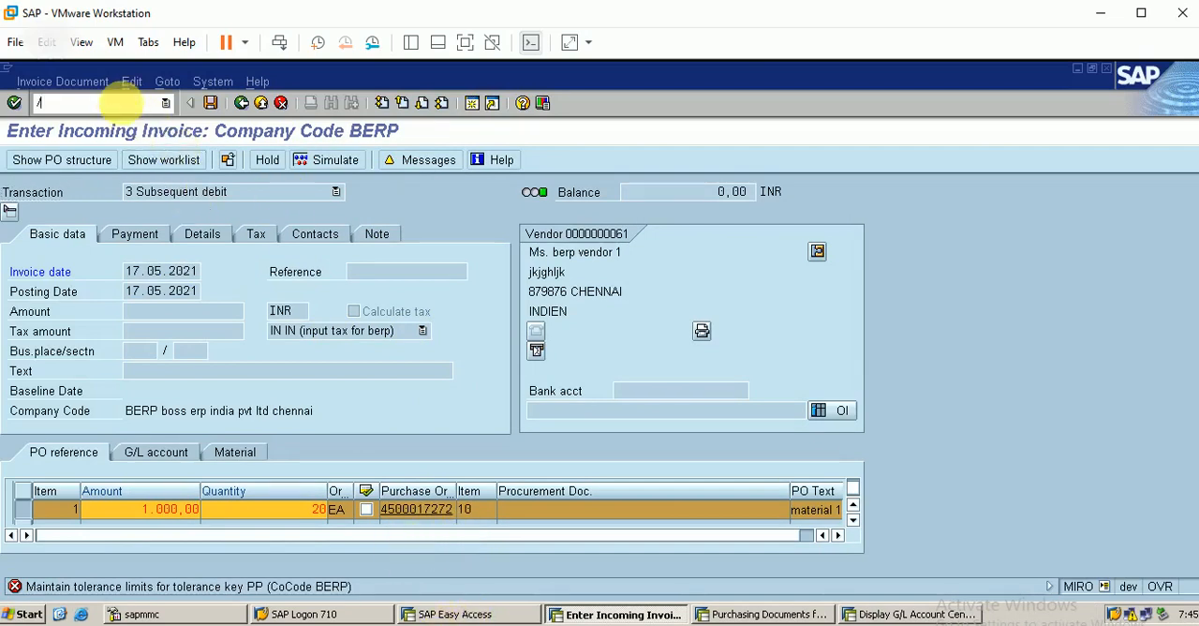
Step: Abandon the current subsequent debit entry and restart the incoming invoice transaction MIRO
{"action": "left_click", "coordinate": [122, 103]}
{"action": "type", "text": "/n"}
{"action": "key", "text": "Return"}
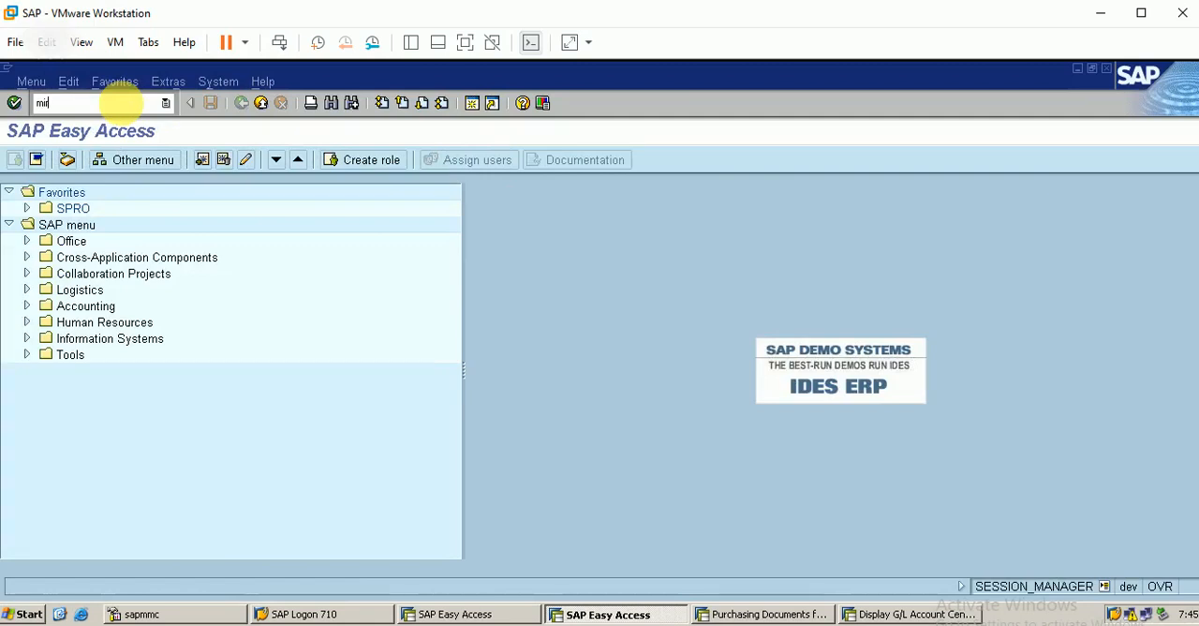
{"action": "key", "text": "Return"}
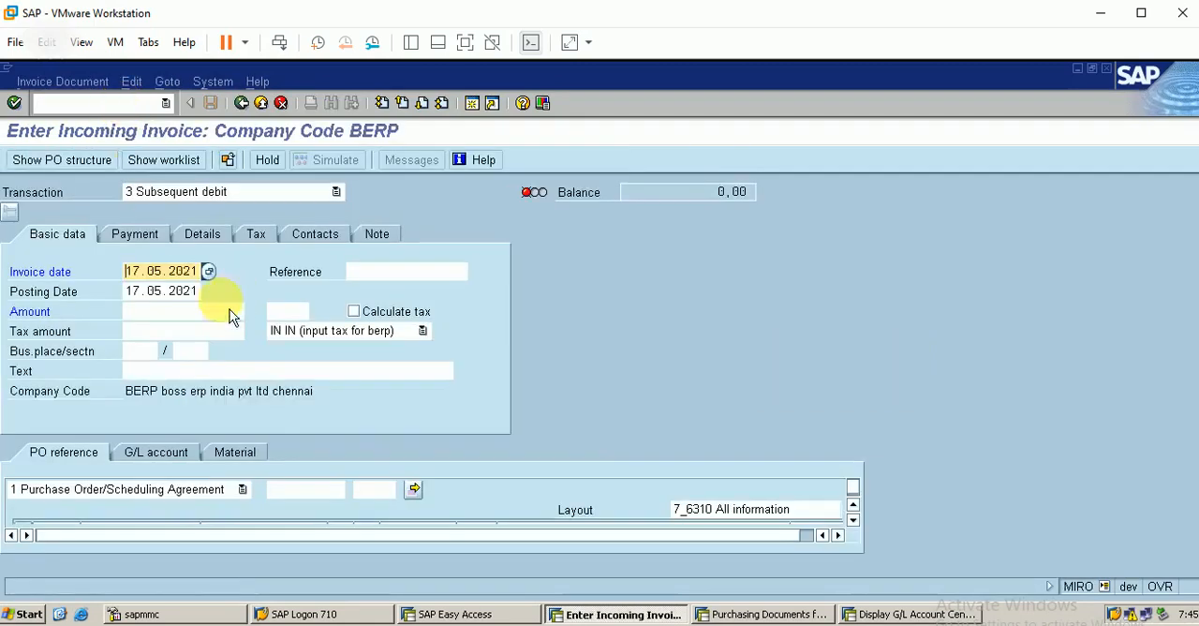
Step: Load the berp vendor 1 purchase order for material 1 into the subsequent debit and display its item
{"action": "left_click", "coordinate": [281, 489]}
{"action": "type", "text": "4"}
{"action": "key", "text": "Down"}
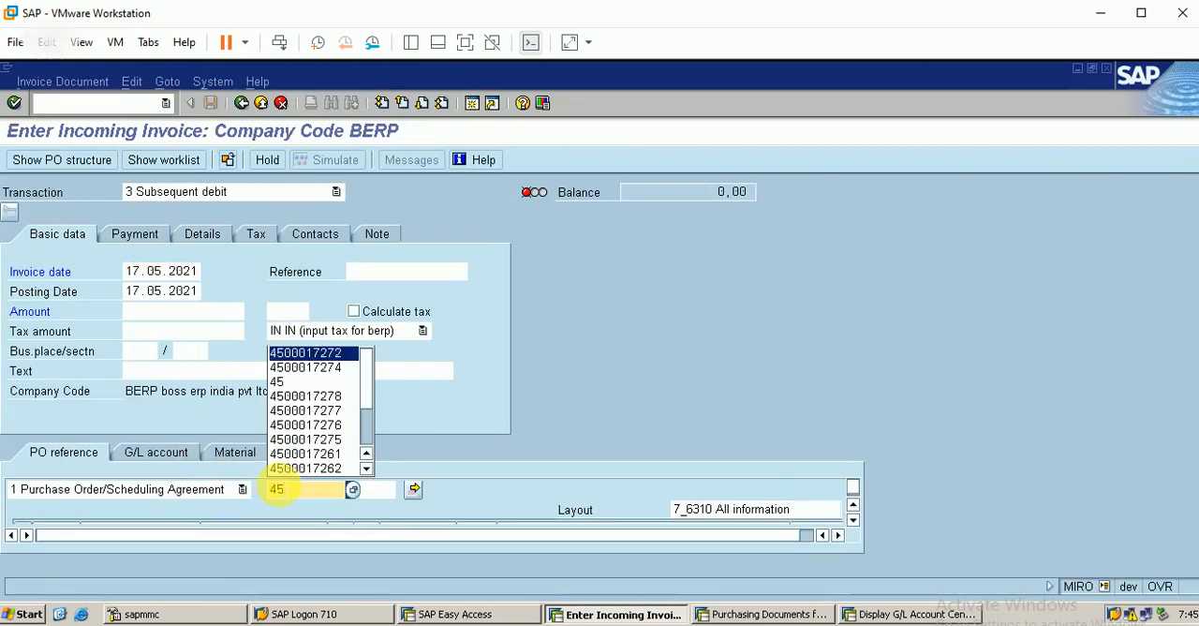
{"action": "key", "text": "Return"}
{"action": "key", "text": "Return"}
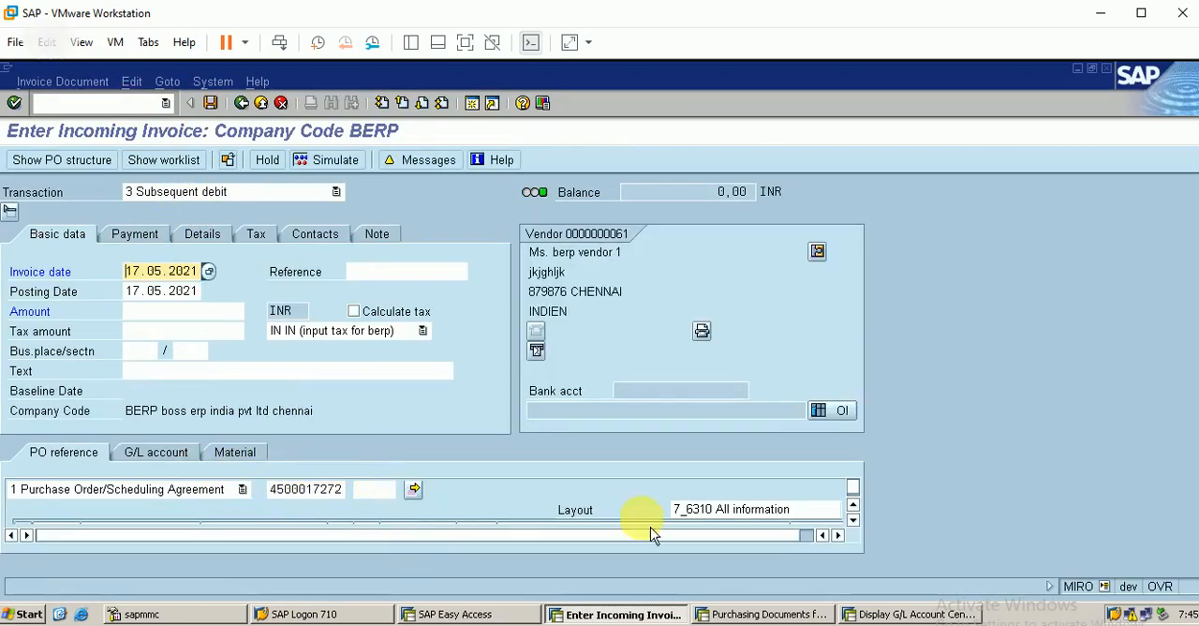
{"action": "left_click", "coordinate": [855, 522]}
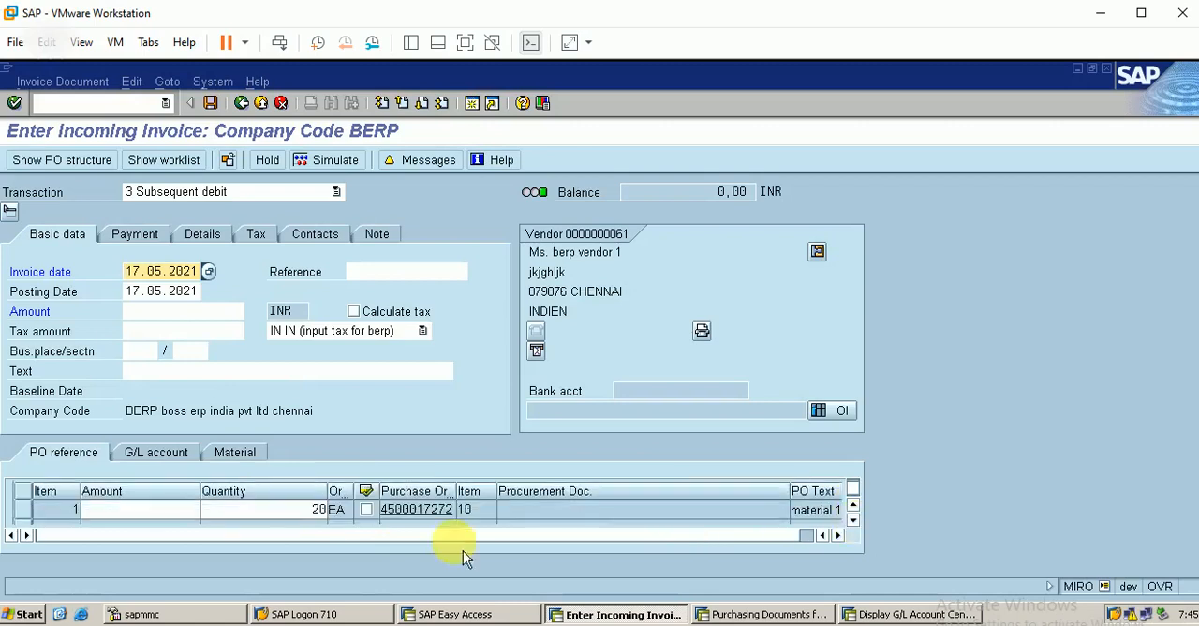
Step: Set the subsequent debit item's amount to 1000 and the payment baseline date to 17.5.2021
{"action": "left_click", "coordinate": [185, 509]}
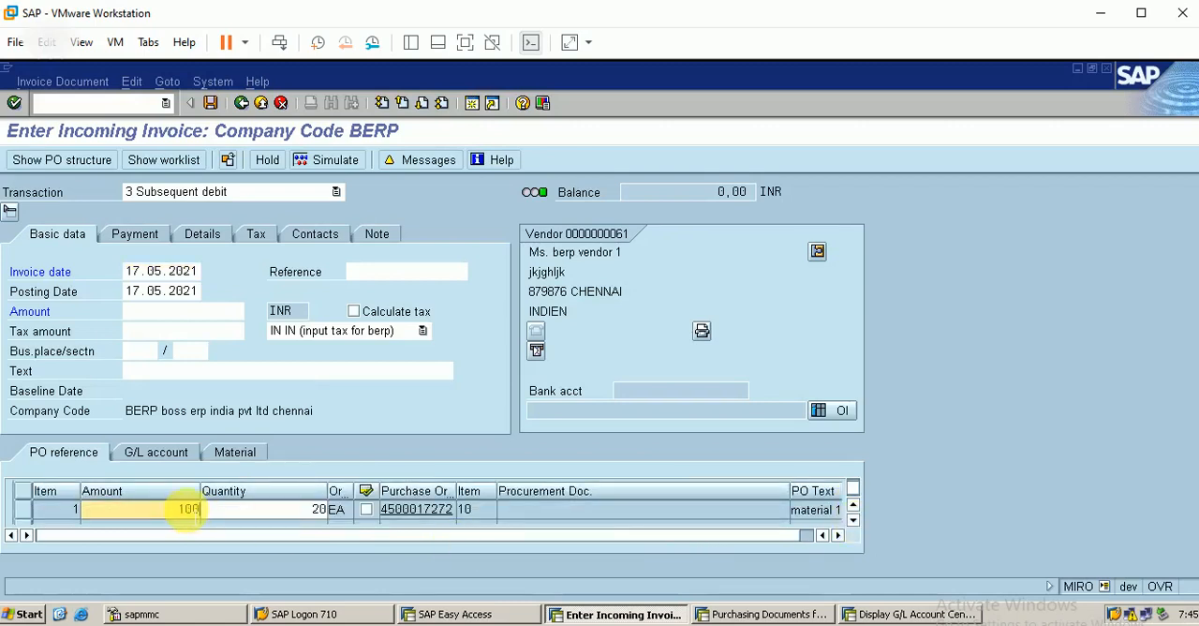
{"action": "key", "text": "Return"}
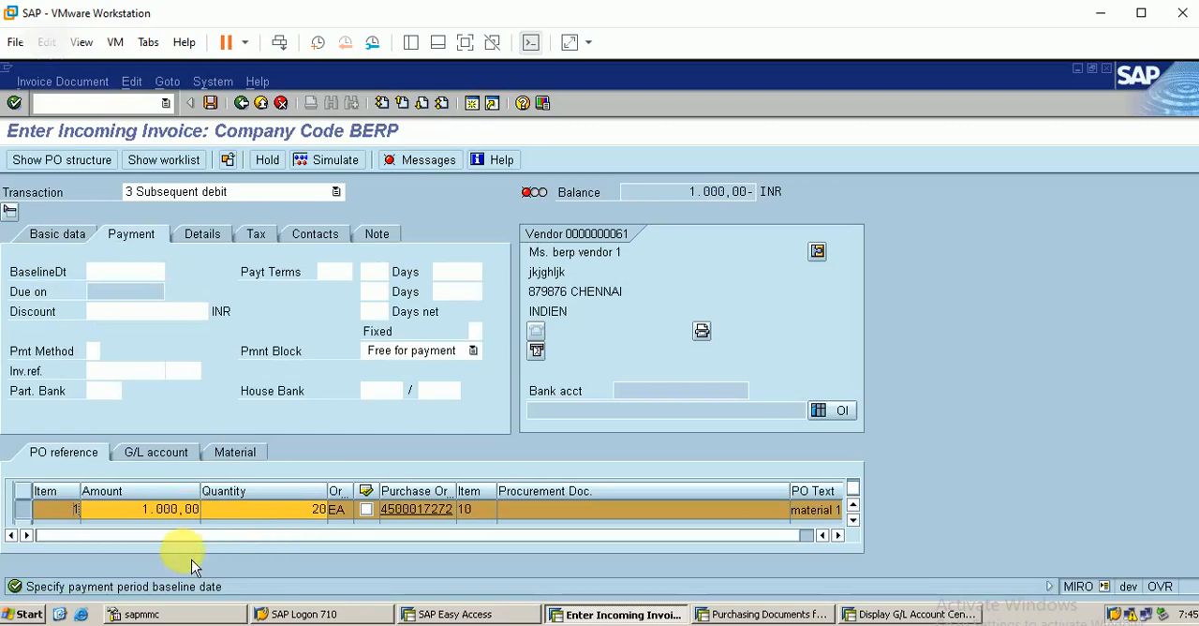
{"action": "left_click", "coordinate": [131, 272]}
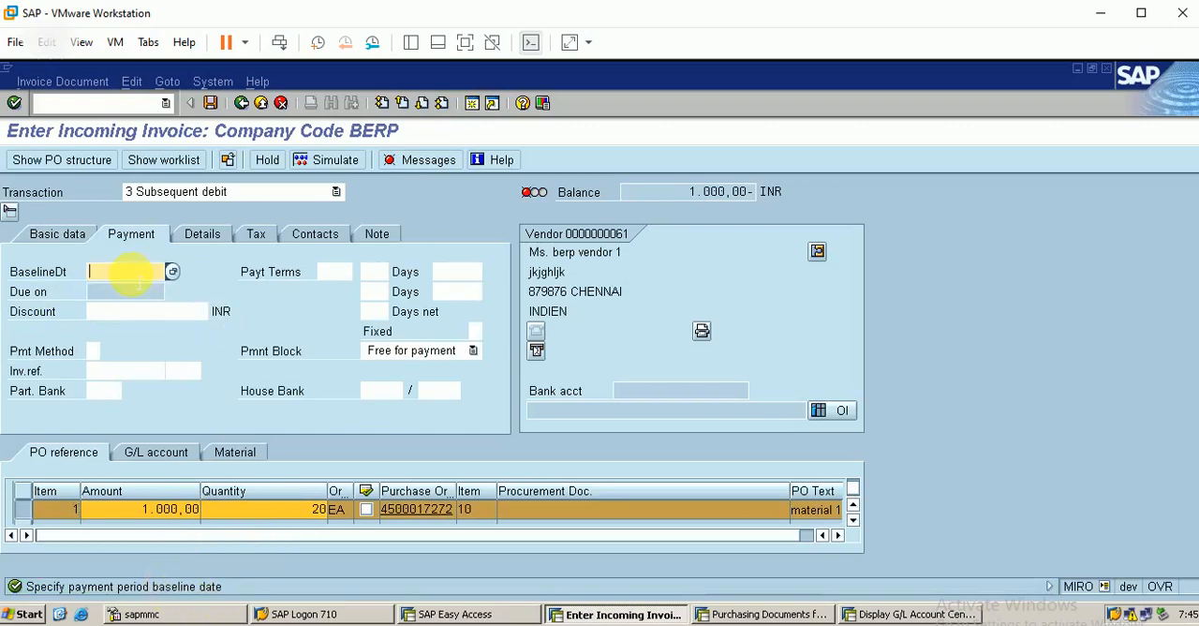
{"action": "type", "text": "1"}
{"action": "left_click", "coordinate": [121, 288]}
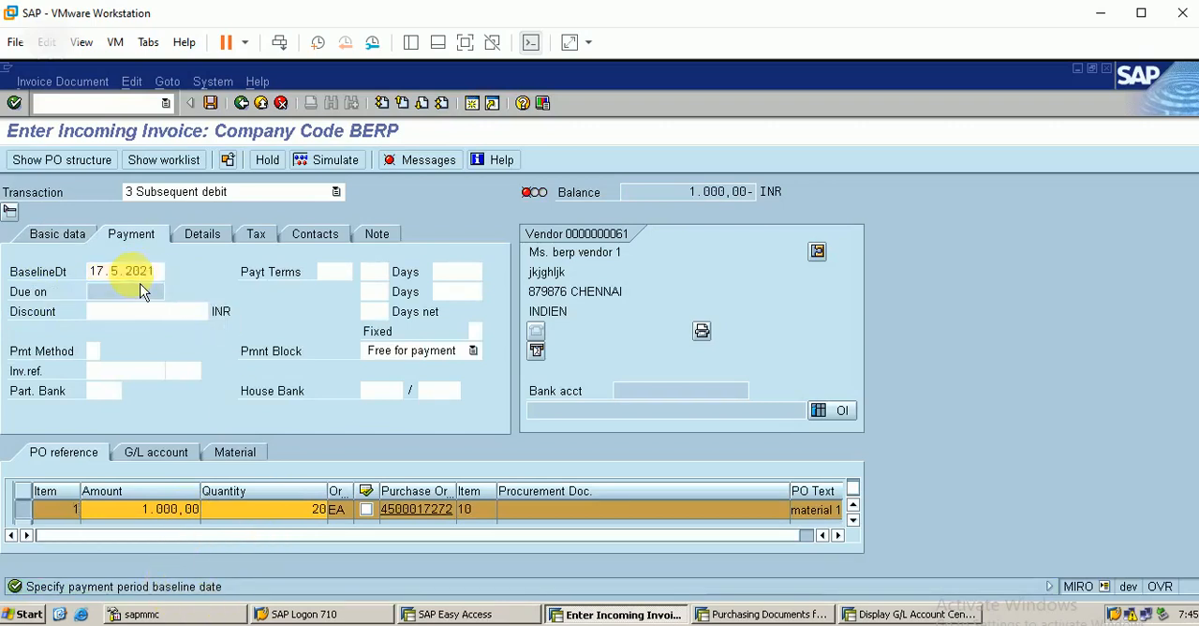
{"action": "key", "text": "Return"}
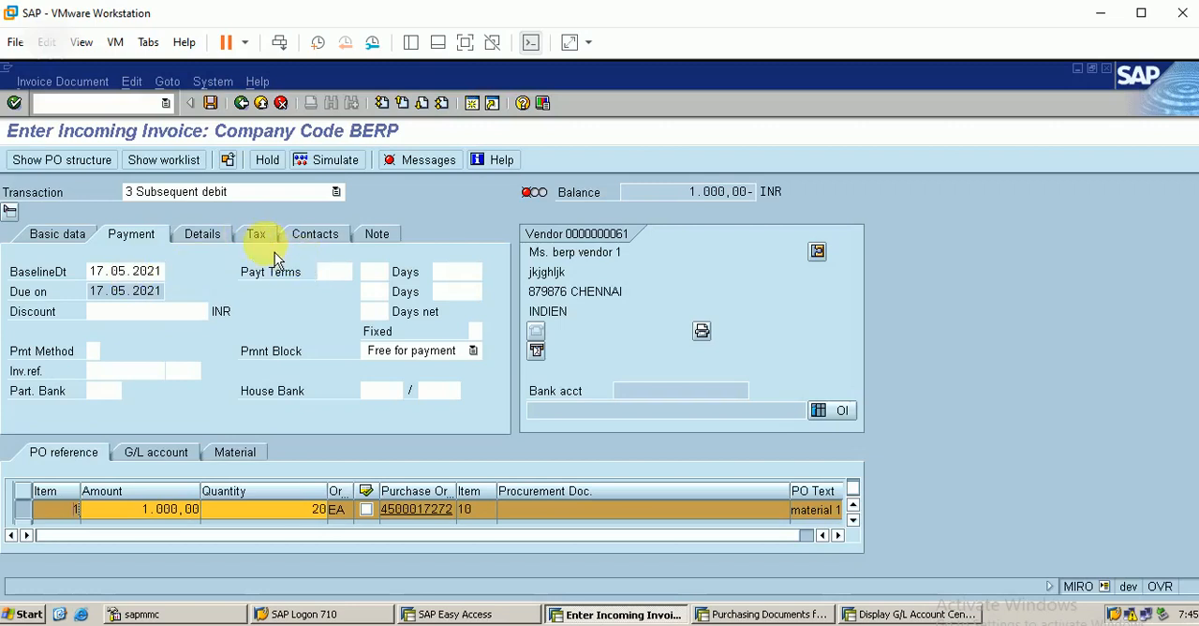
Step: Post the subsequent debit with automatic tax calculation and a total amount of 1180
{"action": "left_click", "coordinate": [259, 236]}
{"action": "left_click", "coordinate": [461, 311]}
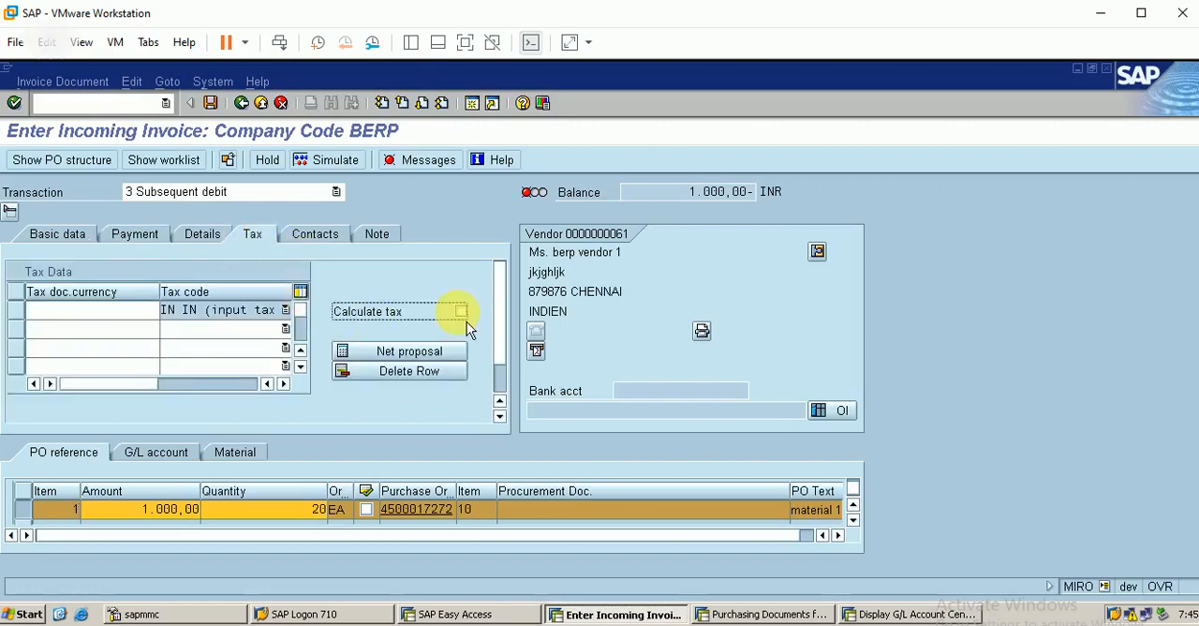
{"action": "left_click", "coordinate": [68, 240]}
{"action": "left_click", "coordinate": [129, 311]}
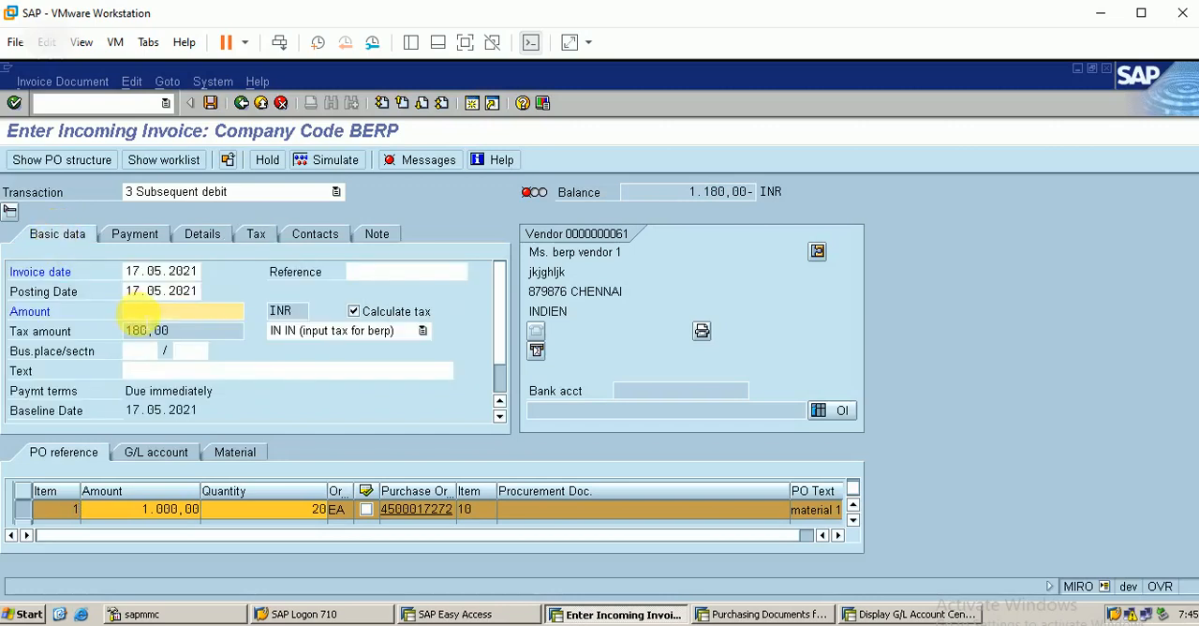
{"action": "type", "text": "1180"}
{"action": "key", "text": "Return"}
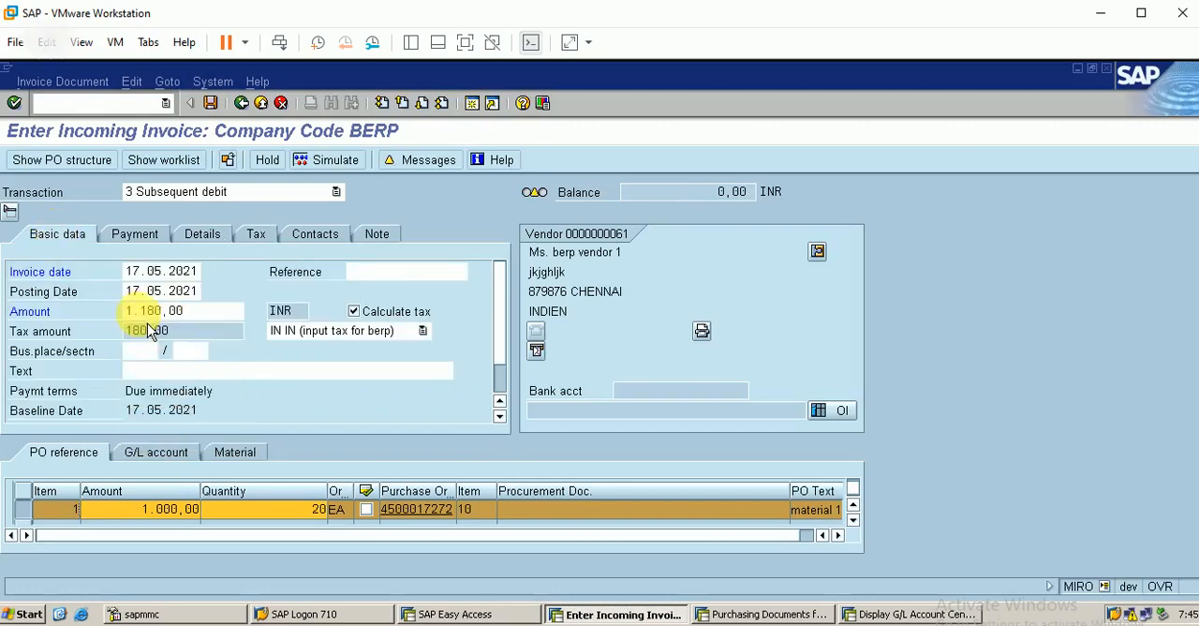
{"action": "left_click", "coordinate": [215, 103]}
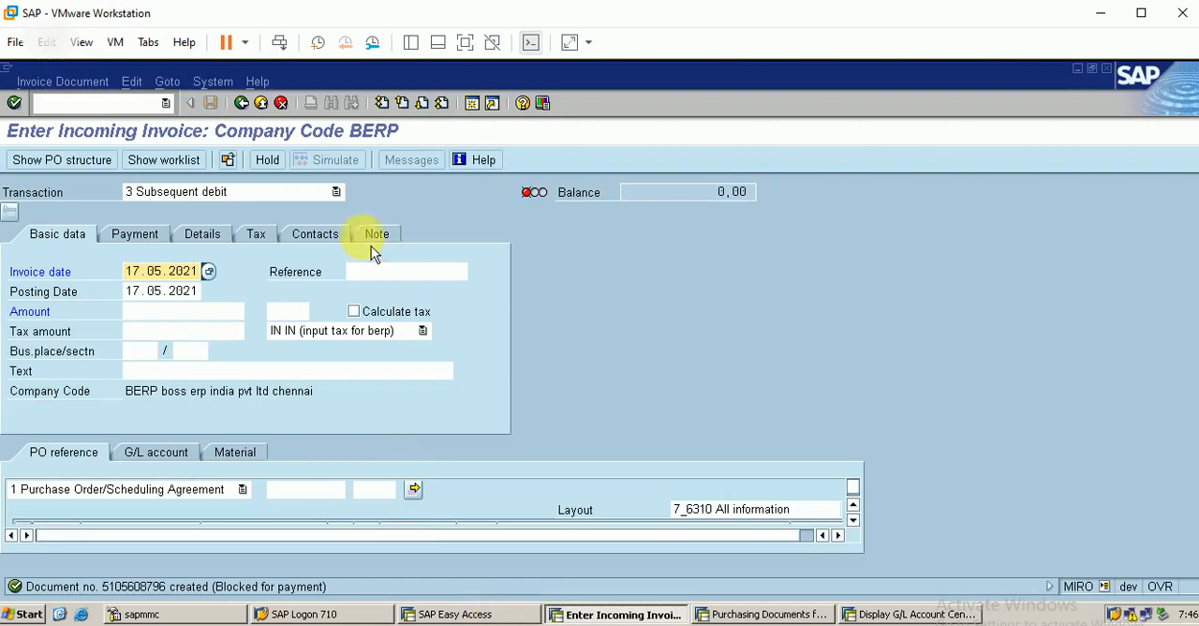
Step: Start transaction ME22N and open the purchase order used for the subsequent debit
{"action": "left_click", "coordinate": [85, 101]}
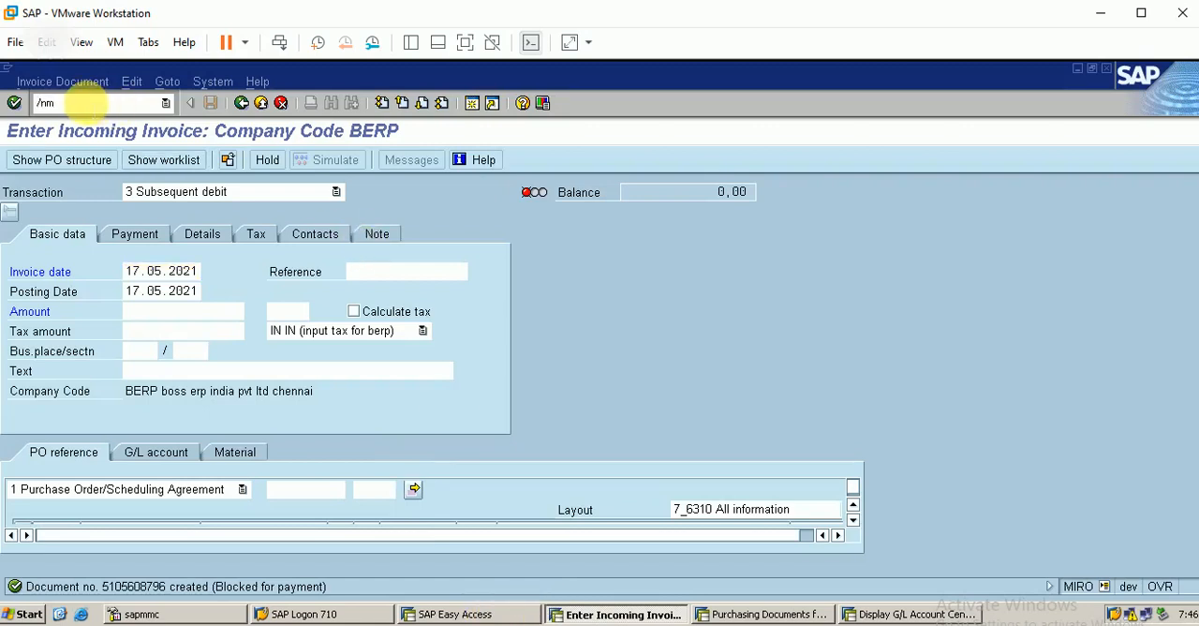
{"action": "key", "text": "Return"}
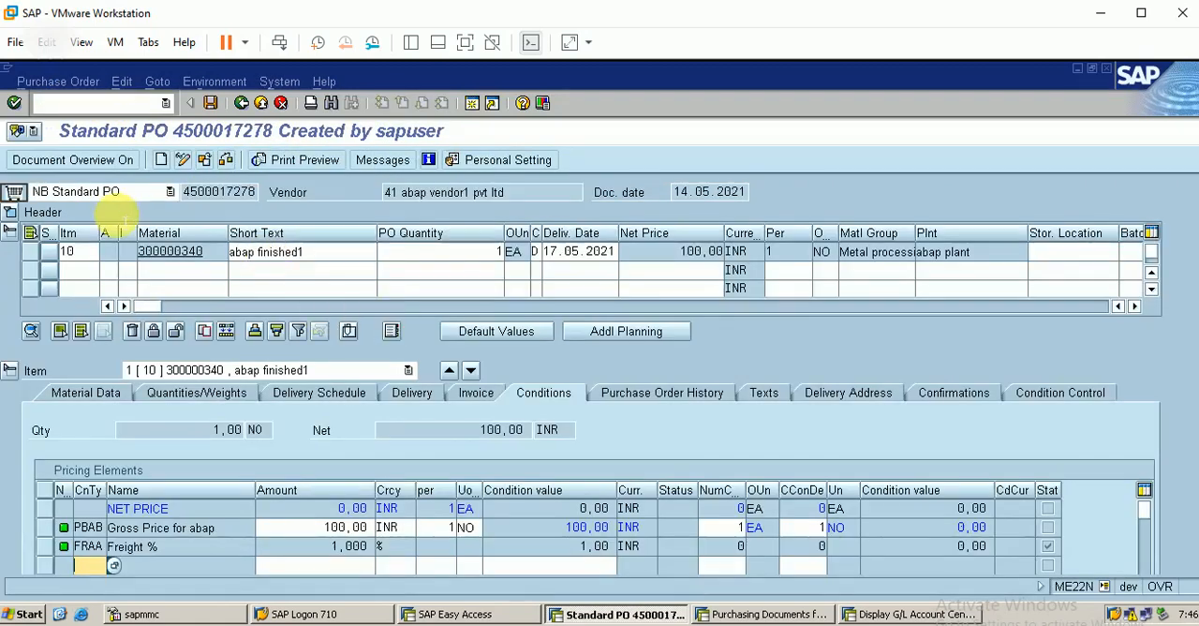
{"action": "left_click", "coordinate": [64, 162]}
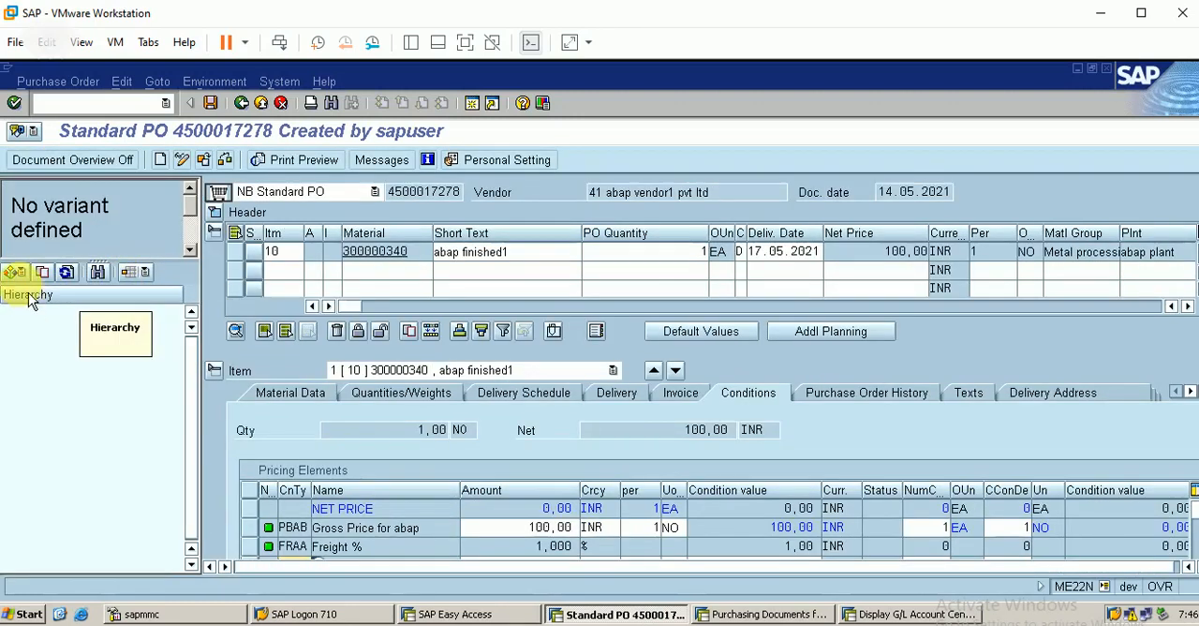
{"action": "left_click", "coordinate": [203, 160]}
{"action": "key", "text": "BackSpace"}
{"action": "type", "text": "272"}
{"action": "key", "text": "Return"}
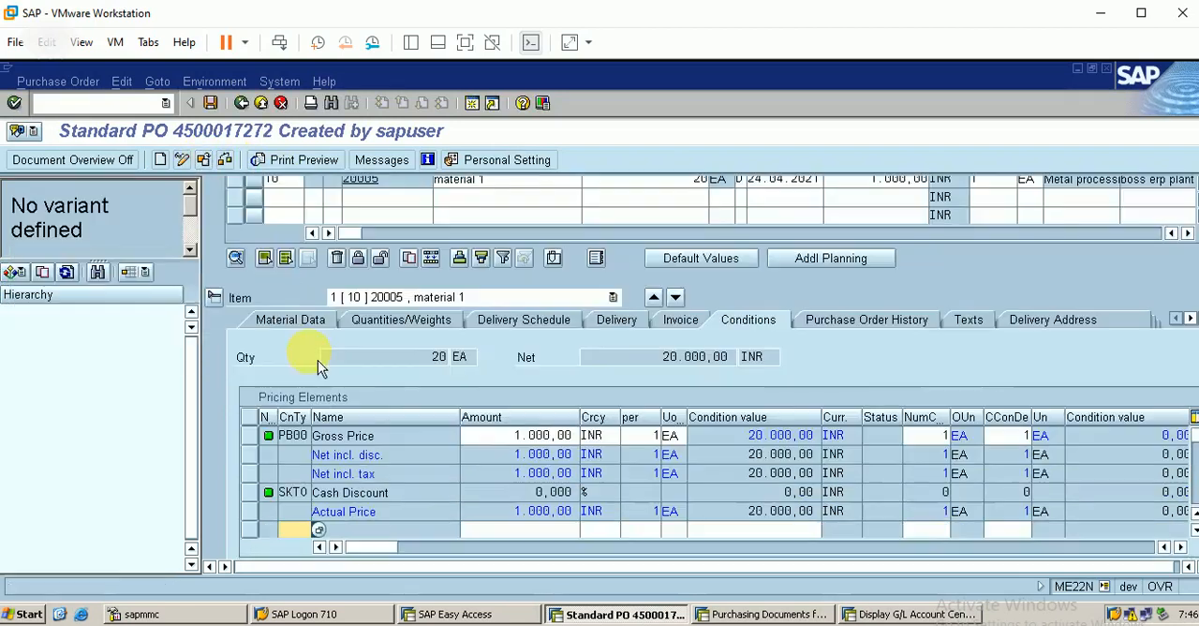
Step: Review the purchase order history of item 10, down to the subsequent debit entry
{"action": "left_click", "coordinate": [864, 323]}
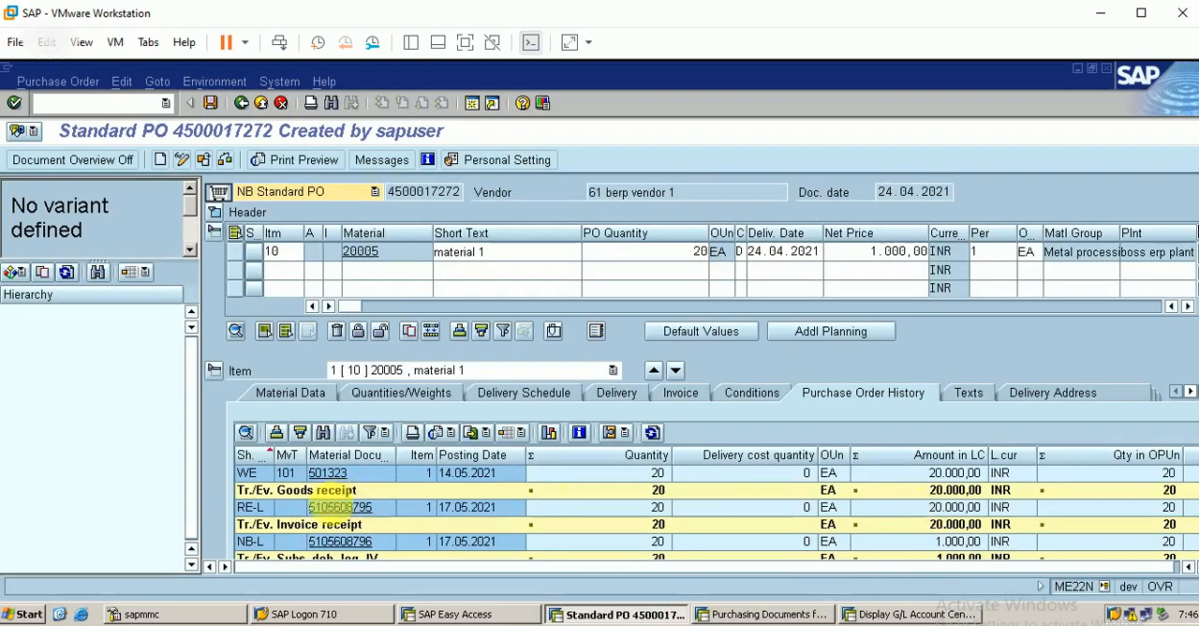
{"action": "left_click", "coordinate": [317, 490]}
{"action": "key", "text": "Down"}
{"action": "key", "text": "Down"}
{"action": "key", "text": "Down"}
{"action": "key", "text": "Down"}
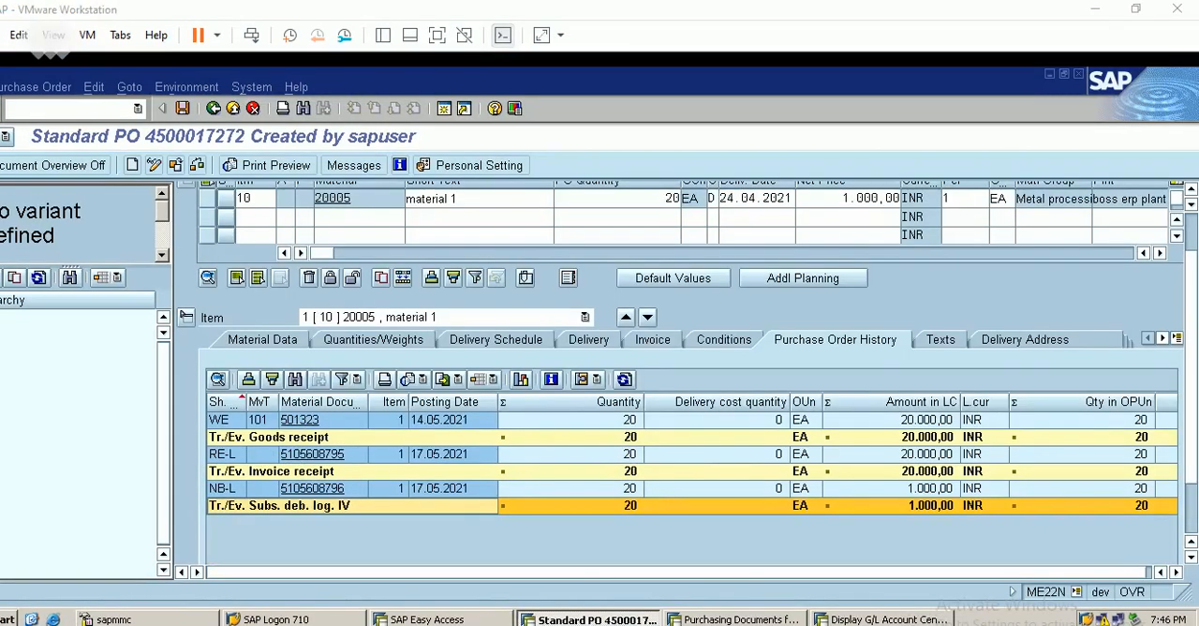
Step: Switch to PowerPoint to view the Invoice Receipt (MIRO) slide, and return to the SAP session
{"action": "left_click", "coordinate": [649, 548]}
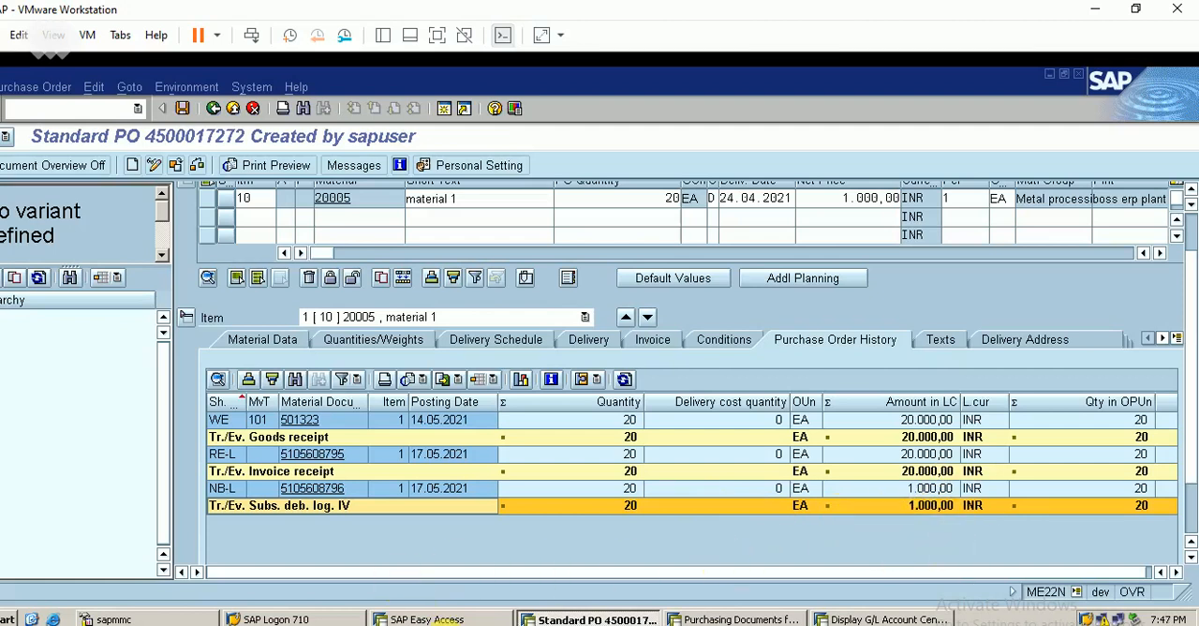
{"action": "left_click", "coordinate": [473, 625]}
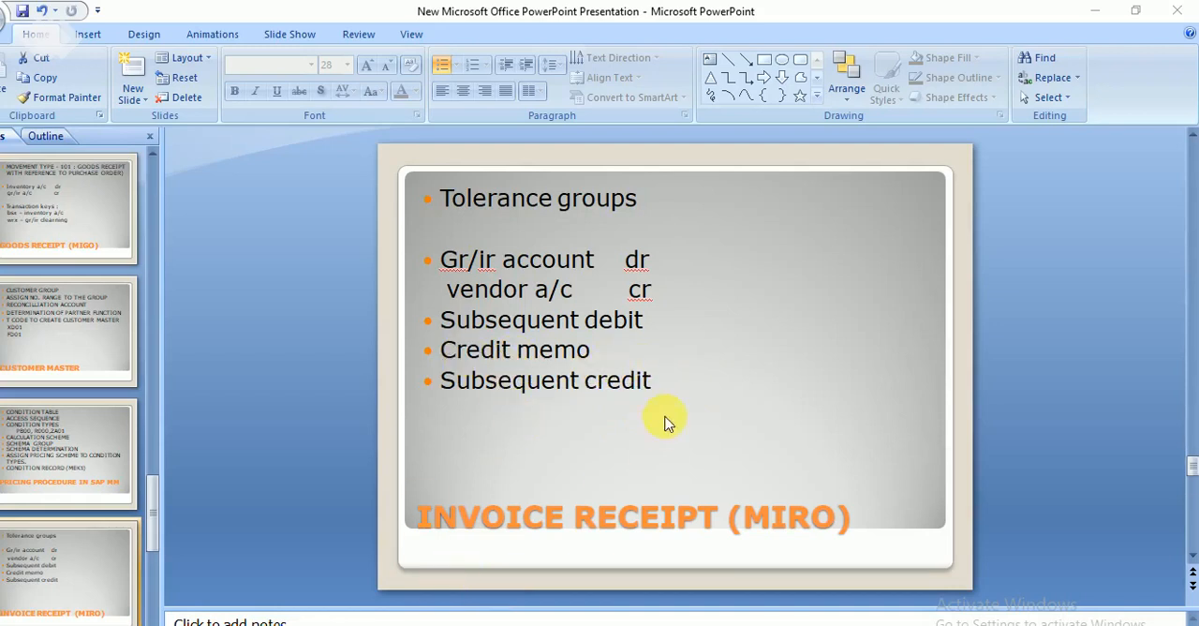
{"action": "left_click", "coordinate": [1095, 11]}
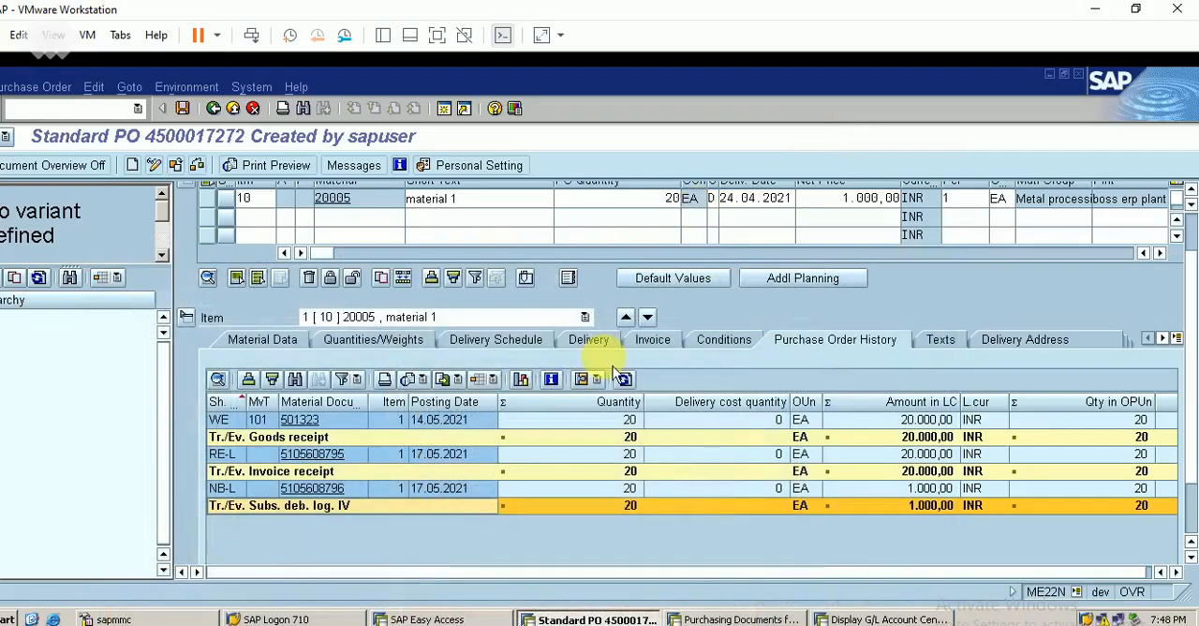
Step: Start MIRO again and set the transaction type to Credit memo
{"action": "left_click", "coordinate": [89, 110]}
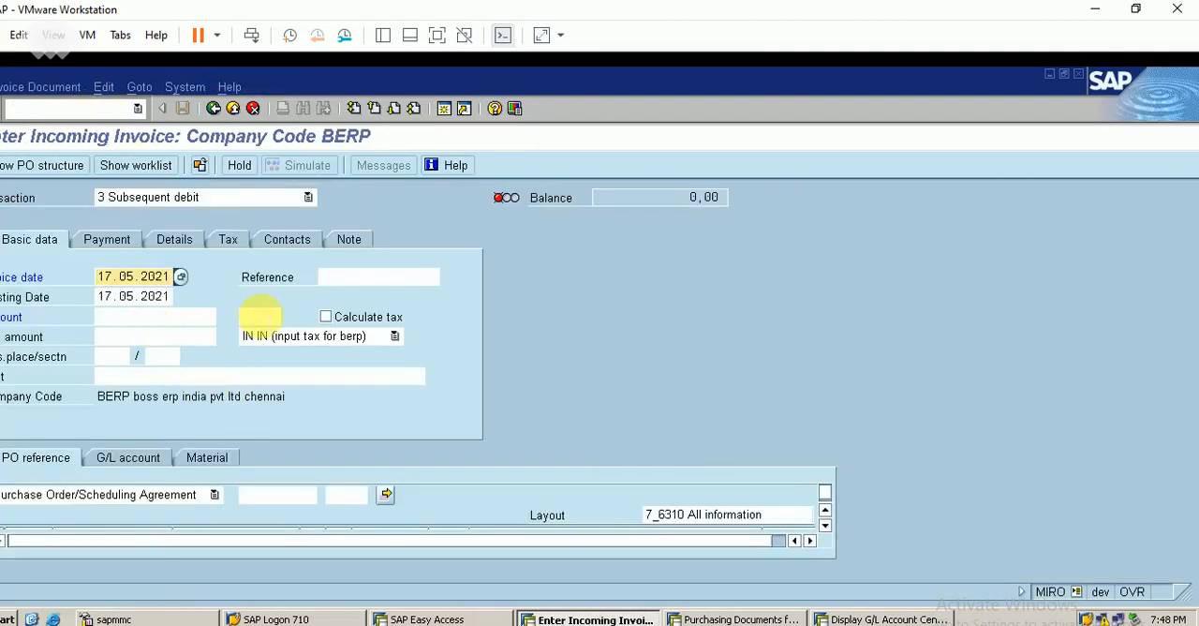
{"action": "left_click", "coordinate": [249, 201]}
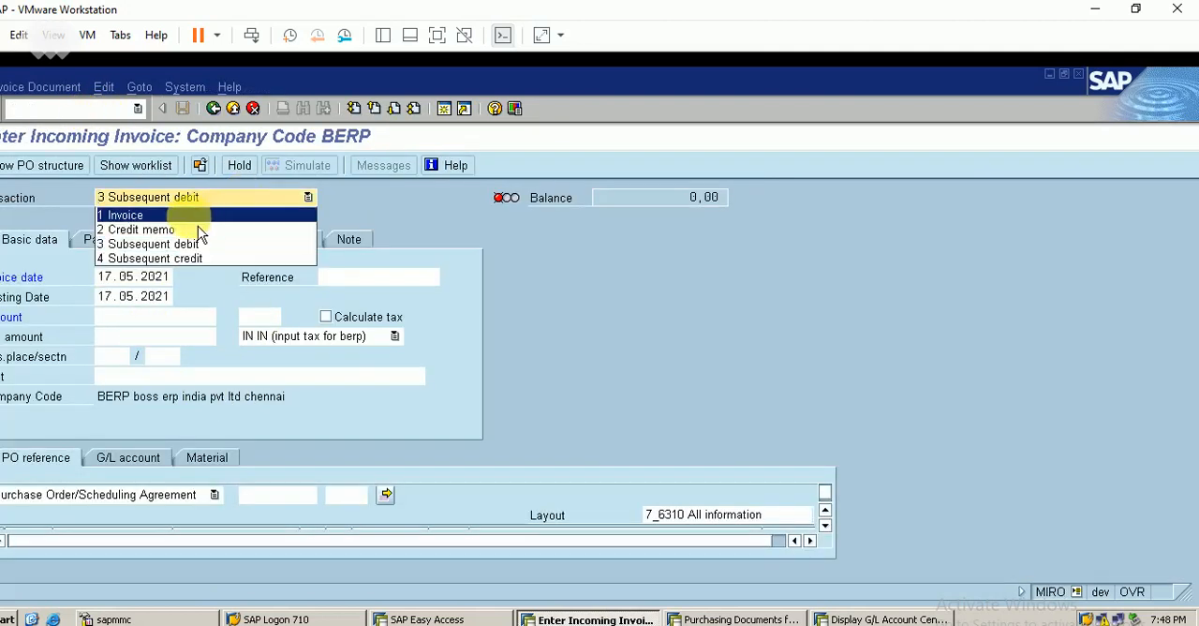
{"action": "left_click", "coordinate": [155, 230]}
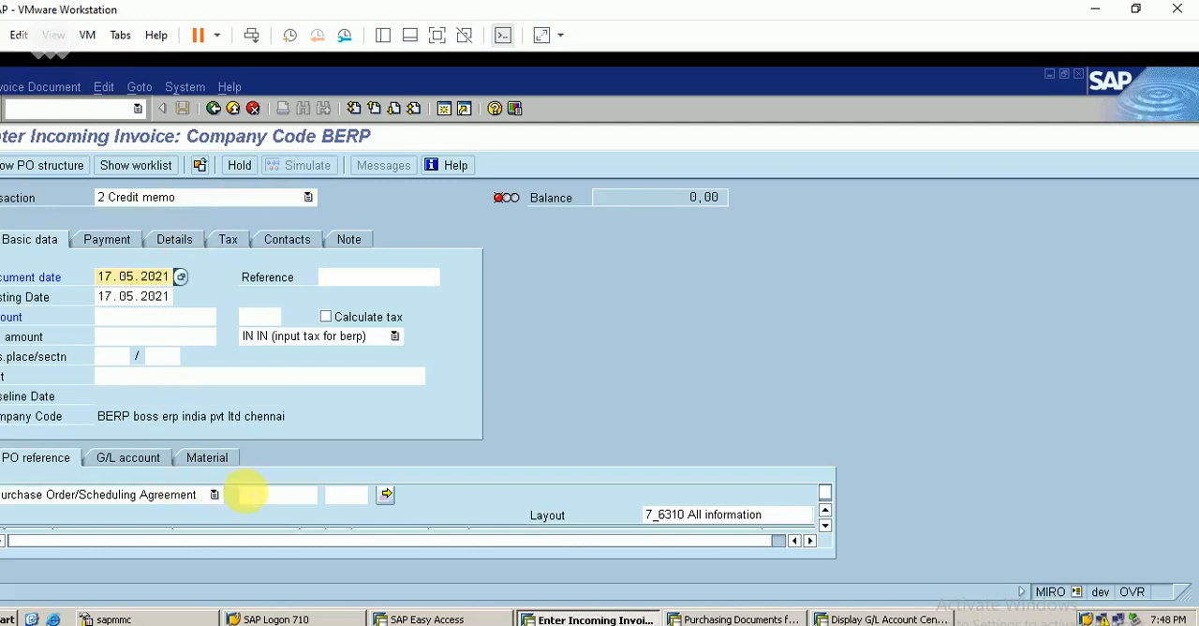
Step: Load the item of the same purchase order into the credit memo
{"action": "left_click", "coordinate": [245, 491]}
{"action": "type", "text": "45"}
{"action": "key", "text": "Down"}
{"action": "key", "text": "Down"}
{"action": "key", "text": "Up"}
{"action": "key", "text": "Return"}
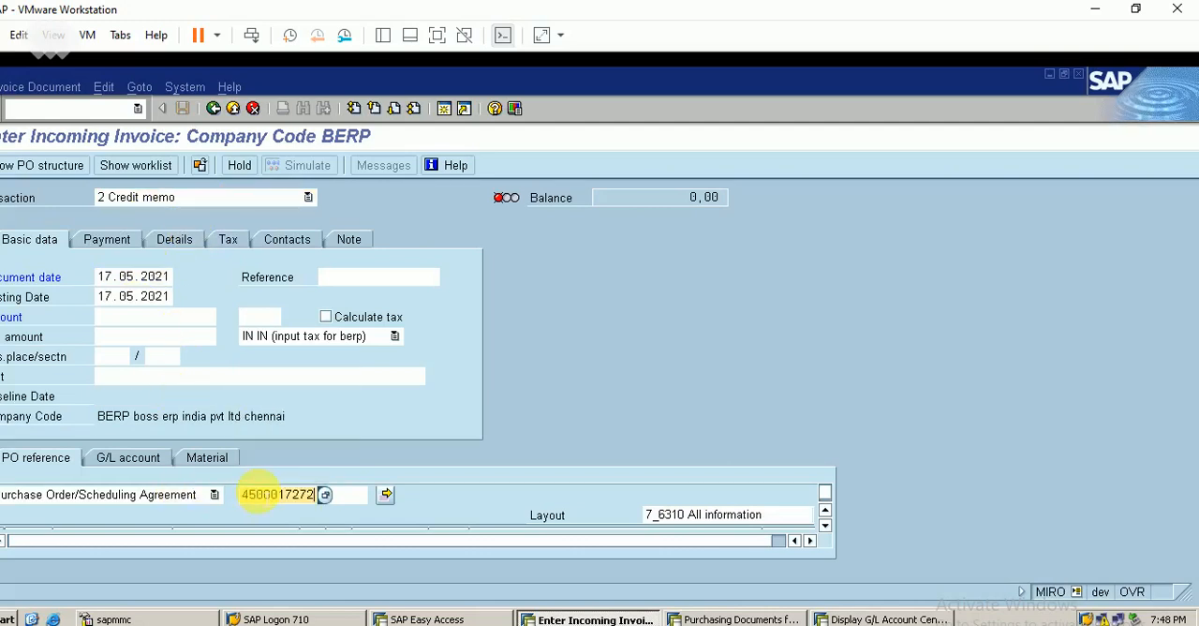
{"action": "key", "text": "Return"}
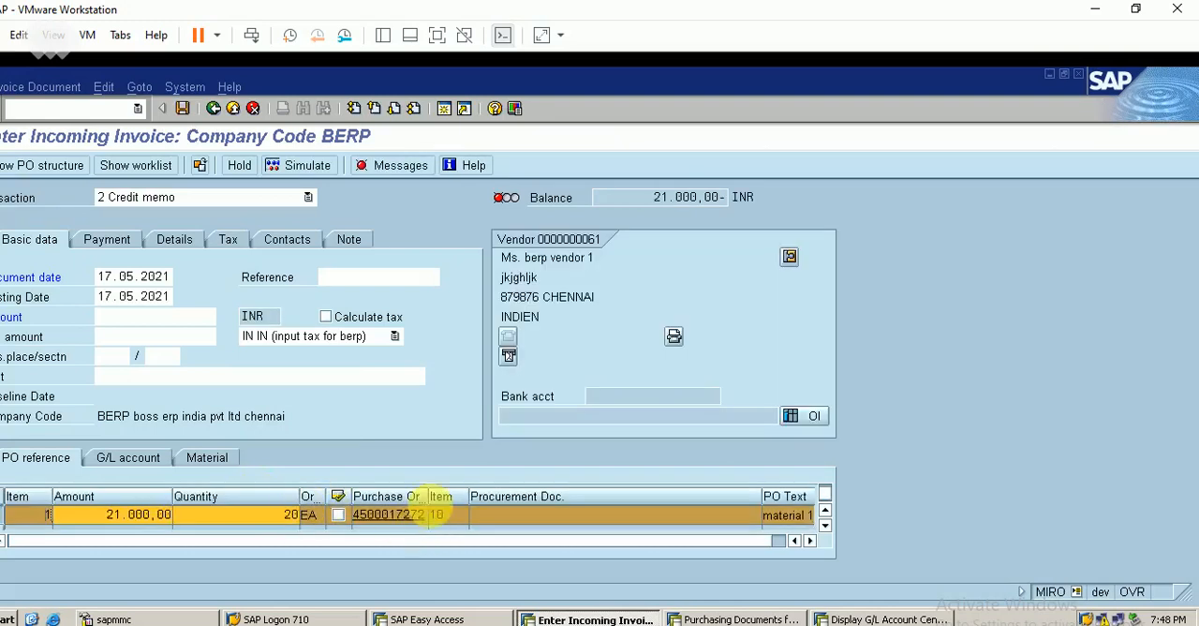
Step: Set the quantity of the credit memo item to 10 EA
{"action": "left_click", "coordinate": [286, 516]}
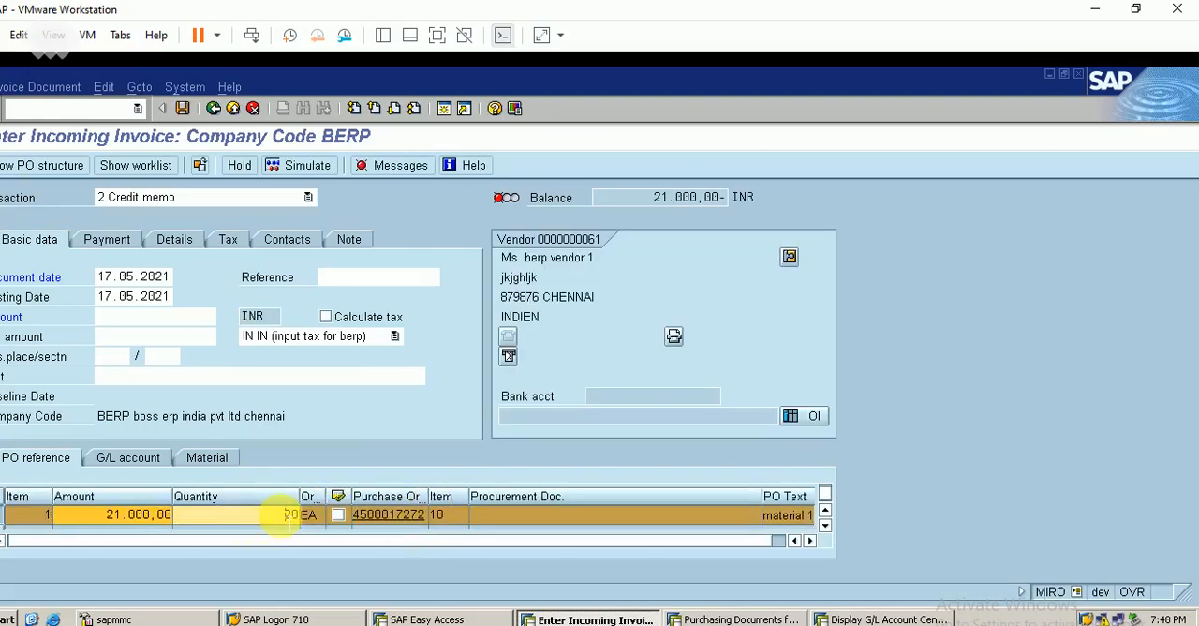
{"action": "type", "text": "1"}
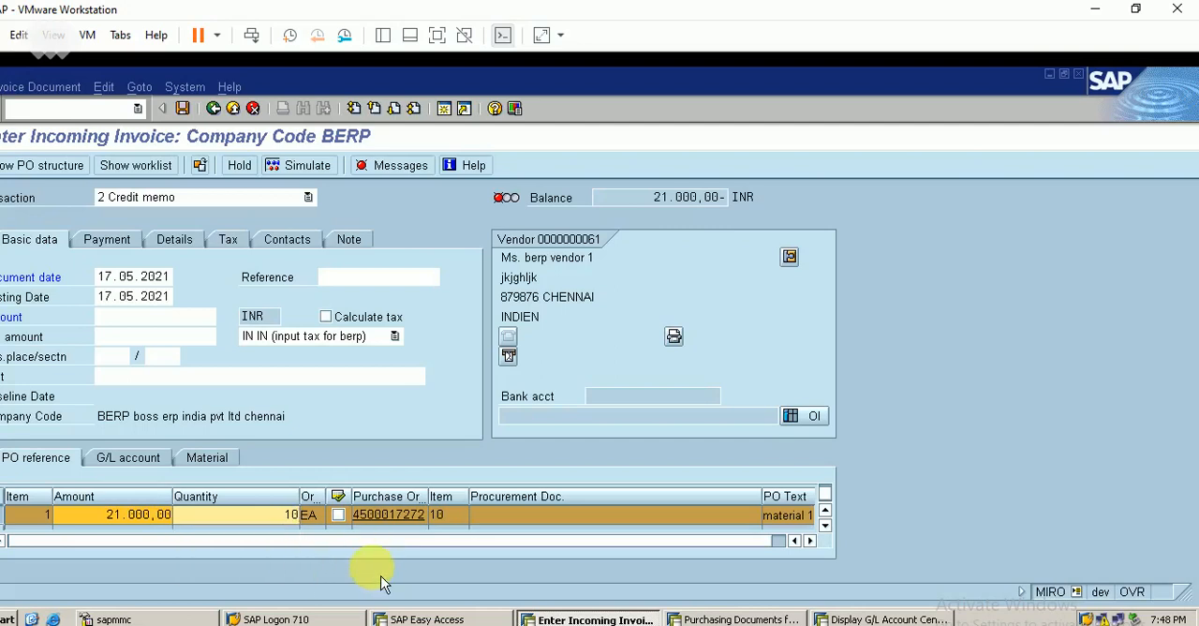
{"action": "key", "text": "Return"}
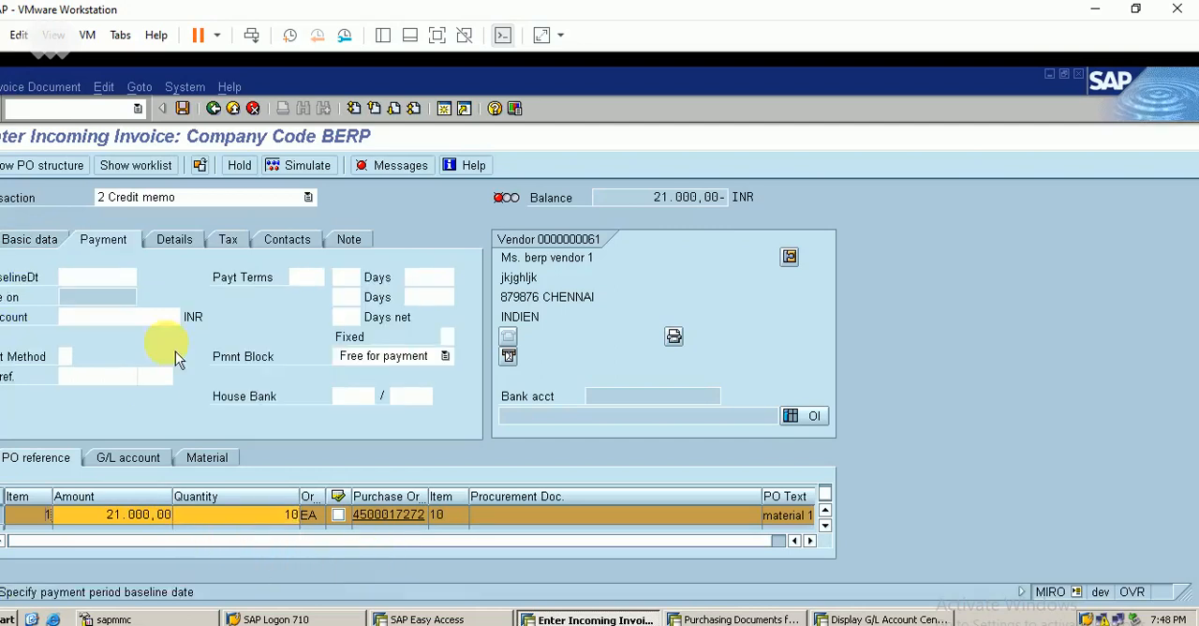
Step: Set the payment baseline date to 17.5.2021 and turn on tax calculation for the credit memo
{"action": "left_click", "coordinate": [98, 278]}
{"action": "type", "text": "1"}
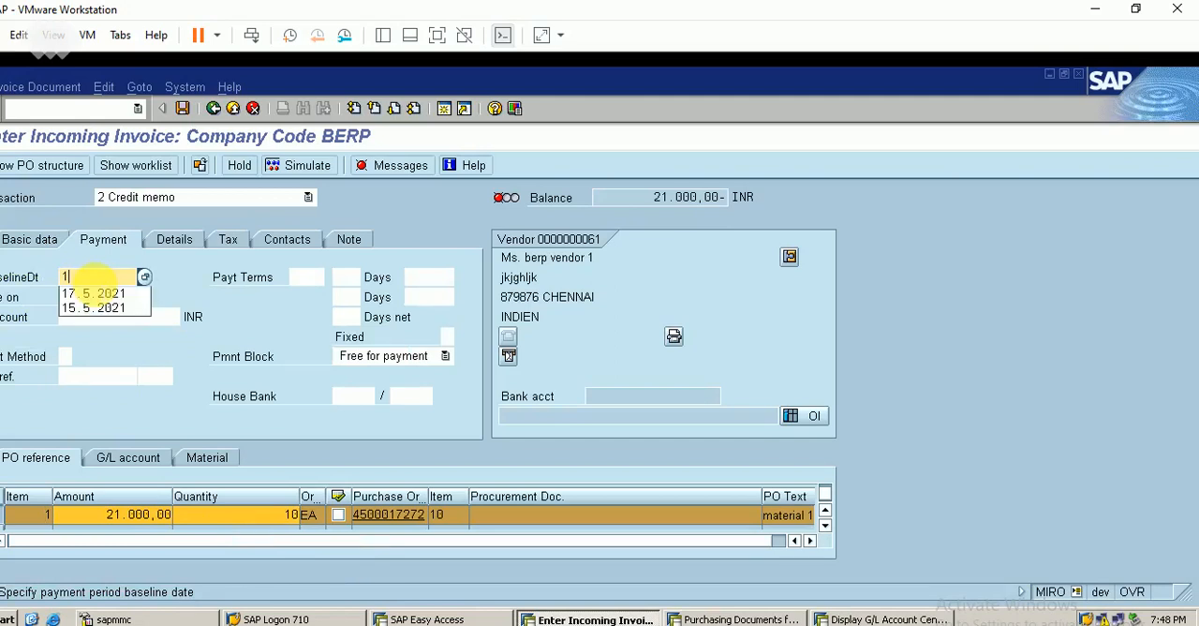
{"action": "left_click", "coordinate": [99, 294]}
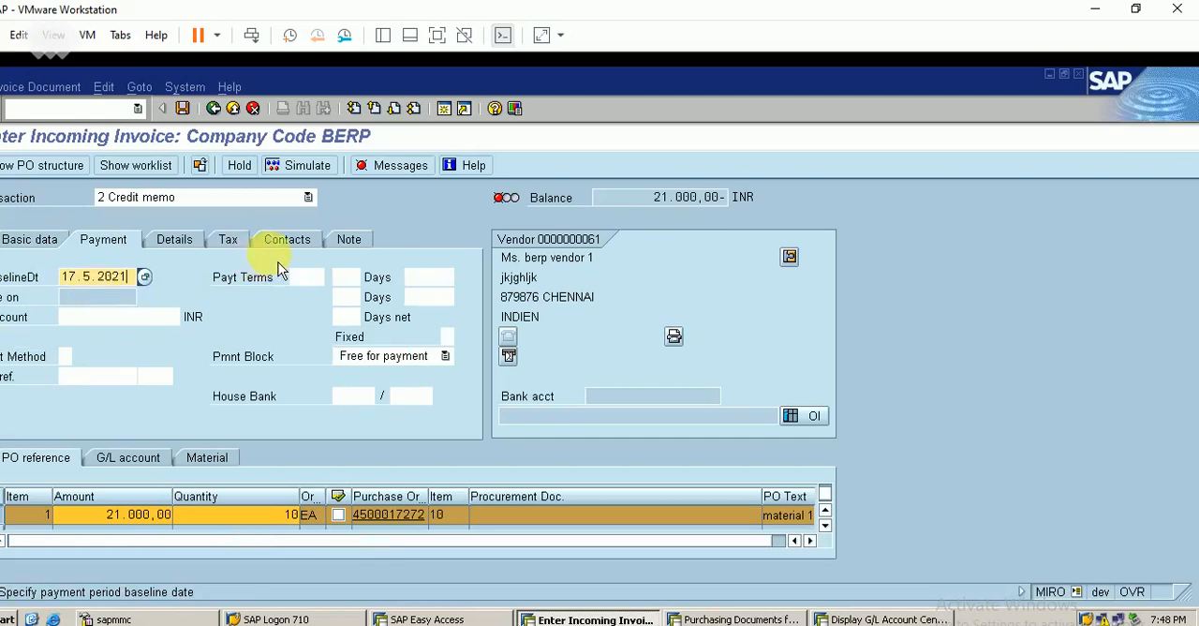
{"action": "left_click", "coordinate": [229, 240]}
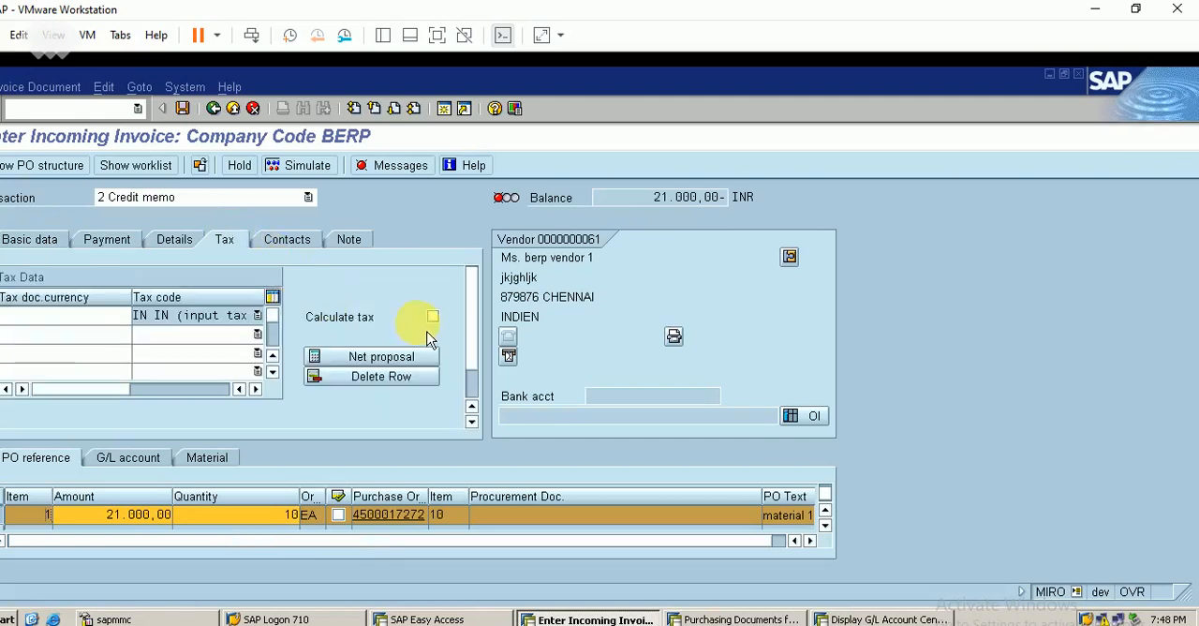
{"action": "left_click", "coordinate": [433, 317]}
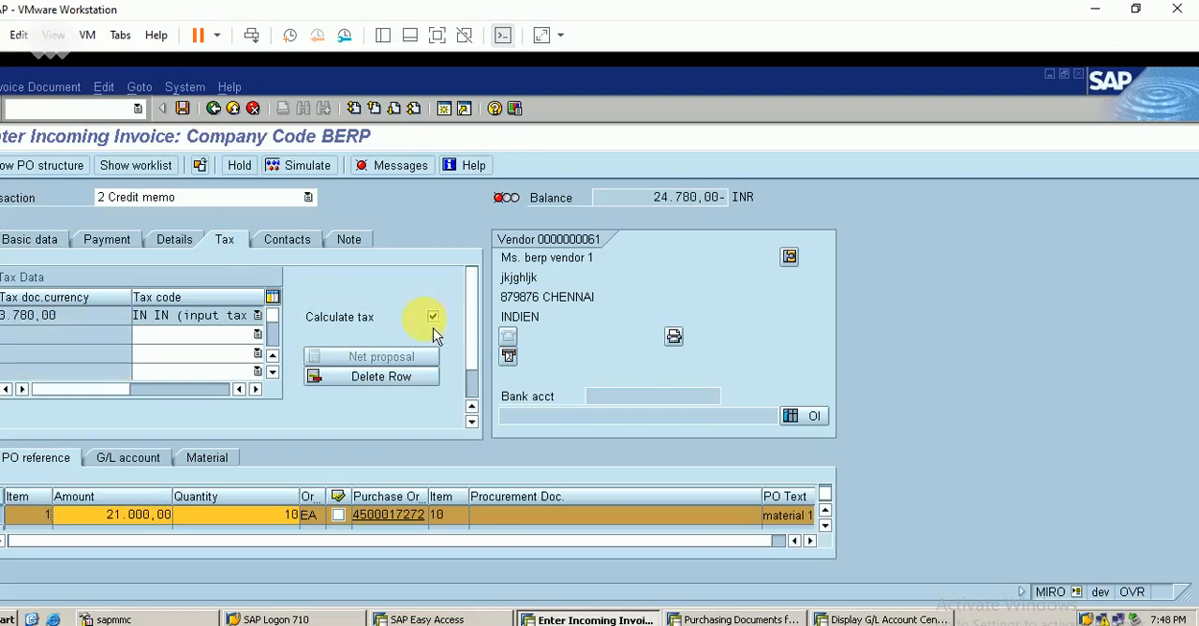
Step: Set the amount of the credit memo item to 10.000 INR
{"action": "left_click", "coordinate": [35, 246]}
{"action": "left_click", "coordinate": [121, 336]}
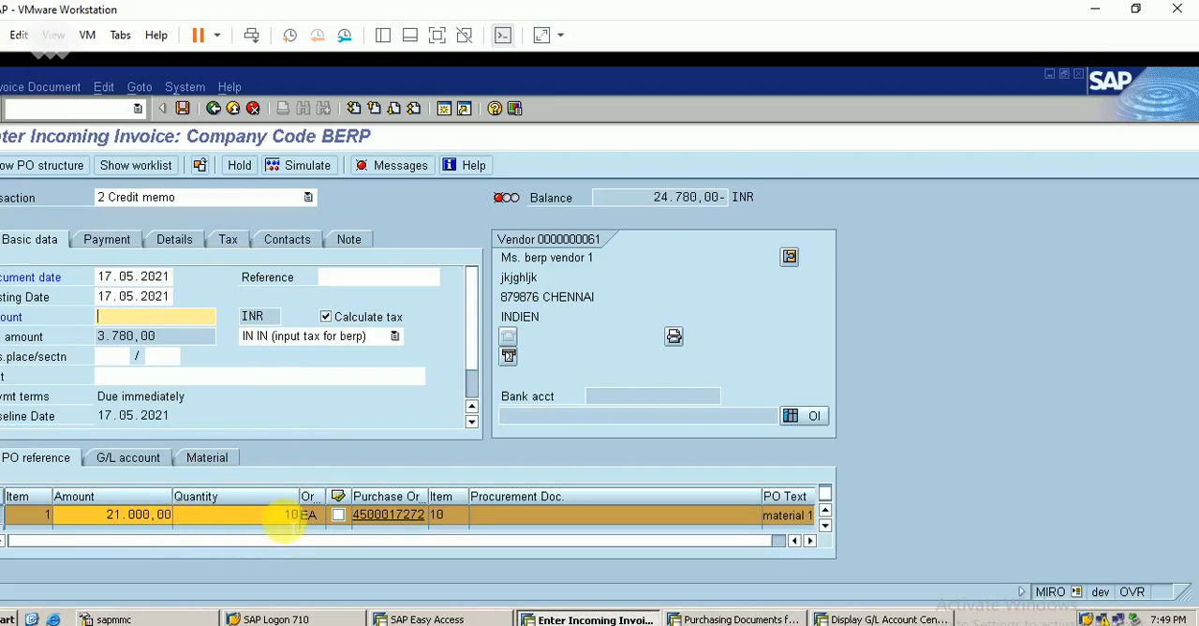
{"action": "key", "text": "Return"}
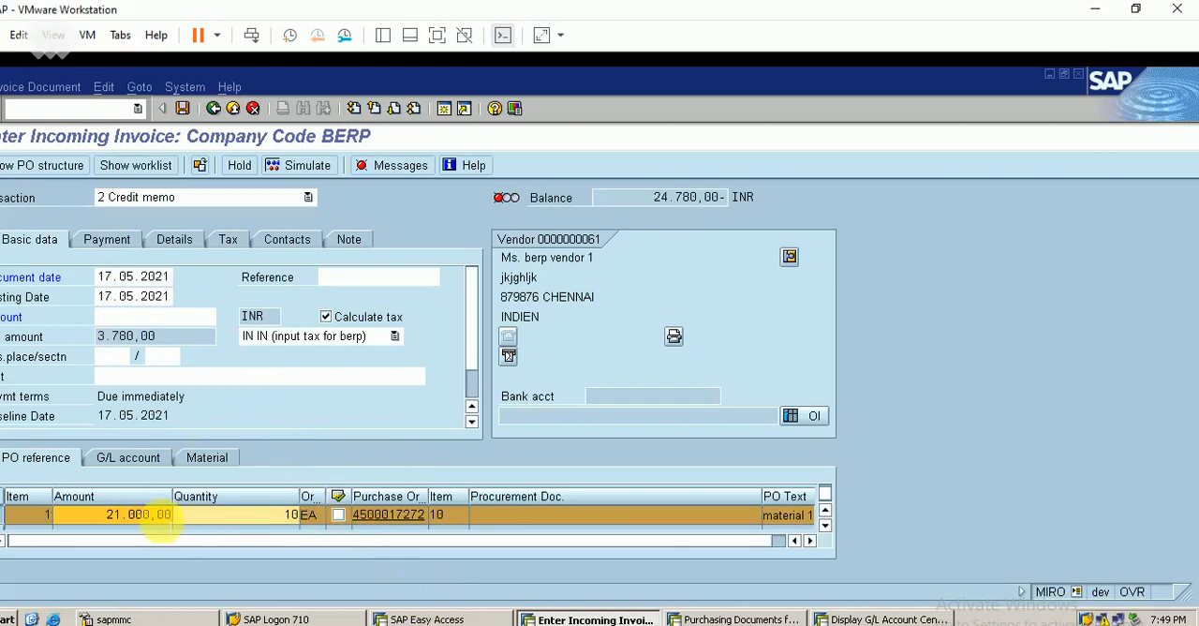
{"action": "left_click", "coordinate": [165, 515]}
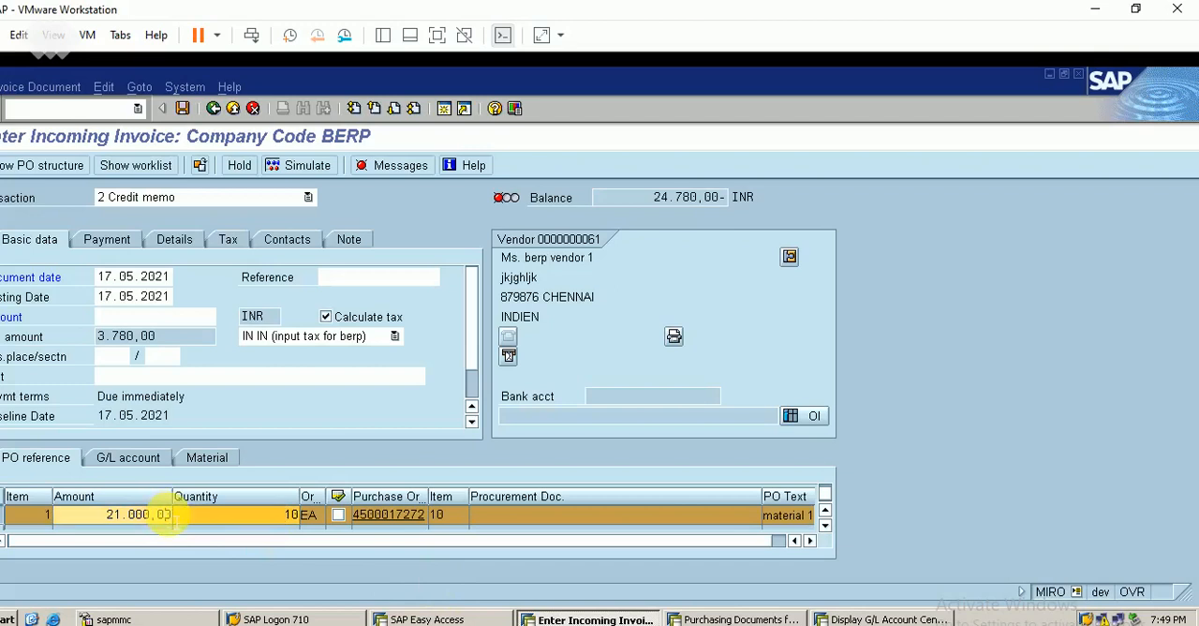
{"action": "key", "text": "BackSpace"}
{"action": "key", "text": "BackSpace"}
{"action": "key", "text": "BackSpace"}
{"action": "key", "text": "BackSpace"}
{"action": "key", "text": "BackSpace"}
{"action": "key", "text": "BackSpace"}
{"action": "key", "text": "BackSpace"}
{"action": "key", "text": "BackSpace"}
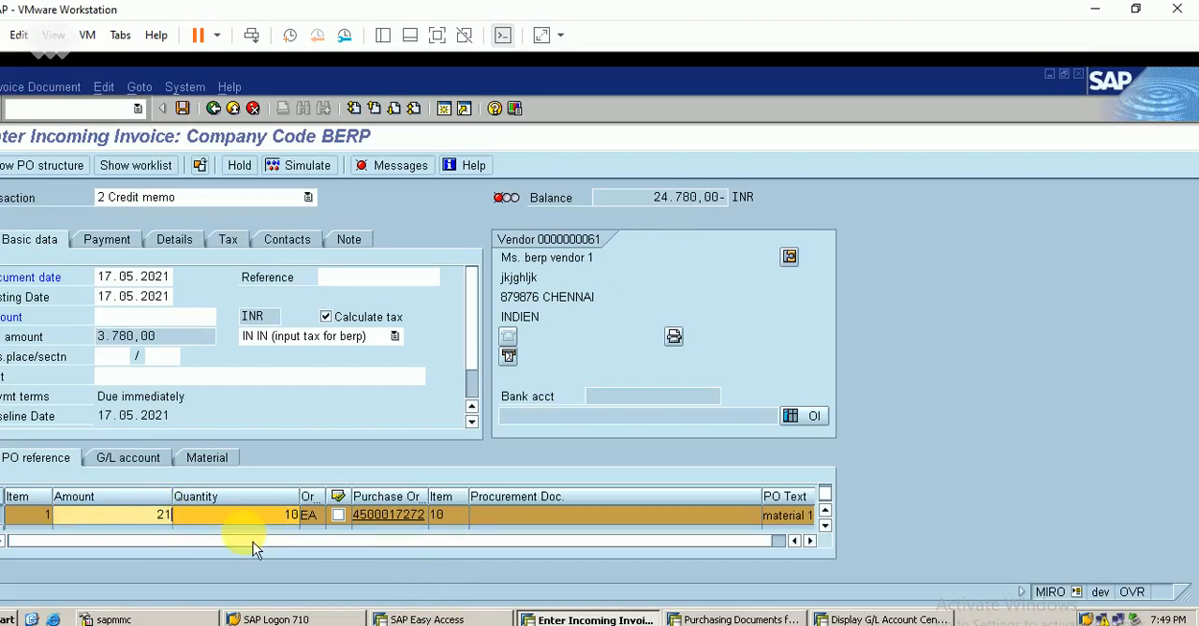
{"action": "key", "text": "BackSpace"}
{"action": "type", "text": "10.000"}
{"action": "key", "text": "Return"}
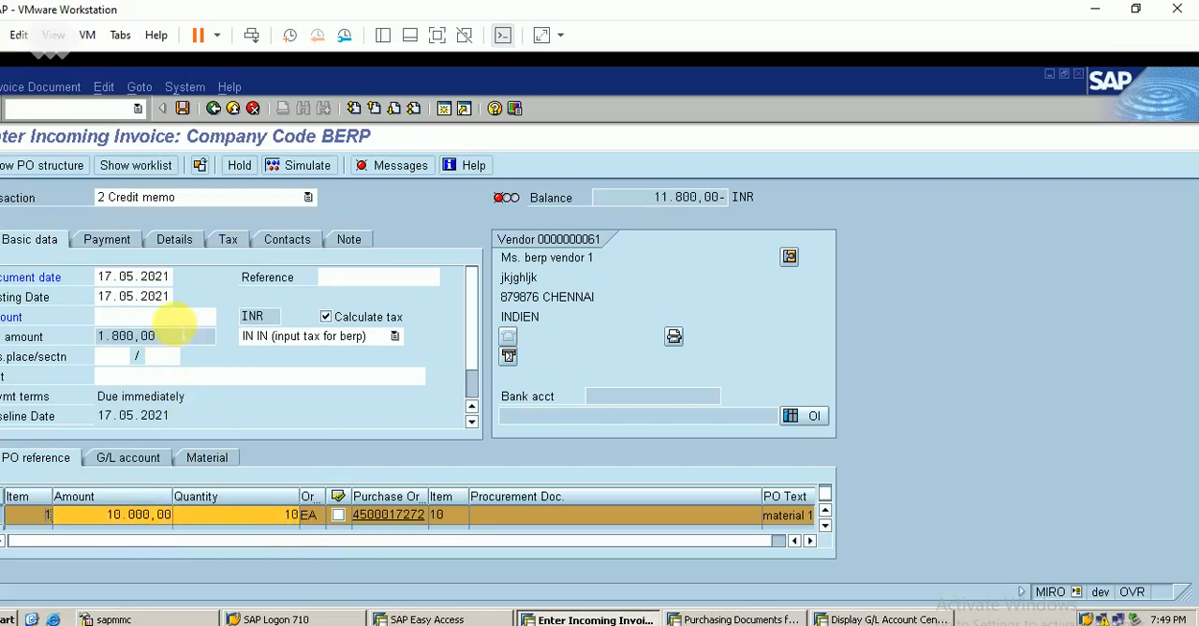
Step: Enter 11800 as the credit memo's total amount in the basic data and post the document
{"action": "left_click", "coordinate": [177, 318]}
{"action": "type", "text": "11800"}
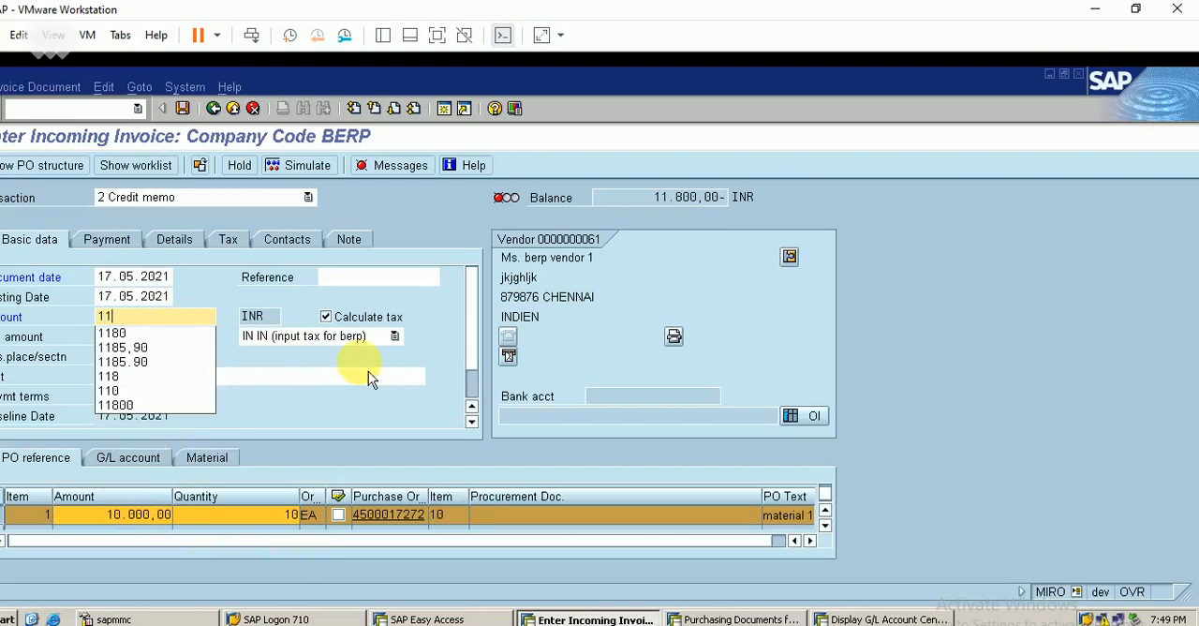
{"action": "key", "text": "Return"}
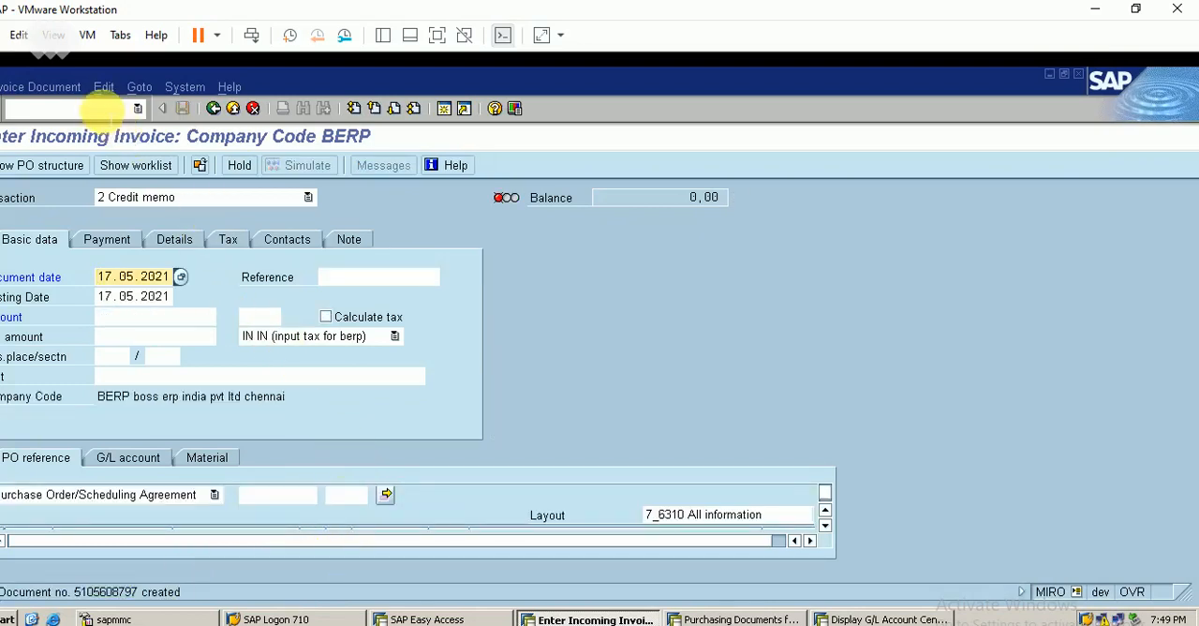
Step: Start ME22N and open the purchase order that the credit memo refers to
{"action": "left_click", "coordinate": [100, 110]}
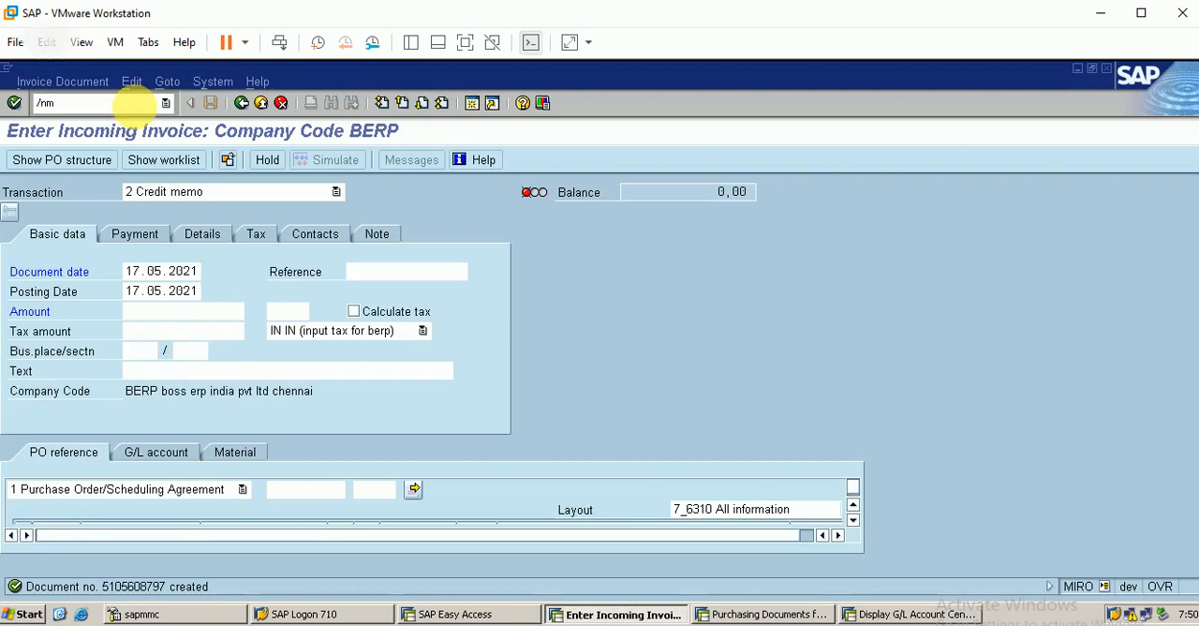
{"action": "key", "text": "Return"}
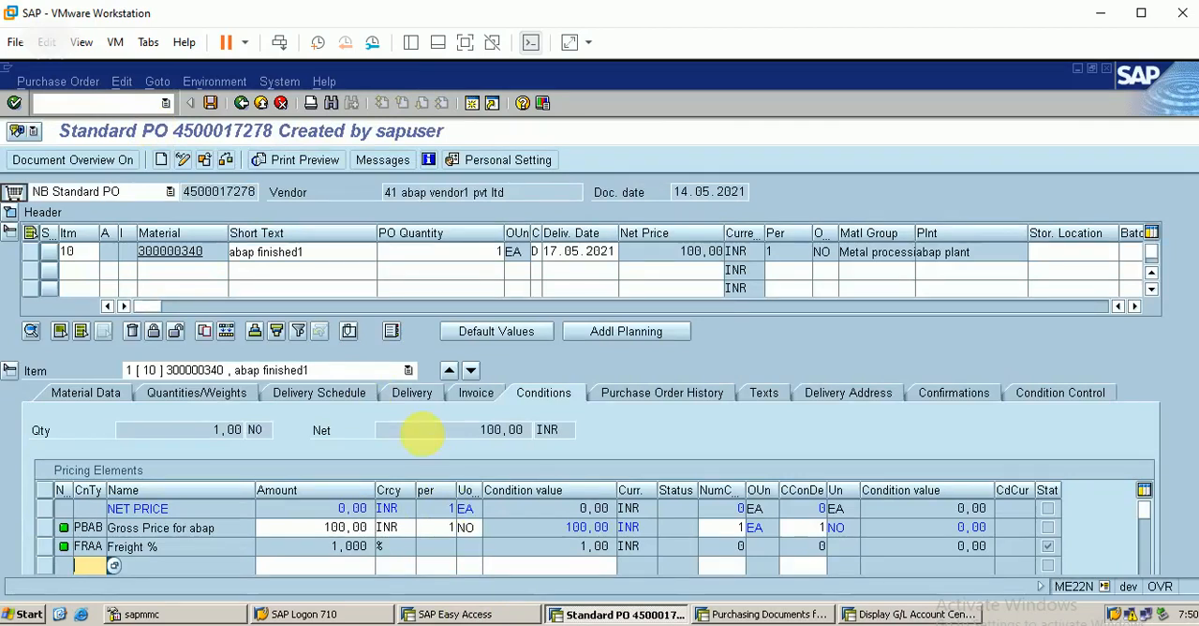
{"action": "left_click", "coordinate": [103, 161]}
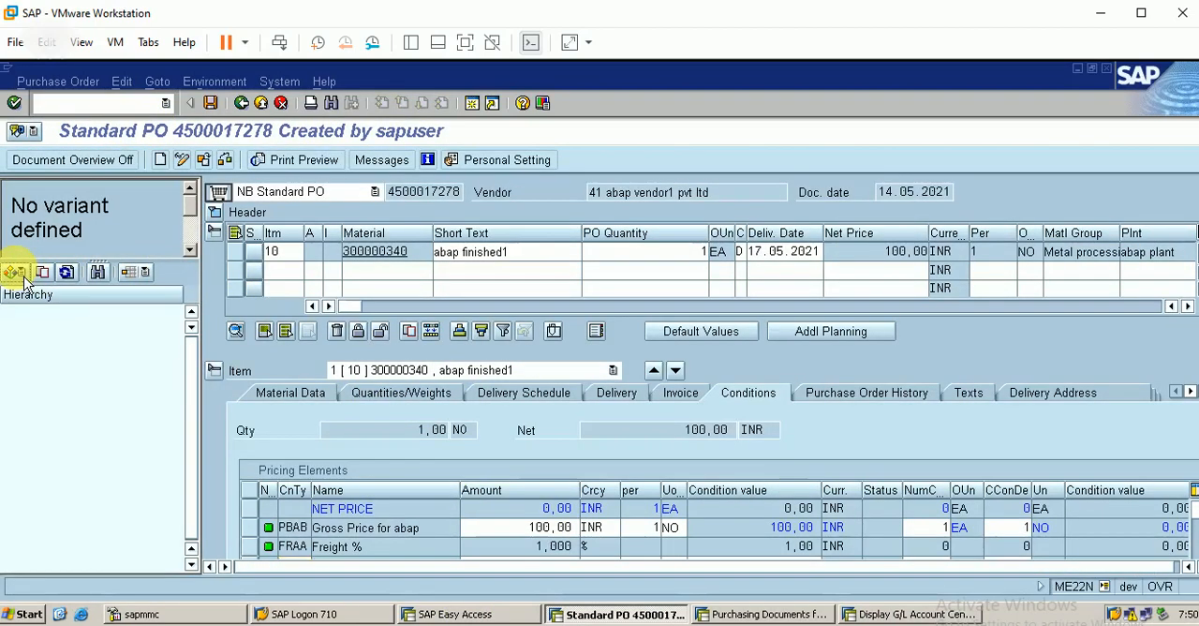
{"action": "left_click", "coordinate": [22, 277]}
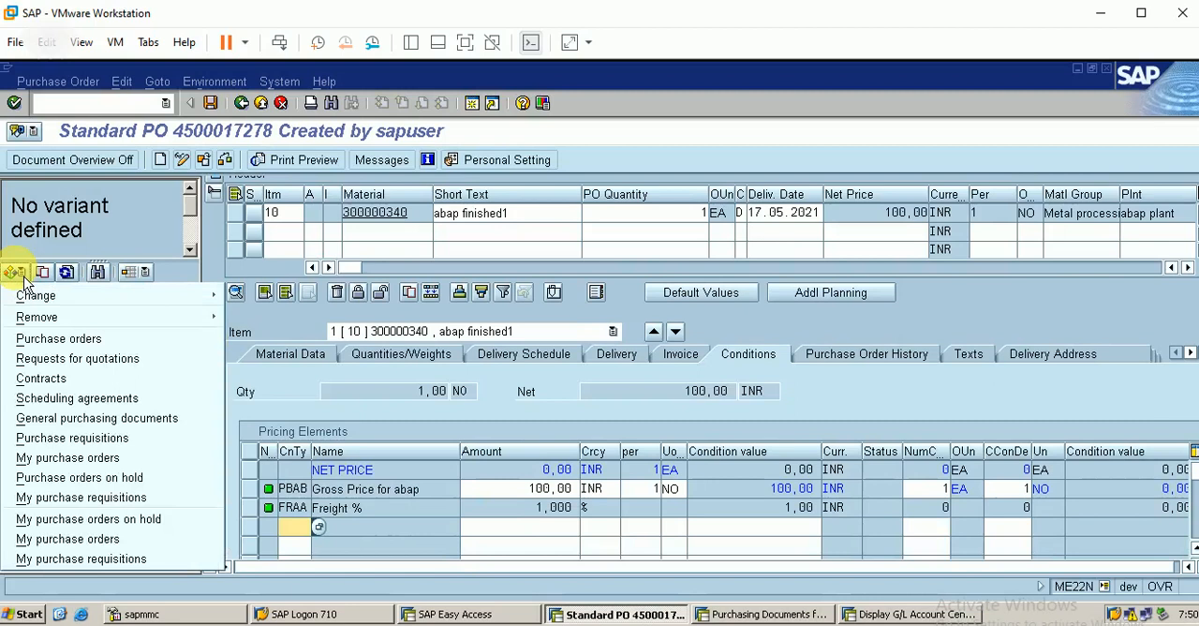
{"action": "left_click", "coordinate": [206, 162]}
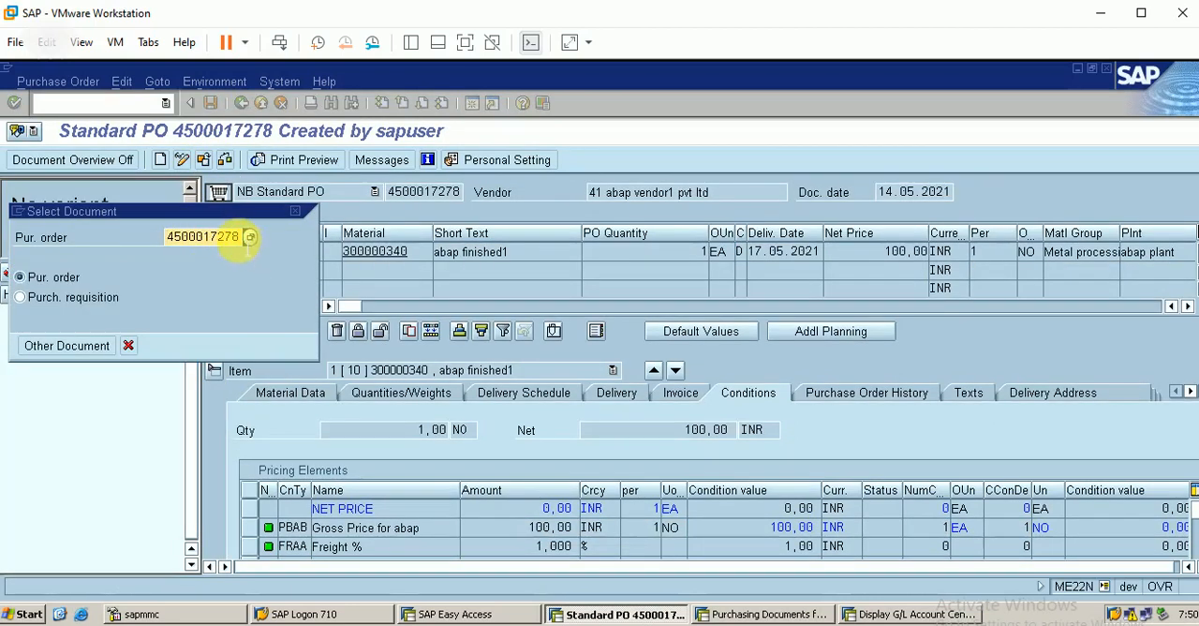
{"action": "key", "text": "Delete"}
{"action": "type", "text": "2"}
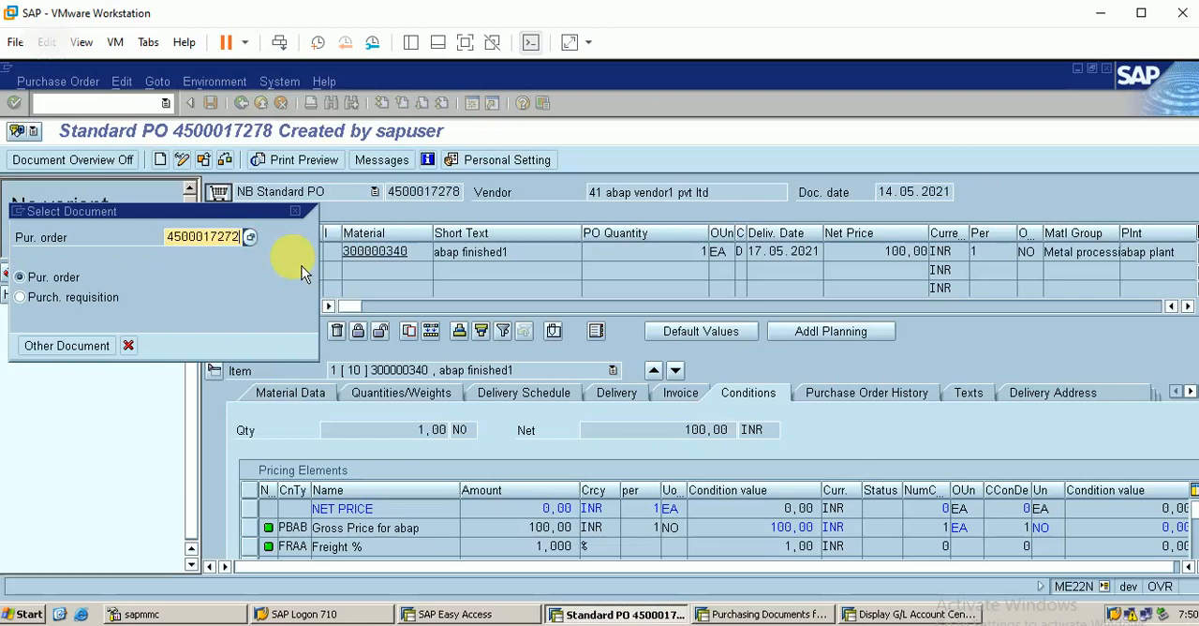
{"action": "key", "text": "Return"}
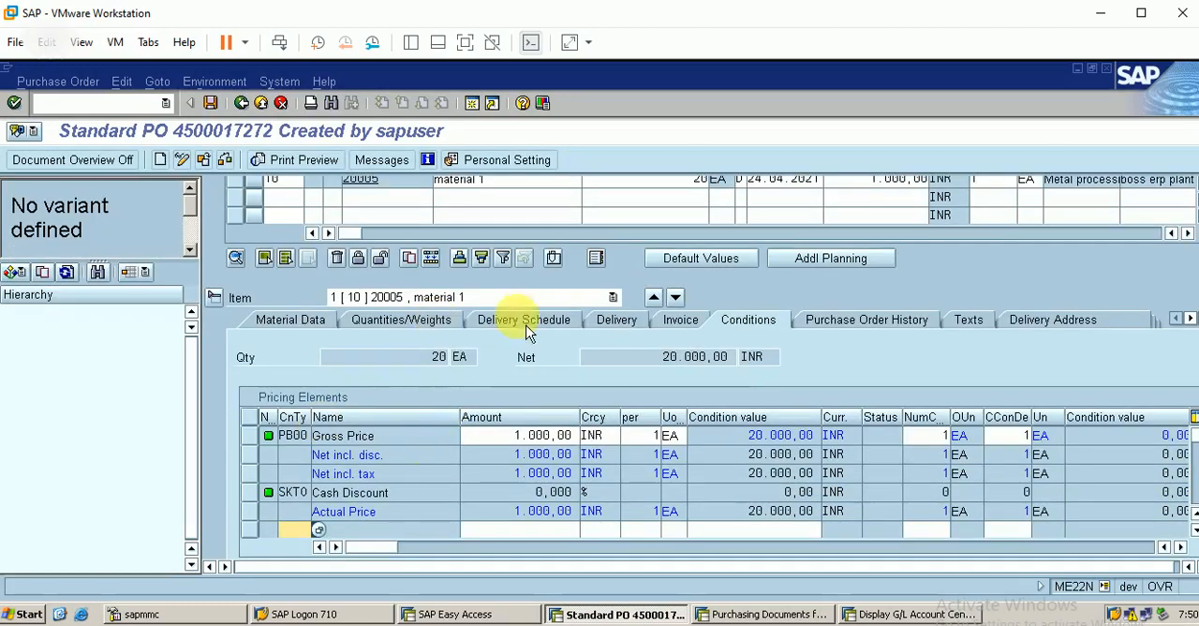
Step: Review the purchase order history of item 10, including the quantity and amount of the credit memo entry
{"action": "left_click", "coordinate": [865, 336]}
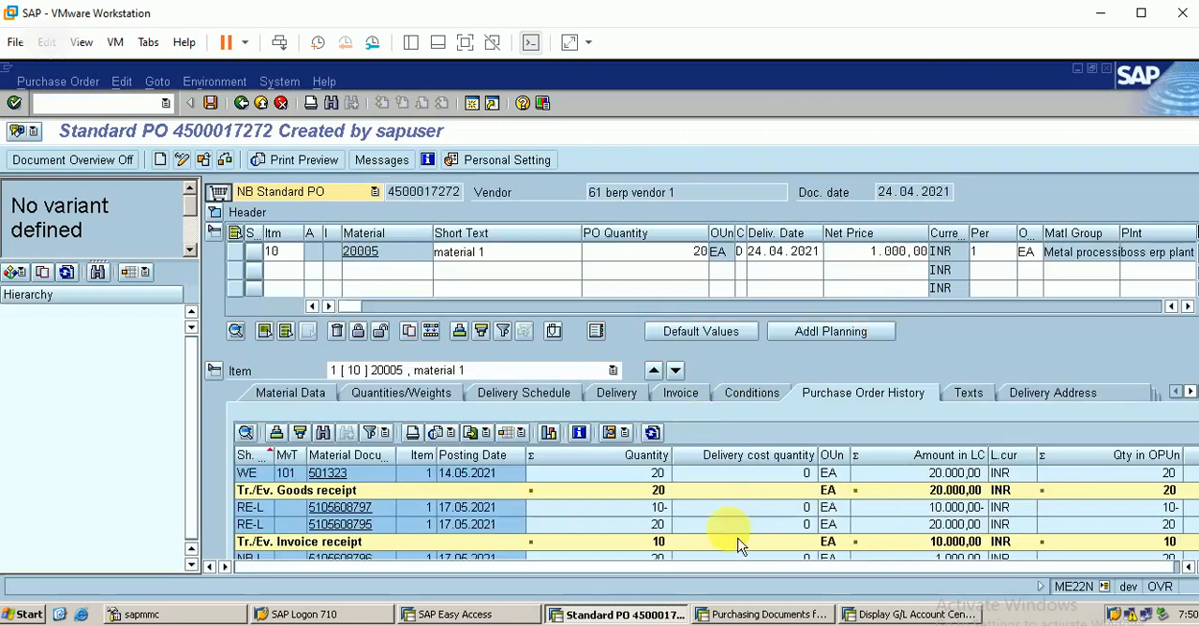
{"action": "left_click", "coordinate": [1139, 25]}
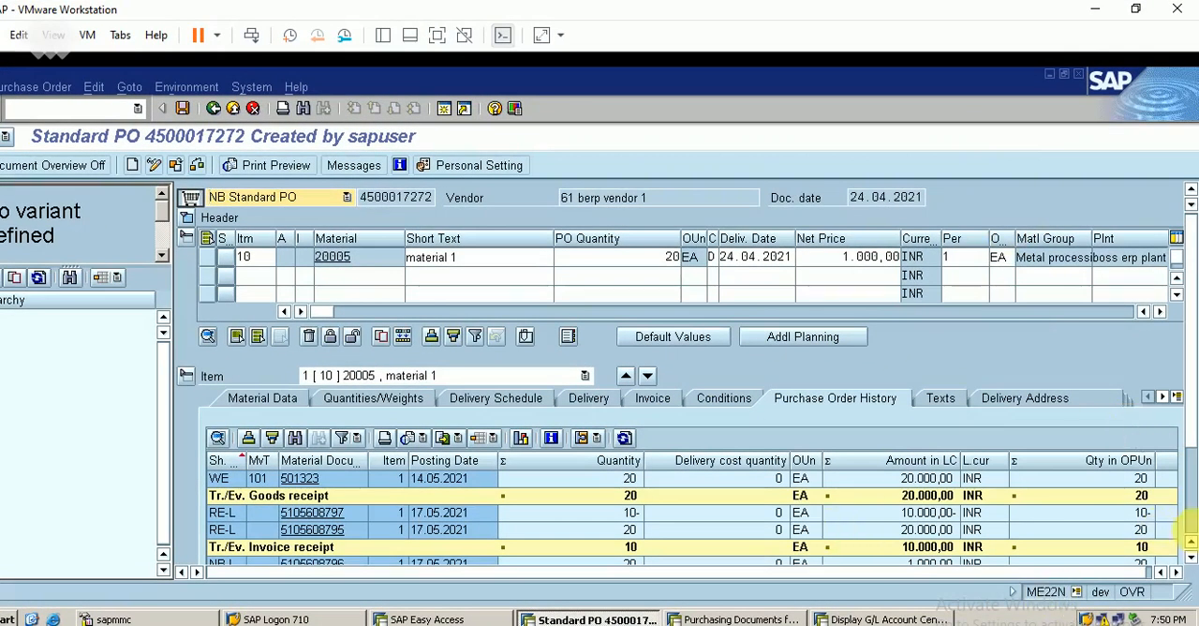
{"action": "left_click", "coordinate": [1193, 526]}
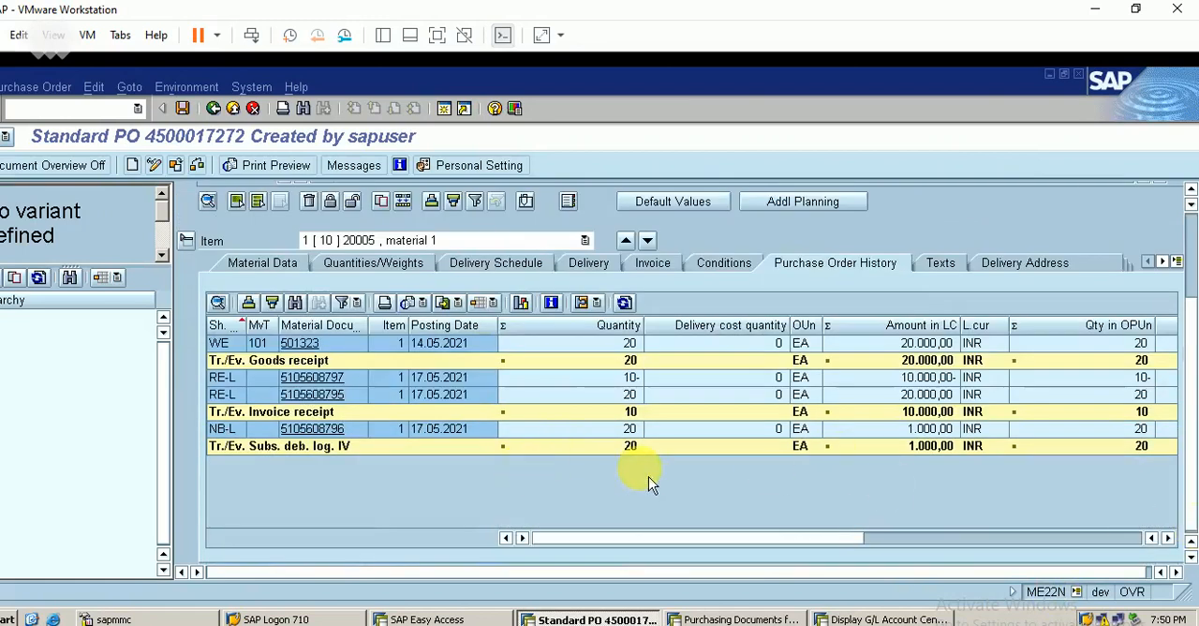
{"action": "left_click", "coordinate": [615, 382]}
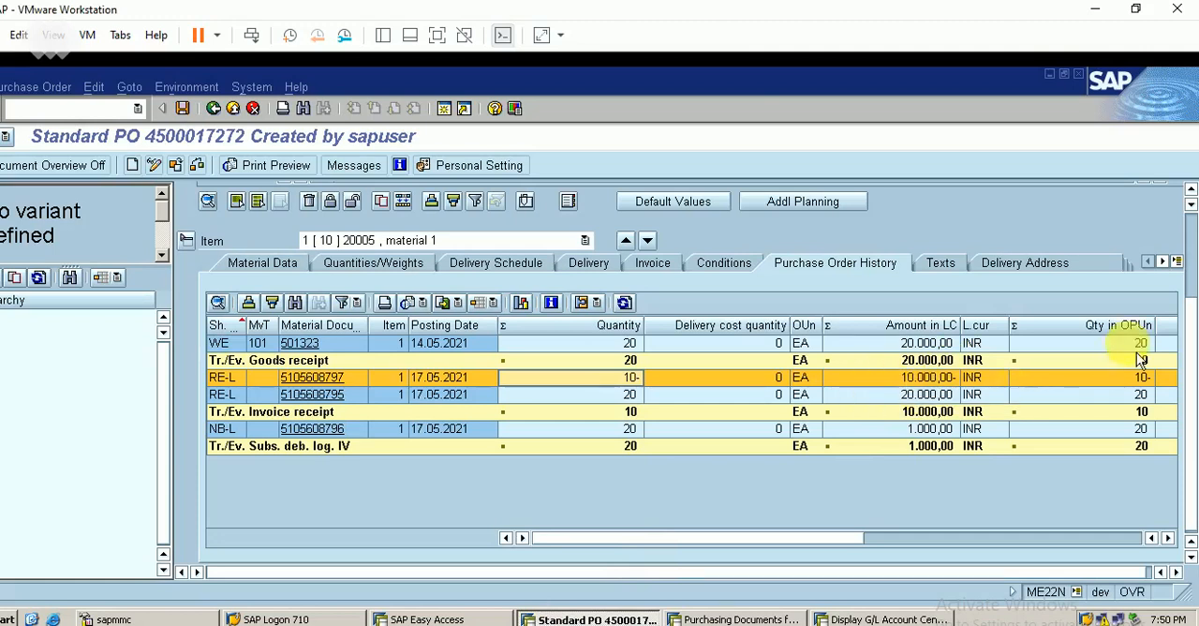
{"action": "scroll", "coordinate": [1187, 255], "scroll_direction": "up", "scroll_amount": 3}
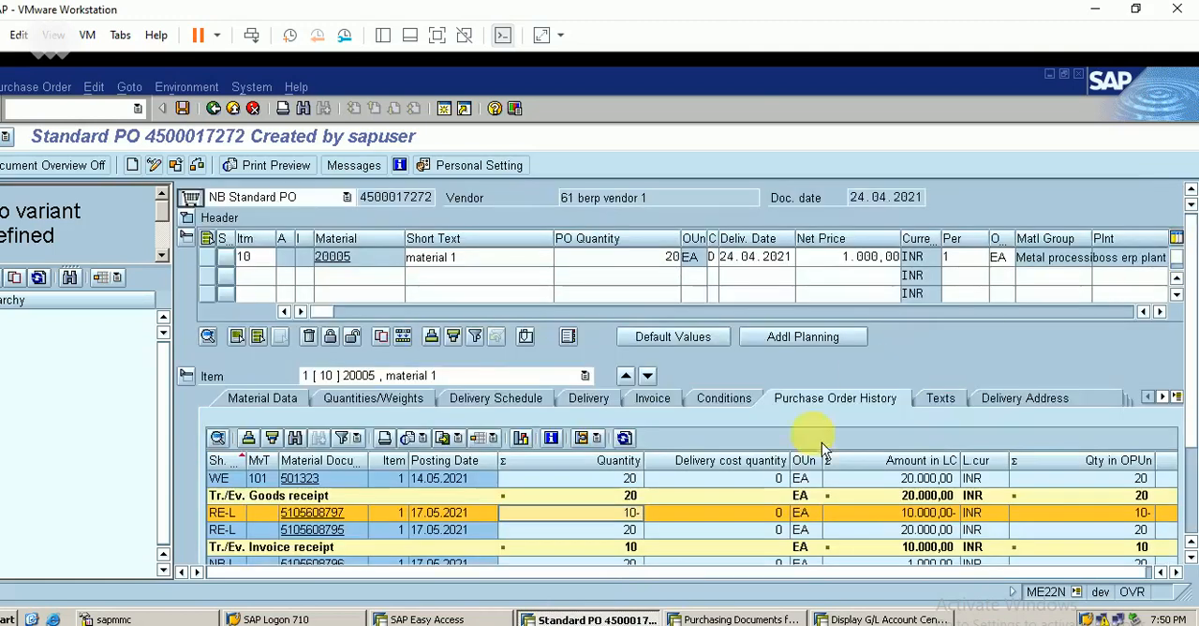
Step: Display the MMBE stock overview for material 20005 in the other session, and go back to its selection screen
{"action": "left_click", "coordinate": [826, 608]}
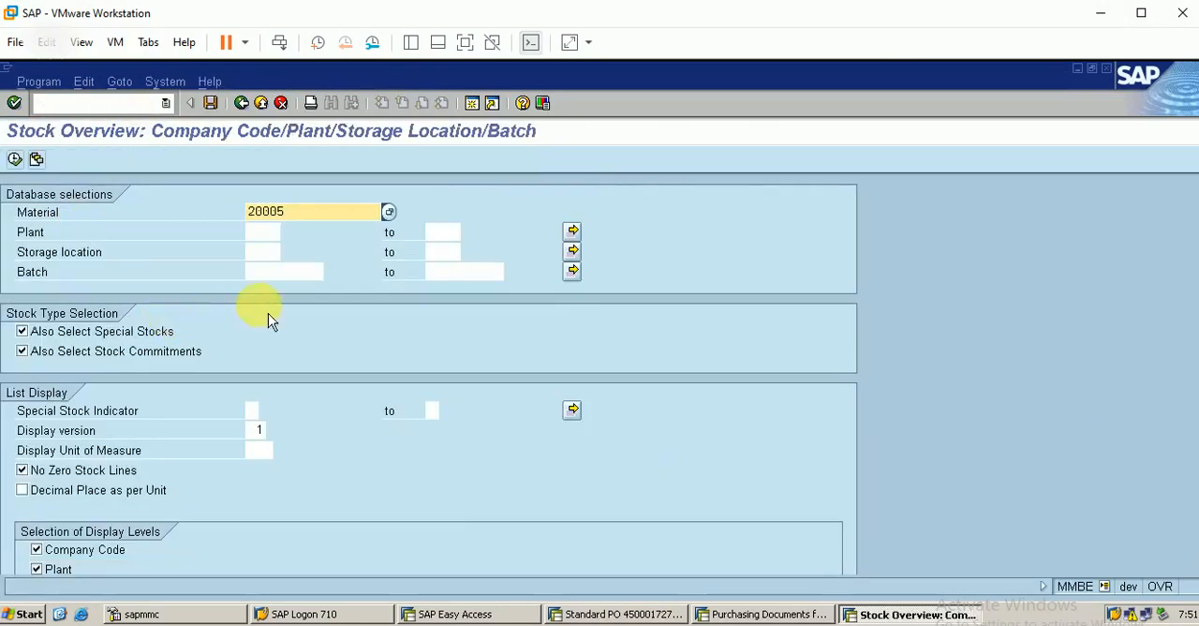
{"action": "left_click", "coordinate": [17, 161]}
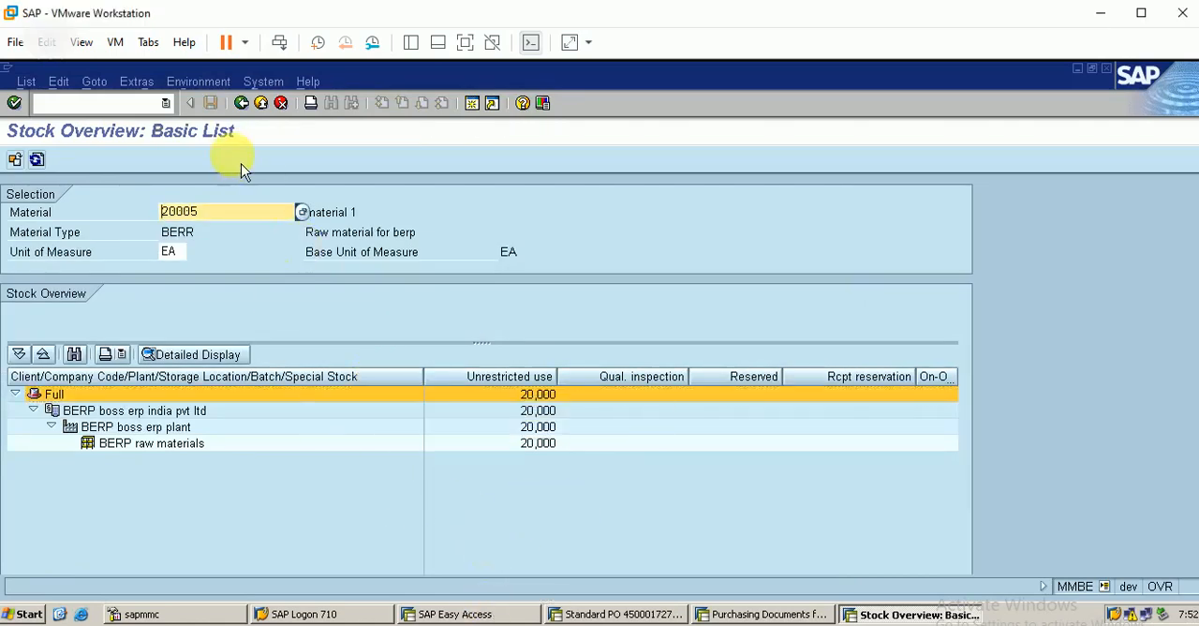
{"action": "left_click", "coordinate": [241, 103]}
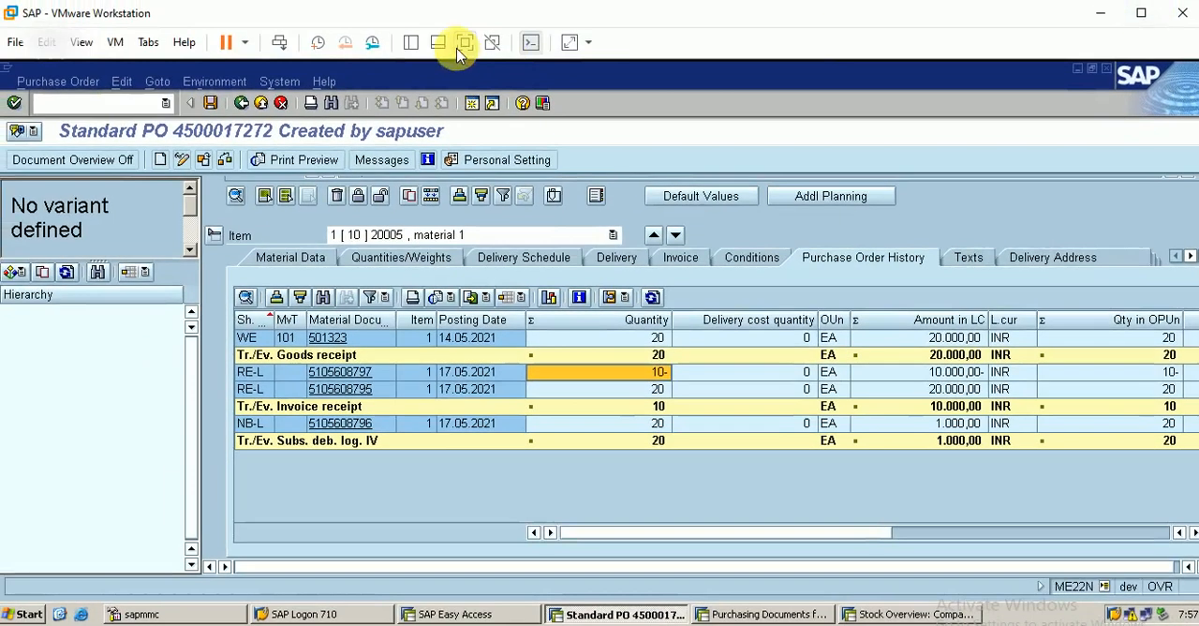
Step: Start MIRO from the purchase order session and set the transaction type to Subsequent credit
{"action": "left_click", "coordinate": [103, 105]}
{"action": "type", "text": "/"}
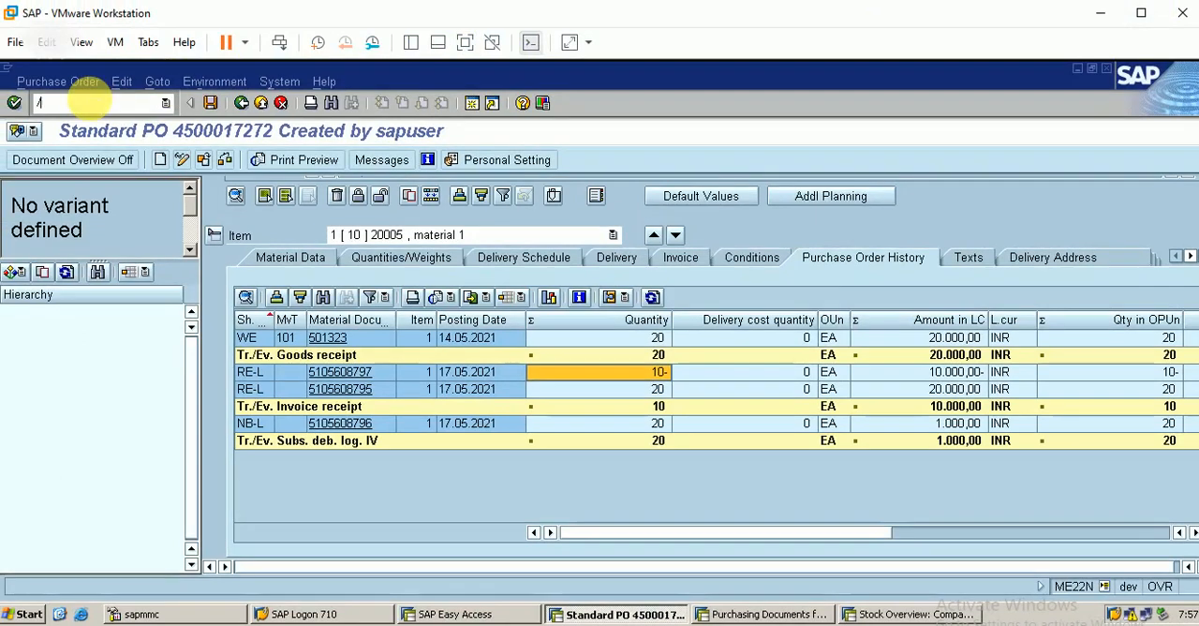
{"action": "type", "text": "nmiro"}
{"action": "key", "text": "Return"}
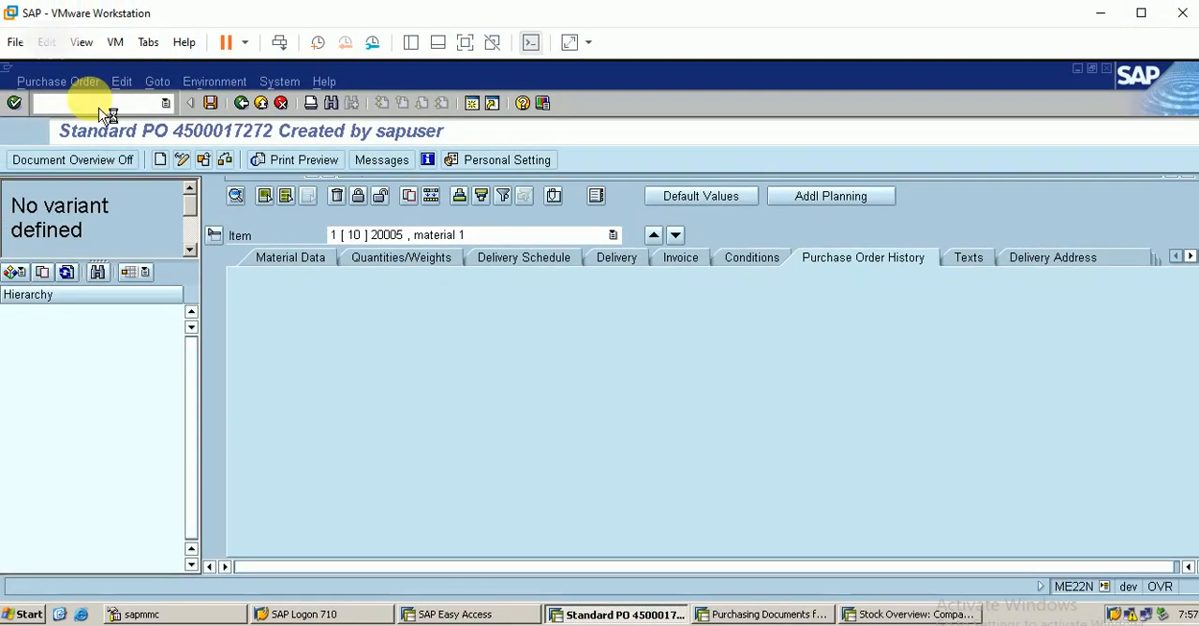
{"action": "left_click", "coordinate": [278, 194]}
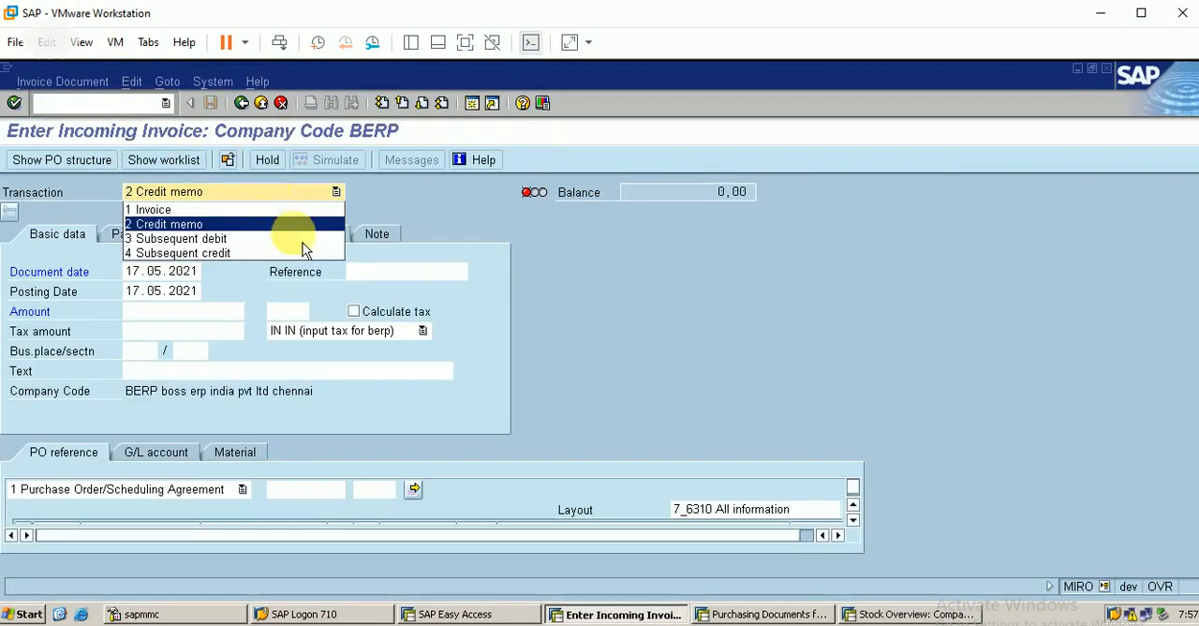
{"action": "left_click", "coordinate": [264, 256]}
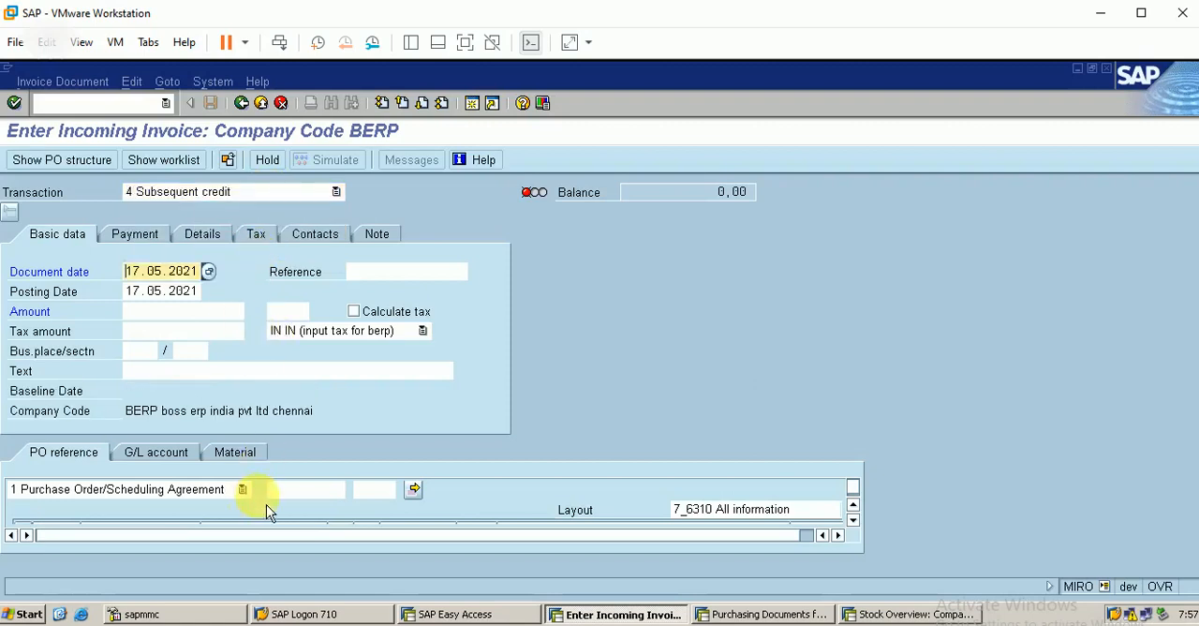
Step: Load the same purchase order as the reference for the subsequent credit
{"action": "left_click", "coordinate": [292, 489]}
{"action": "type", "text": "45"}
{"action": "key", "text": "Down"}
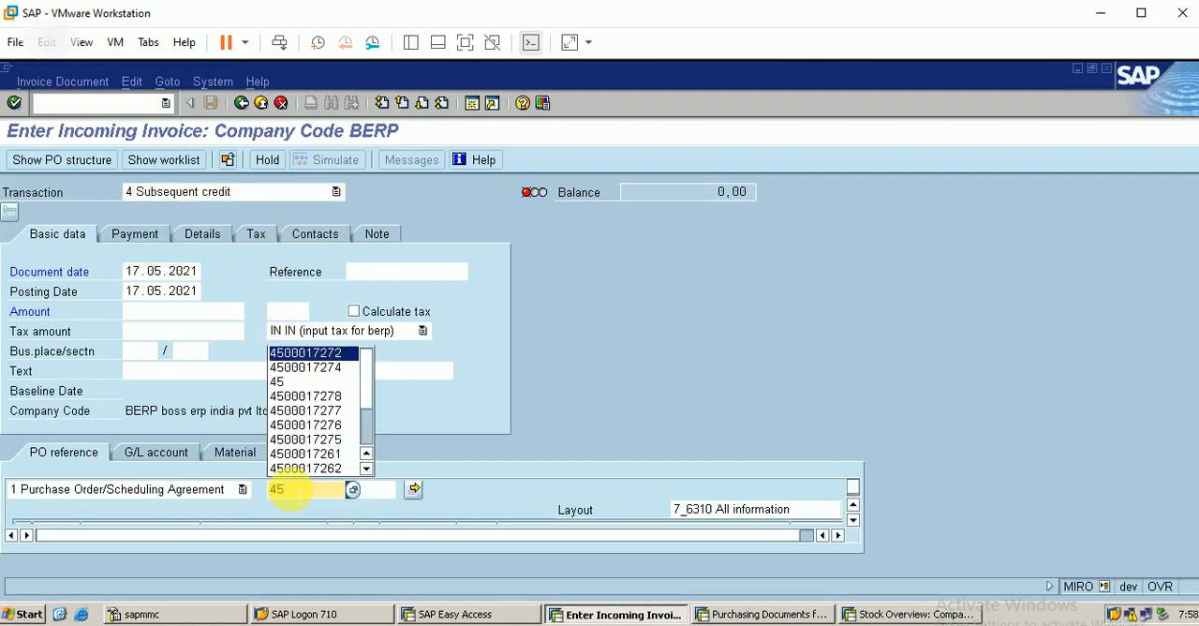
{"action": "key", "text": "Return"}
{"action": "key", "text": "Return"}
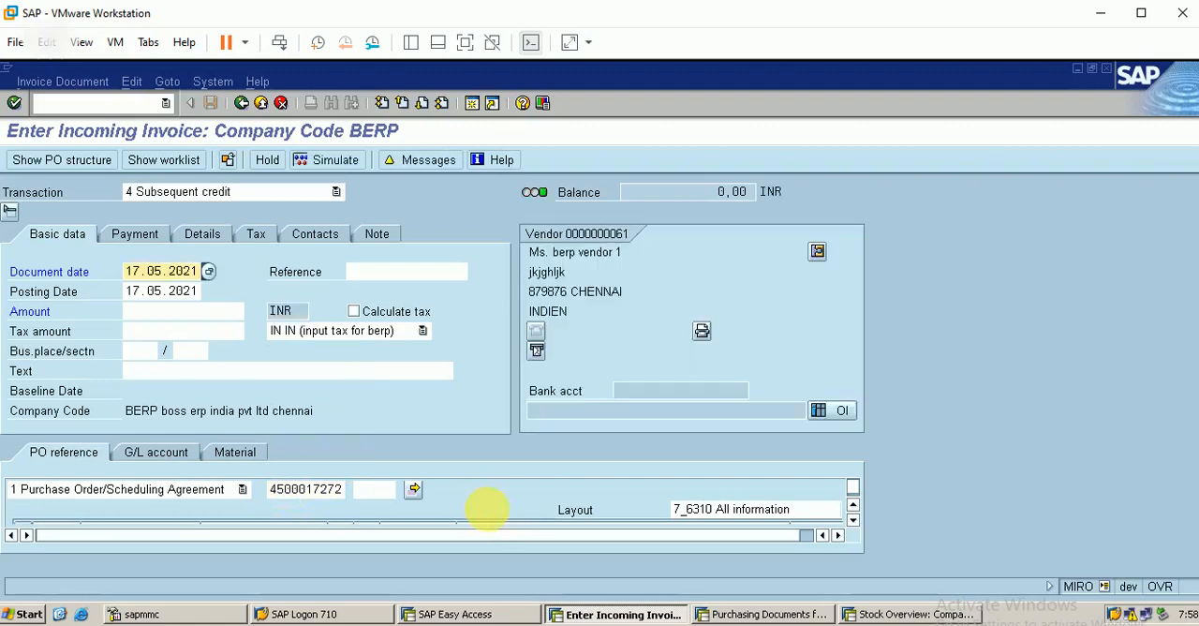
Step: Enter an amount of 10000 for the purchase order item in the subsequent credit
{"action": "left_click", "coordinate": [853, 521]}
{"action": "left_click", "coordinate": [853, 520]}
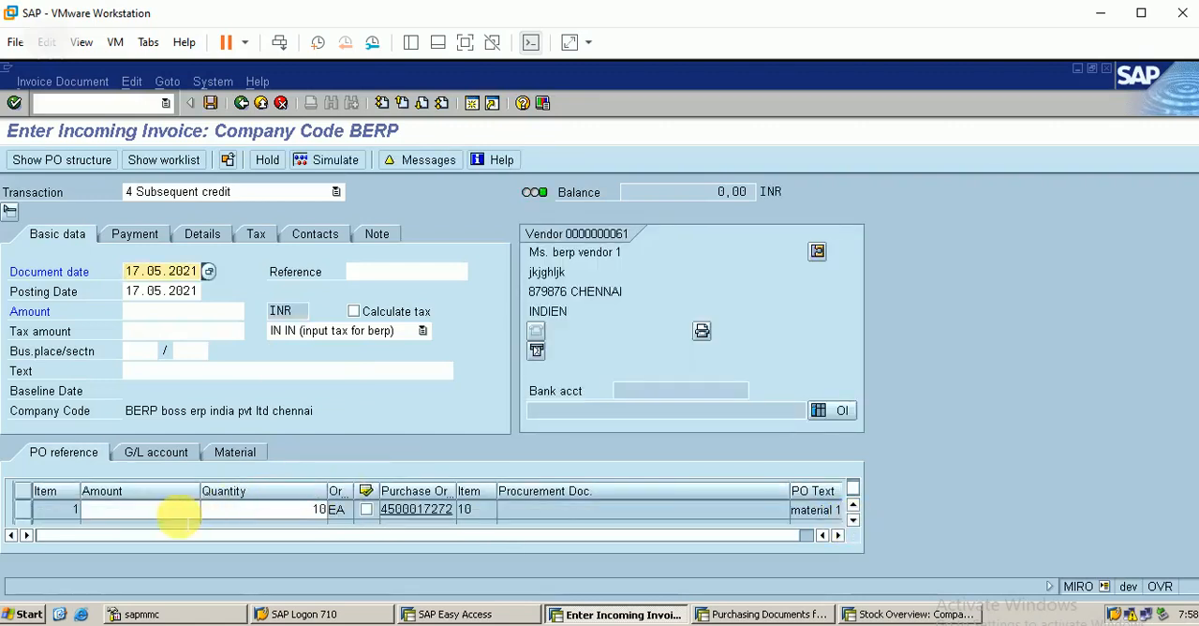
{"action": "left_click", "coordinate": [178, 515]}
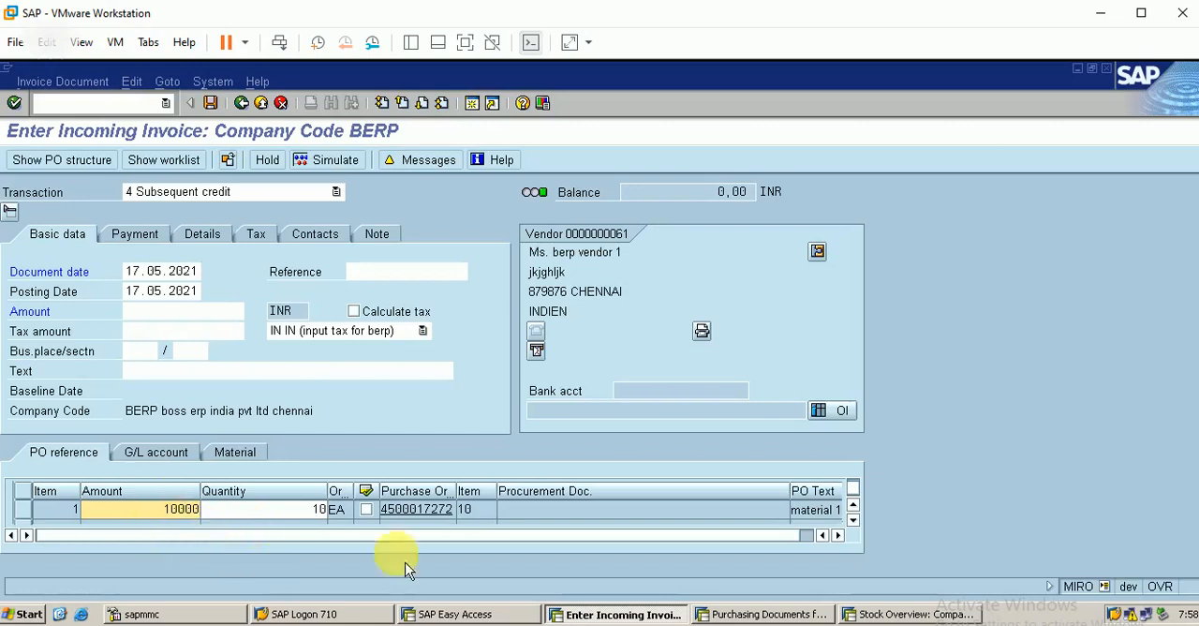
{"action": "key", "text": "Return"}
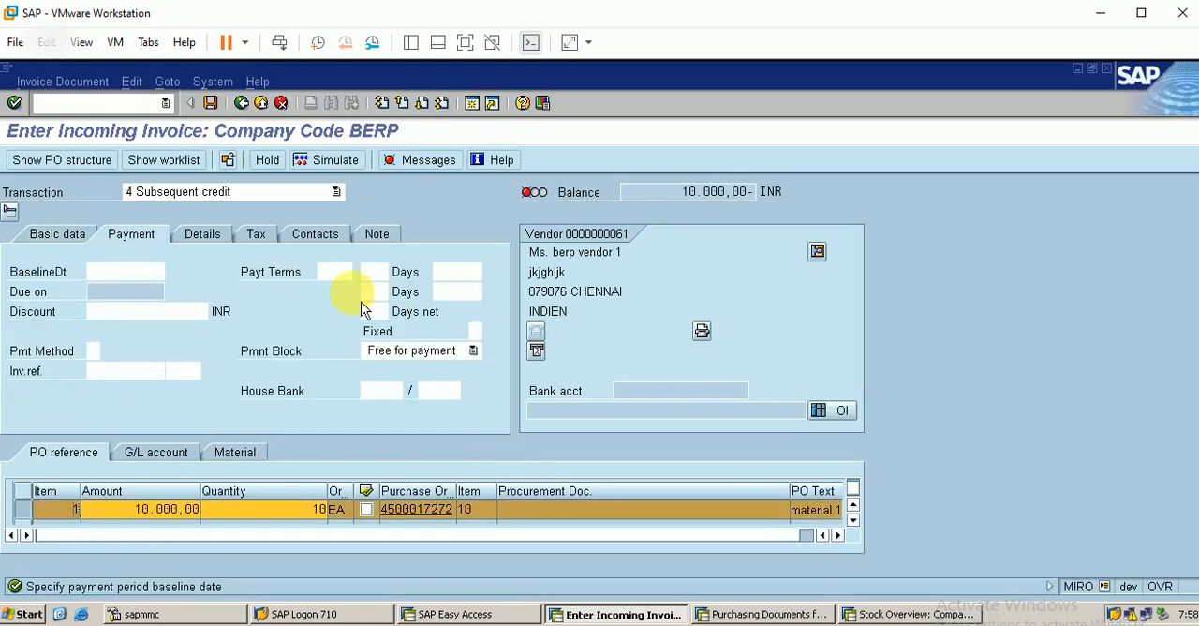
Step: Set the payment baseline date to 17.5.2021 and turn on automatic tax calculation for the subsequent credit
{"action": "left_click", "coordinate": [125, 272]}
{"action": "type", "text": "1"}
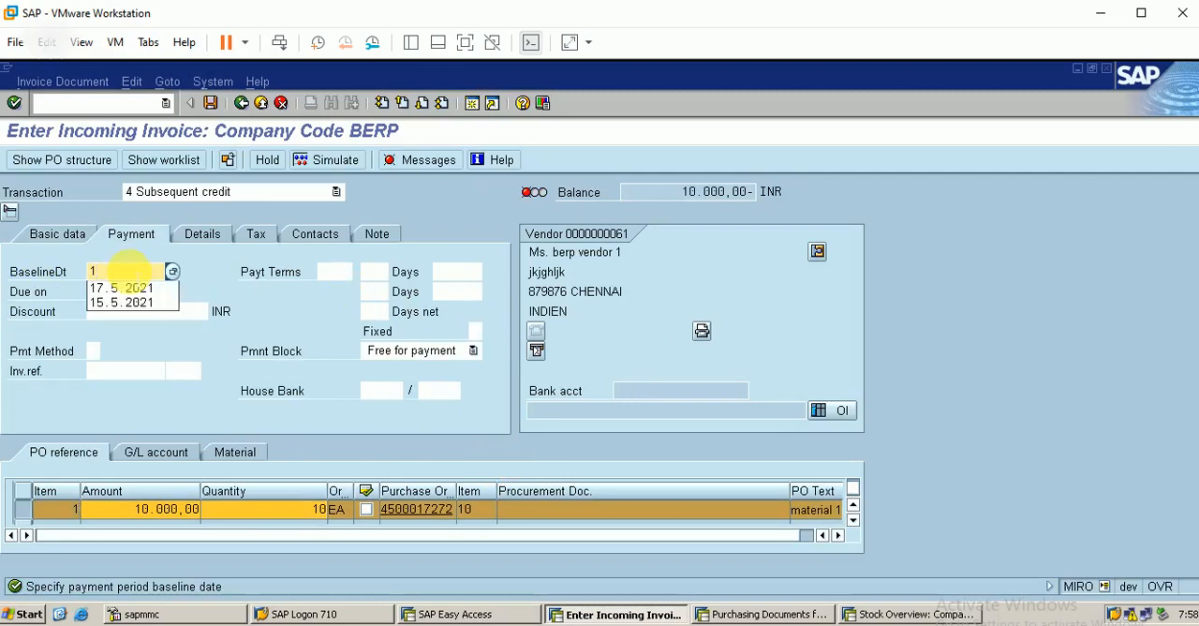
{"action": "key", "text": "Down"}
{"action": "key", "text": "Return"}
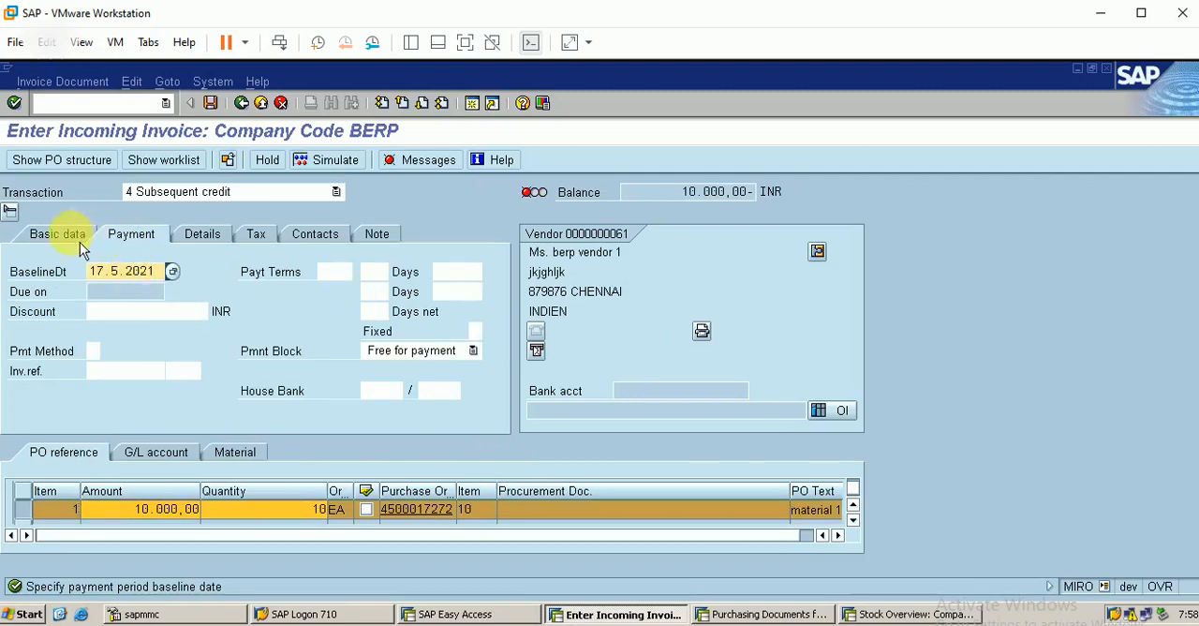
{"action": "left_click", "coordinate": [255, 234]}
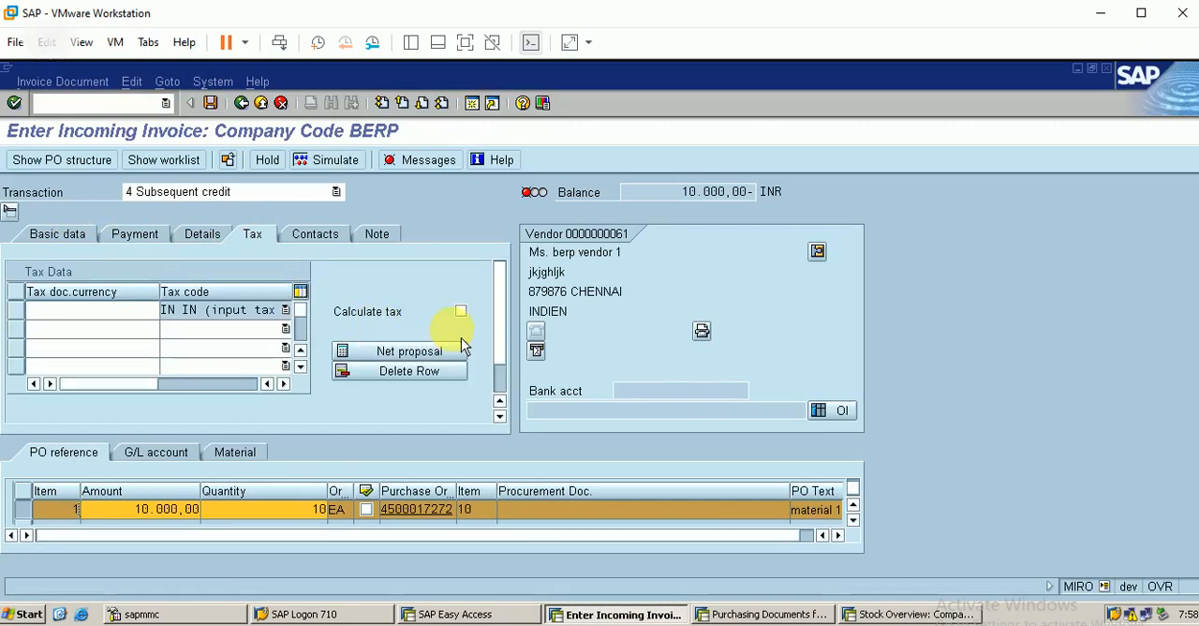
{"action": "left_click", "coordinate": [461, 312]}
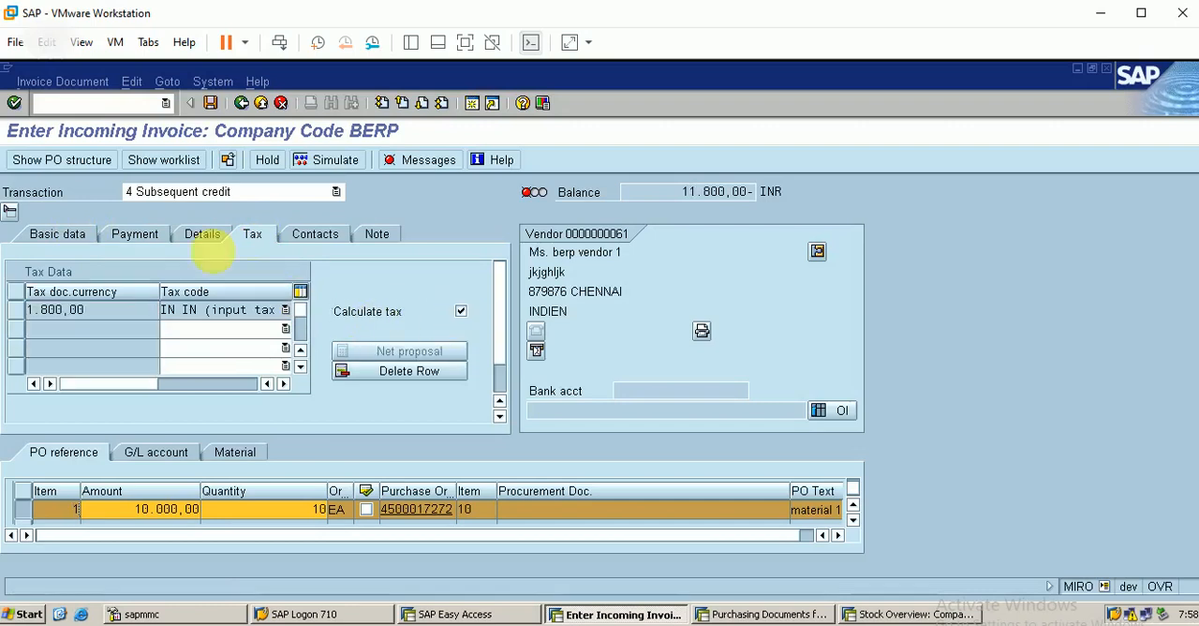
Step: Enter 11800 as the total amount in the basic data and post the subsequent credit
{"action": "left_click", "coordinate": [74, 236]}
{"action": "left_click", "coordinate": [141, 312]}
{"action": "type", "text": "11800"}
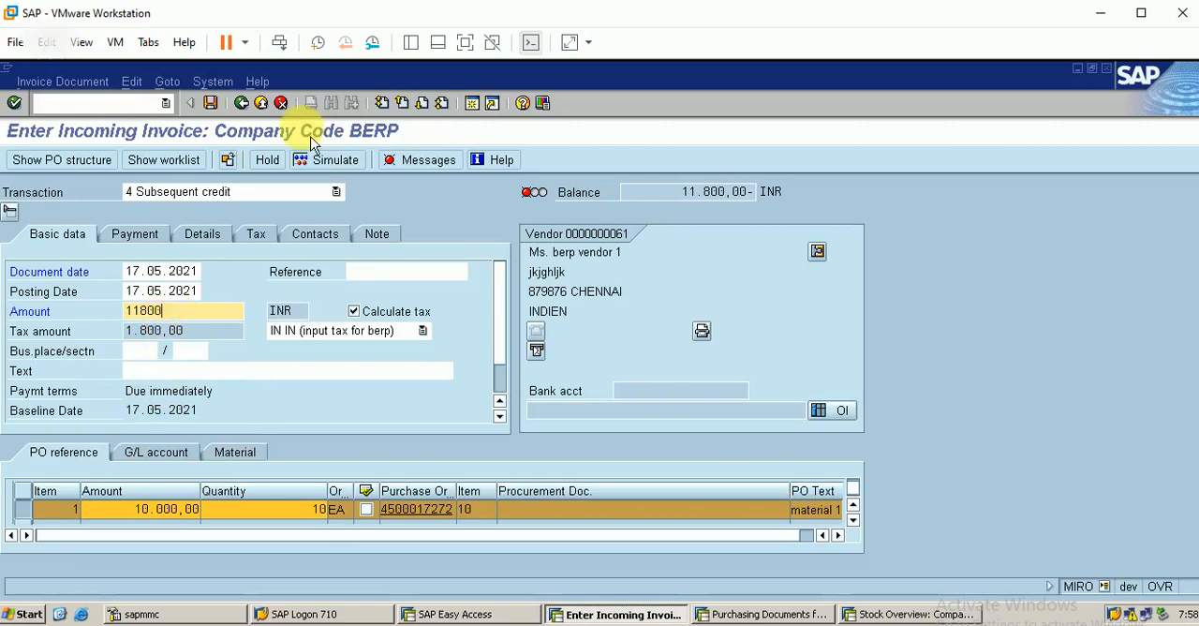
{"action": "left_click", "coordinate": [210, 102]}
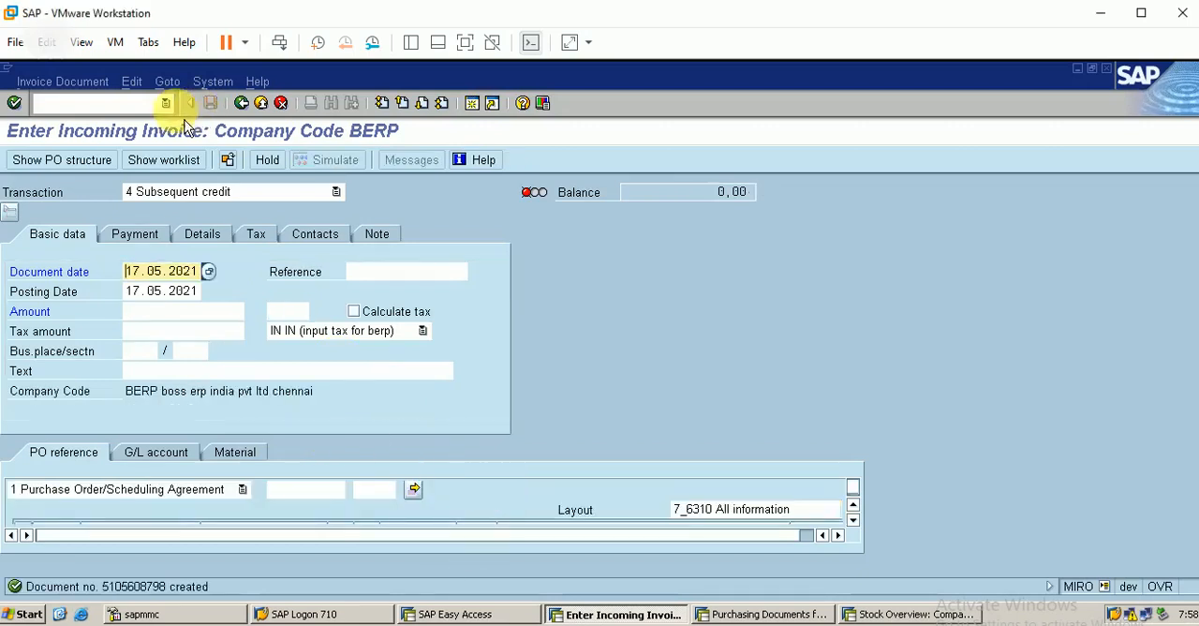
Step: Start ME22N in this session and load the purchase order referenced by the subsequent credit
{"action": "left_click", "coordinate": [122, 103]}
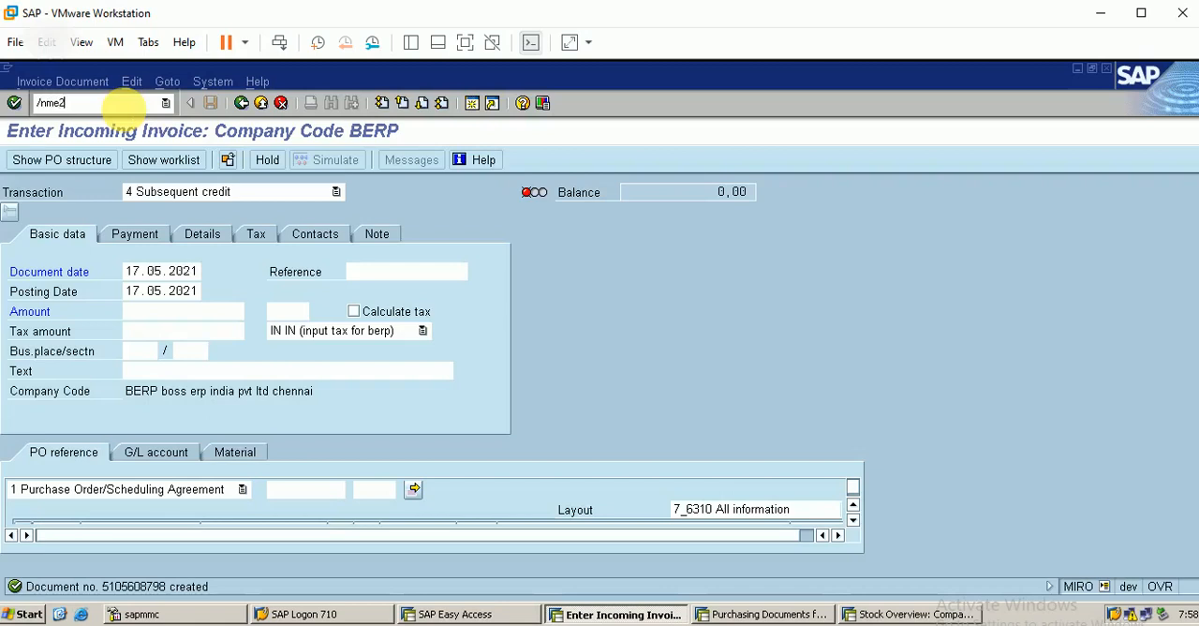
{"action": "key", "text": "Return"}
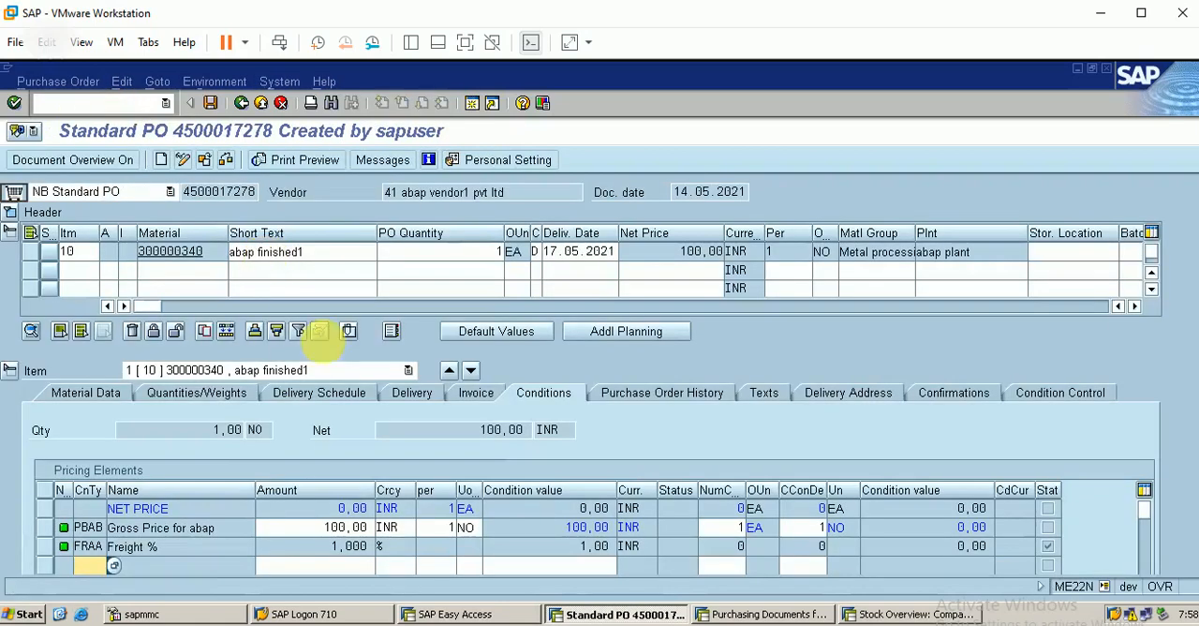
{"action": "left_click", "coordinate": [207, 162]}
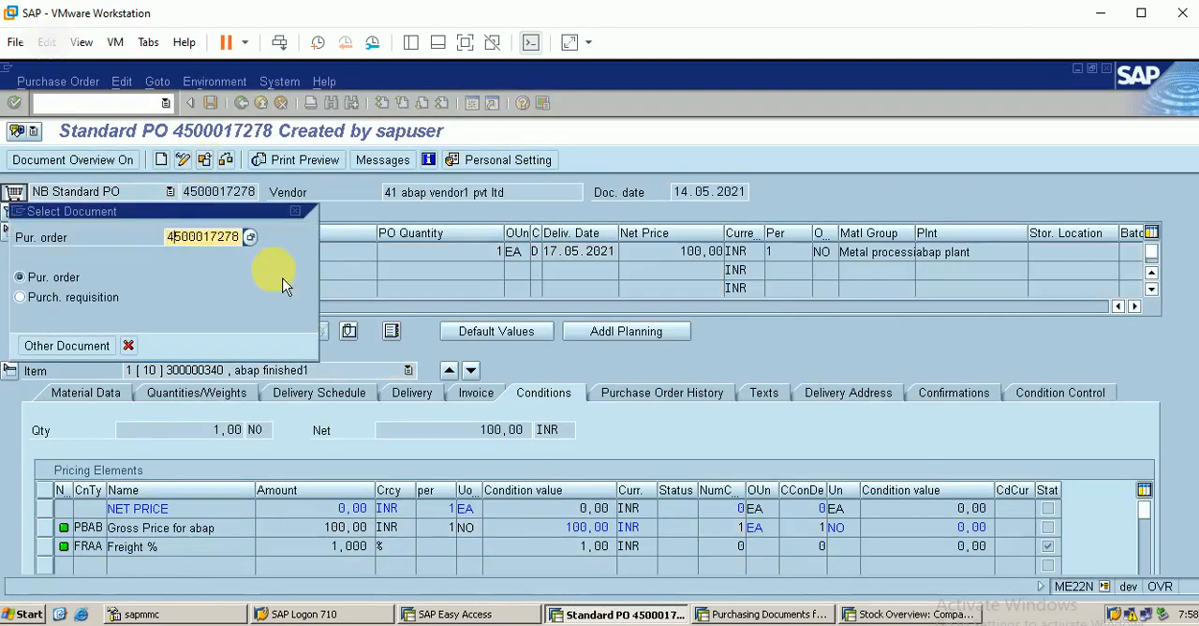
{"action": "key", "text": "BackSpace"}
{"action": "type", "text": "2"}
{"action": "key", "text": "Return"}
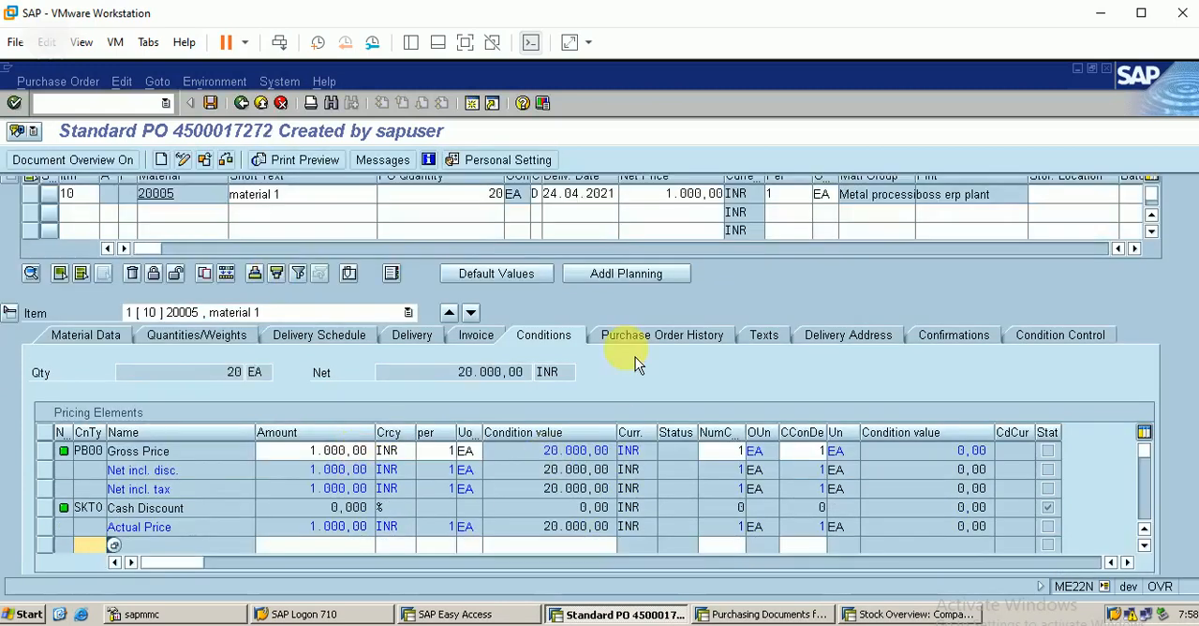
Step: Review the purchase order history of item 10, including the quantity and amount of the subsequent credit entry
{"action": "left_click", "coordinate": [663, 338]}
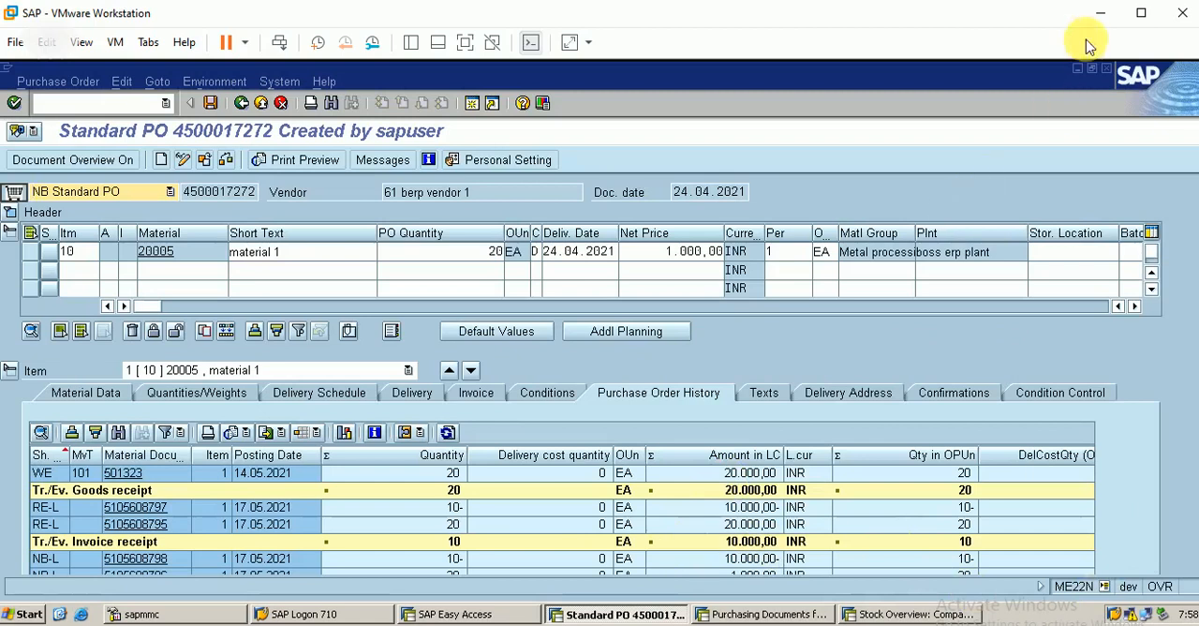
{"action": "left_click", "coordinate": [1139, 16]}
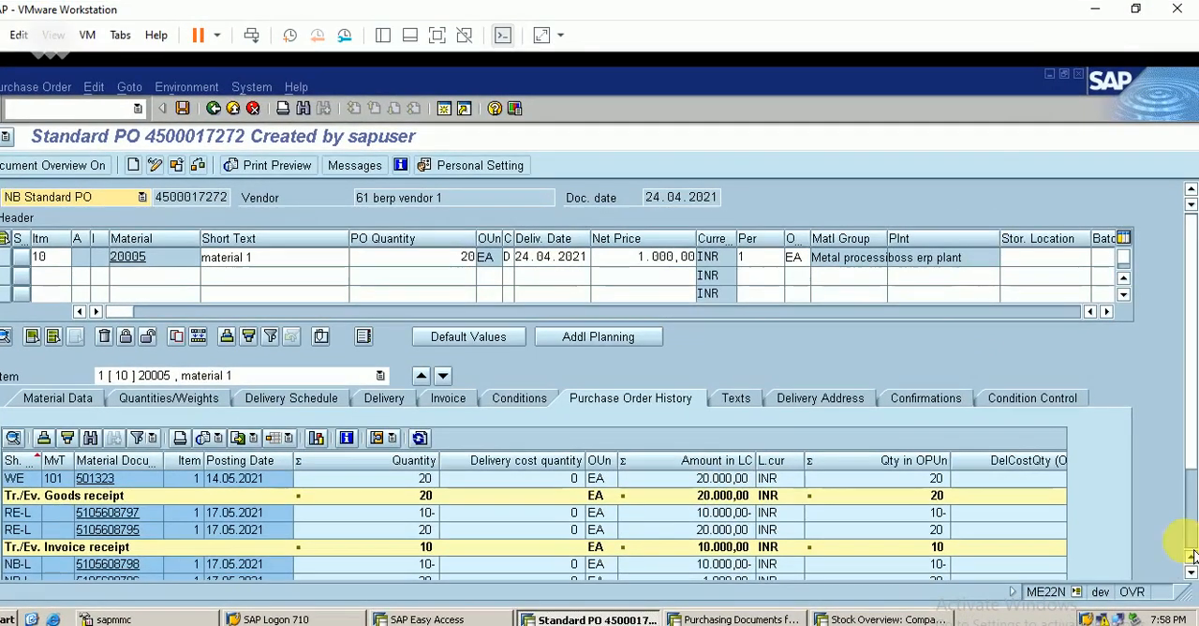
{"action": "left_click", "coordinate": [1188, 541]}
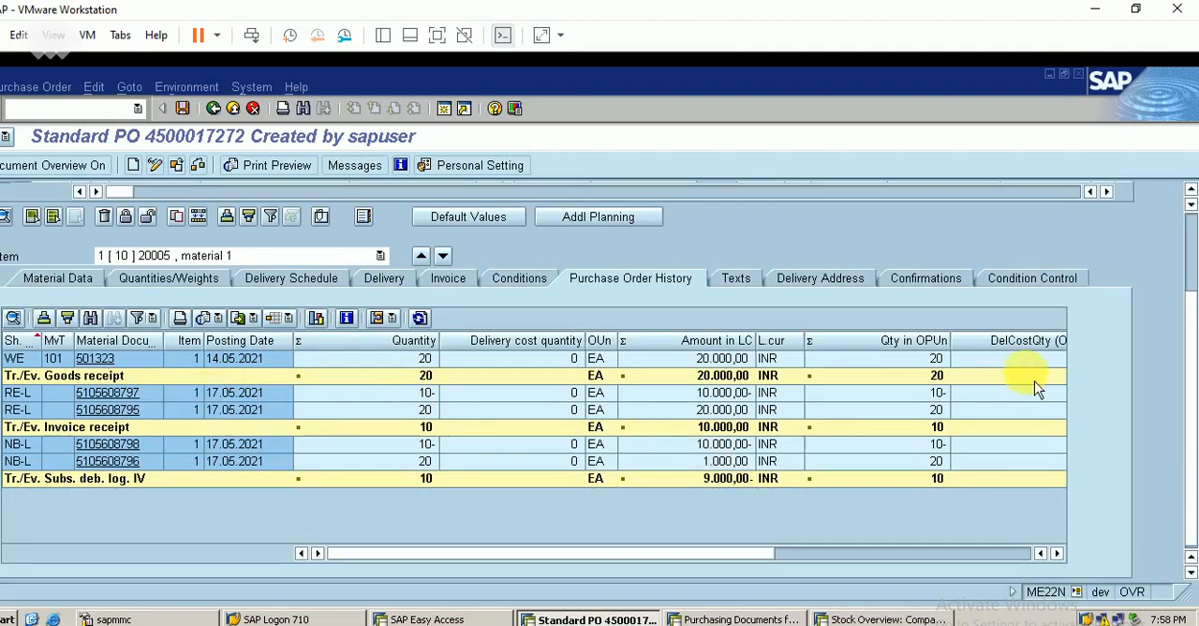
{"action": "left_click_drag", "start_coordinate": [1194, 421], "coordinate": [1194, 404]}
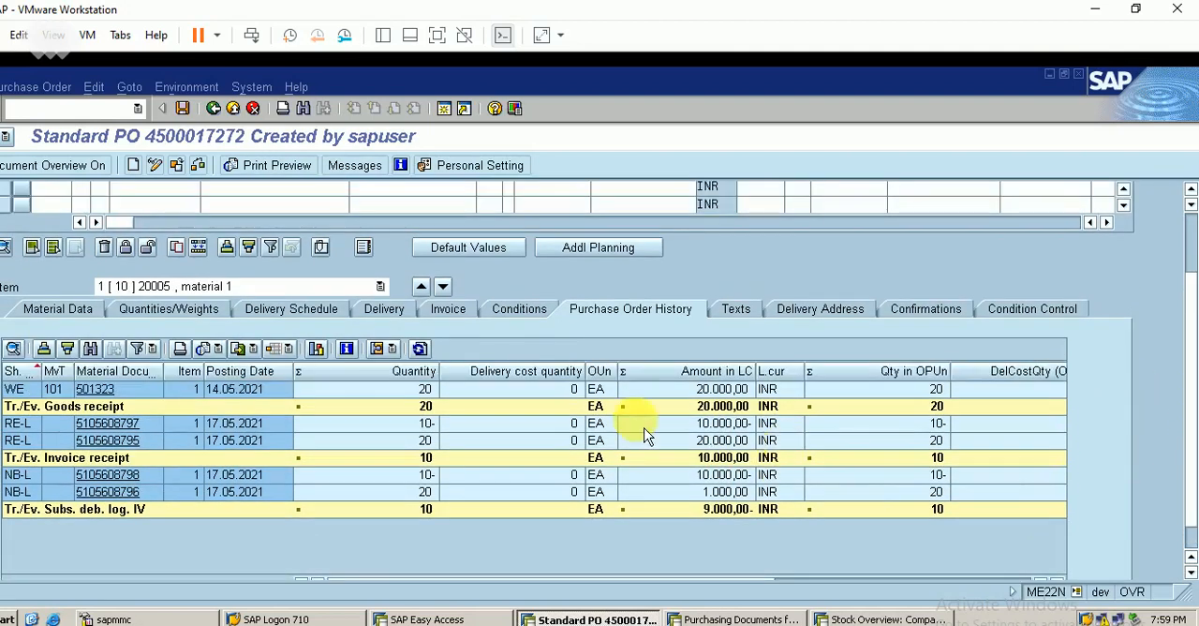
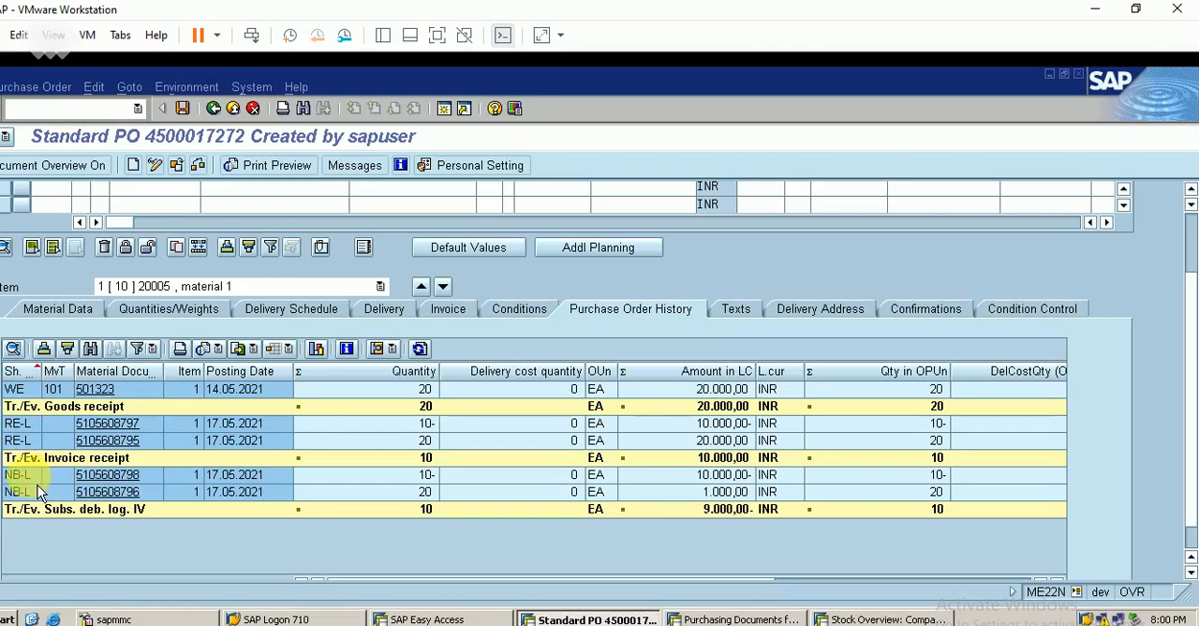
Step: Open the subsequent credit entry in the purchase order history, and display the subsequent debit's invoice document with its follow-on accounting document
{"action": "left_click", "coordinate": [107, 475]}
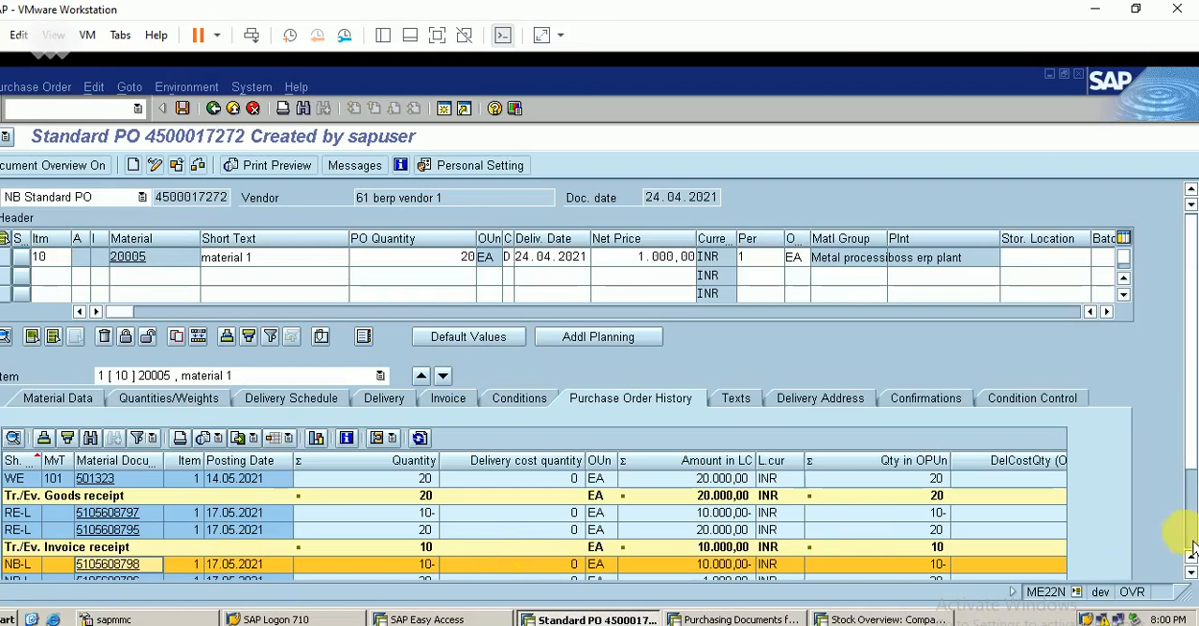
{"action": "scroll", "coordinate": [1190, 549], "scroll_direction": "down", "scroll_amount": 3}
{"action": "left_click", "coordinate": [108, 463]}
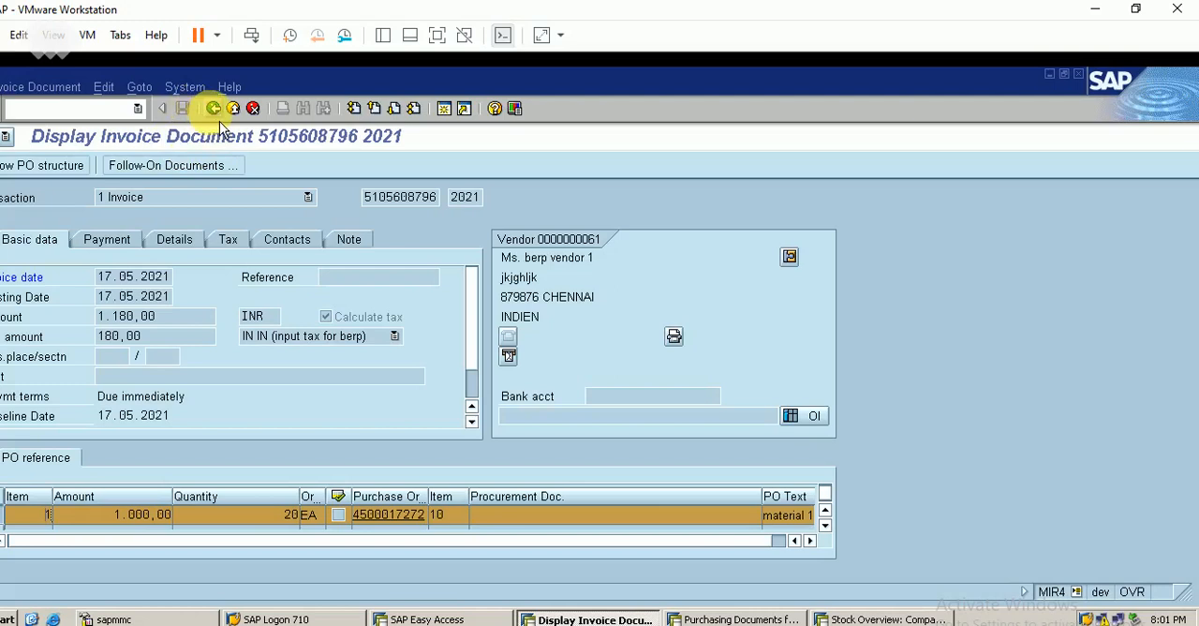
{"action": "left_click", "coordinate": [187, 173]}
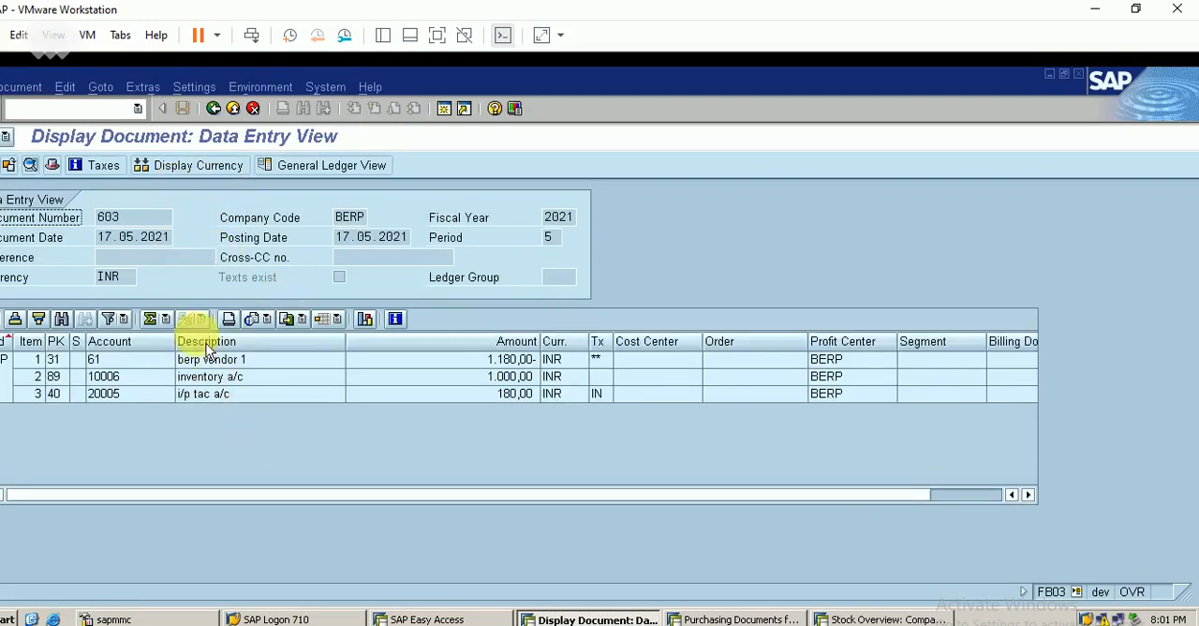
Step: Return from the accounting document to the purchase order and review the subsequent debit/credit entries in item 10's history
{"action": "left_click", "coordinate": [224, 113]}
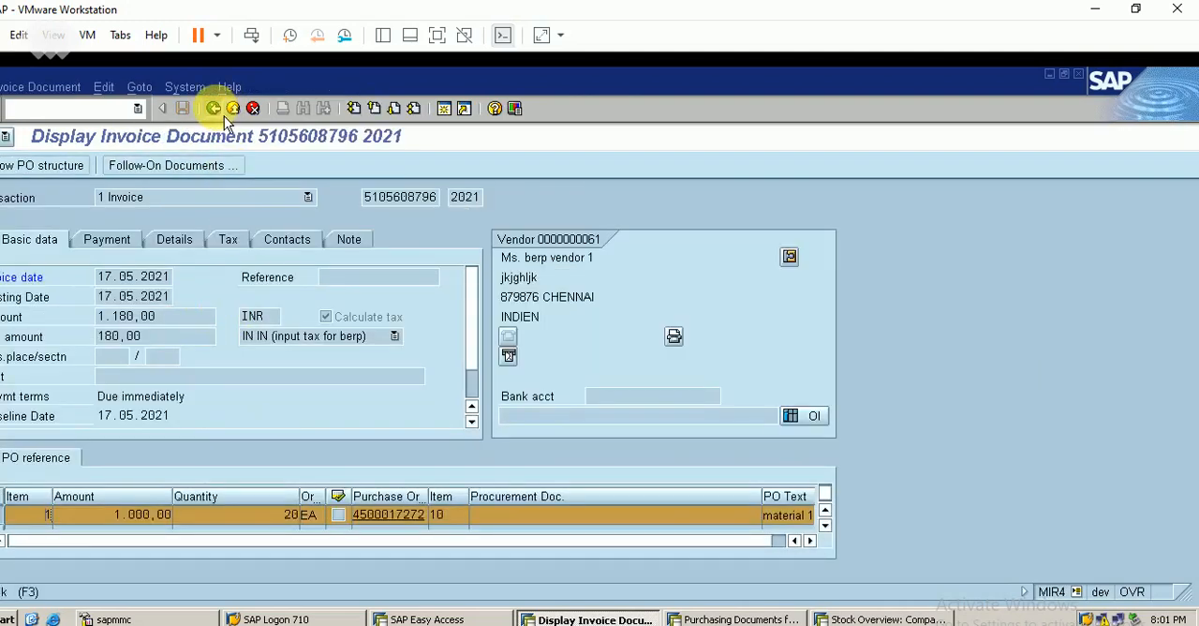
{"action": "left_click", "coordinate": [224, 113]}
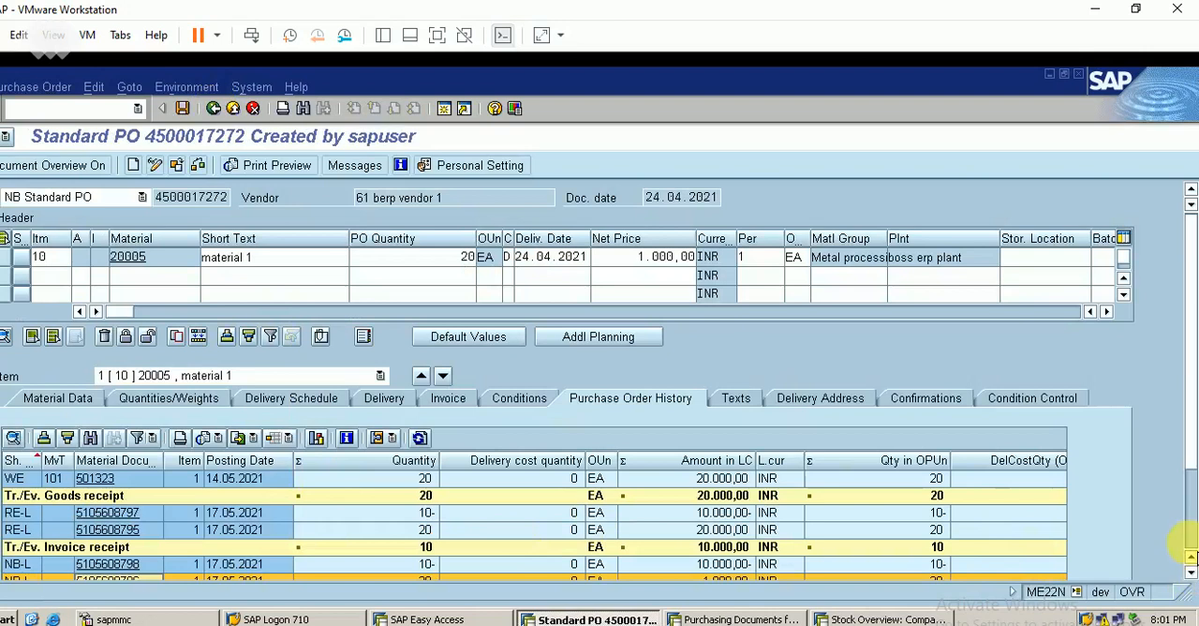
{"action": "scroll", "coordinate": [1171, 557], "scroll_direction": "down", "scroll_amount": 3}
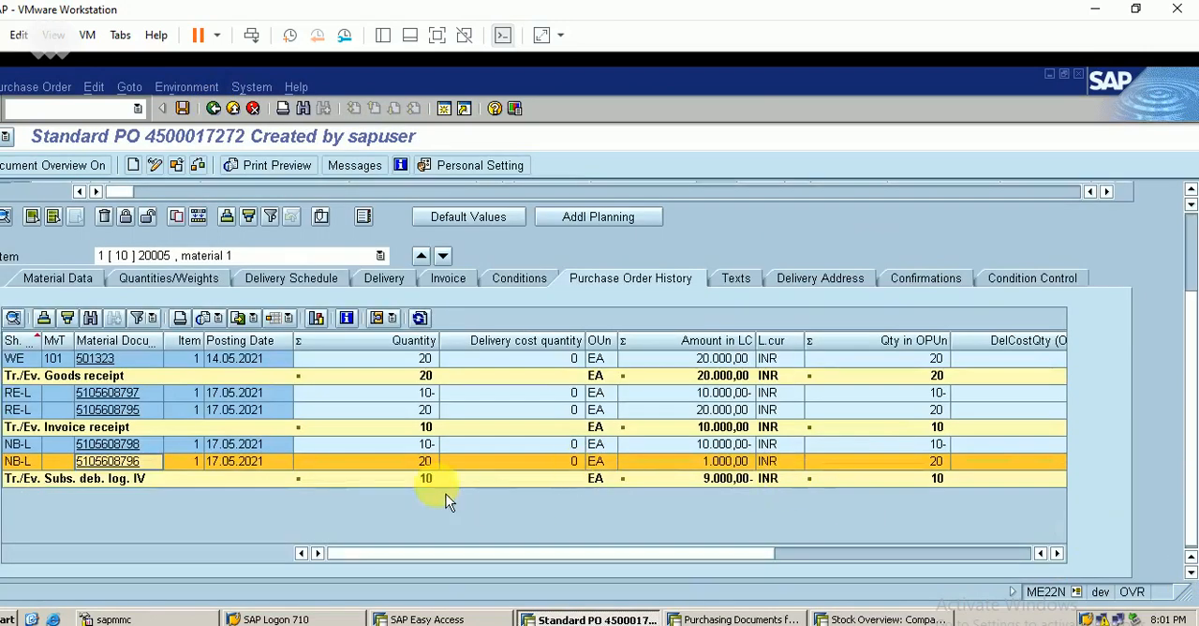